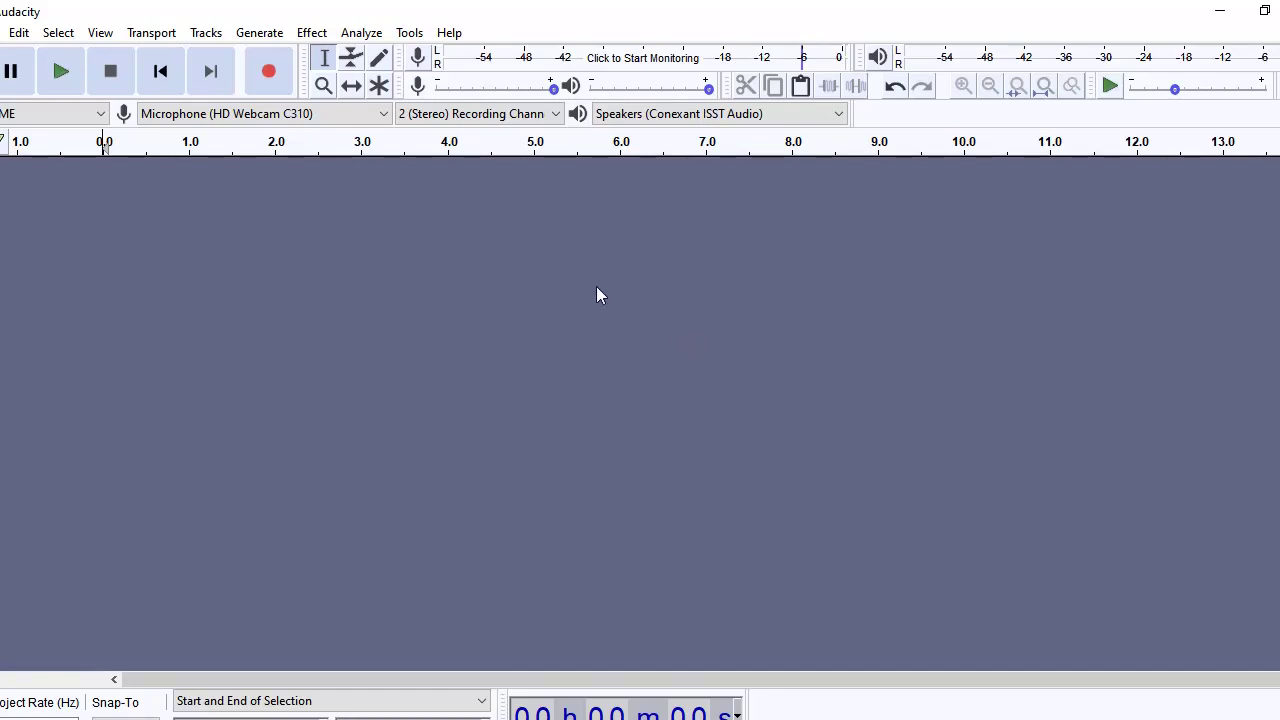
# Check the installed program version in the About Audacity window, then close it.
pyautogui.click(451, 34)
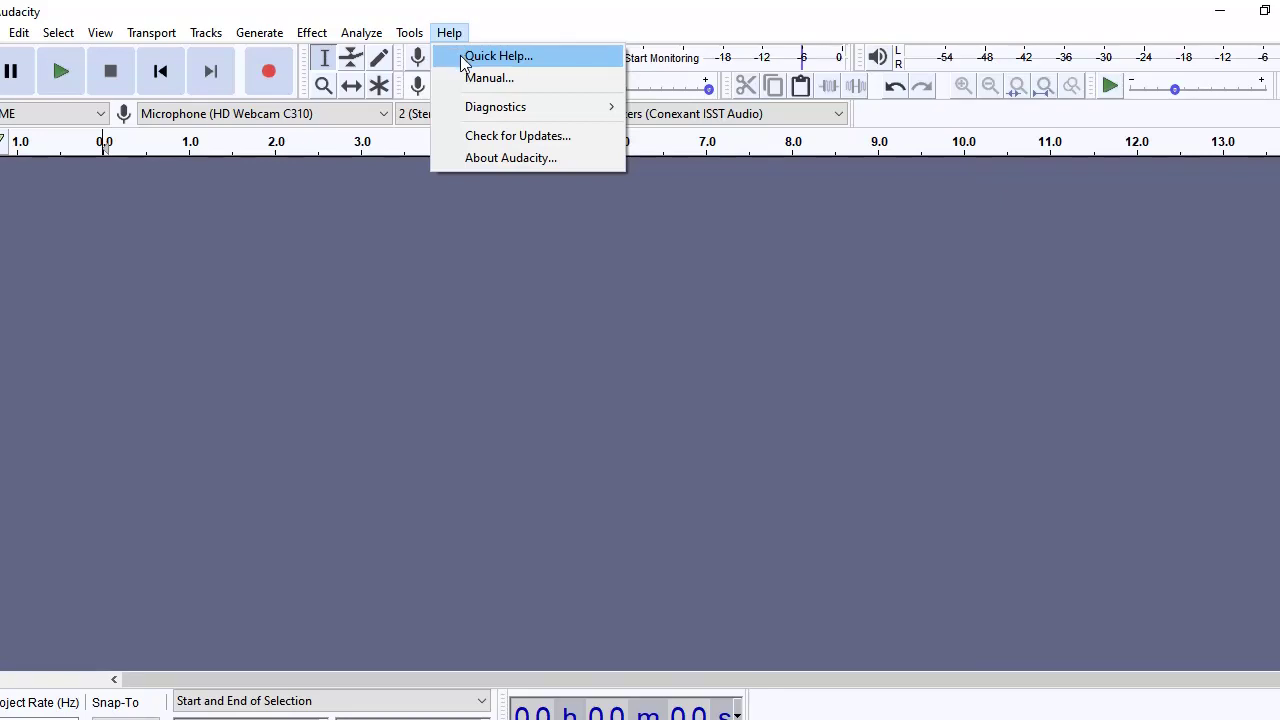
pyautogui.click(475, 160)
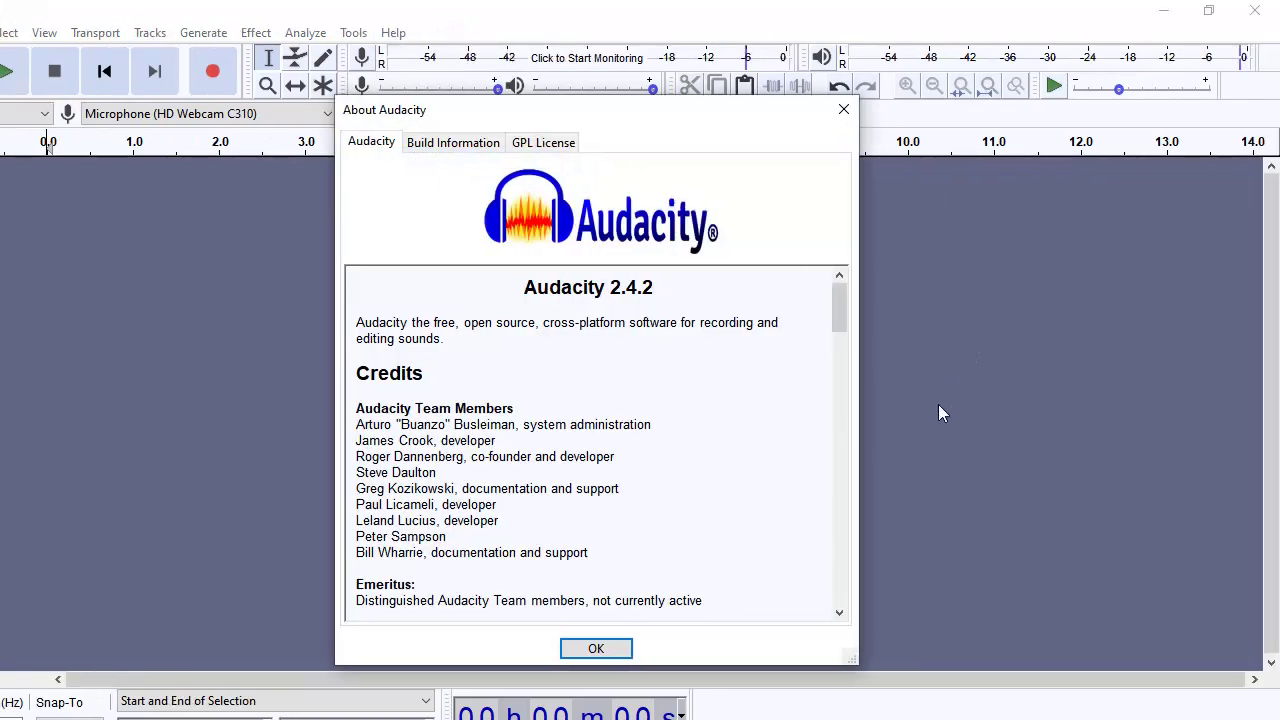
pyautogui.press('Return')
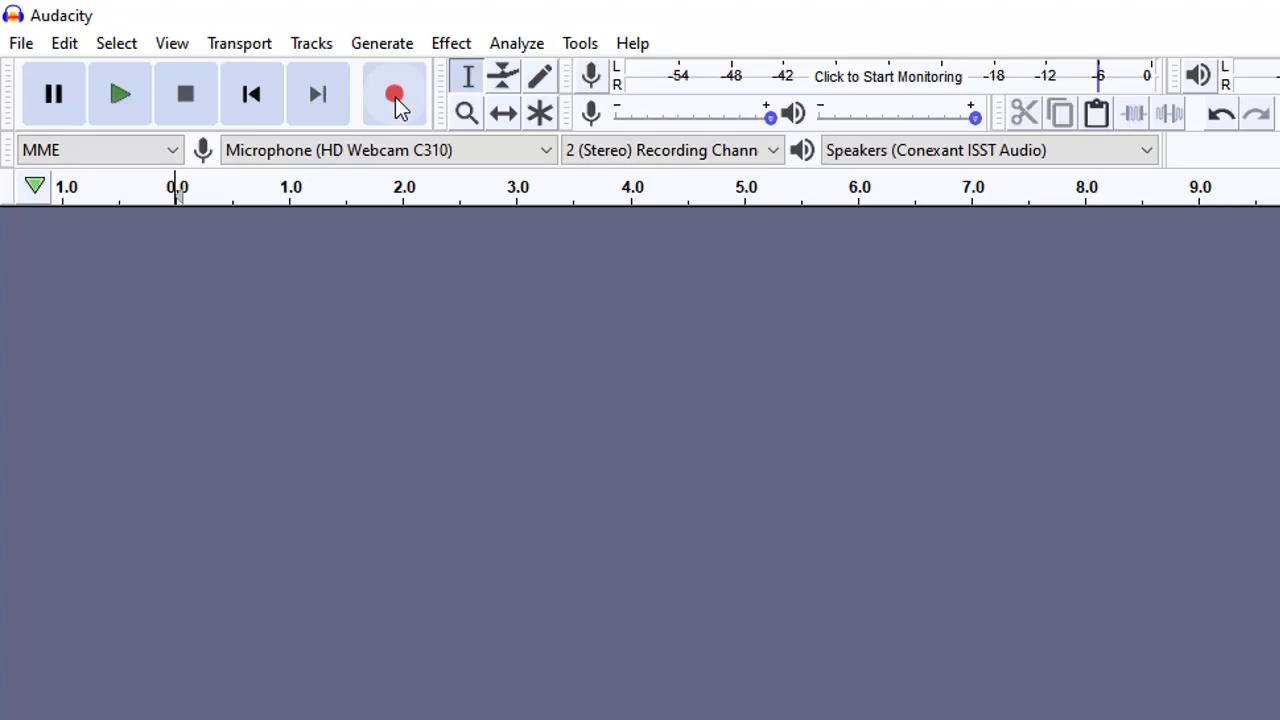
# Start monitoring the microphone input and lower the recording level slightly below maximum.
pyautogui.click(592, 78)
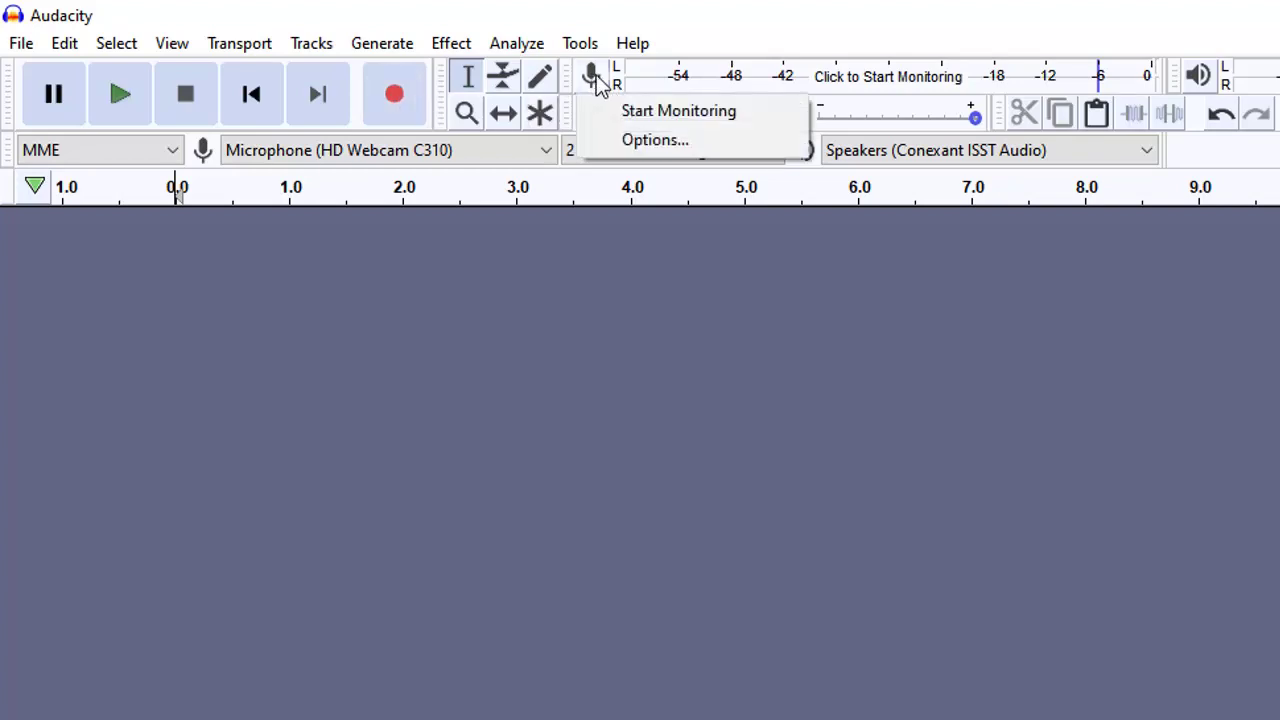
pyautogui.click(655, 112)
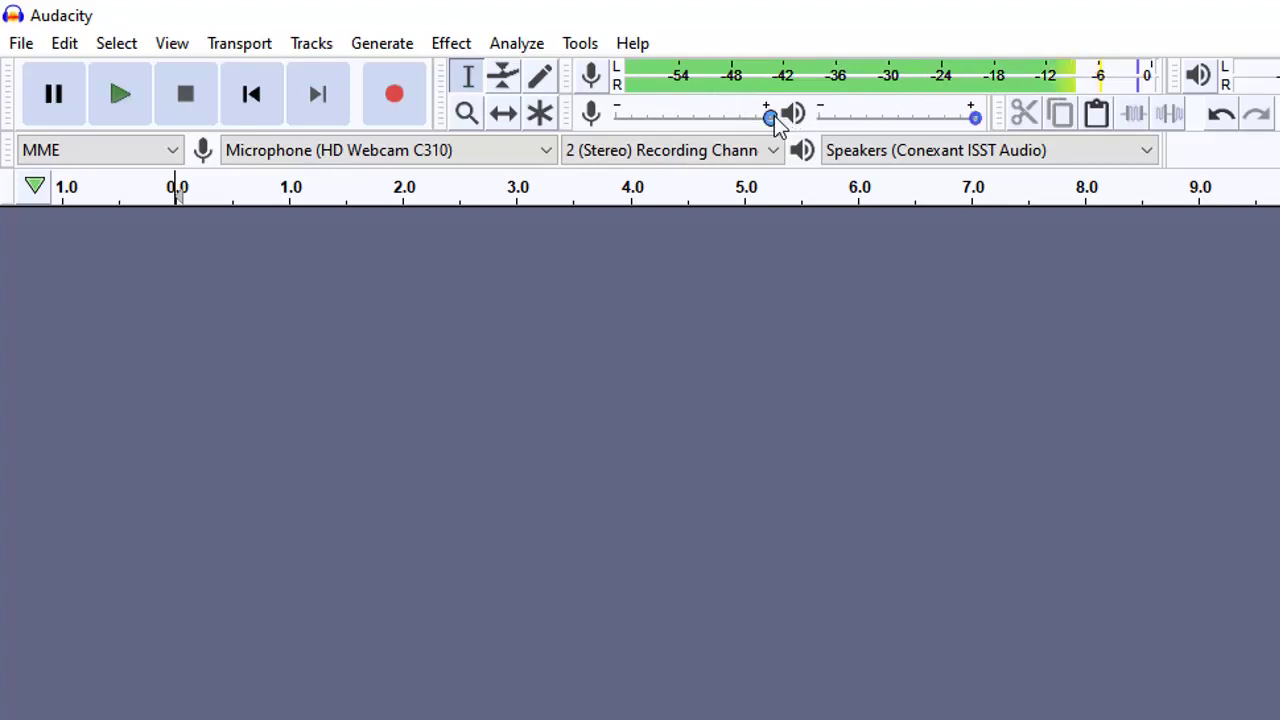
pyautogui.moveTo(770, 118); pyautogui.dragTo(750, 118)
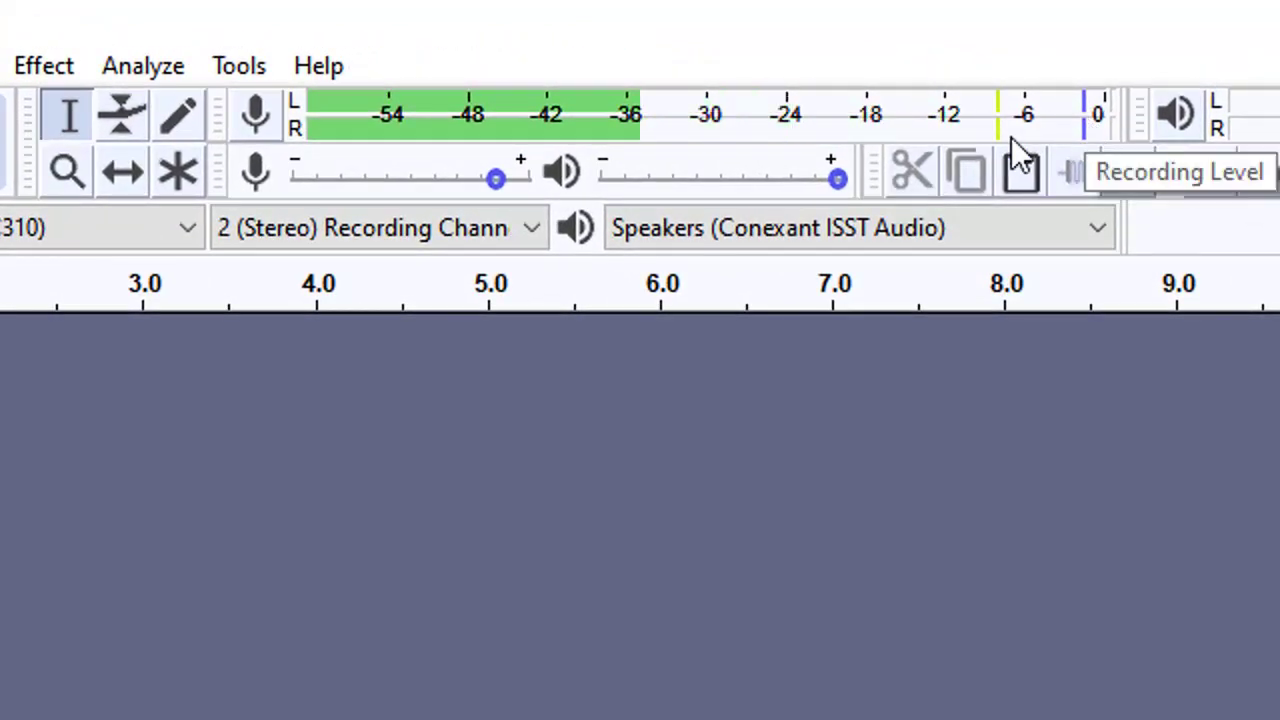
pyautogui.moveTo(490, 195)
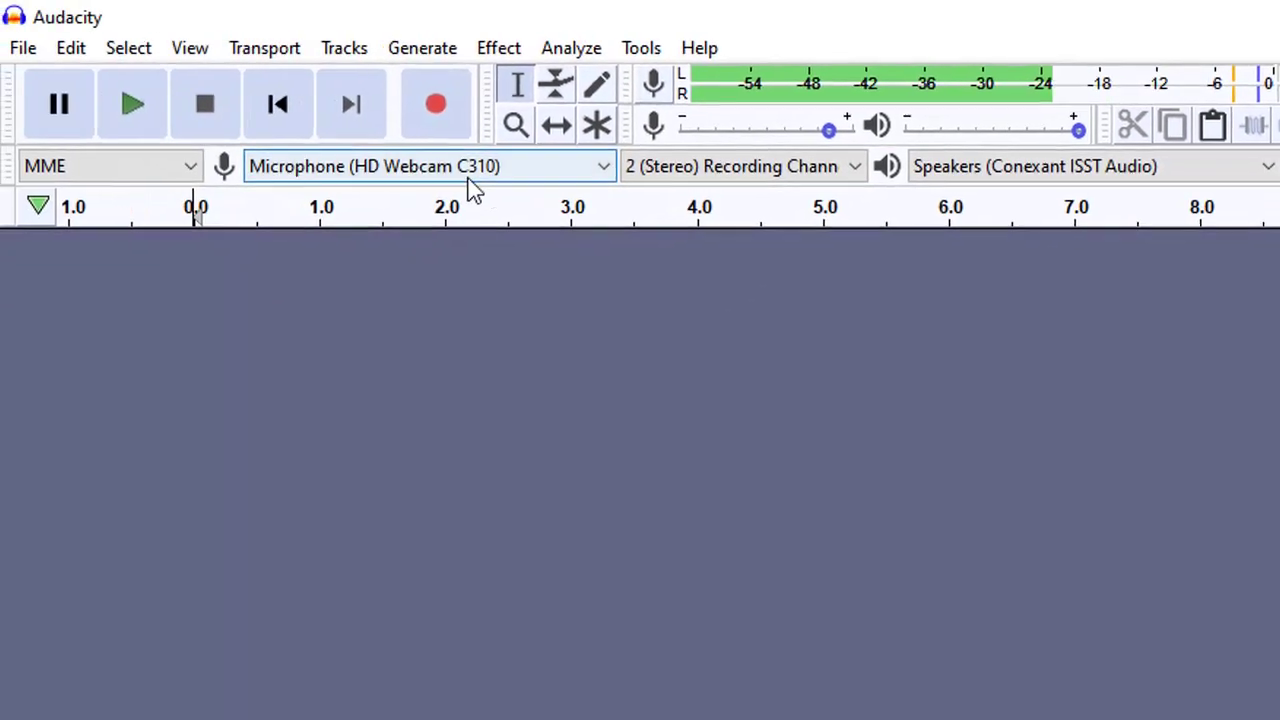
# Set the recording device to Microphone (HD Webcam C310) and the channels to 1 (Mono) Recording Channel.
pyautogui.click(605, 167)
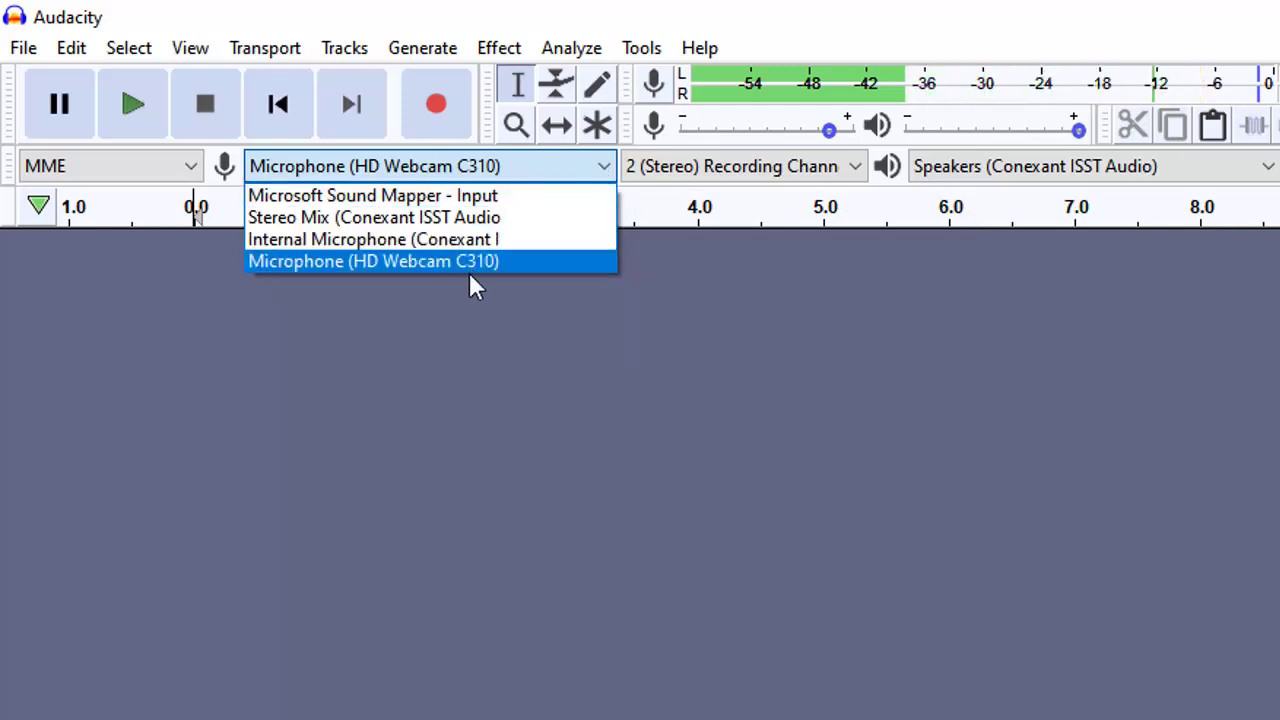
pyautogui.click(524, 260)
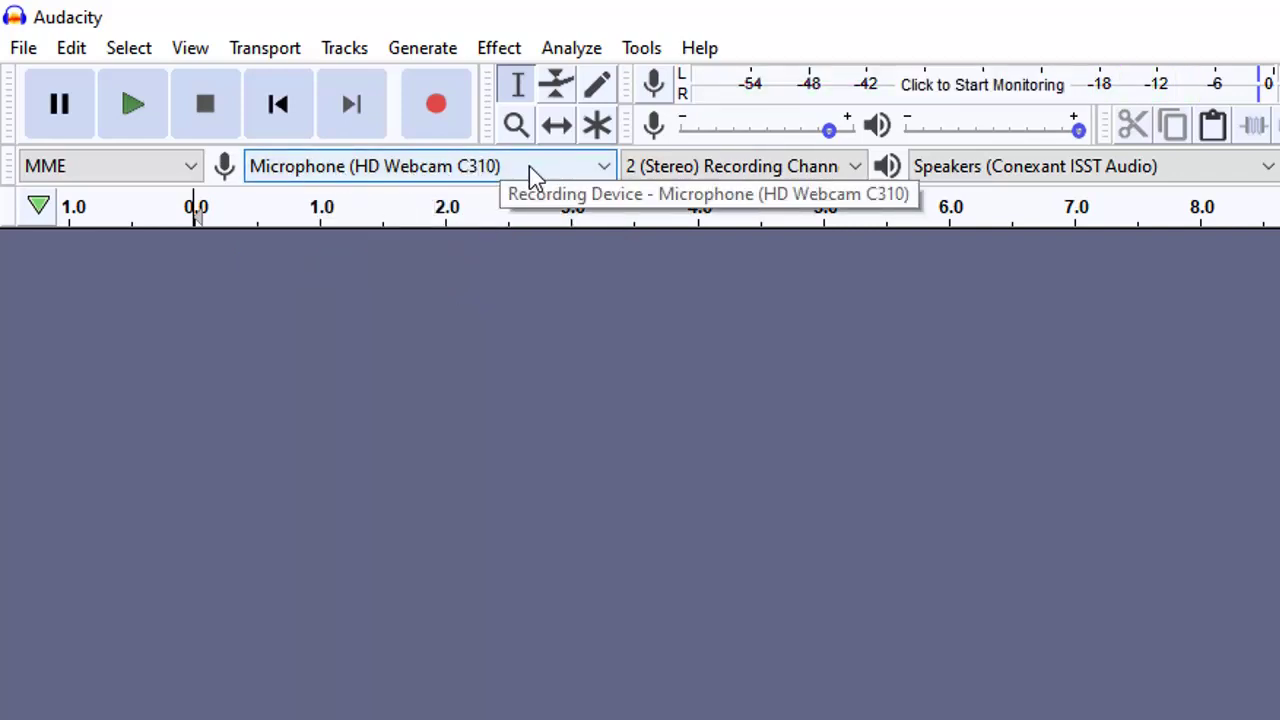
pyautogui.click(856, 168)
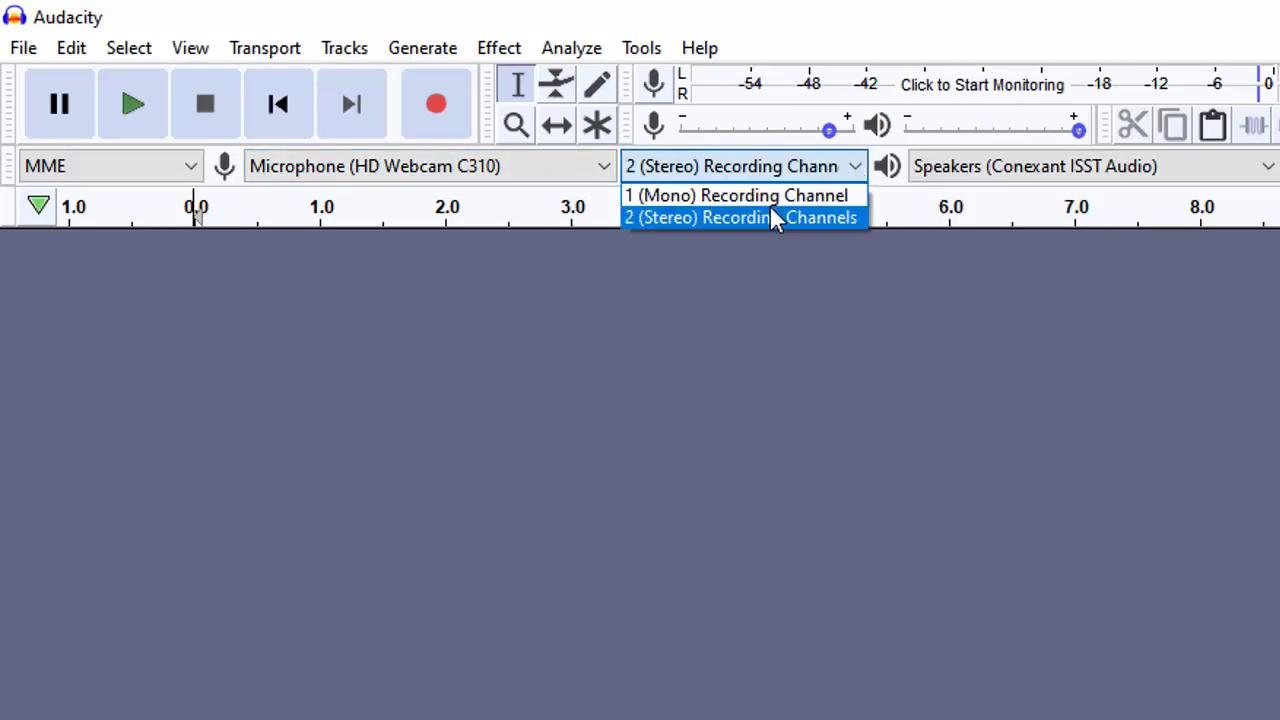
pyautogui.click(771, 197)
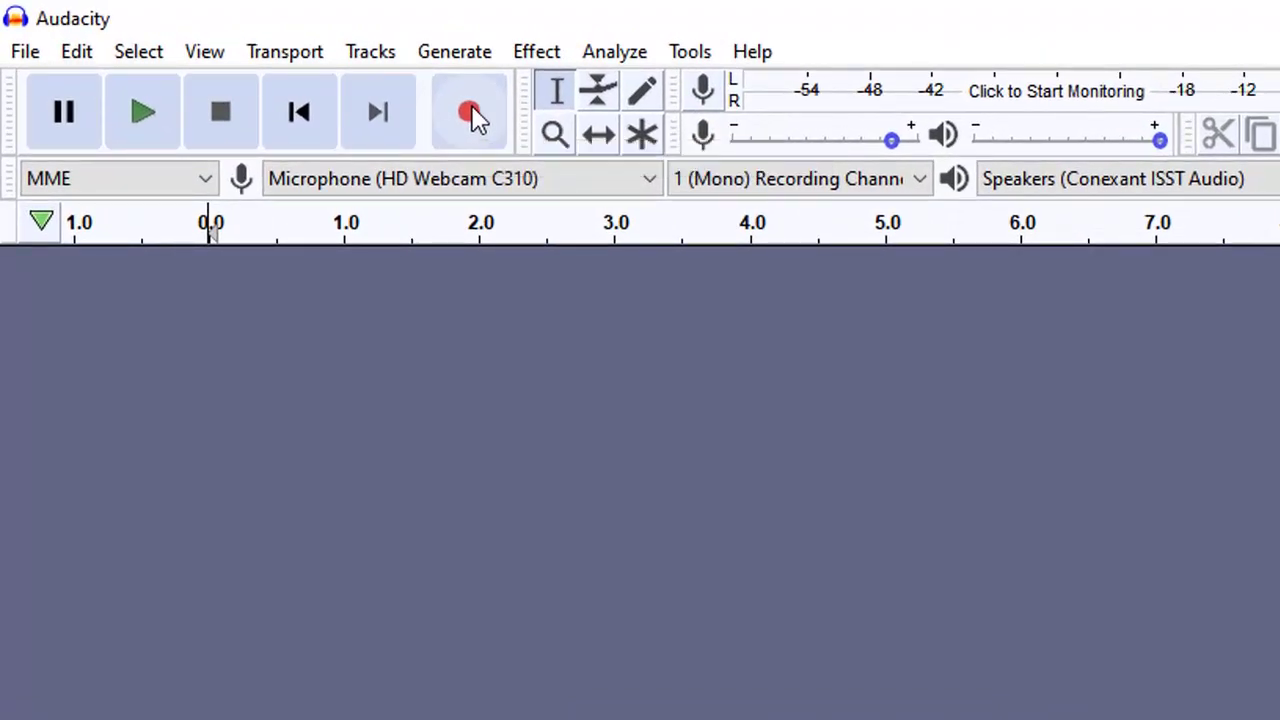
# Record about 59 seconds of speech from the microphone, stop, and return to the start of the track.
pyautogui.click(470, 114)
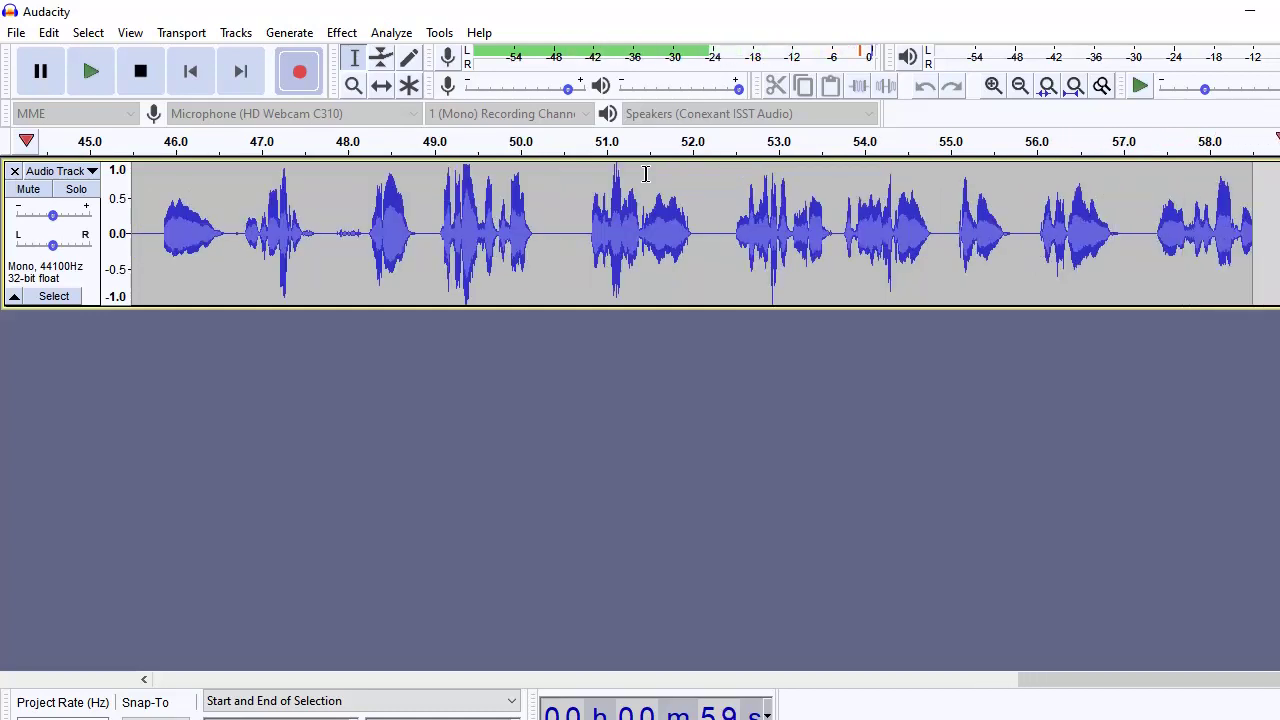
pyautogui.press('space')
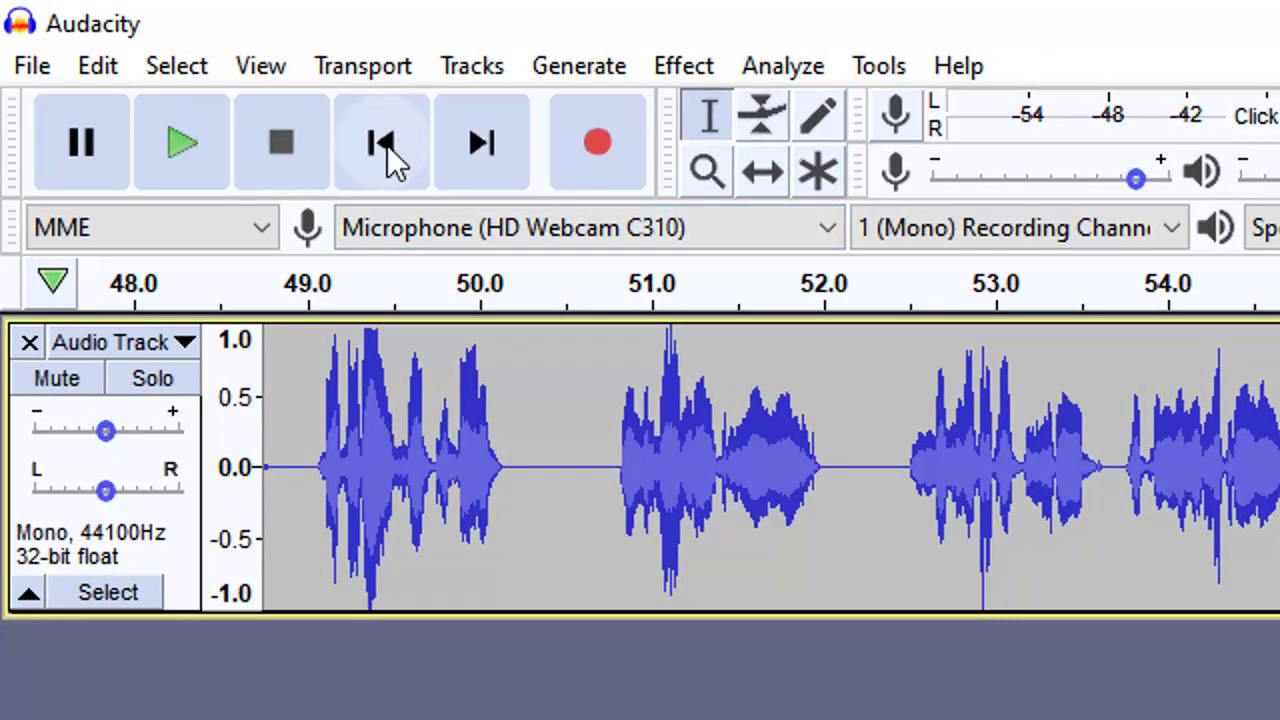
pyautogui.click(377, 151)
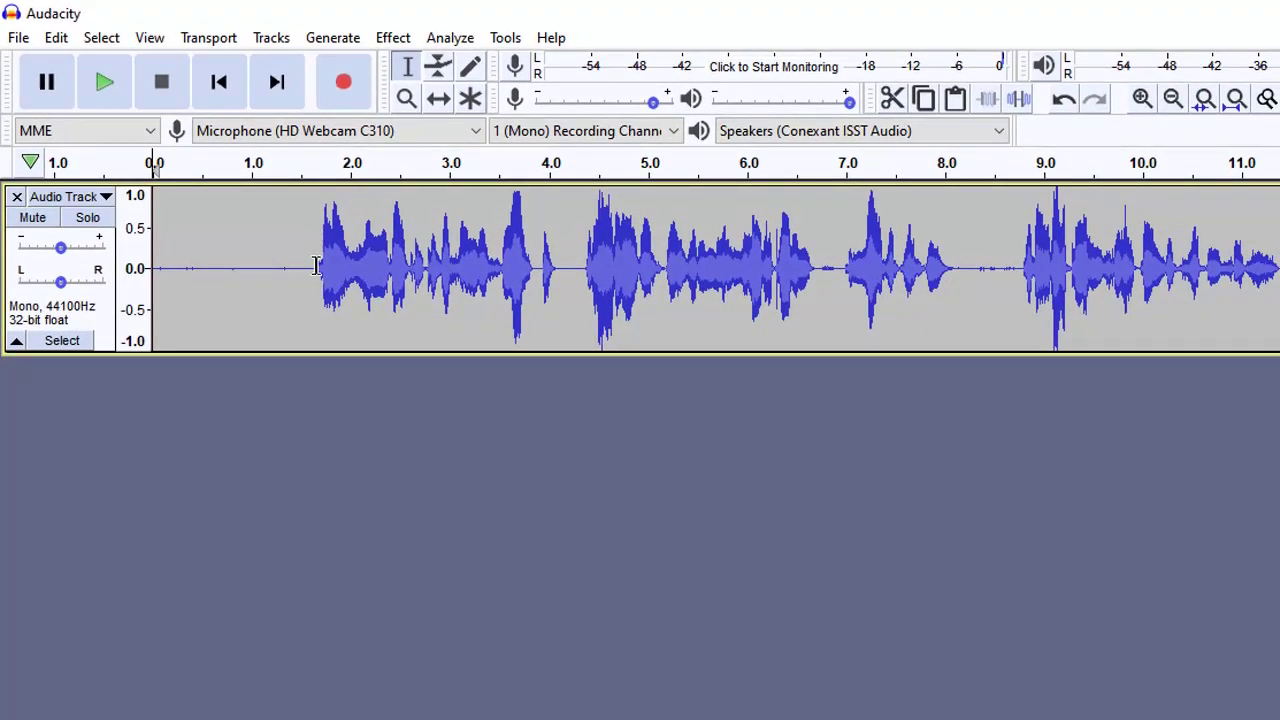
# Mark the silent opening of about 1.6 seconds, clear that selection, and play the recording from the start.
pyautogui.moveTo(316, 266); pyautogui.dragTo(154, 269)
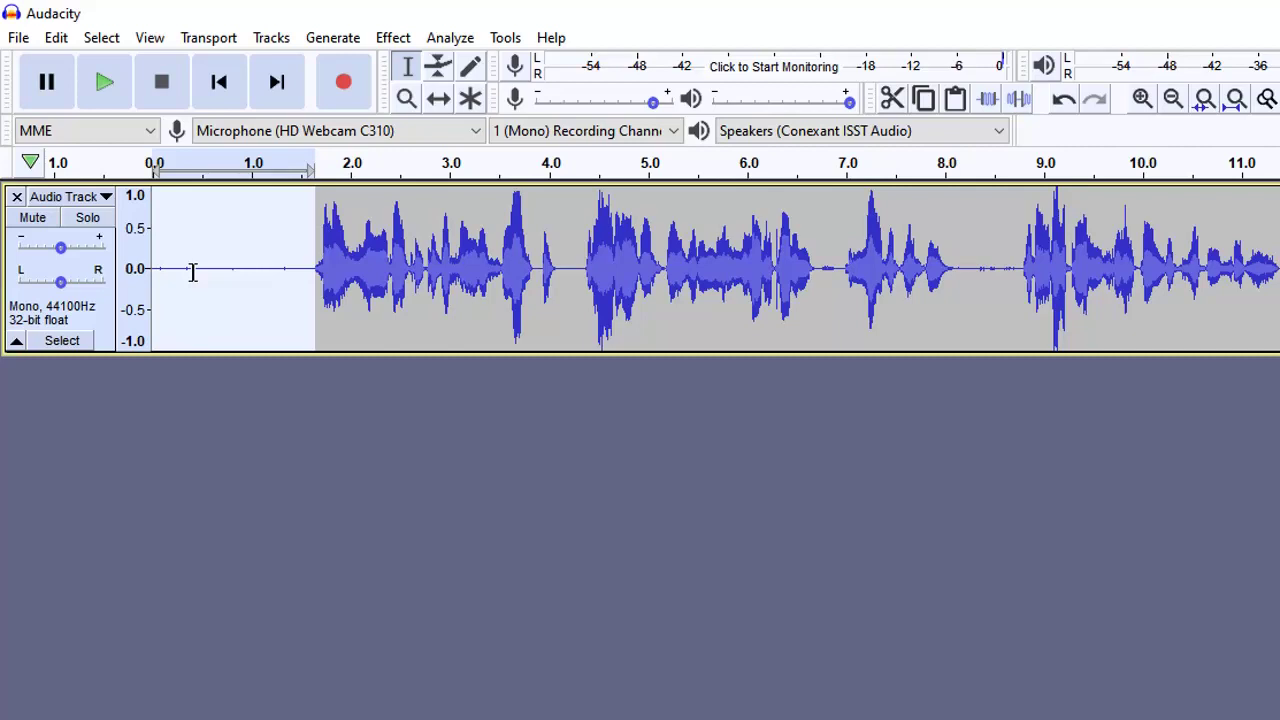
pyautogui.click(193, 272)
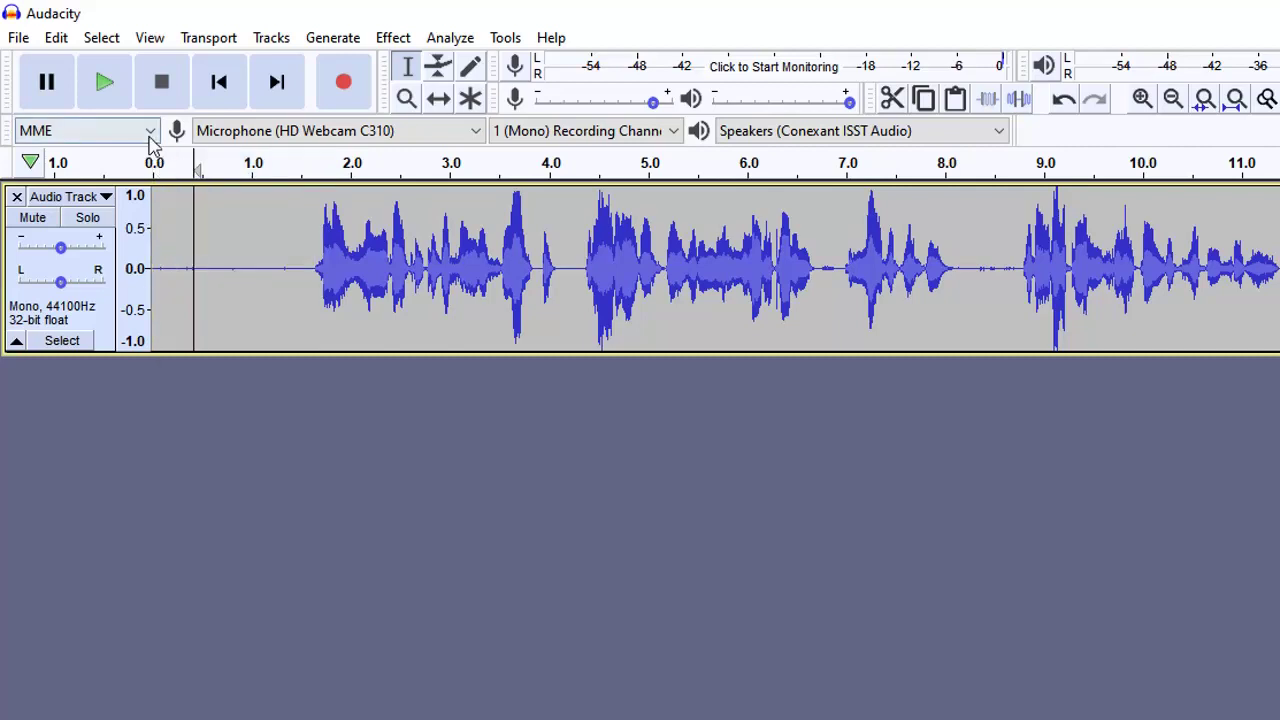
pyautogui.click(218, 84)
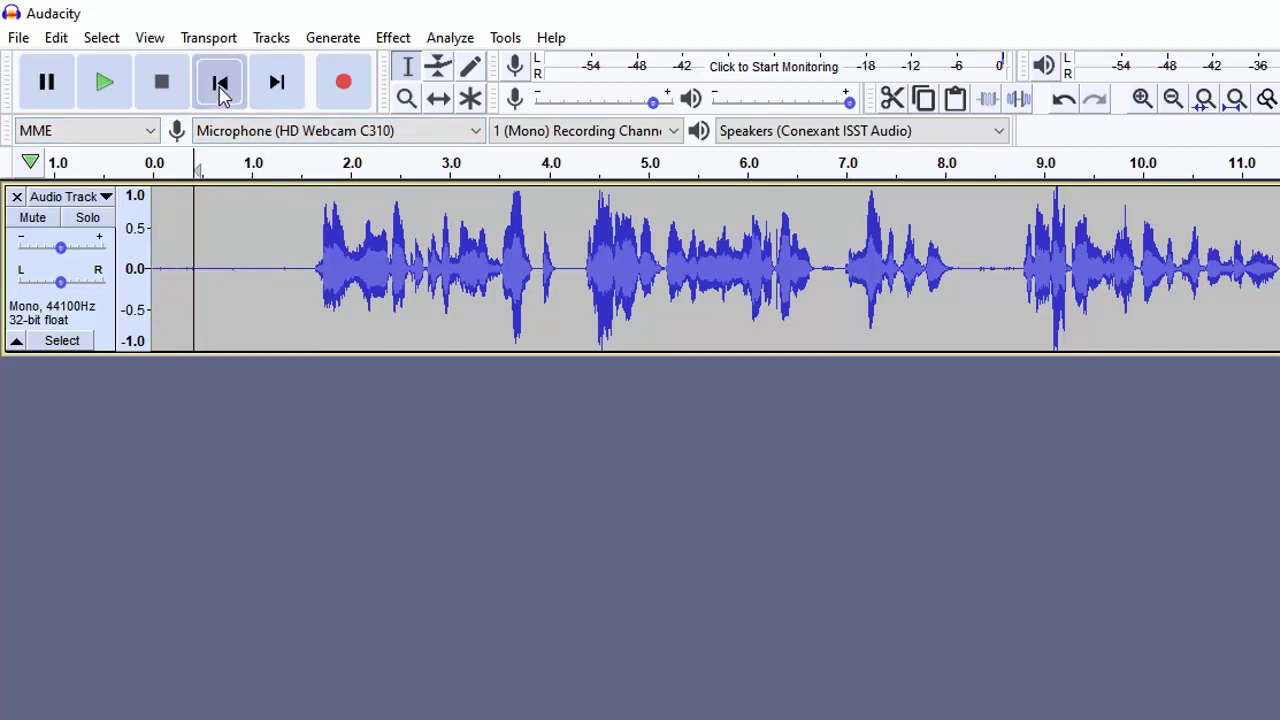
pyautogui.click(103, 86)
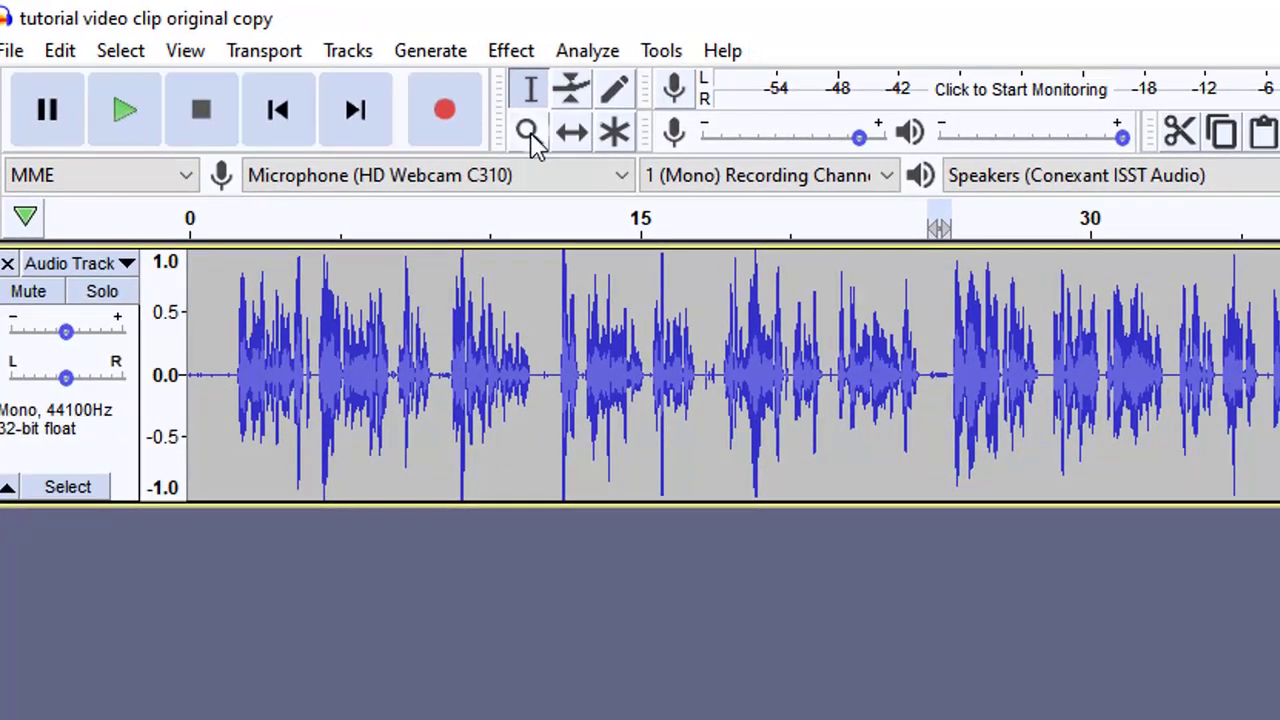
# Select the faint noise at about 24.9 to 25.3 seconds in the pause between words.
pyautogui.click(712, 178)
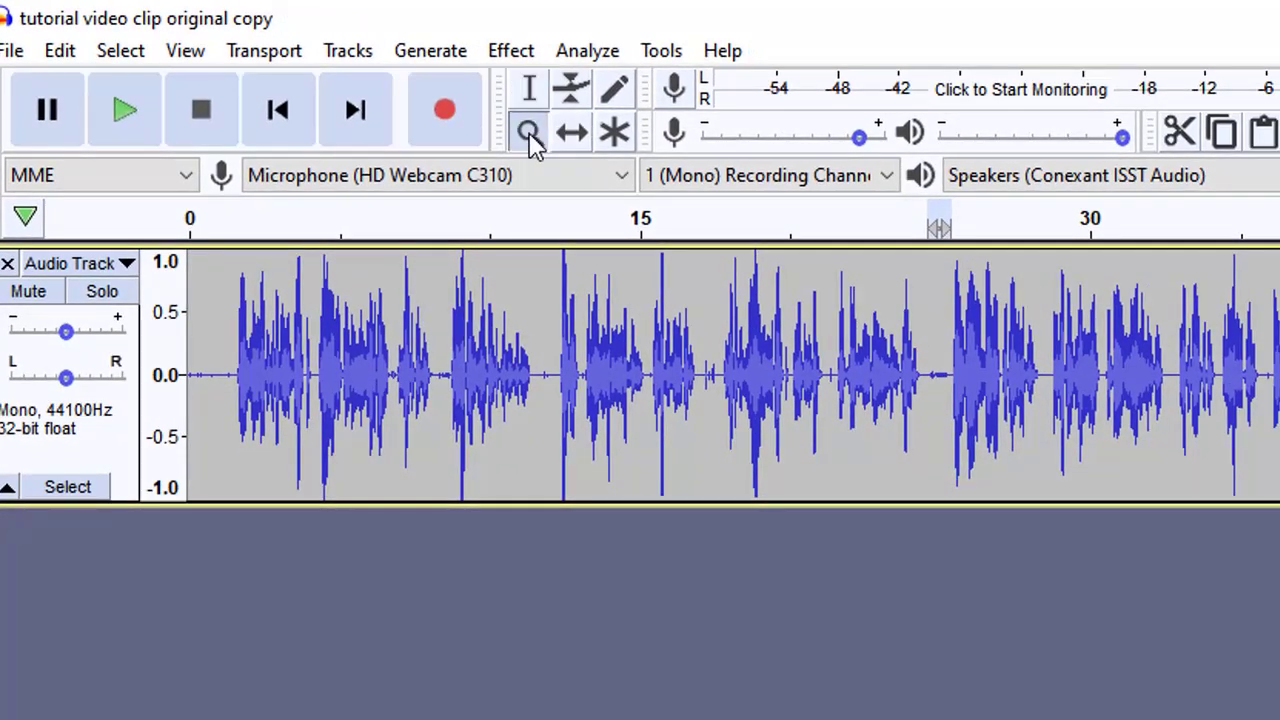
pyautogui.click(935, 375)
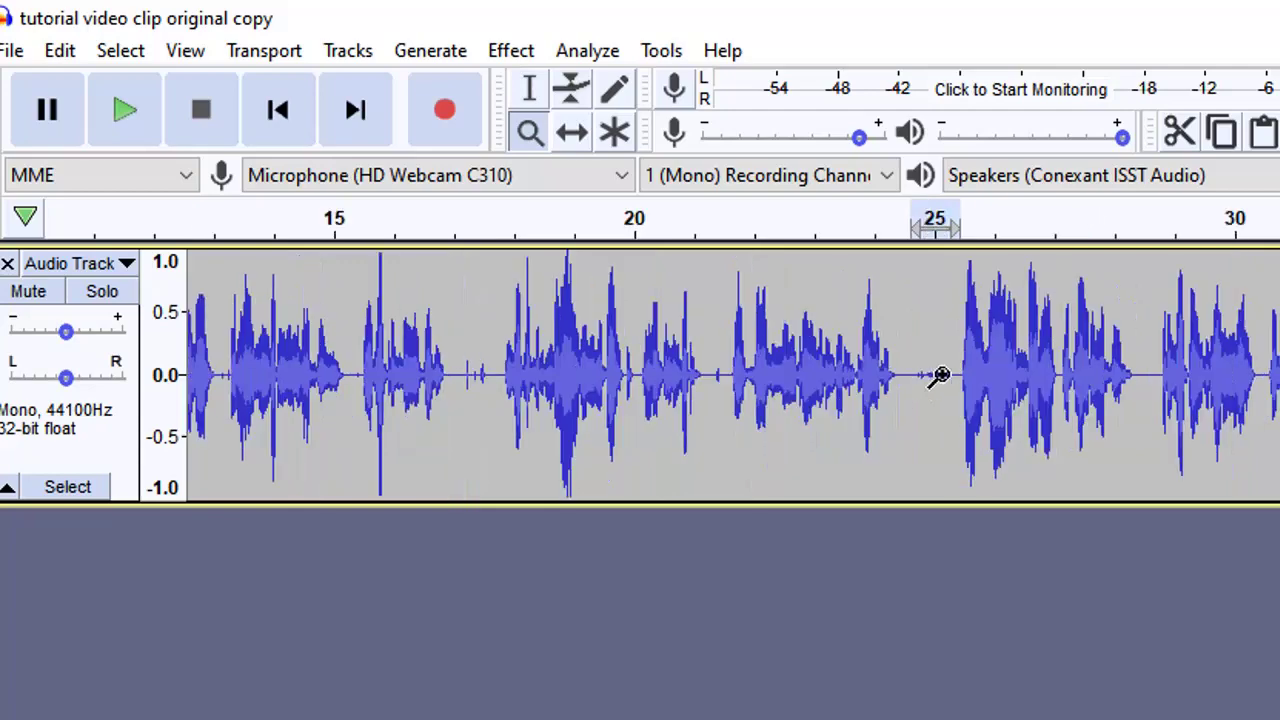
pyautogui.click(938, 375)
pyautogui.click(940, 375)
pyautogui.click(941, 375)
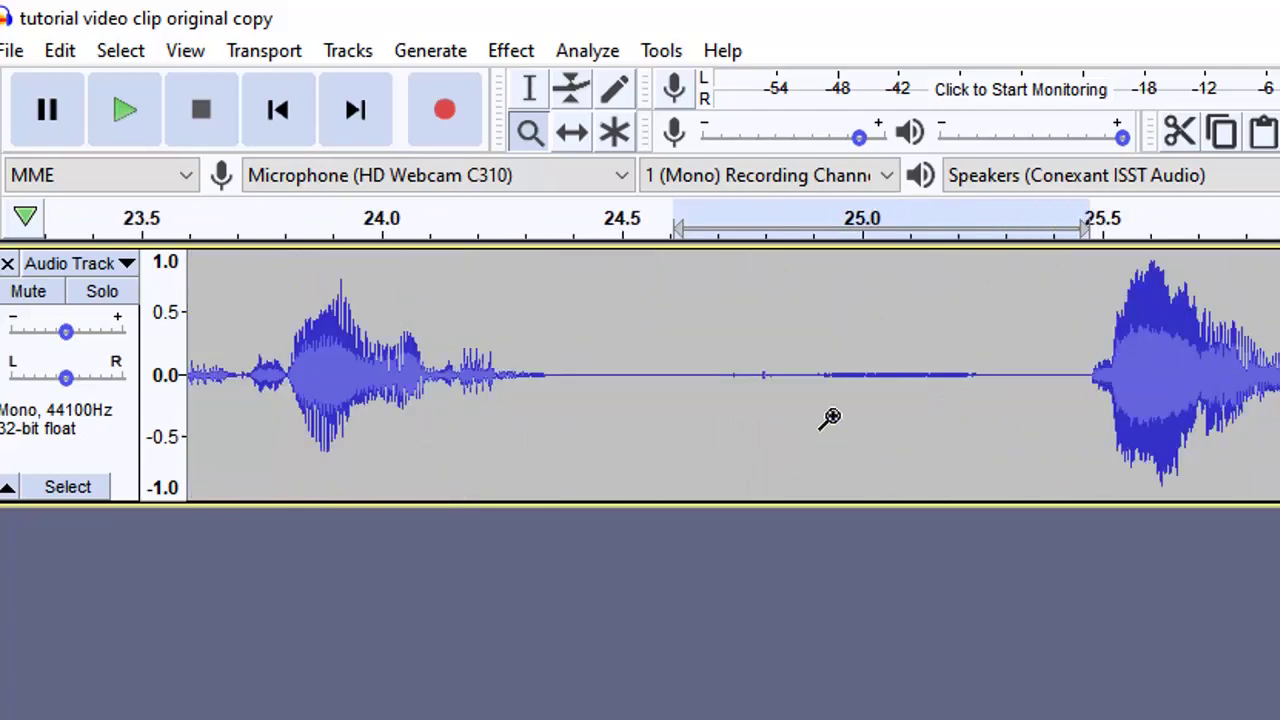
pyautogui.click(530, 89)
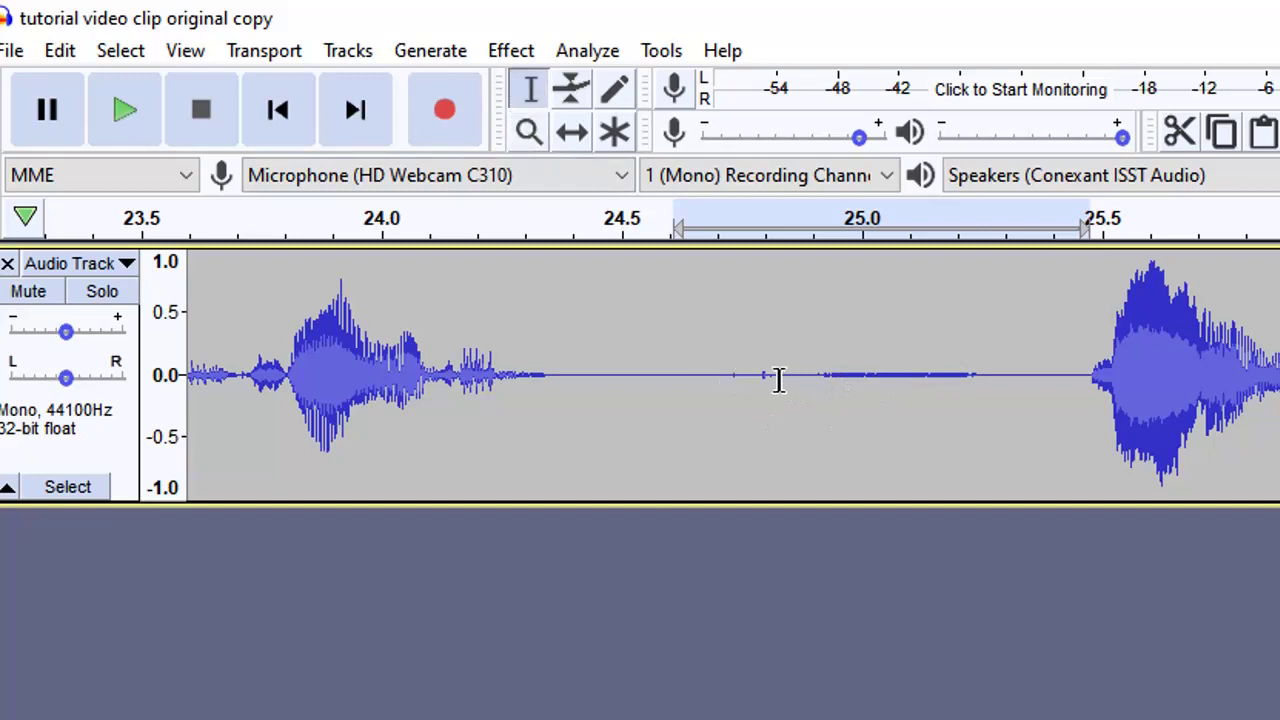
pyautogui.moveTo(801, 376); pyautogui.dragTo(1028, 376)
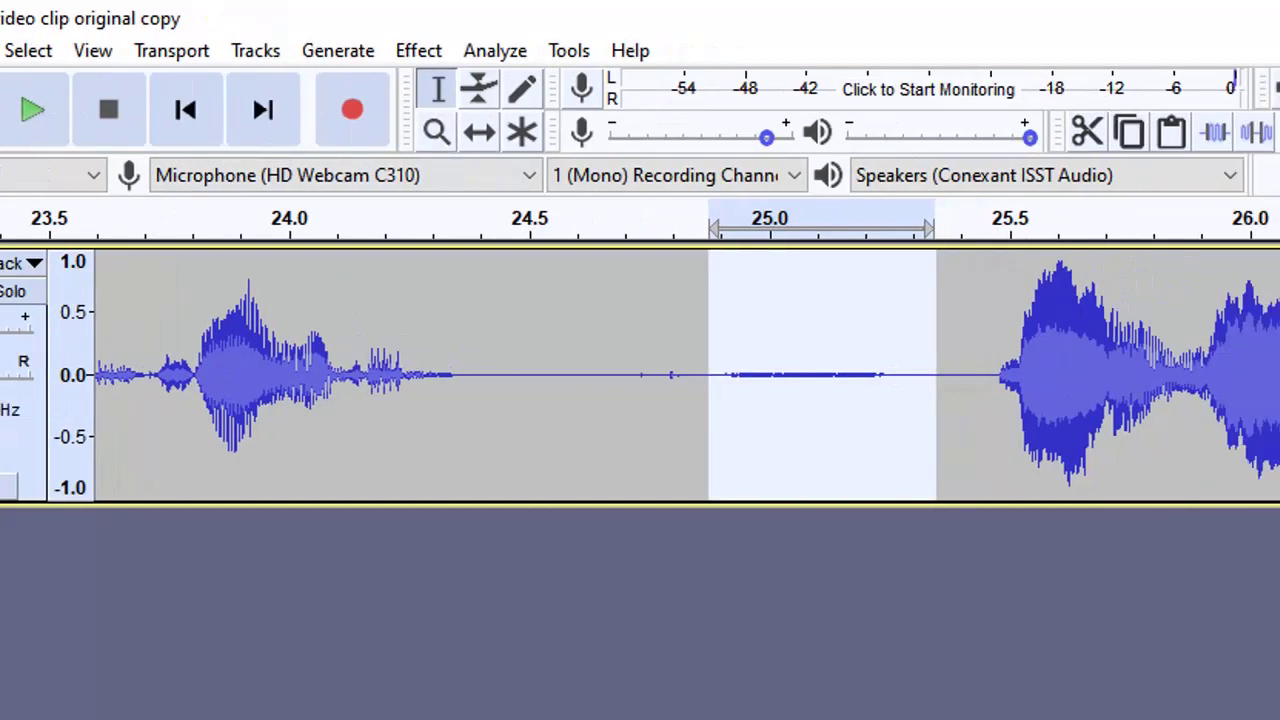
pyautogui.hotkey('ctrl', 'f')
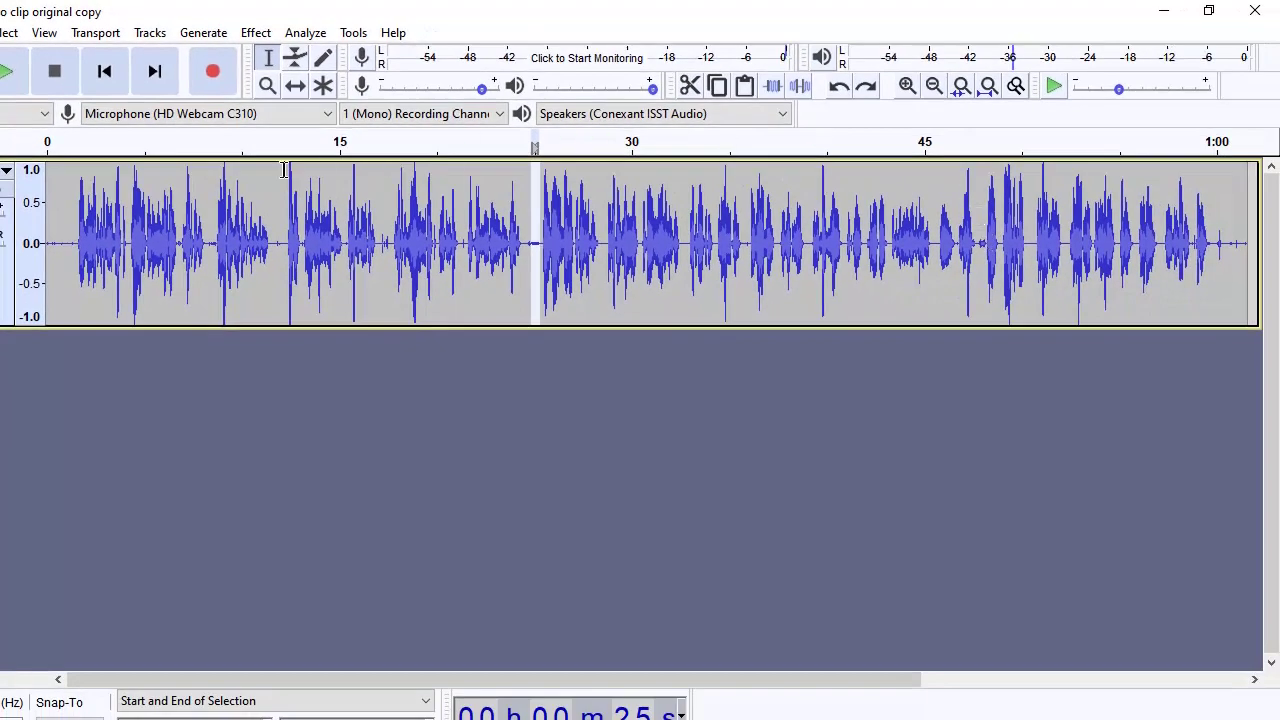
# Select the faint noise at about 47.8 to 48.2 seconds and play it back.
pyautogui.click(354, 85)
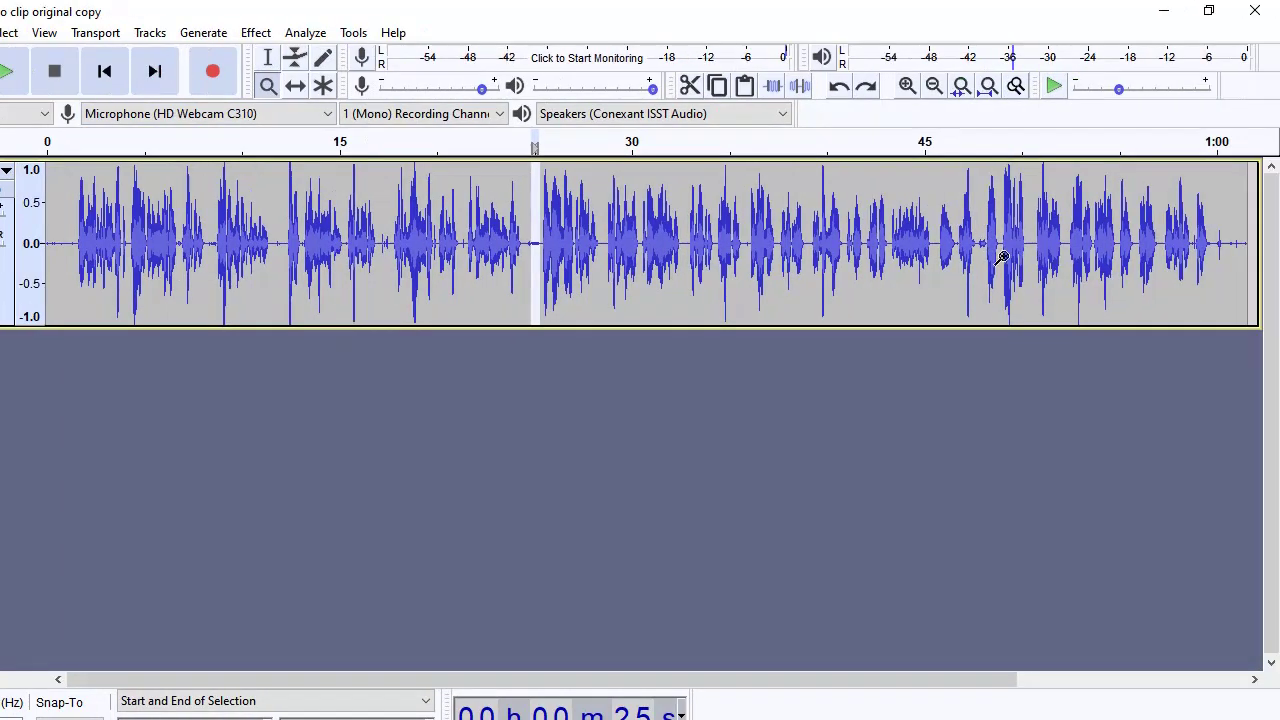
pyautogui.click(983, 245)
pyautogui.click(972, 244)
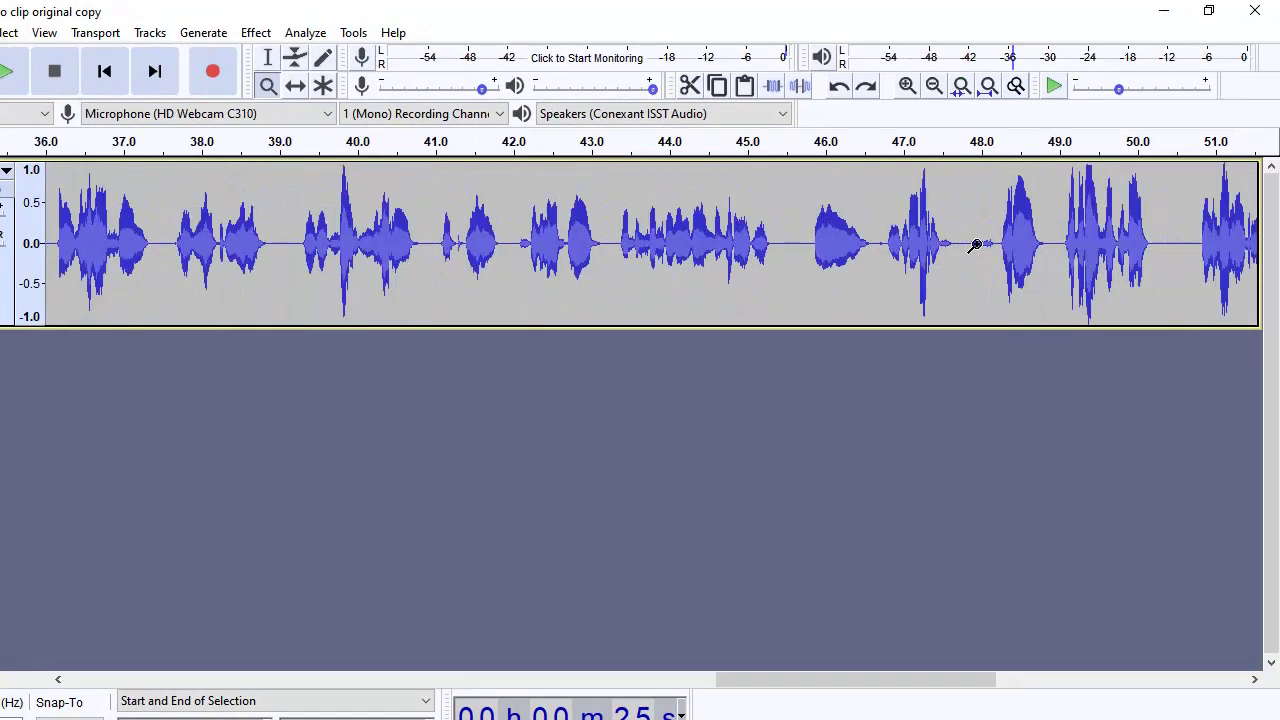
pyautogui.click(976, 245)
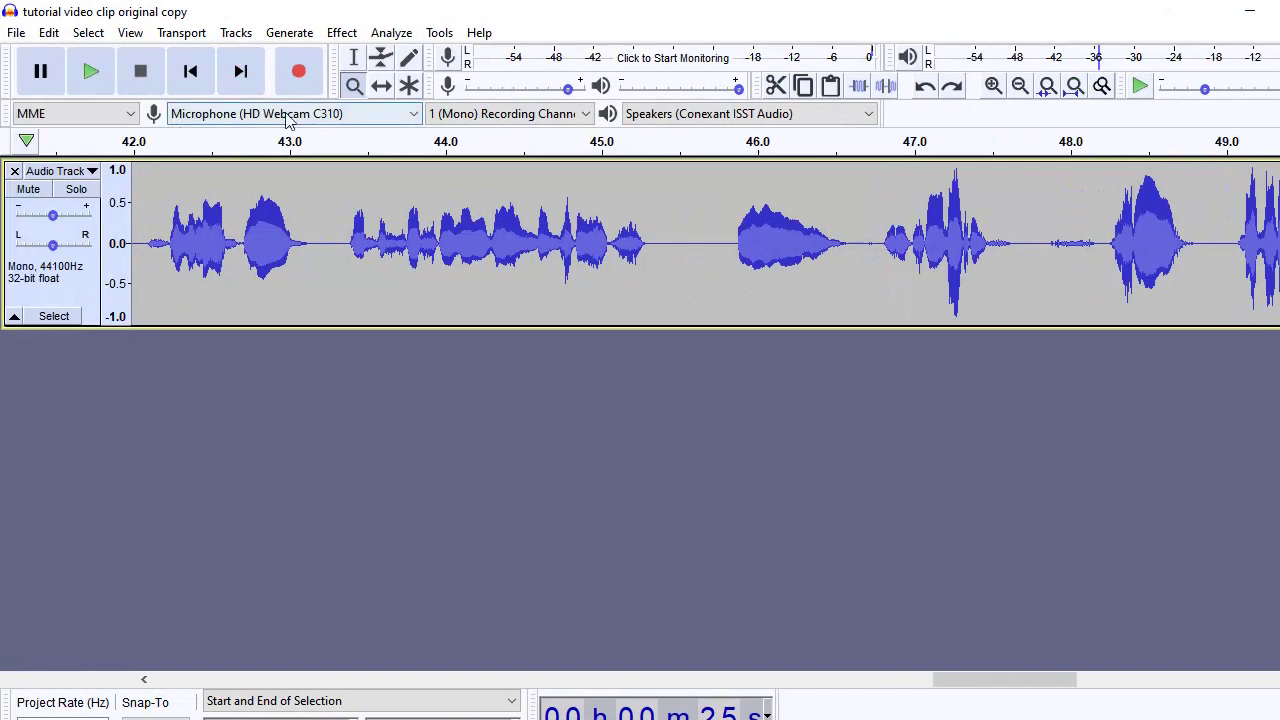
pyautogui.click(354, 57)
pyautogui.moveTo(1100, 245); pyautogui.dragTo(1043, 243)
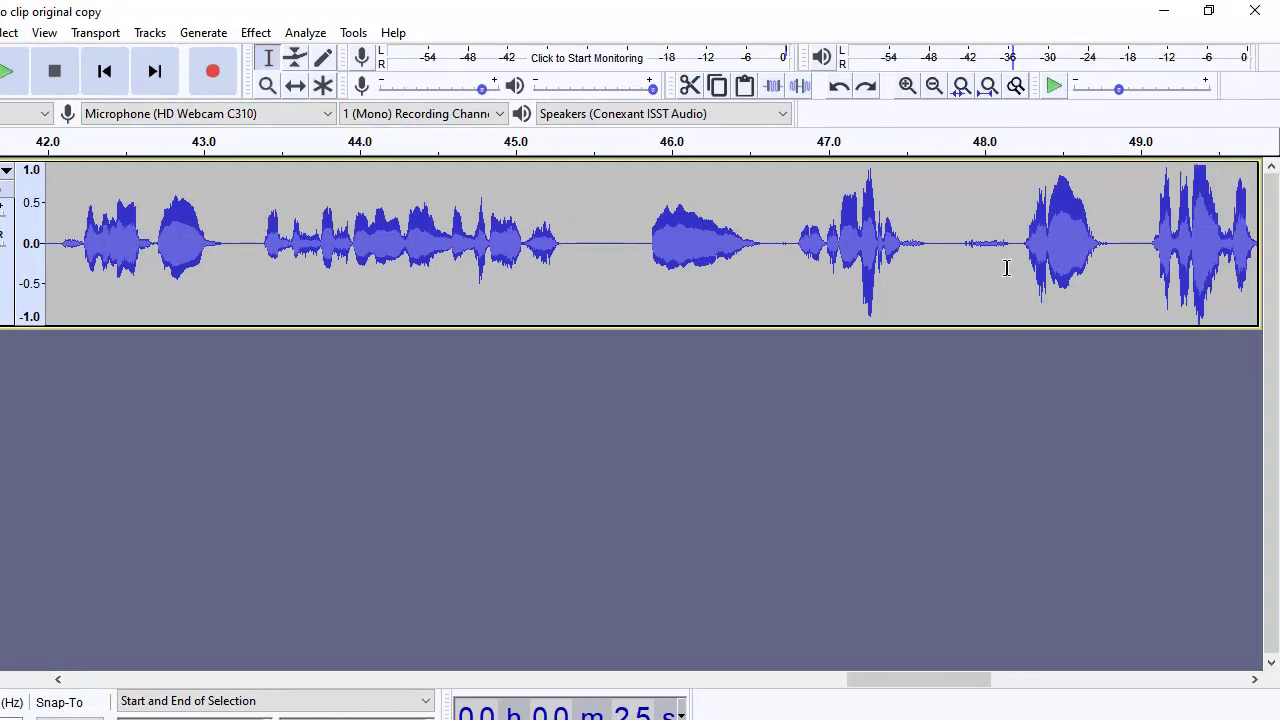
pyautogui.moveTo(957, 243); pyautogui.dragTo(946, 244)
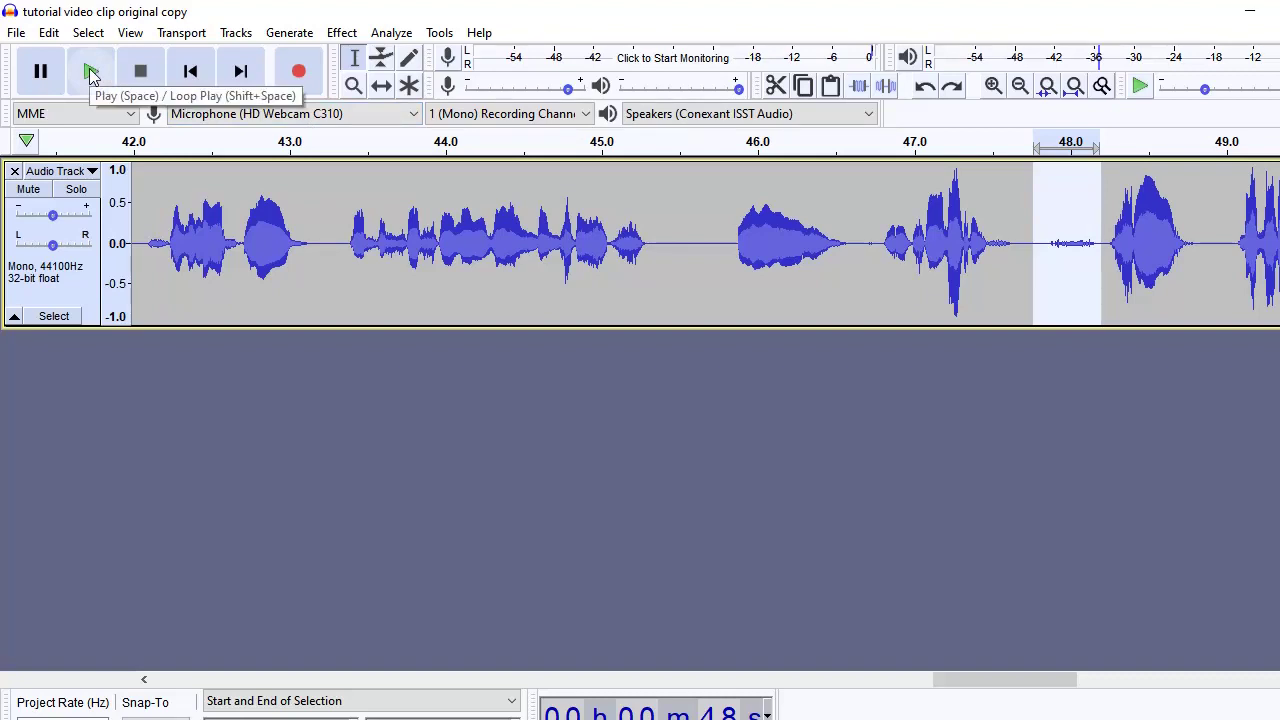
pyautogui.click(90, 75)
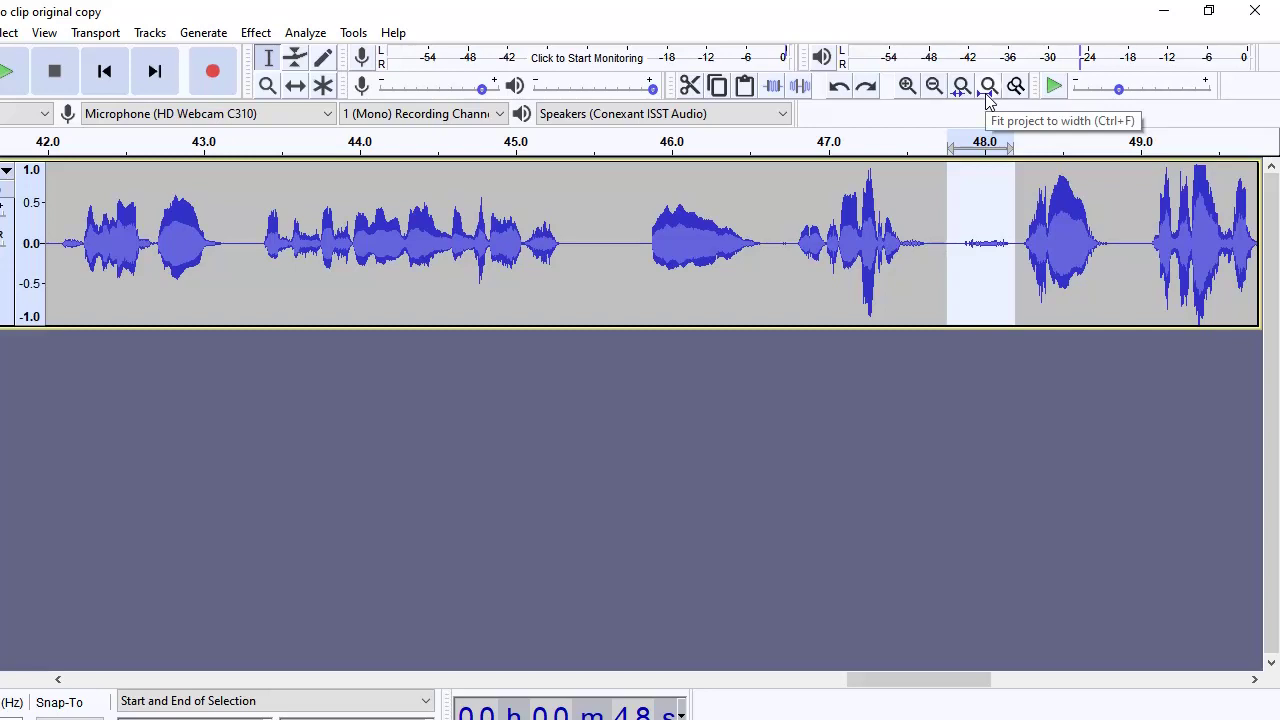
pyautogui.click(988, 88)
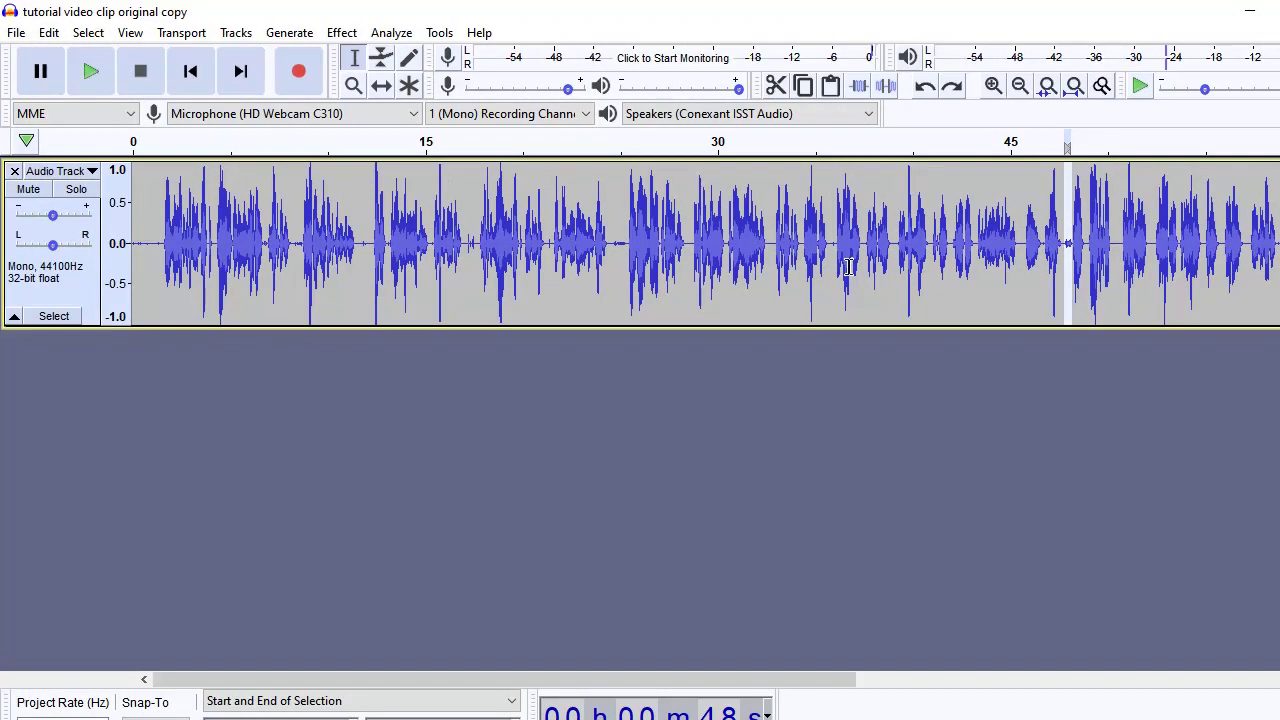
# Silence the audio in the selected stretch near 48 seconds, then undo the silencing.
pyautogui.click(50, 33)
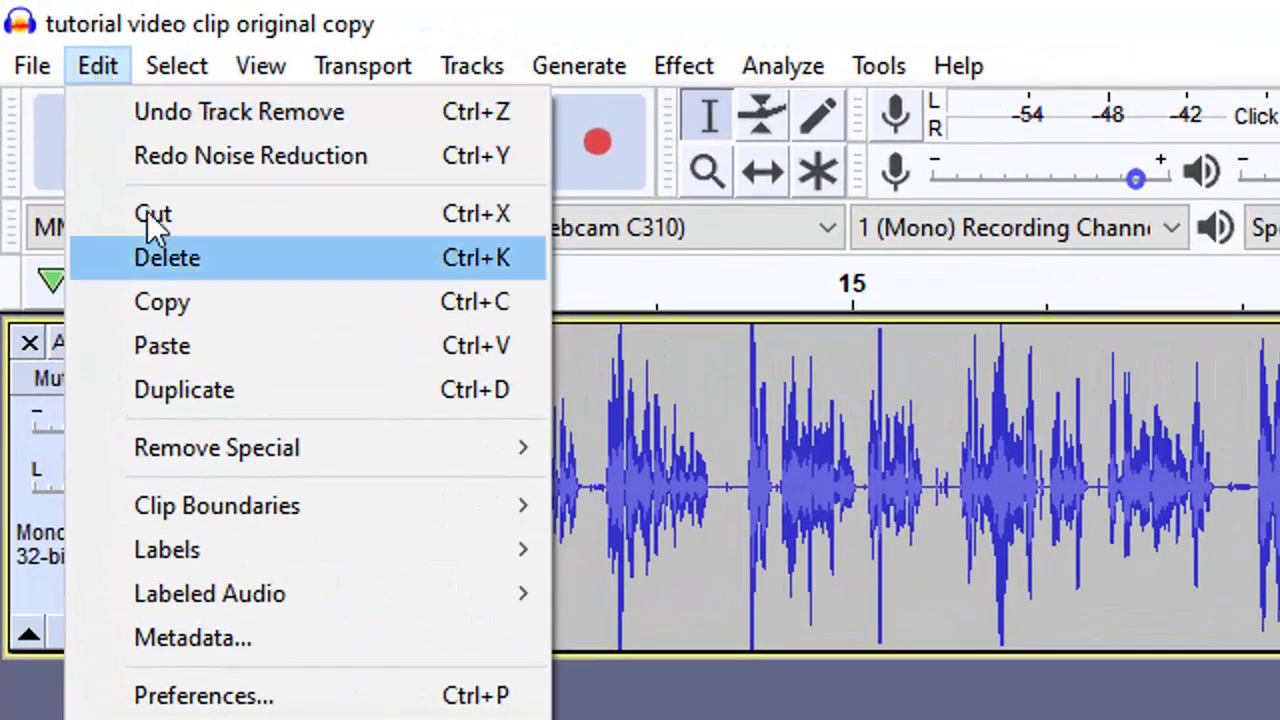
pyautogui.moveTo(240, 453)
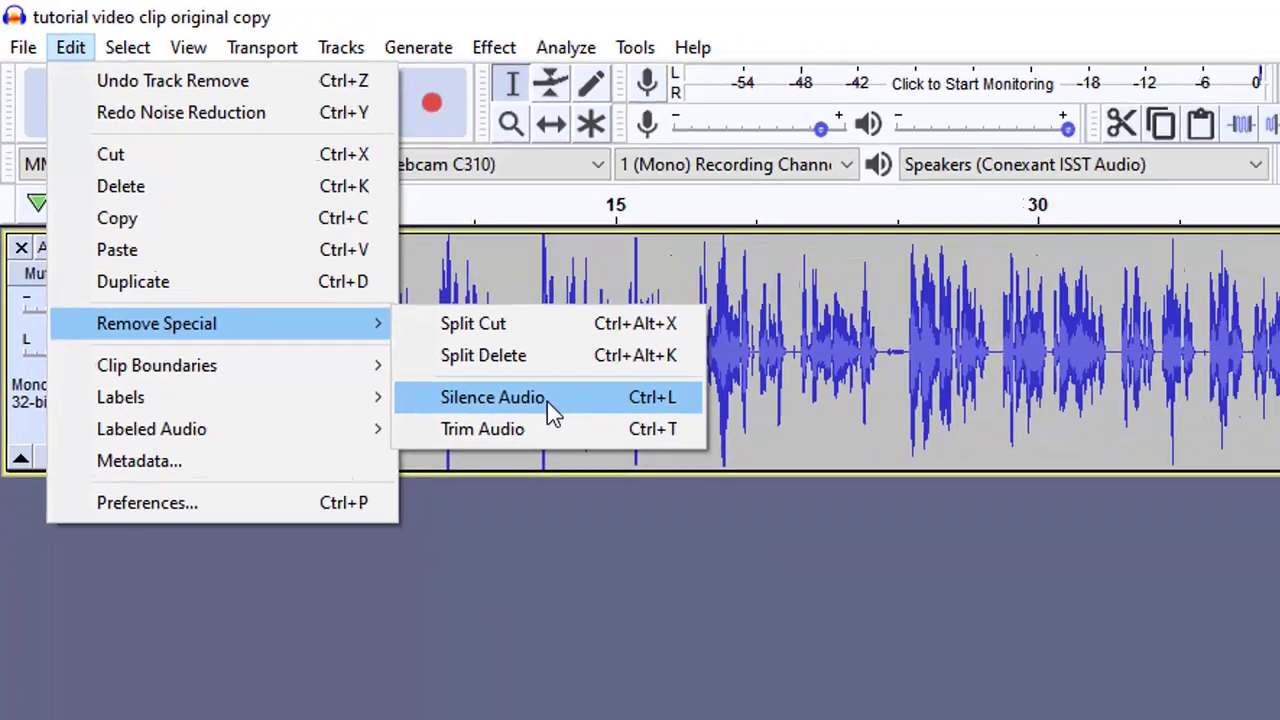
pyautogui.click(757, 555)
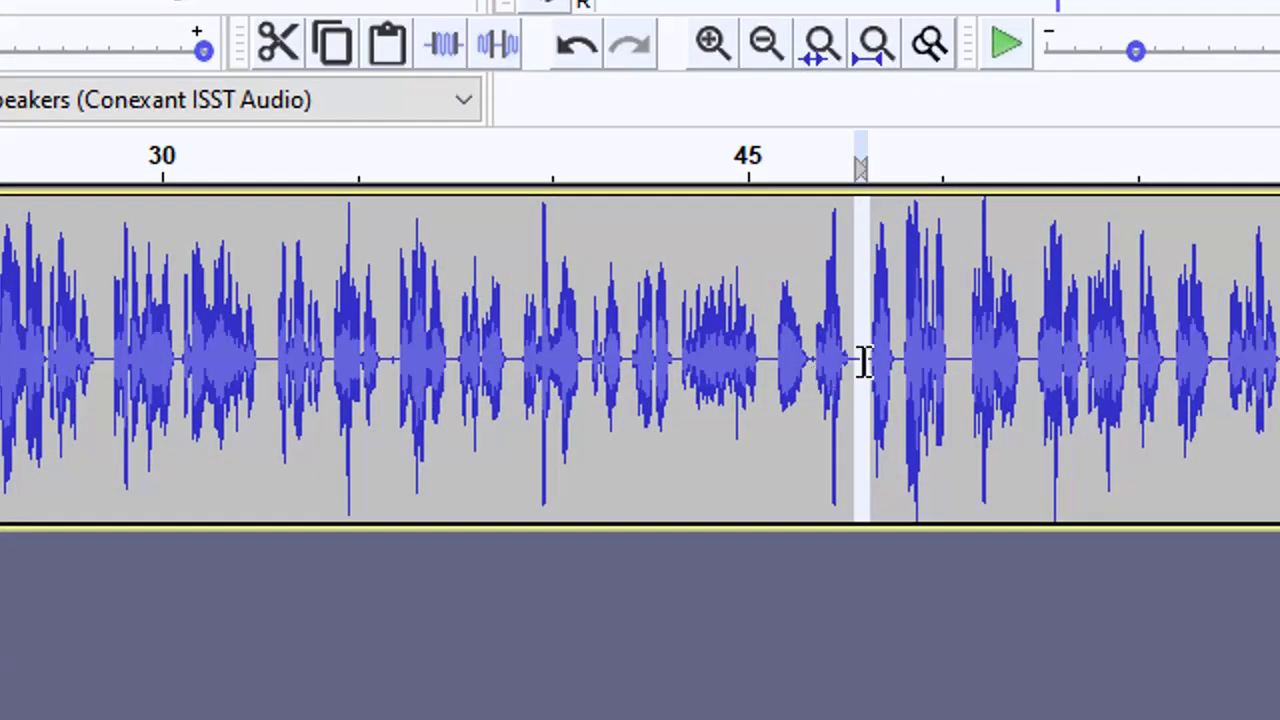
pyautogui.click(572, 48)
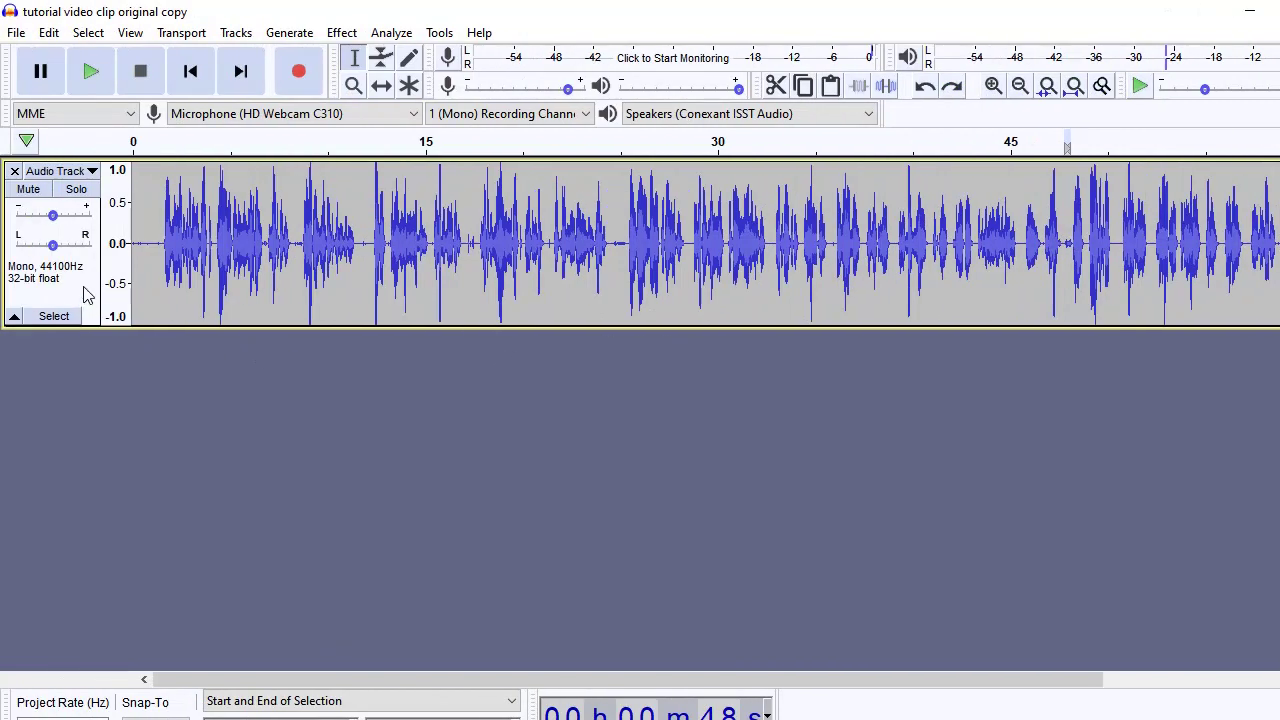
# Select the entire voice track and duplicate it into a second track.
pyautogui.click(88, 295)
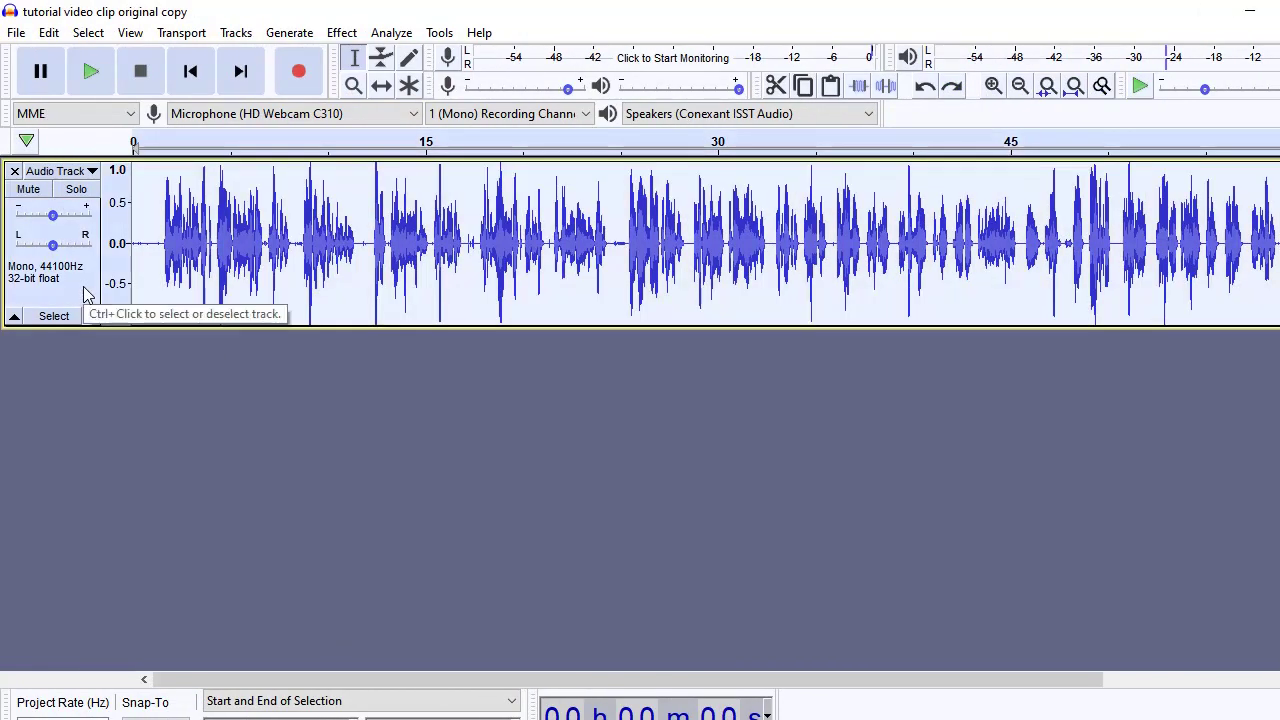
pyautogui.doubleClick(156, 296)
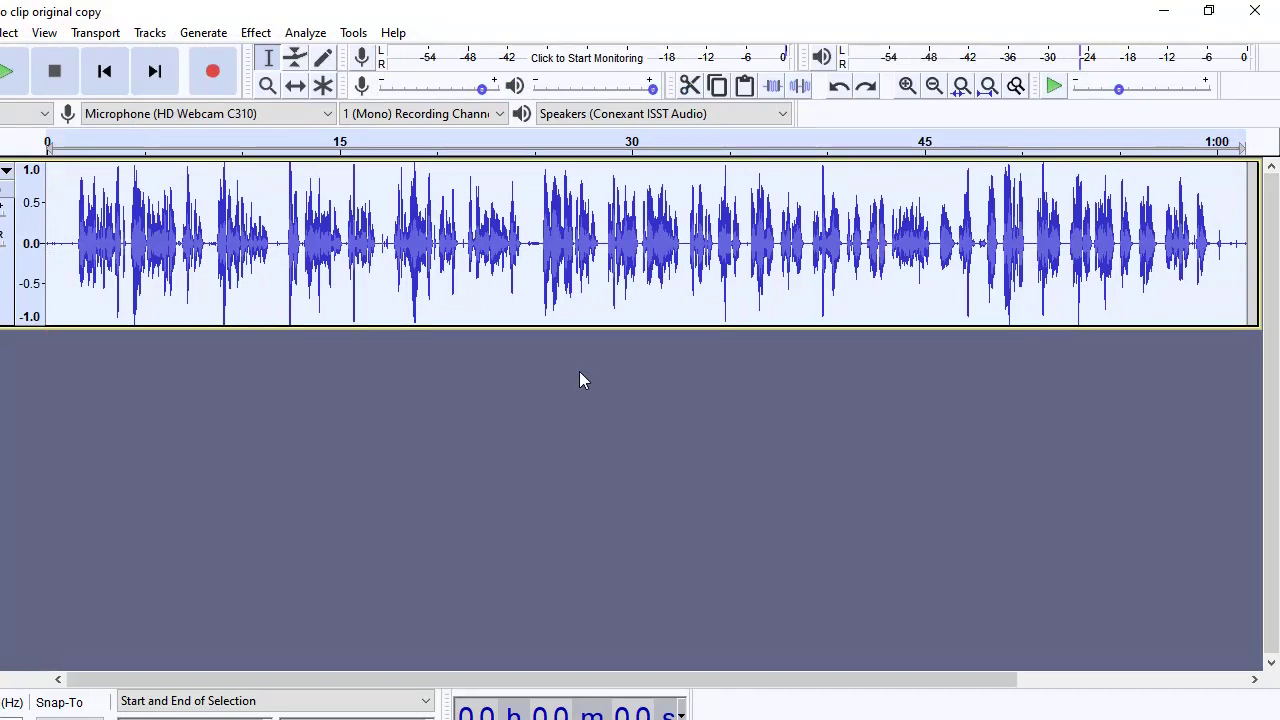
pyautogui.hotkey('ctrl', 'd')
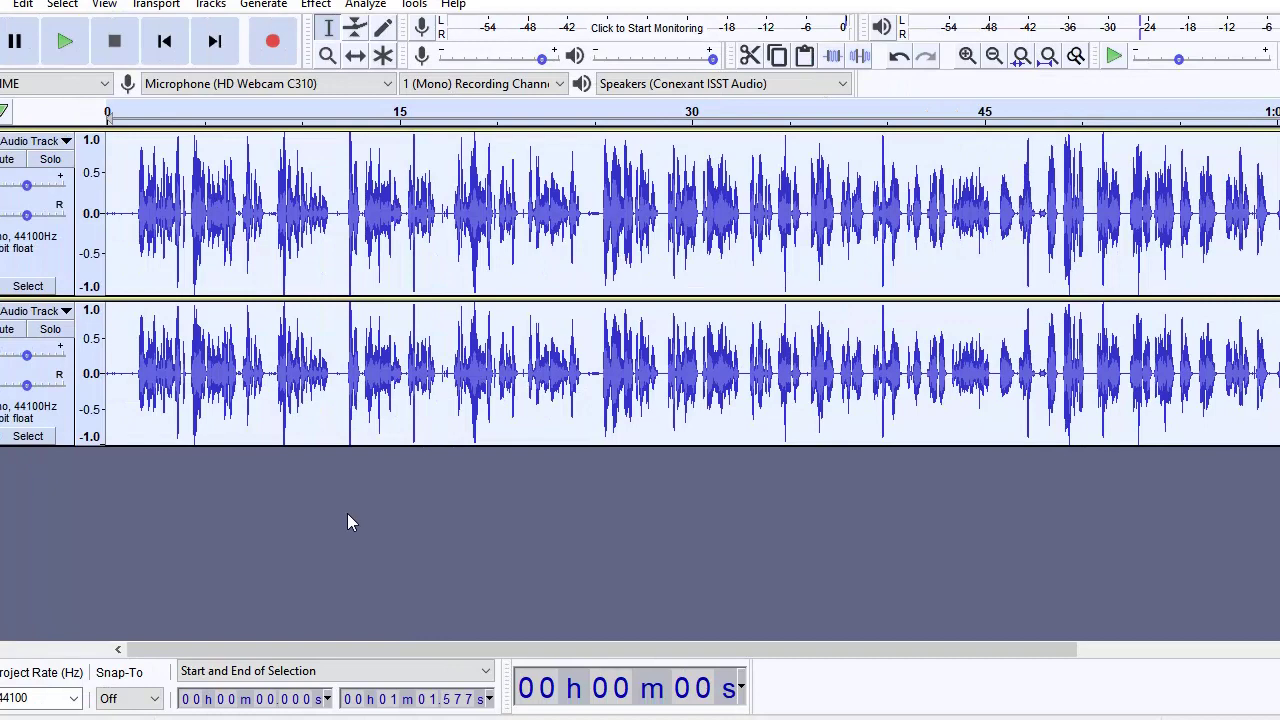
# Mark several quiet gaps between words in the original track, including the one from about 8.1 to 8.8 seconds.
pyautogui.click(174, 415)
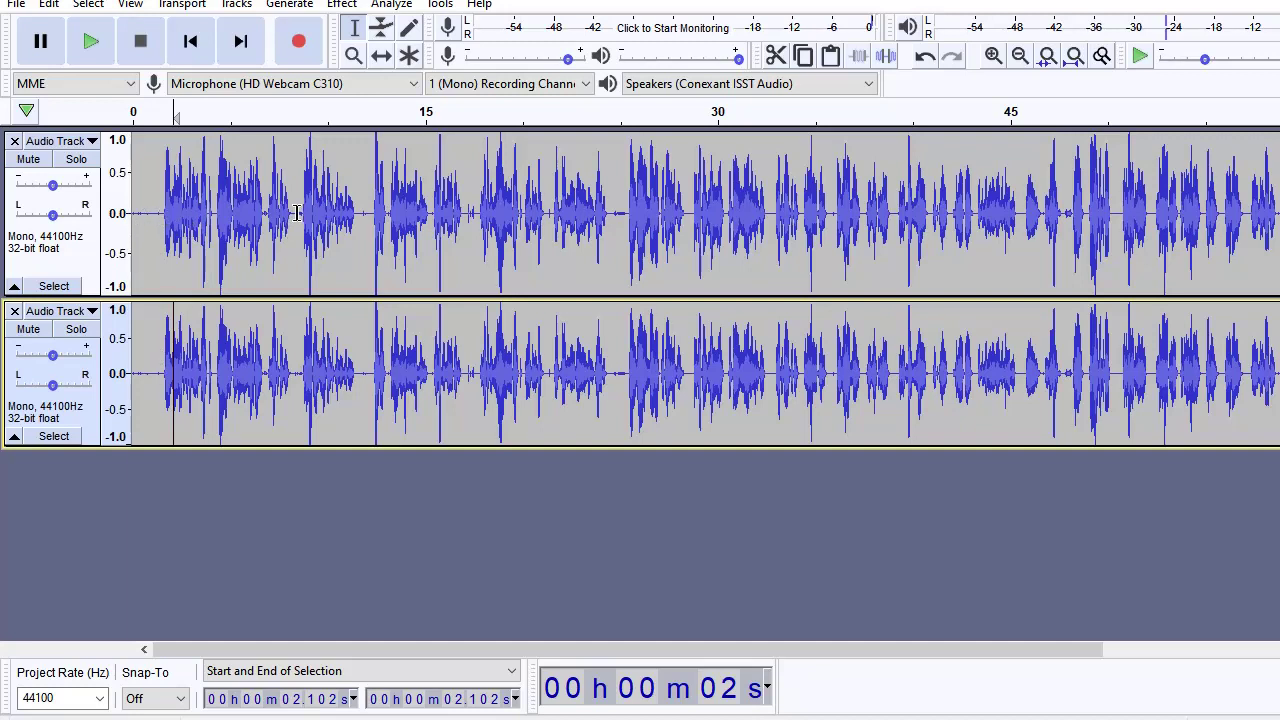
pyautogui.moveTo(304, 213); pyautogui.dragTo(291, 213)
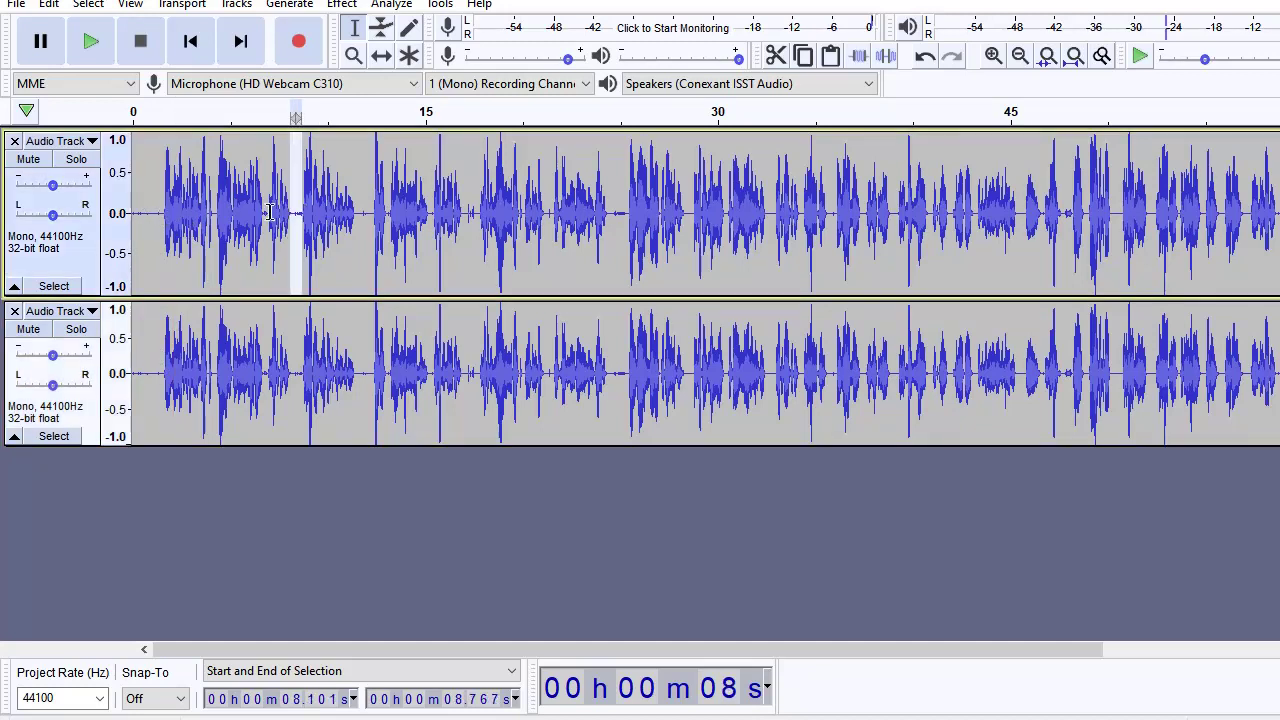
pyautogui.click(268, 213)
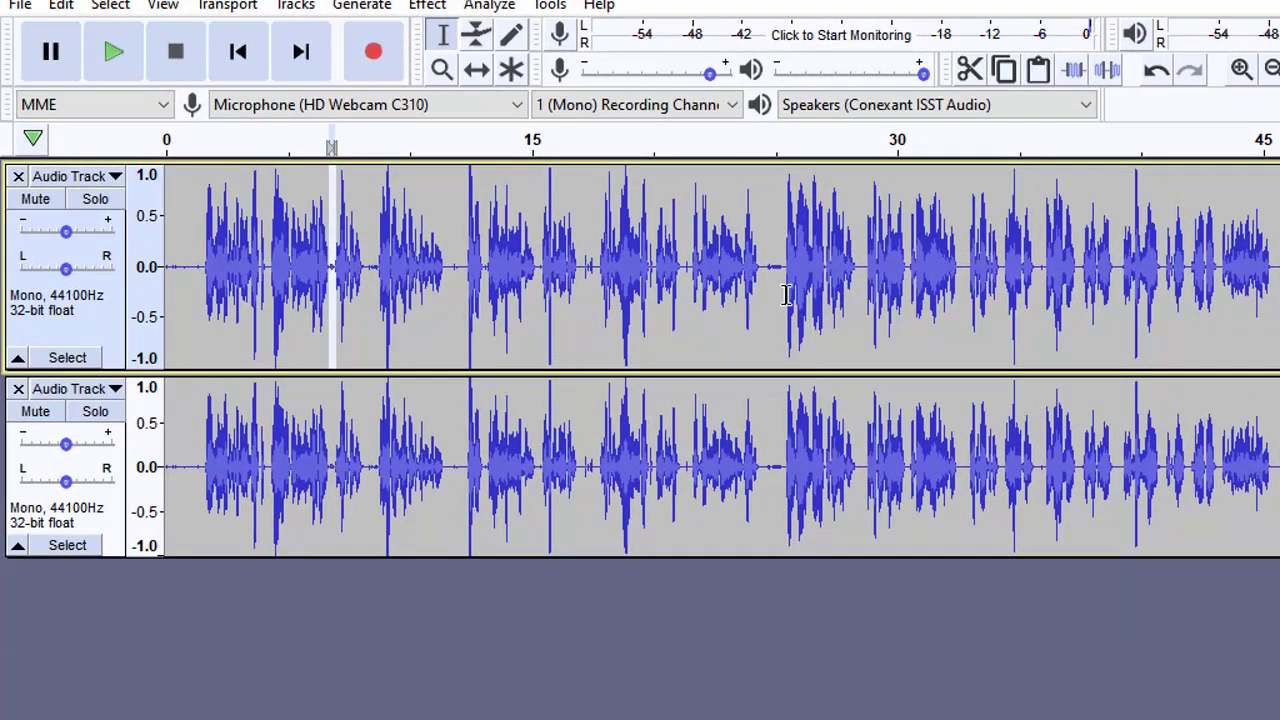
pyautogui.moveTo(783, 290); pyautogui.dragTo(763, 268)
pyautogui.moveTo(1234, 262); pyautogui.dragTo(1220, 258)
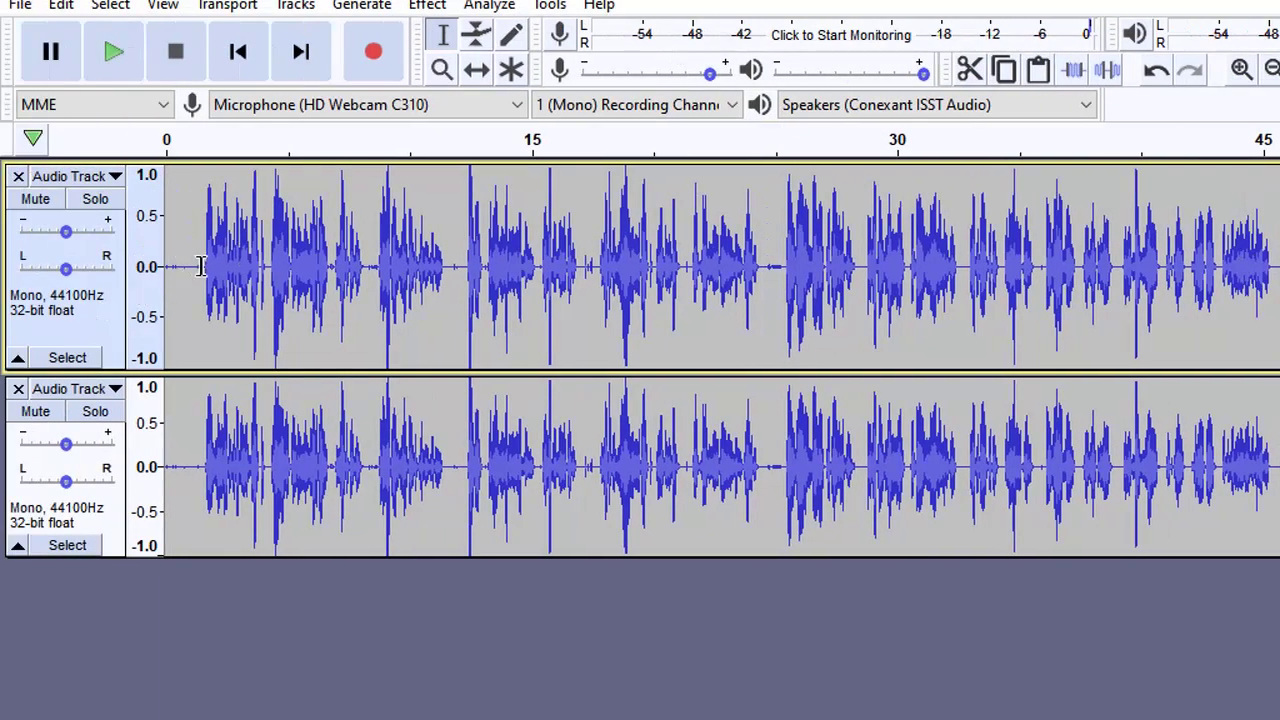
pyautogui.moveTo(93, 268); pyautogui.dragTo(63, 270)
pyautogui.click(200, 268)
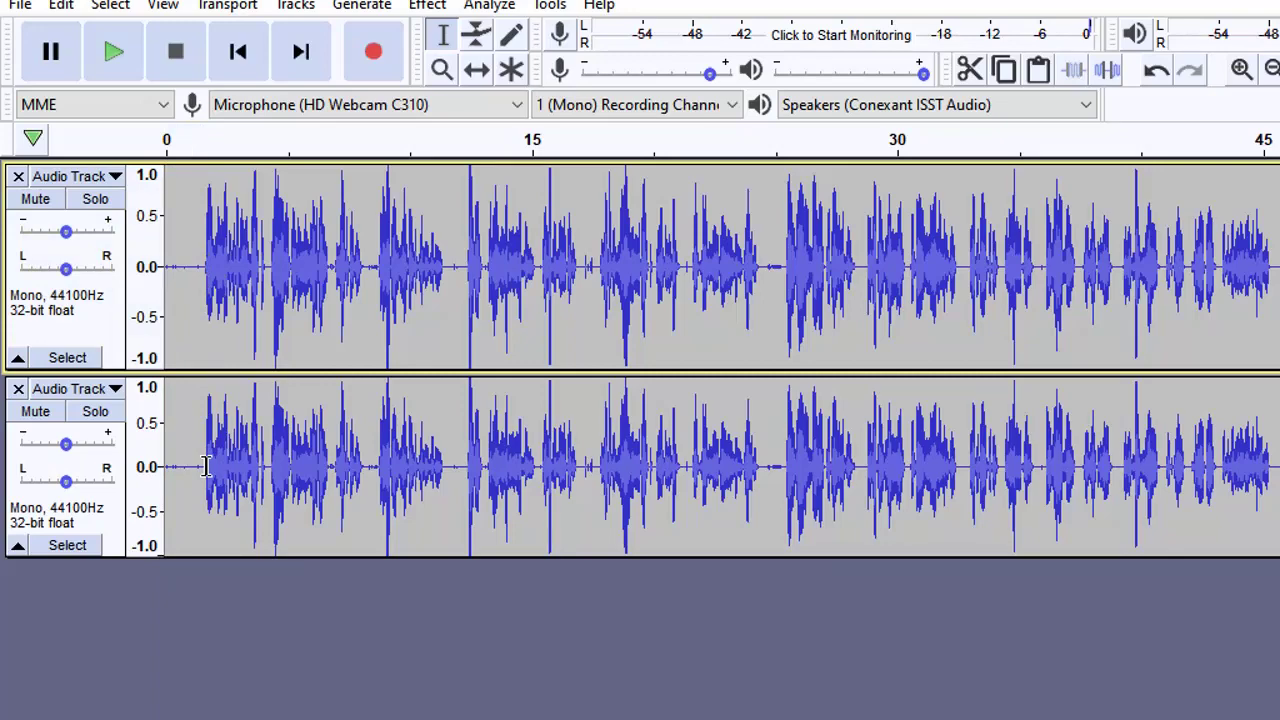
# Select the quiet opening of the duplicate track before the first word and capture it as the Noise Reduction profile.
pyautogui.click(203, 466)
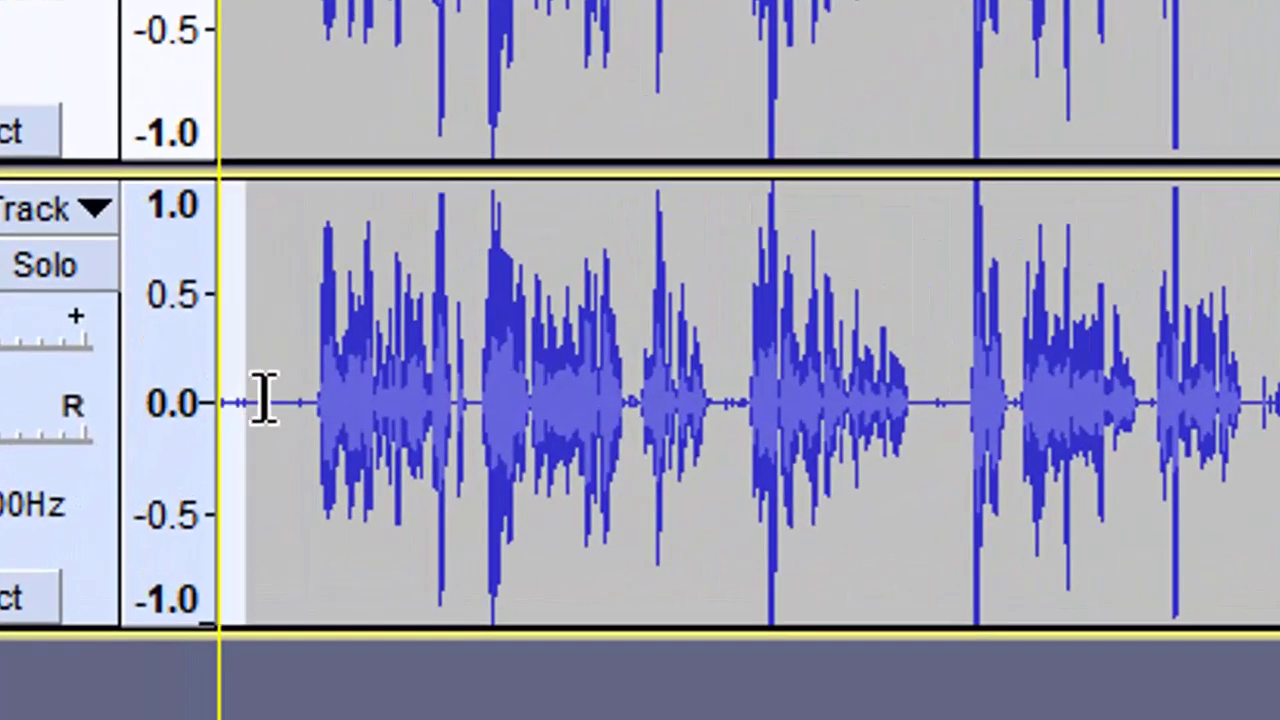
pyautogui.moveTo(263, 400); pyautogui.dragTo(320, 400)
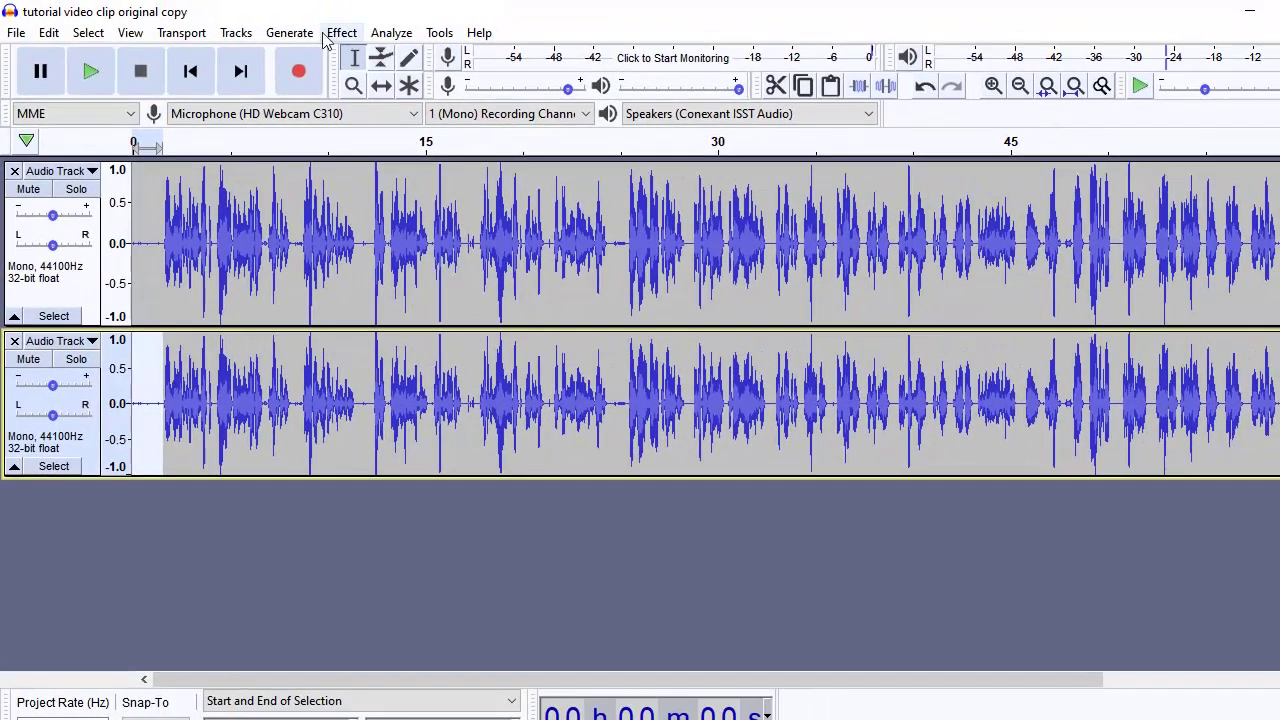
pyautogui.click(328, 35)
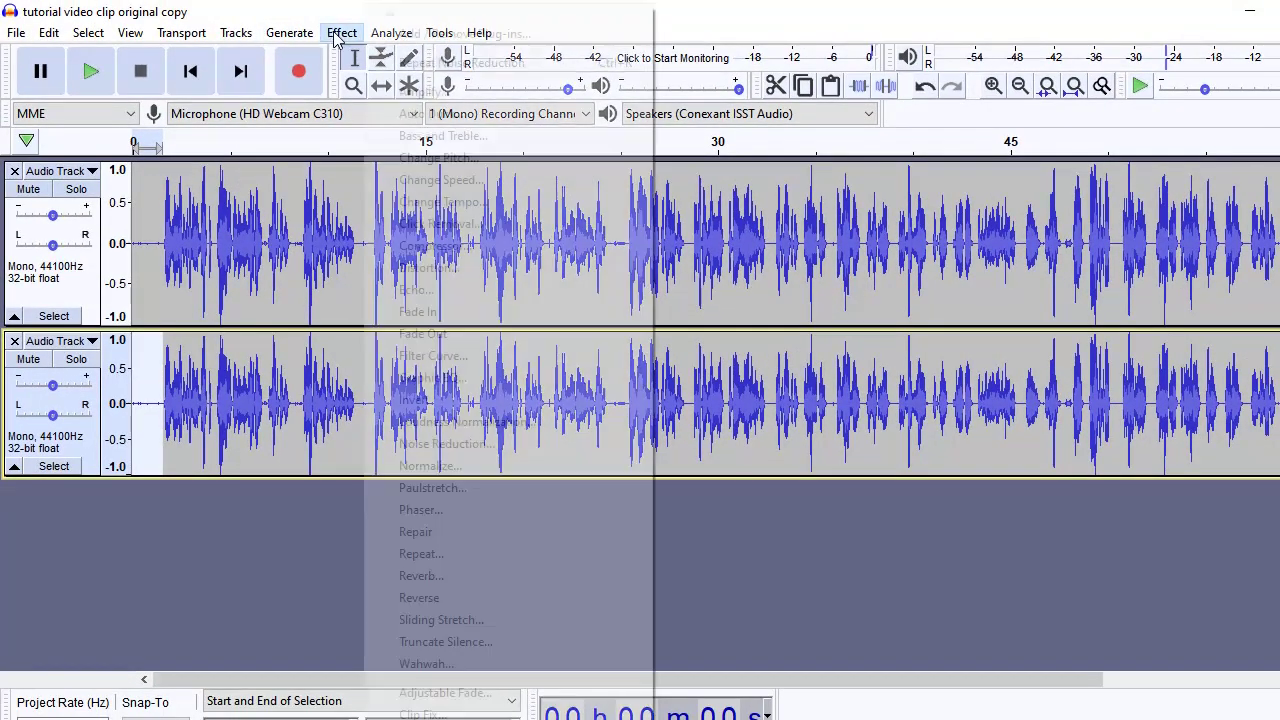
pyautogui.click(474, 447)
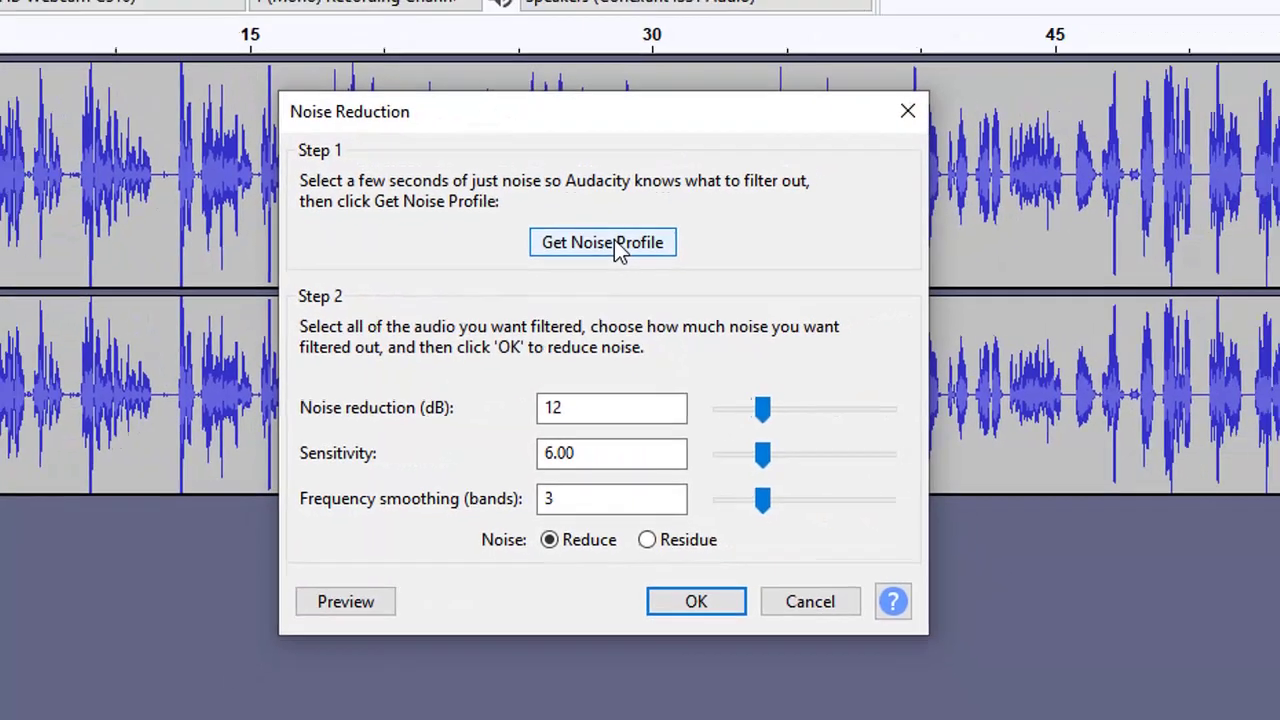
pyautogui.click(624, 220)
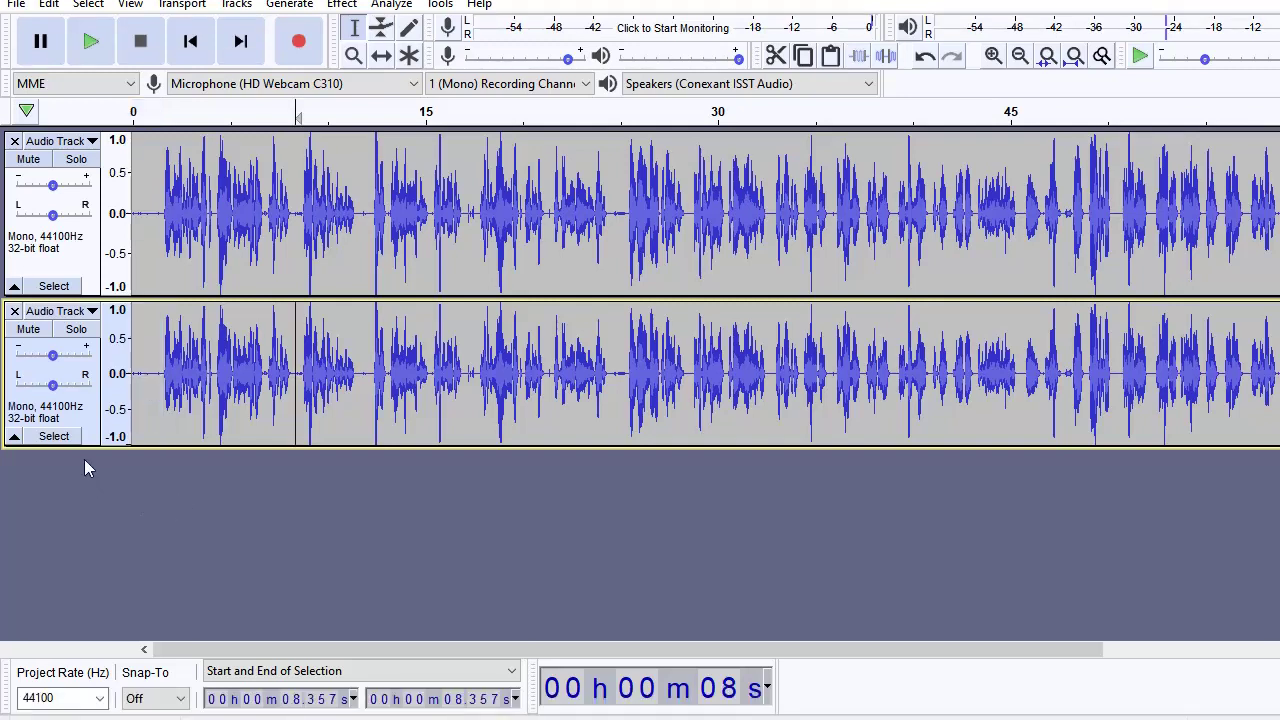
# Apply Noise Reduction to the entire duplicate track with 12 dB reduction, sensitivity 6.00 and 3 smoothing bands.
pyautogui.click(85, 410)
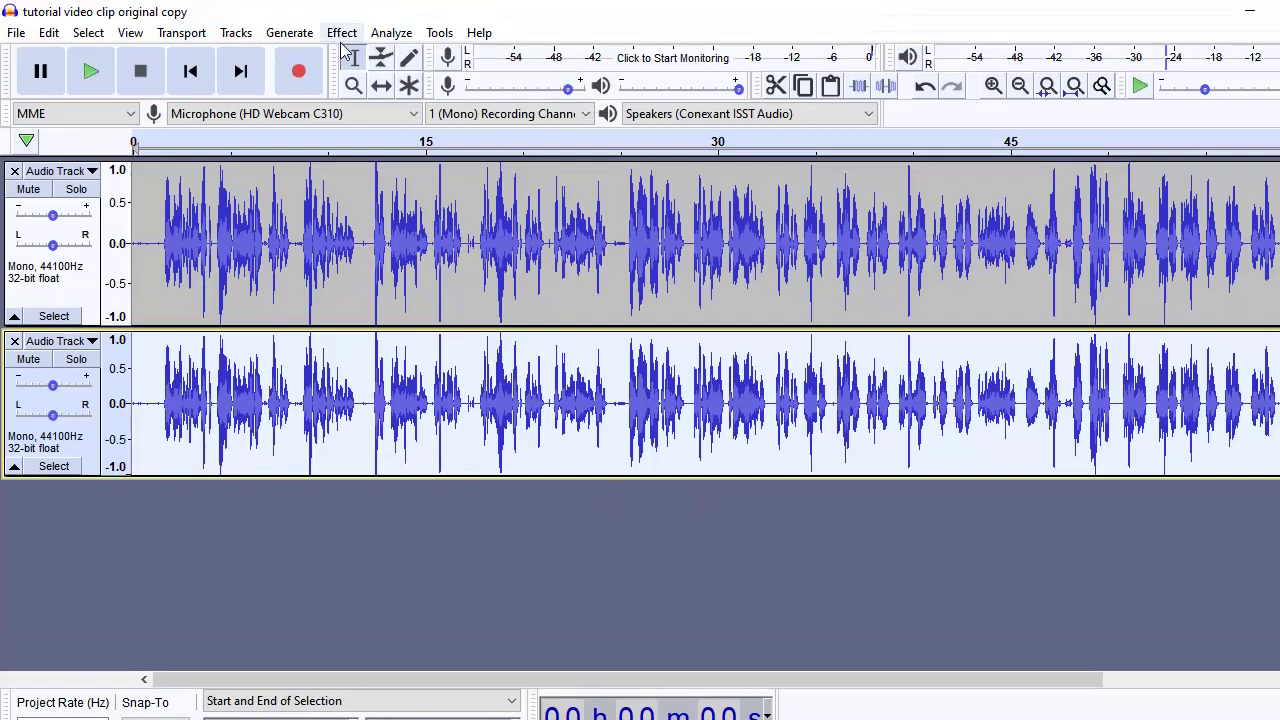
pyautogui.click(340, 35)
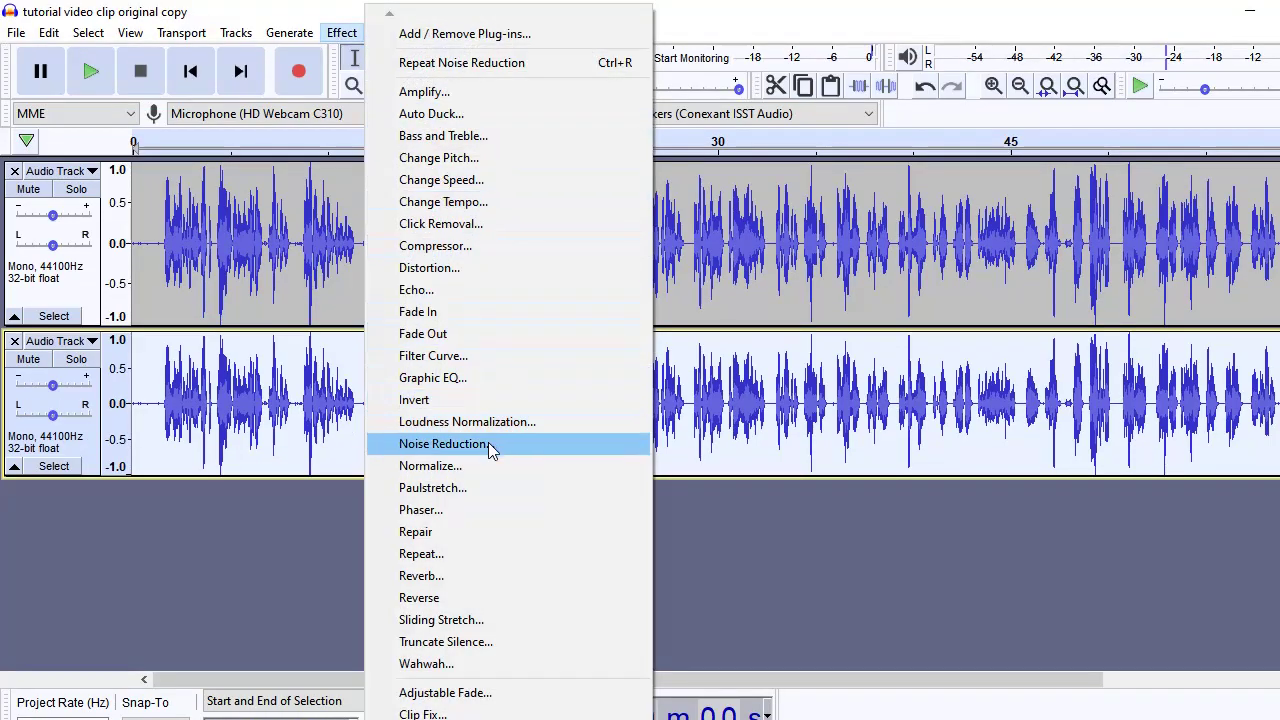
pyautogui.click(491, 446)
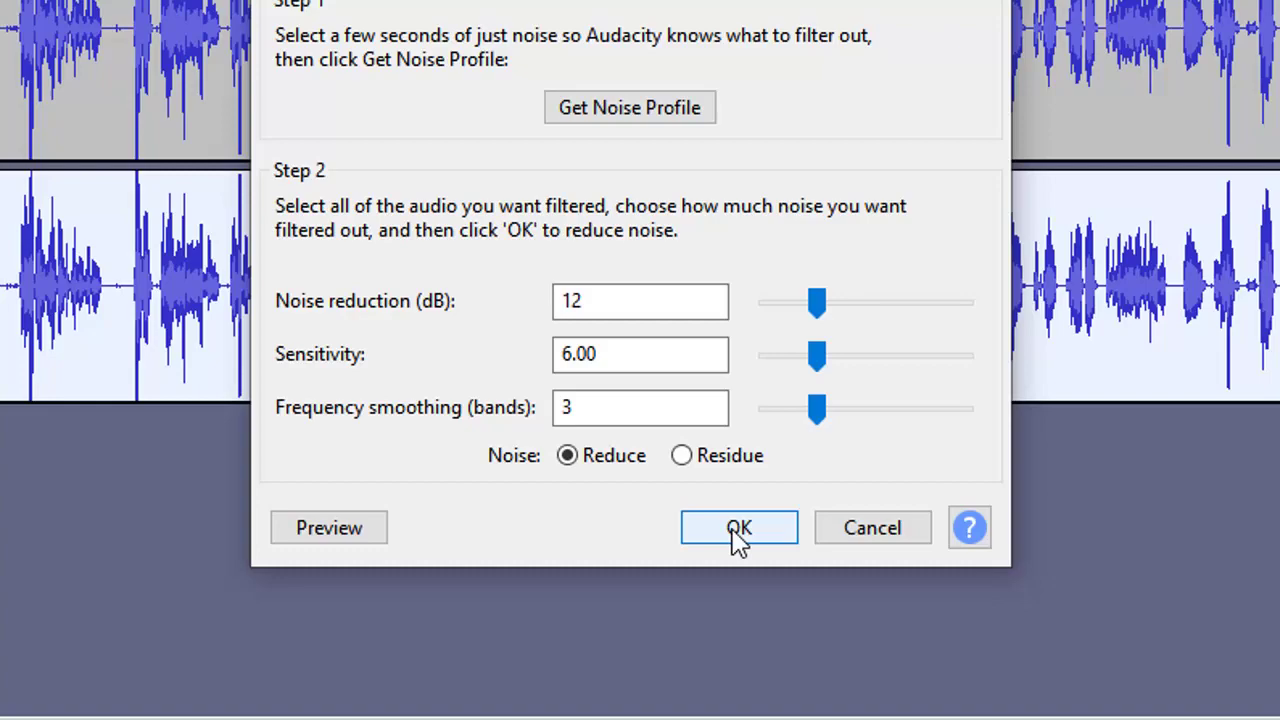
pyautogui.click(738, 530)
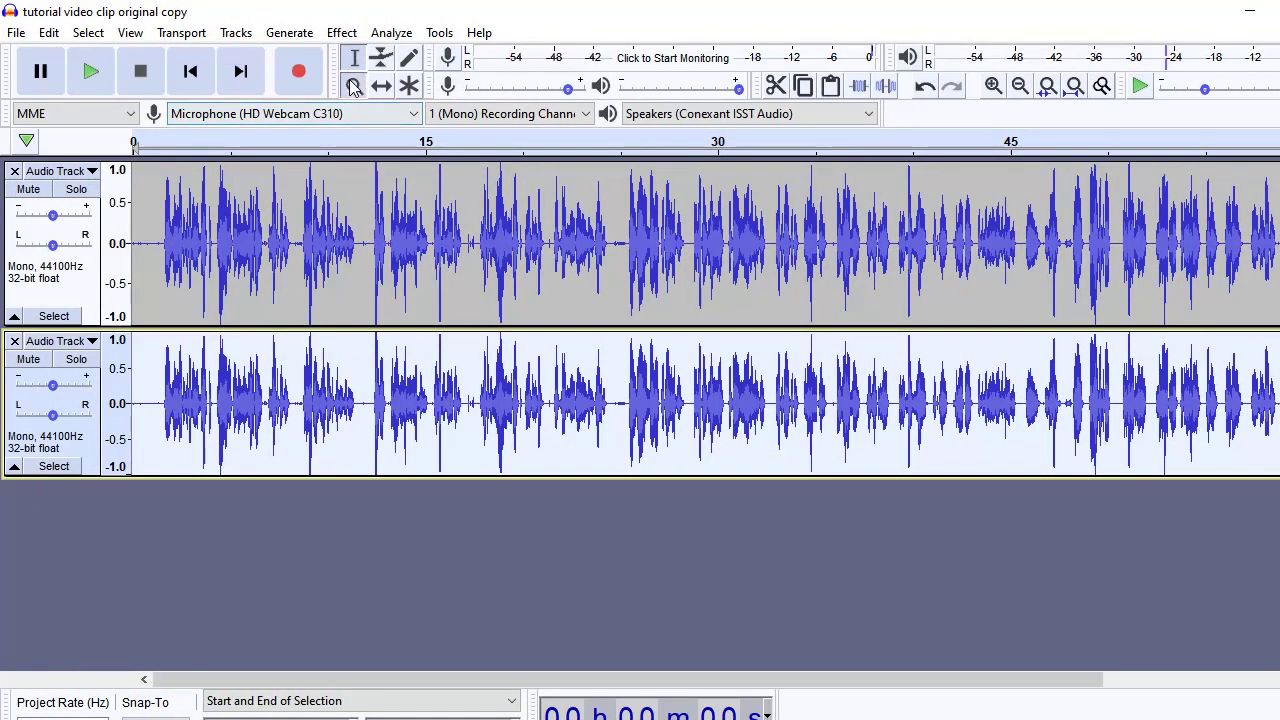
# Select the faint noise at about 47.8 to 48.2 seconds in the duplicate track and play it back.
pyautogui.click(268, 37)
pyautogui.click(975, 406)
pyautogui.click(988, 410)
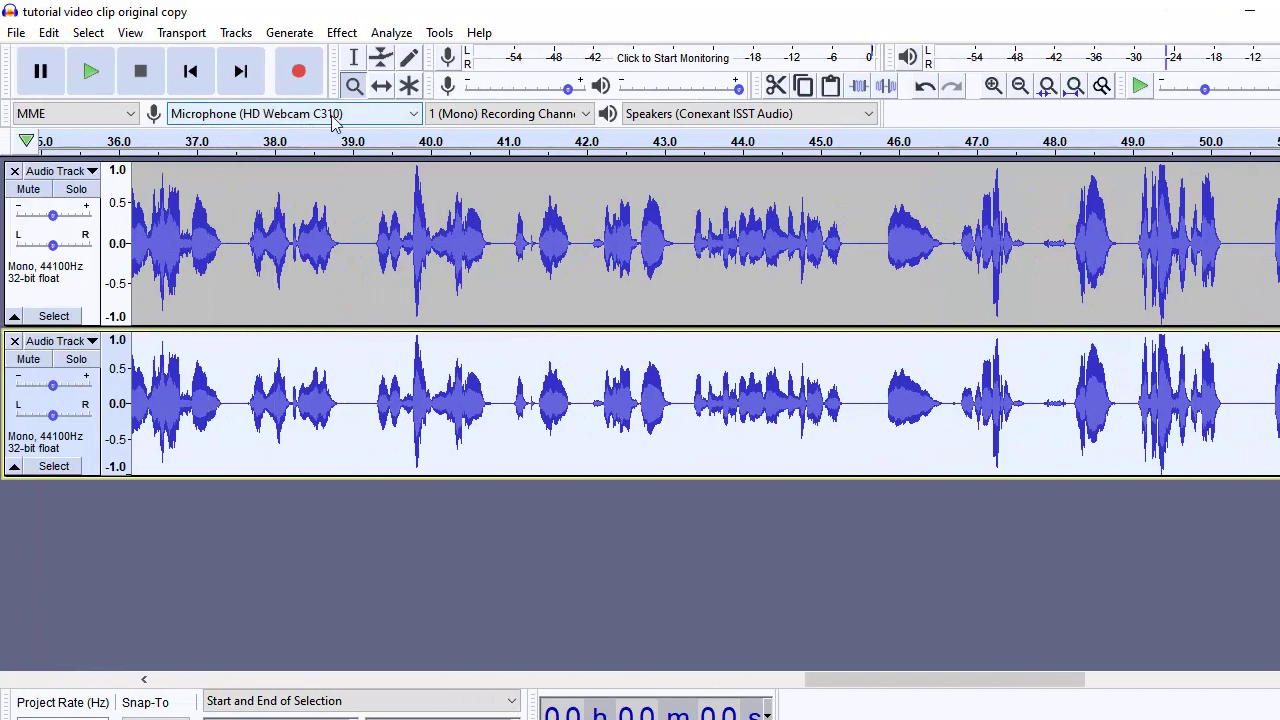
pyautogui.click(354, 57)
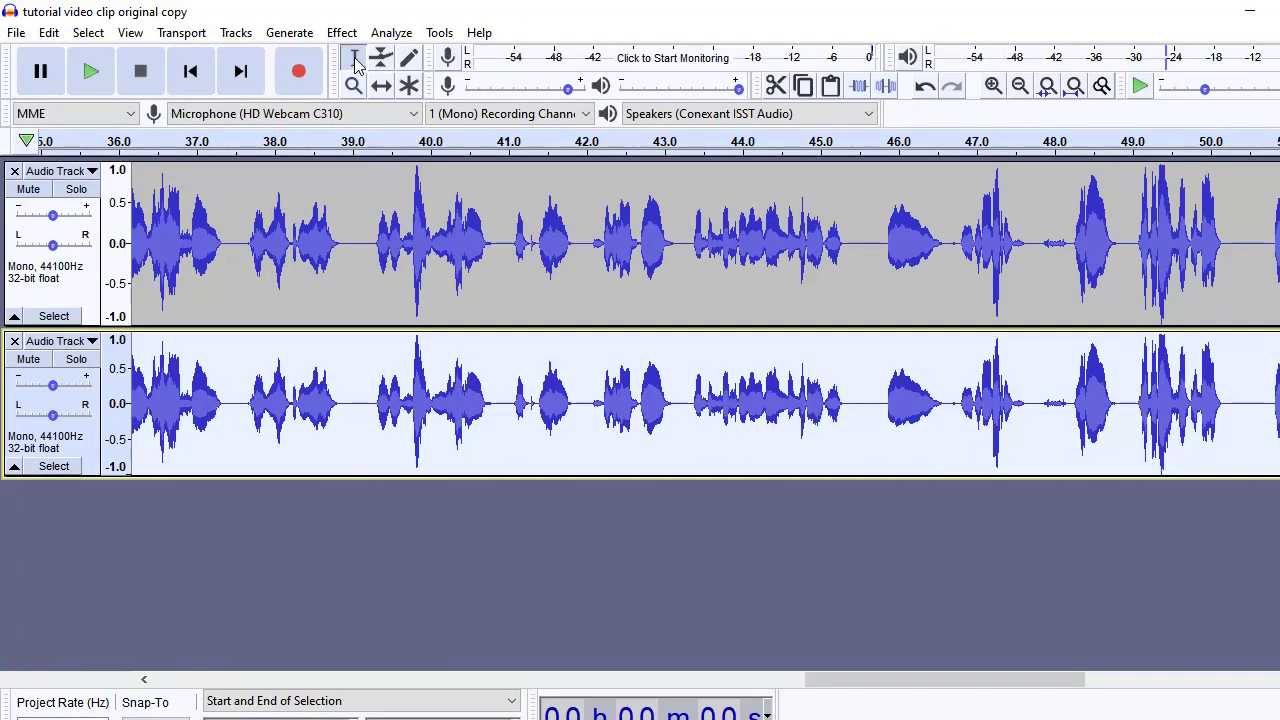
pyautogui.moveTo(983, 404); pyautogui.dragTo(950, 404)
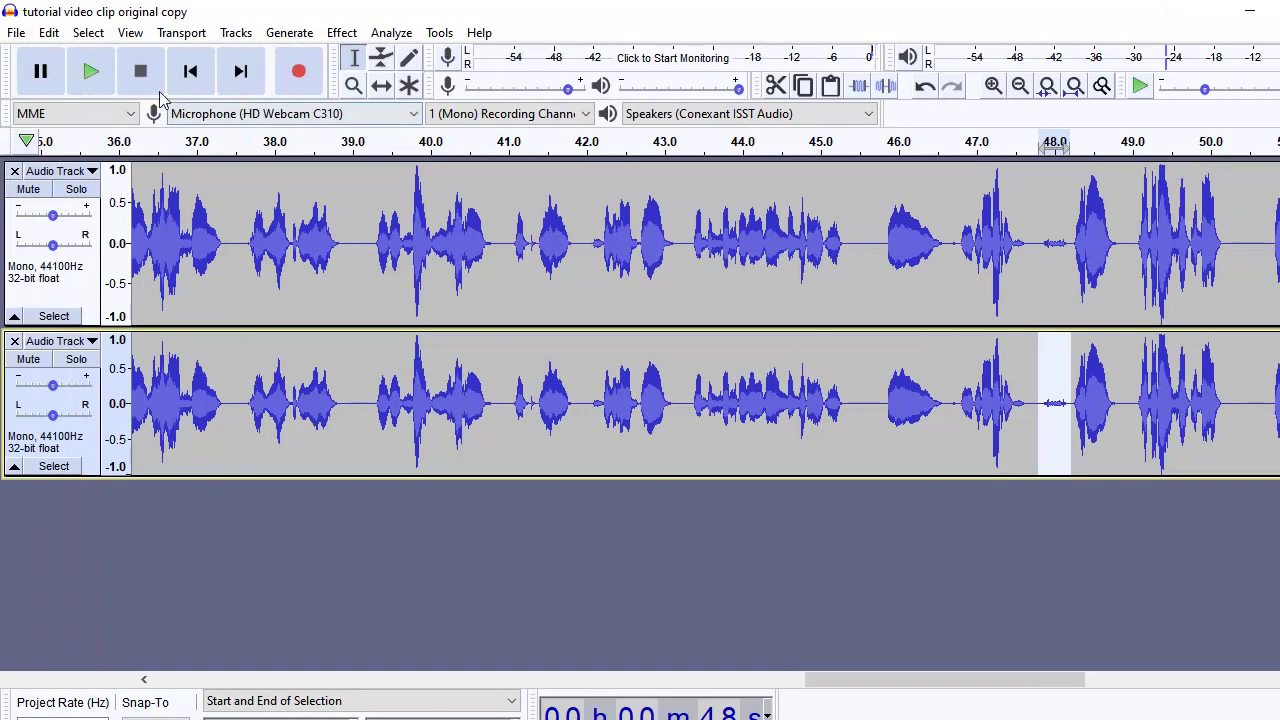
pyautogui.click(90, 71)
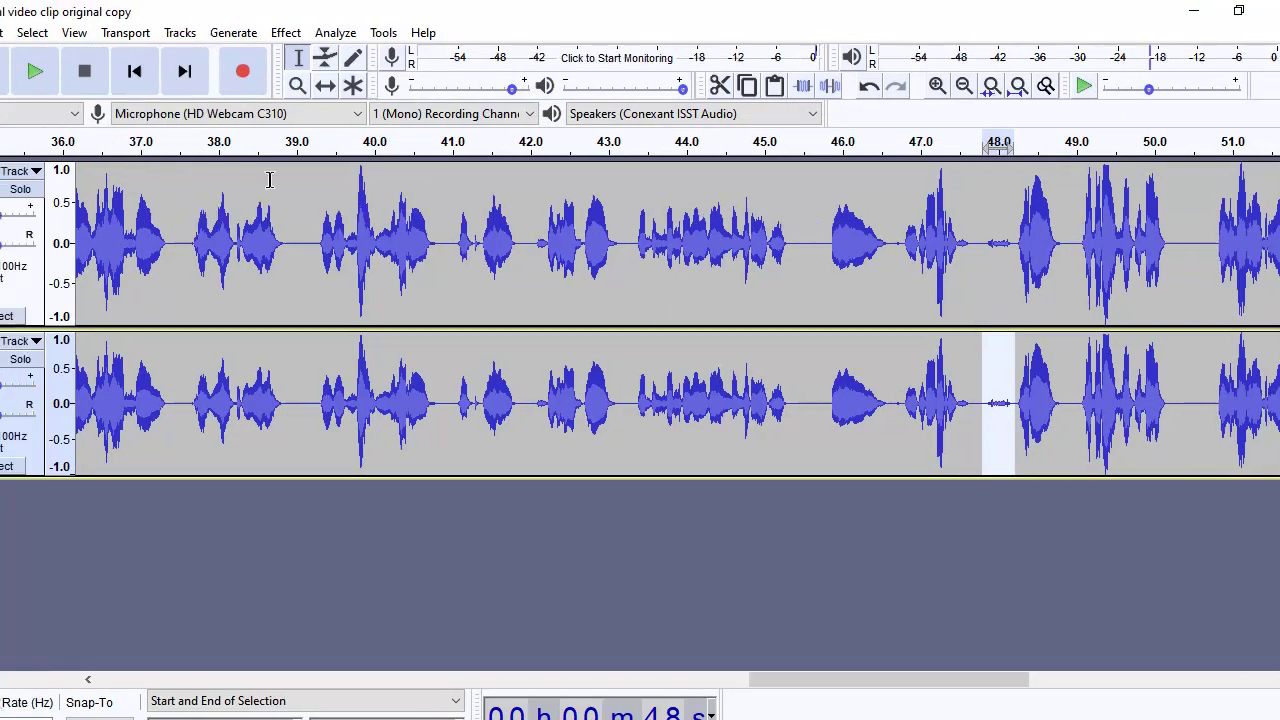
# Capture a new Noise Reduction profile from the selected noise near 48 seconds.
pyautogui.click(341, 33)
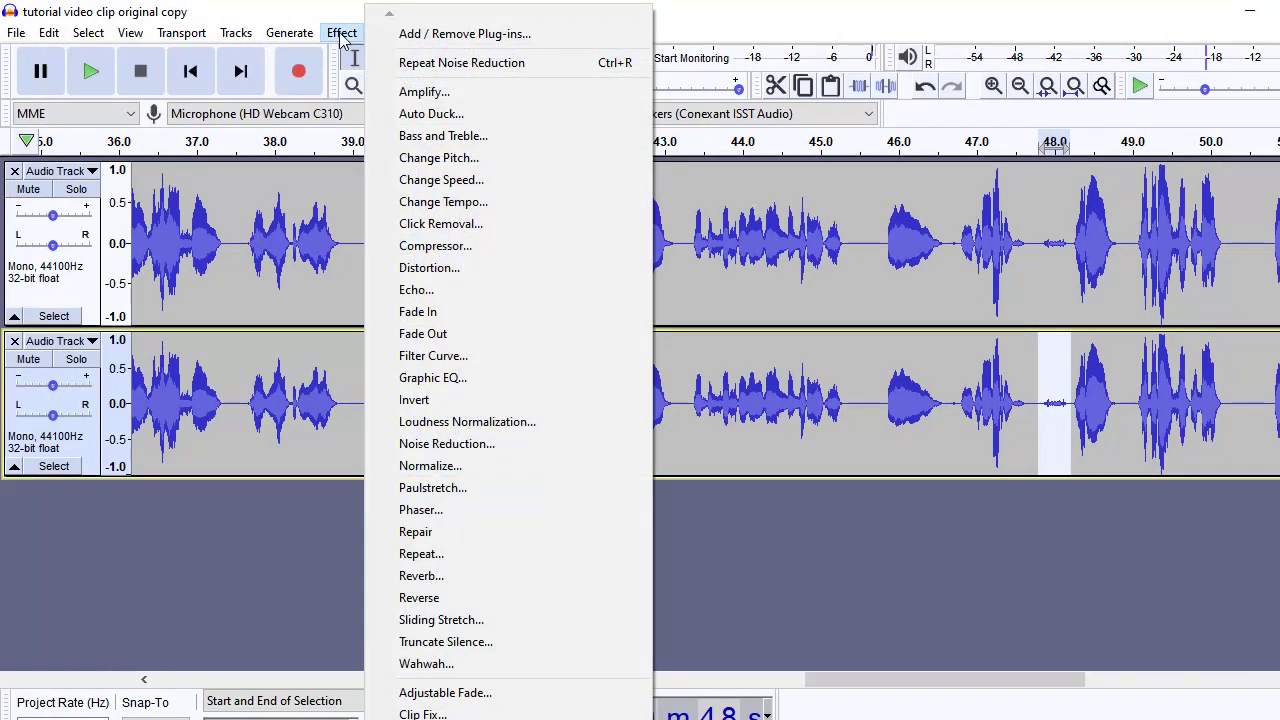
pyautogui.click(487, 446)
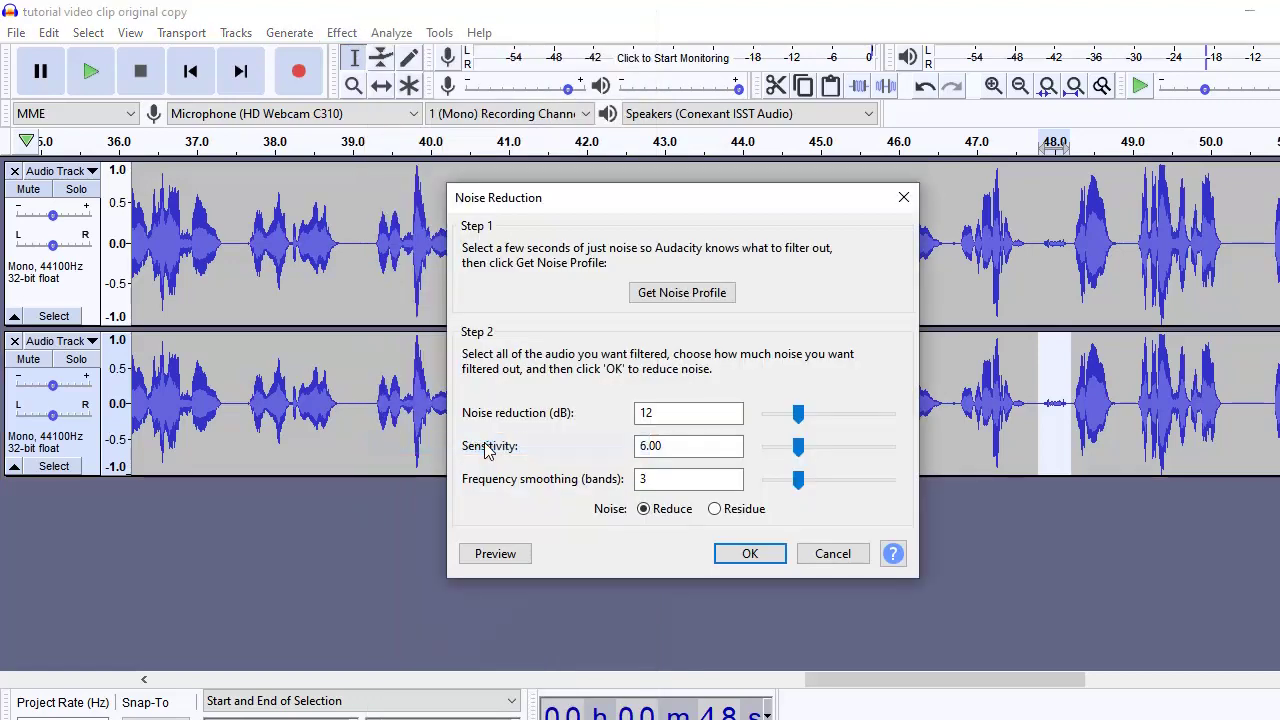
pyautogui.click(685, 292)
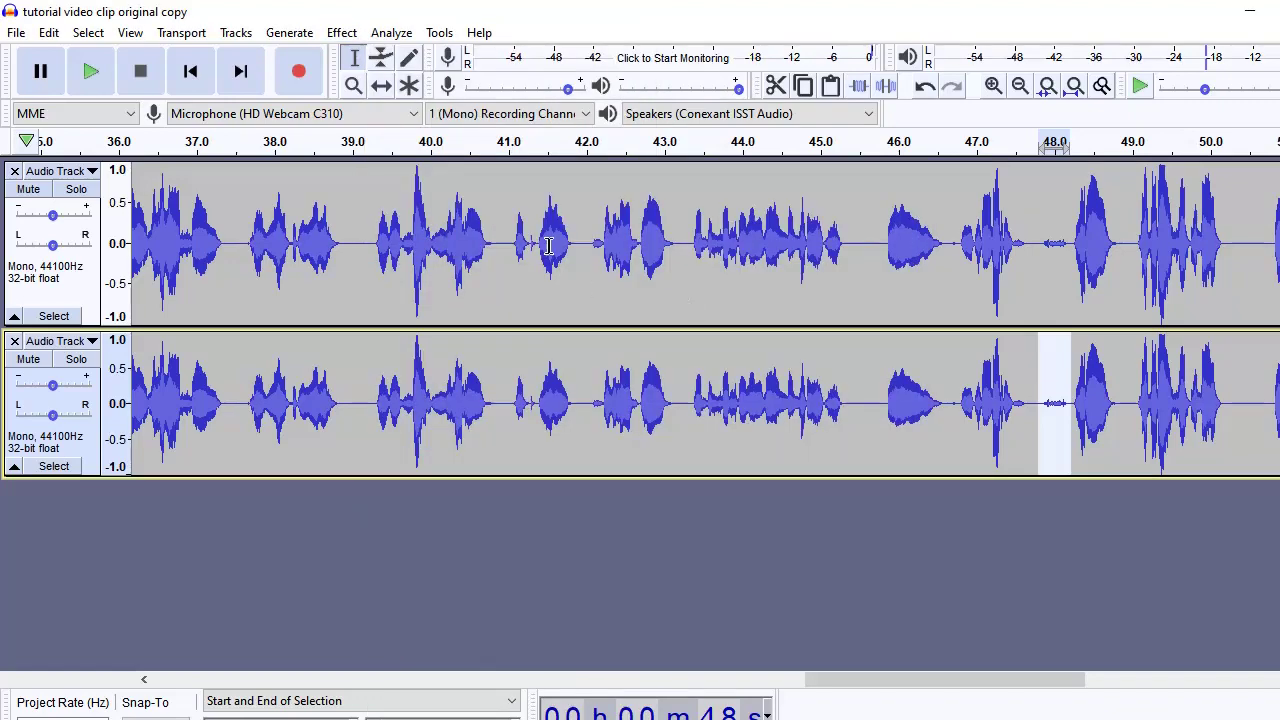
# Reduce noise across the whole duplicate track using the new profile, at 12 dB, sensitivity 6.00 and 3 smoothing bands.
pyautogui.click(84, 455)
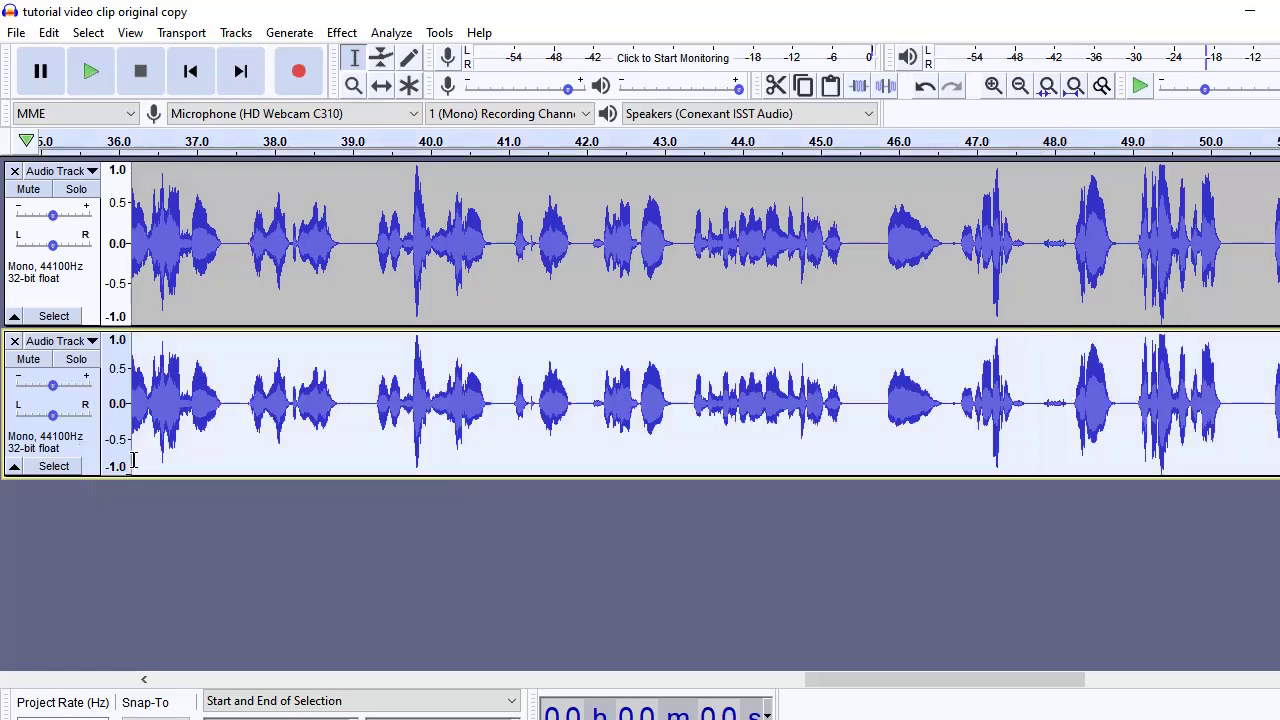
pyautogui.hotkey('ctrl', 'f')
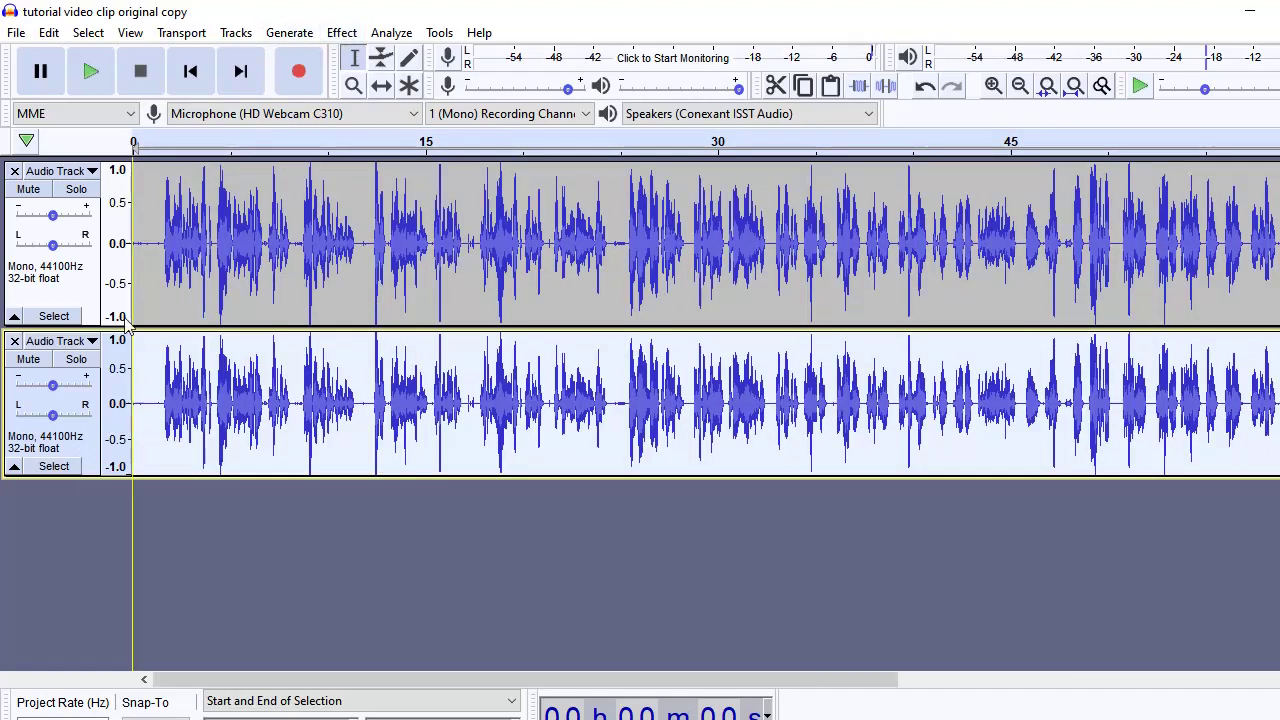
pyautogui.click(347, 40)
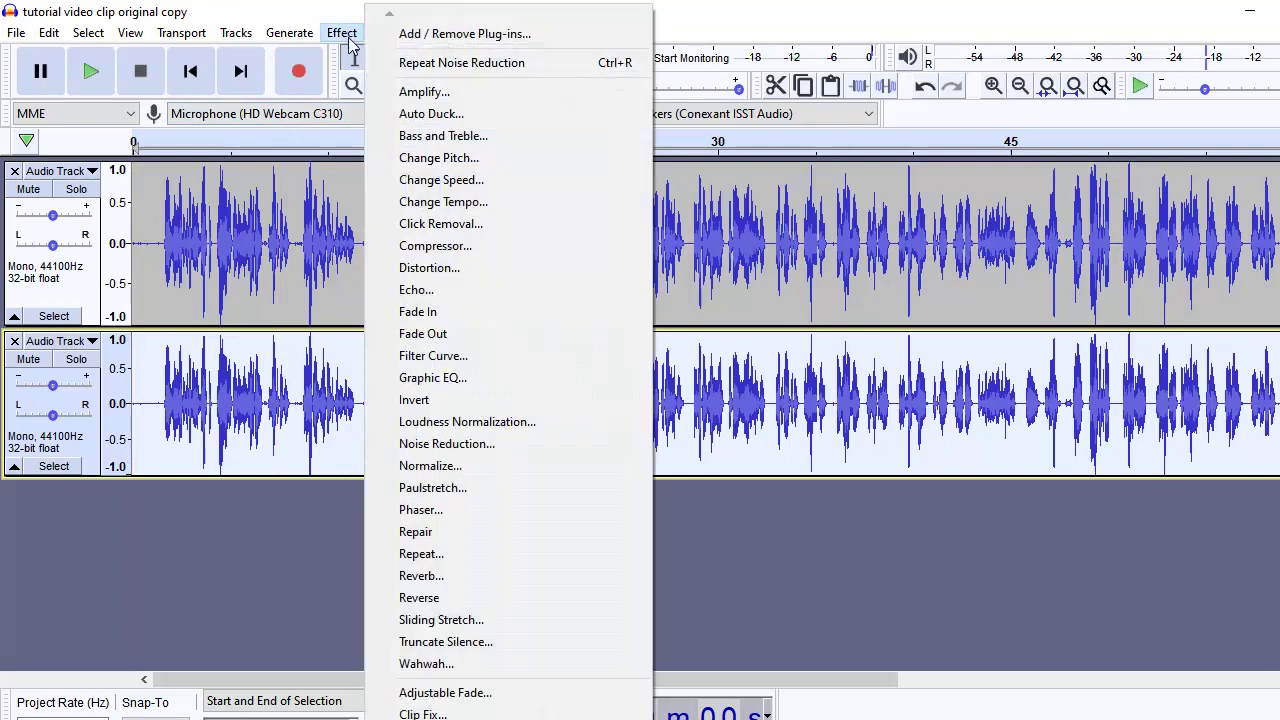
pyautogui.click(497, 443)
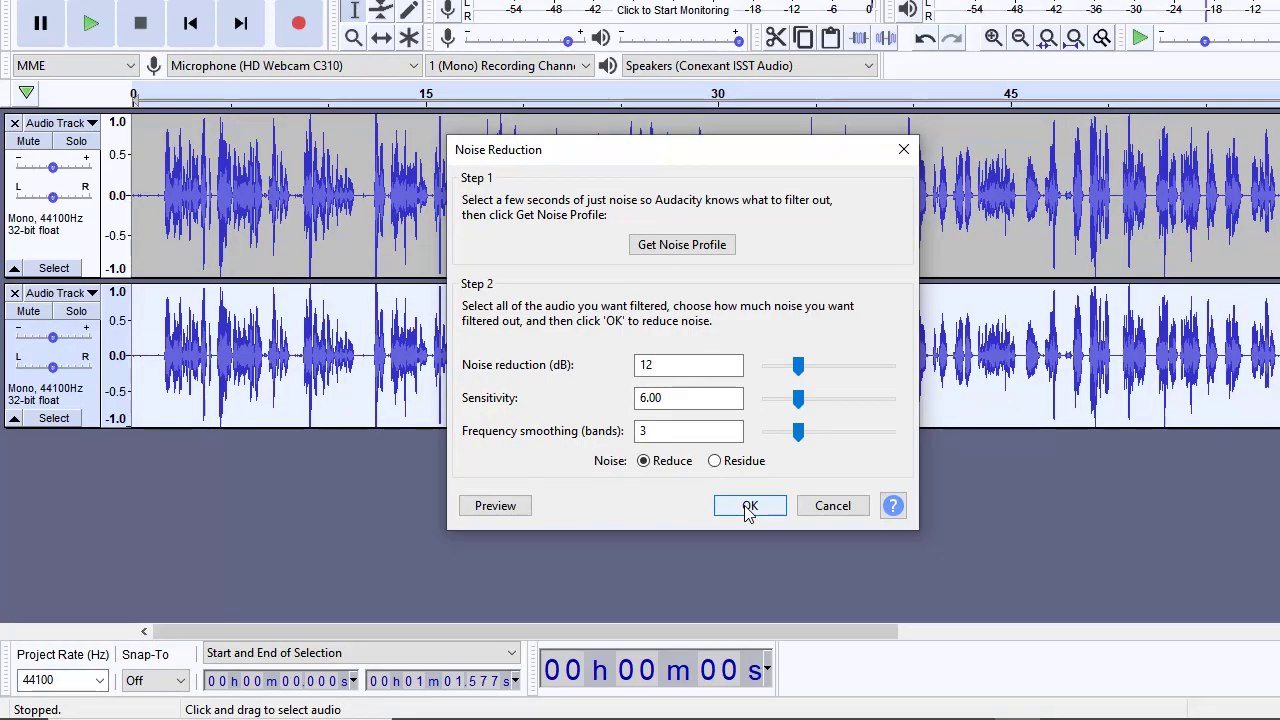
pyautogui.click(748, 506)
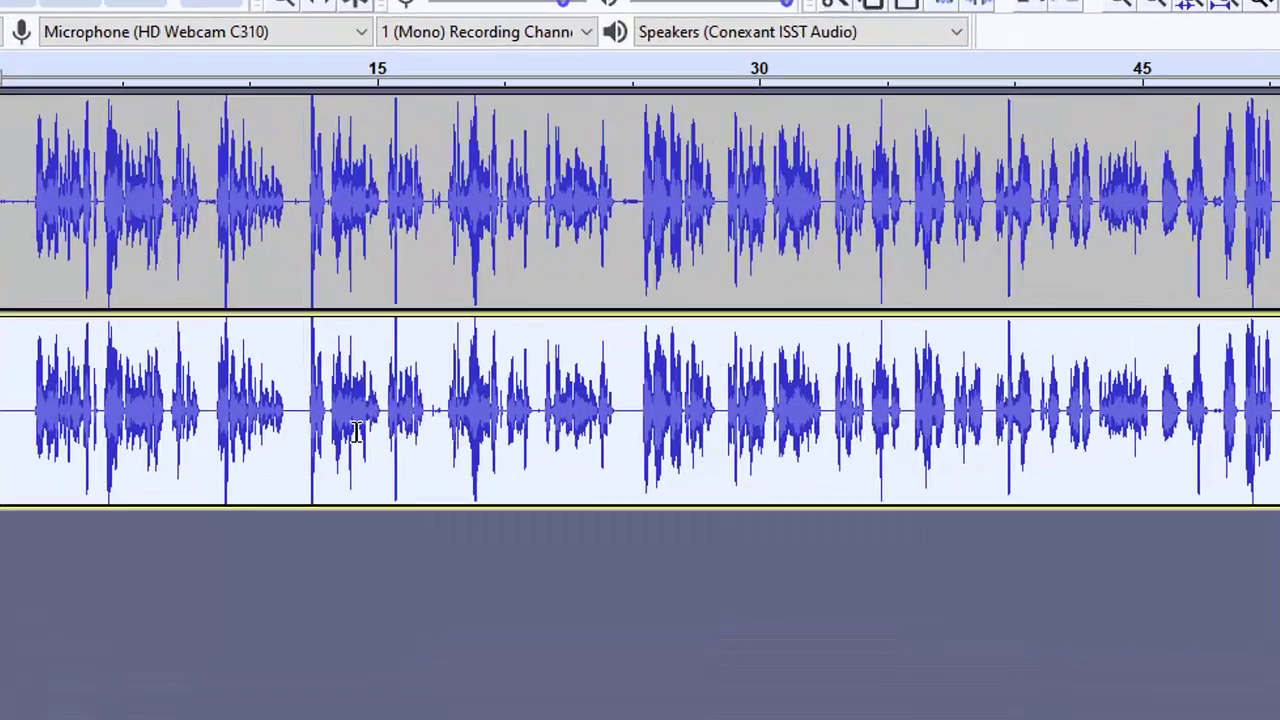
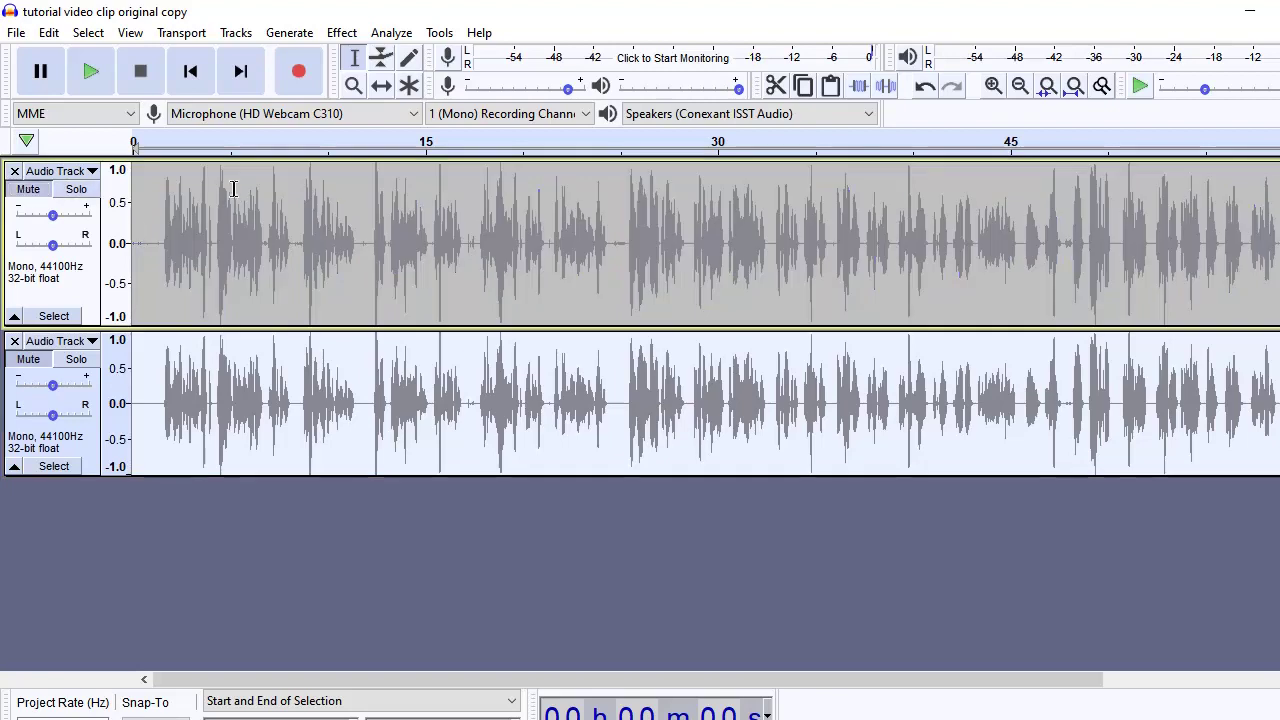
# Solo the noise-reduced duplicate track and play it from the start.
pyautogui.click(28, 360)
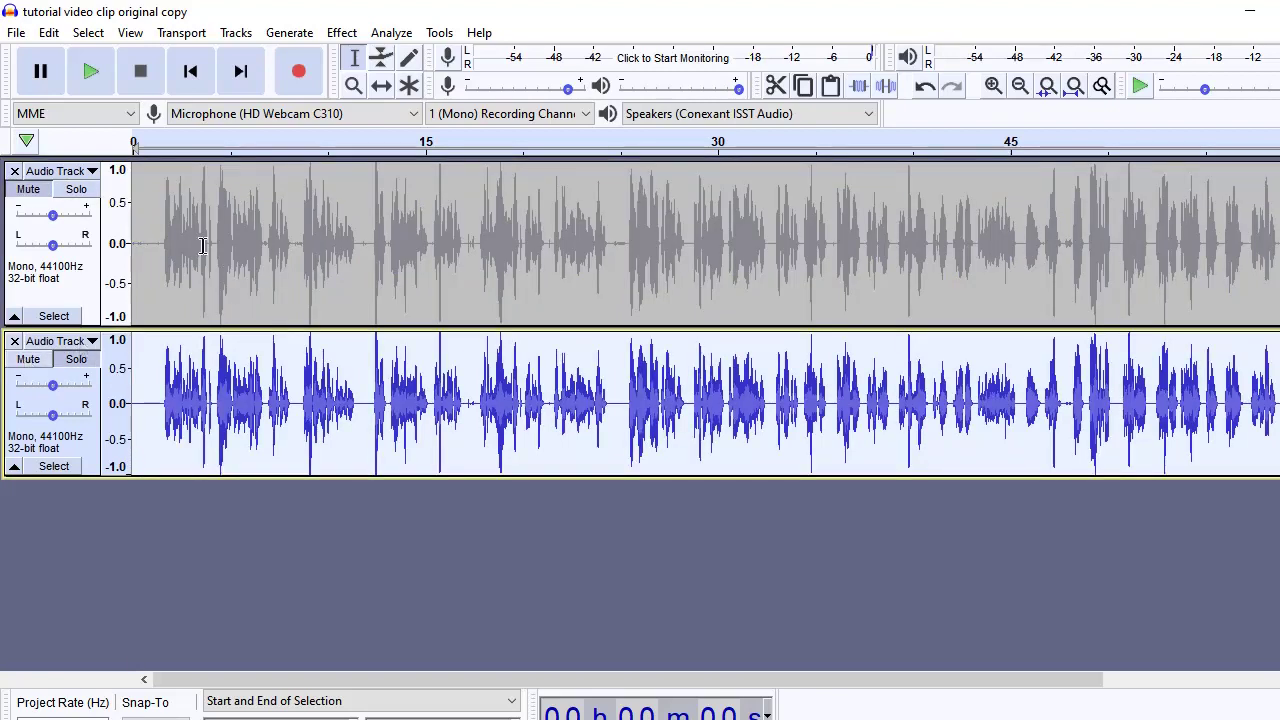
pyautogui.click(191, 78)
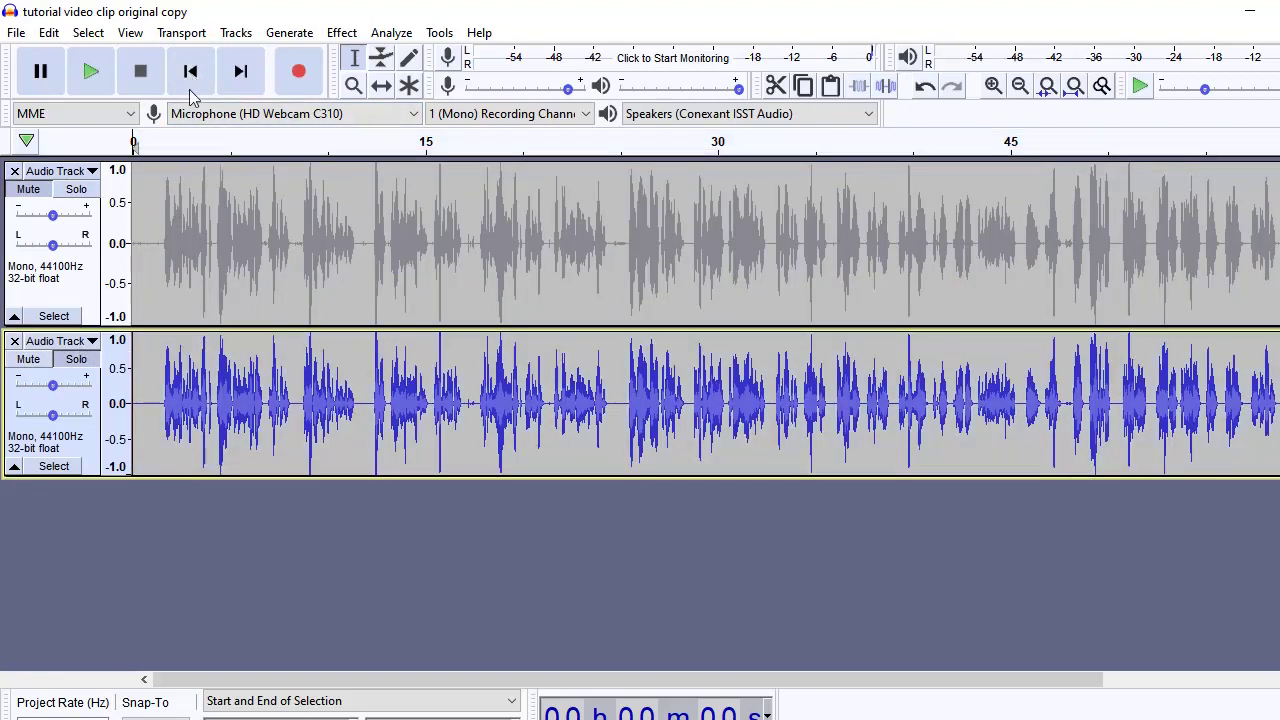
pyautogui.click(90, 71)
# Select the leftover noise at about 47.8 to 48.2 seconds in the duplicate track, play it and replace it with silence.
pyautogui.click(352, 88)
pyautogui.click(1060, 401)
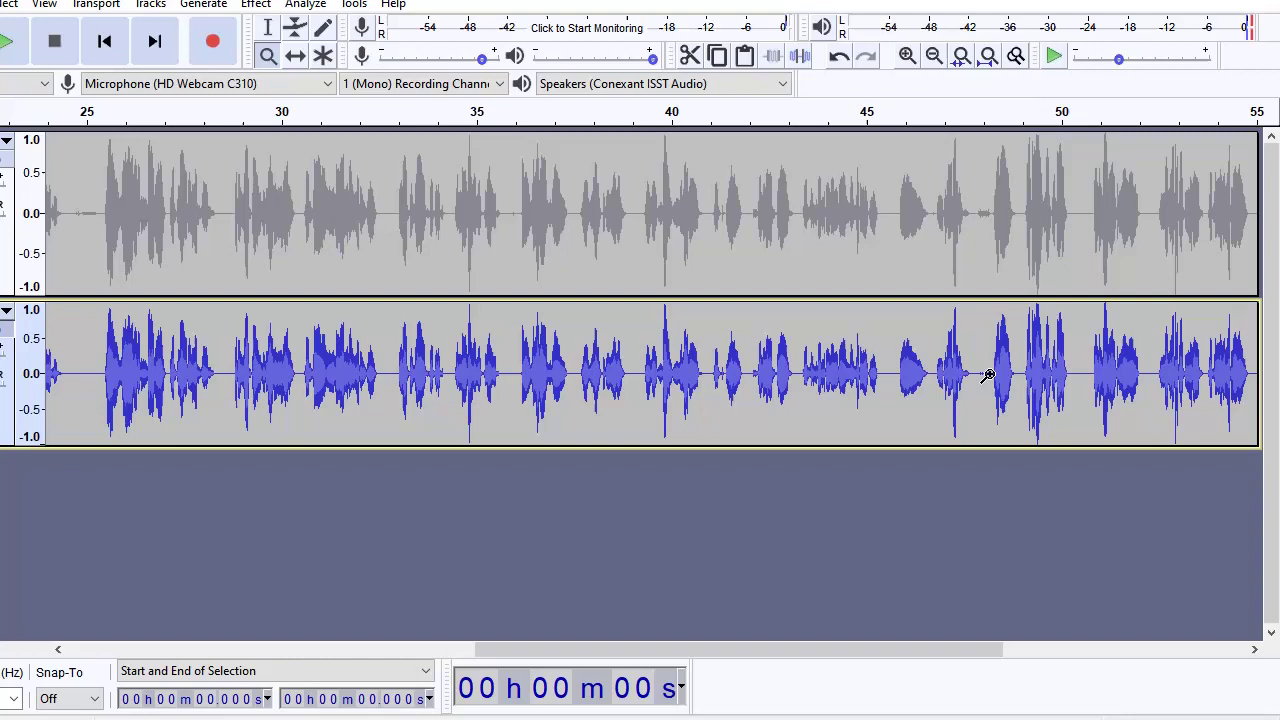
pyautogui.click(988, 375)
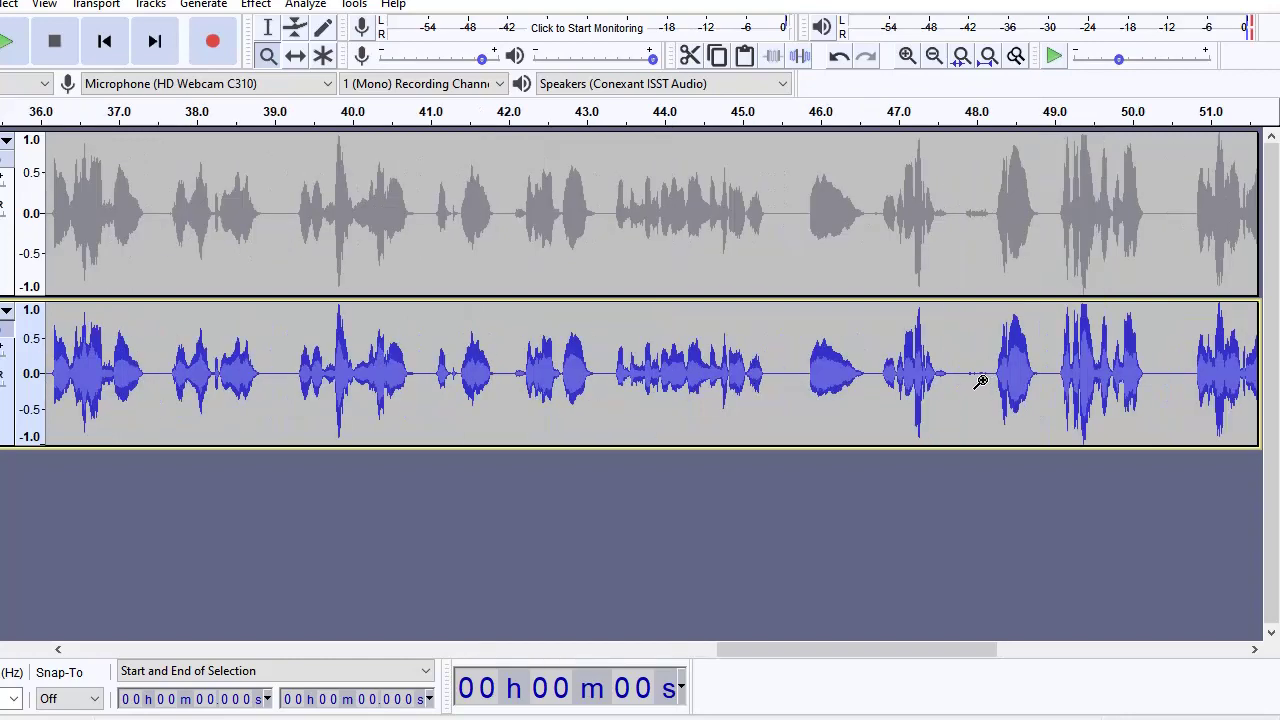
pyautogui.click(979, 388)
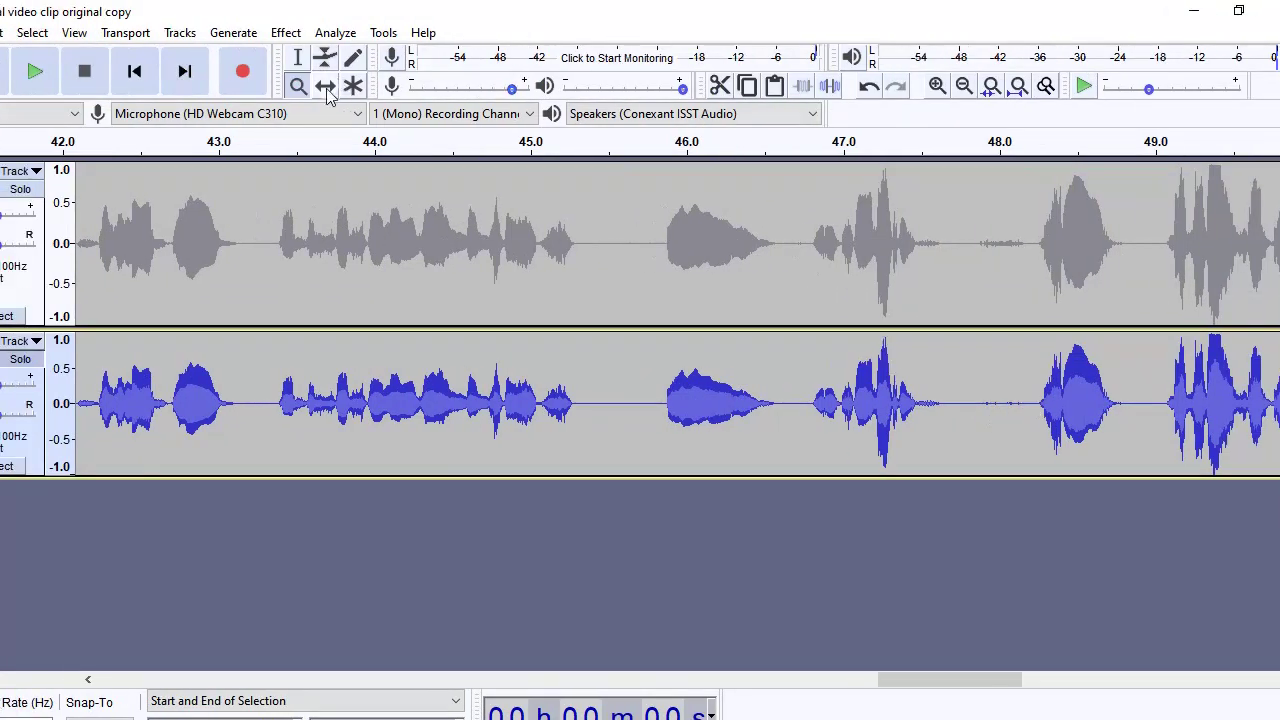
pyautogui.click(297, 57)
pyautogui.click(968, 393)
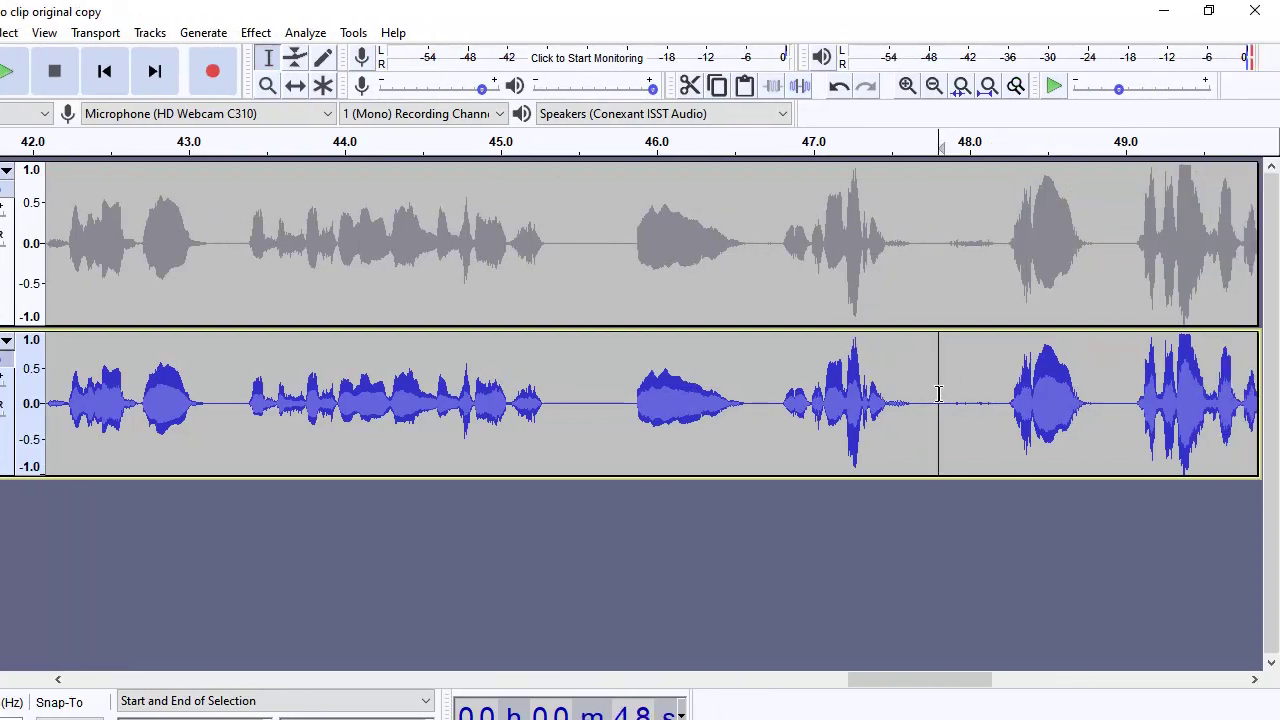
pyautogui.moveTo(938, 393); pyautogui.dragTo(1006, 393)
pyautogui.click(5, 72)
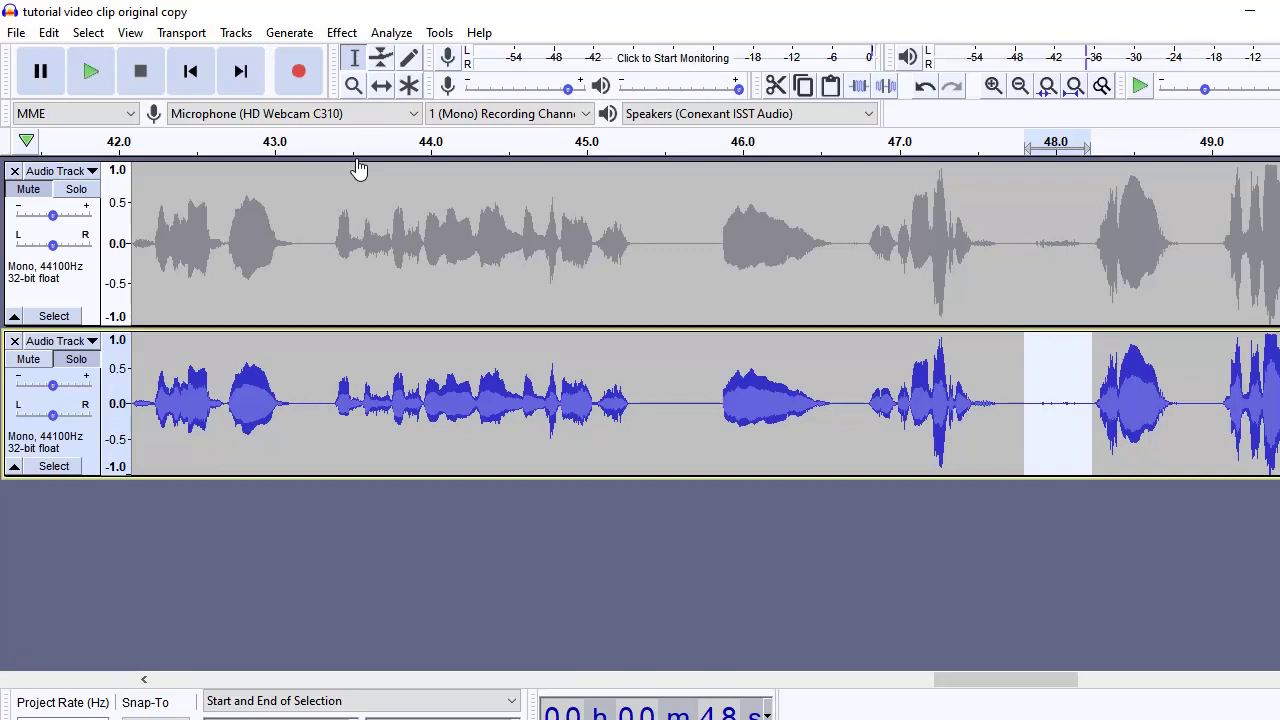
pyautogui.click(48, 33)
pyautogui.moveTo(131, 221)
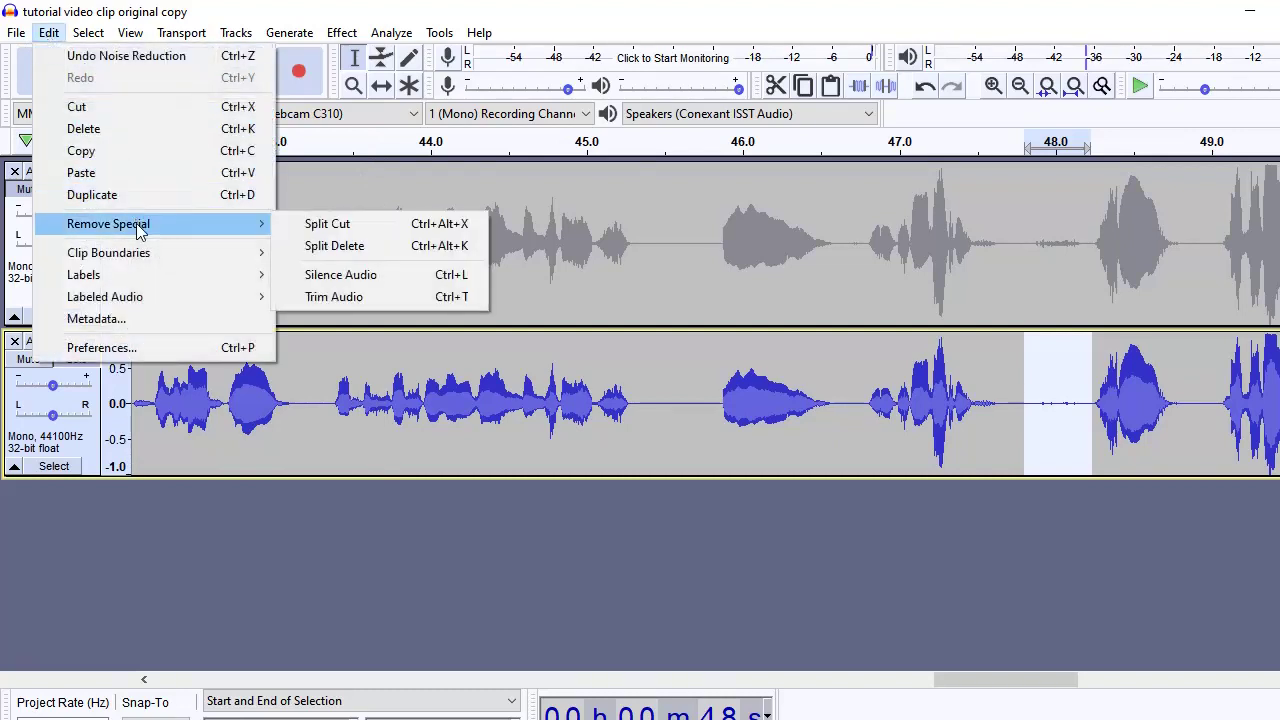
pyautogui.click(362, 283)
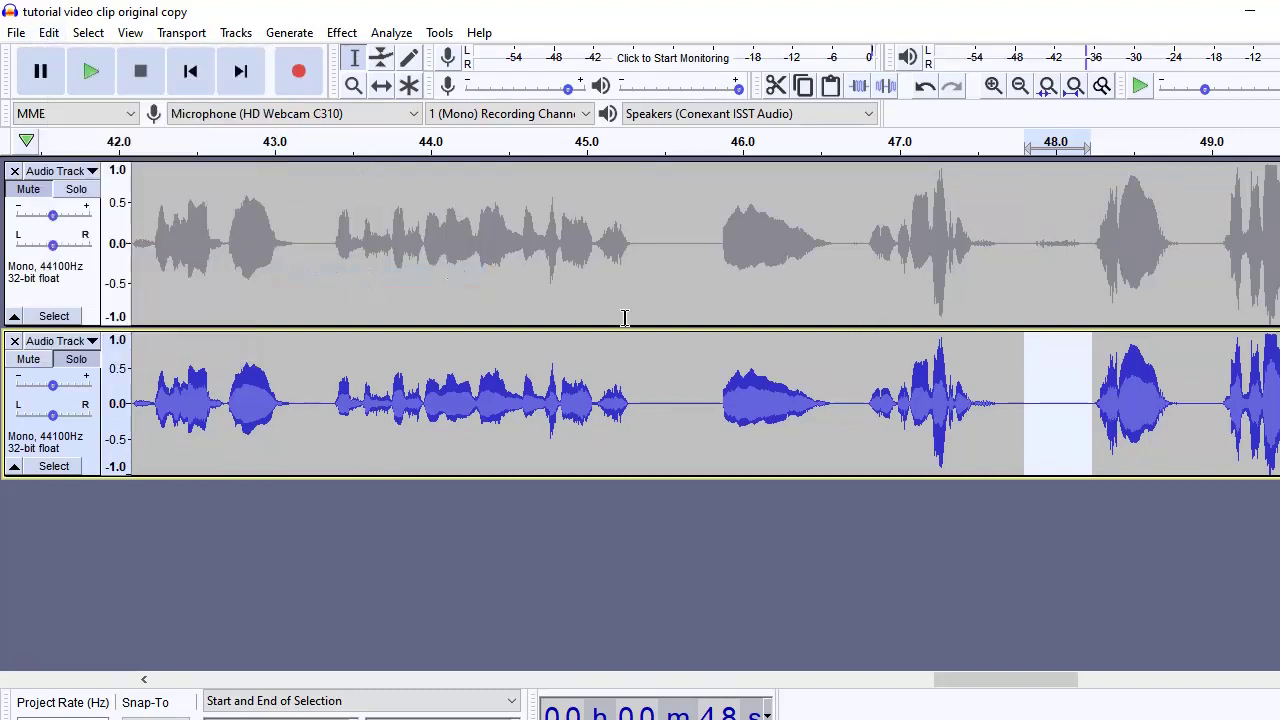
# Select the noise from about 1:00 to the end of the duplicate track, play it and silence it.
pyautogui.click(1074, 86)
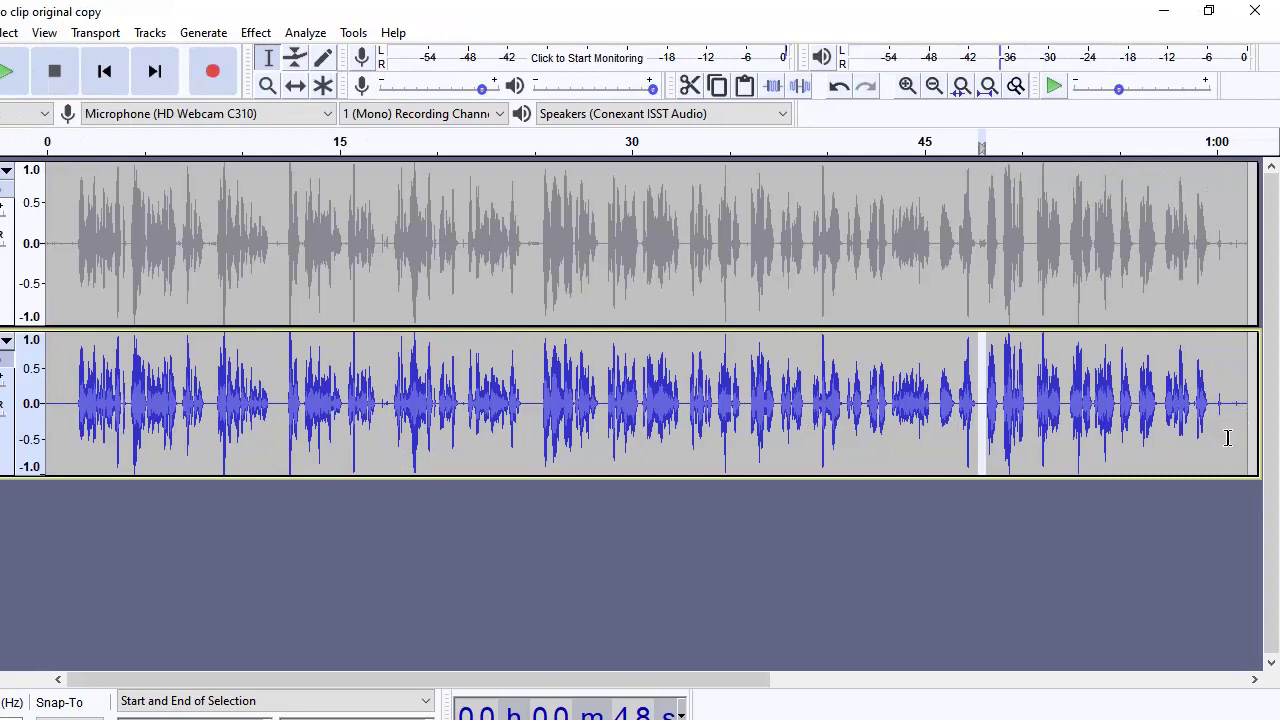
pyautogui.moveTo(1213, 400); pyautogui.dragTo(1240, 401)
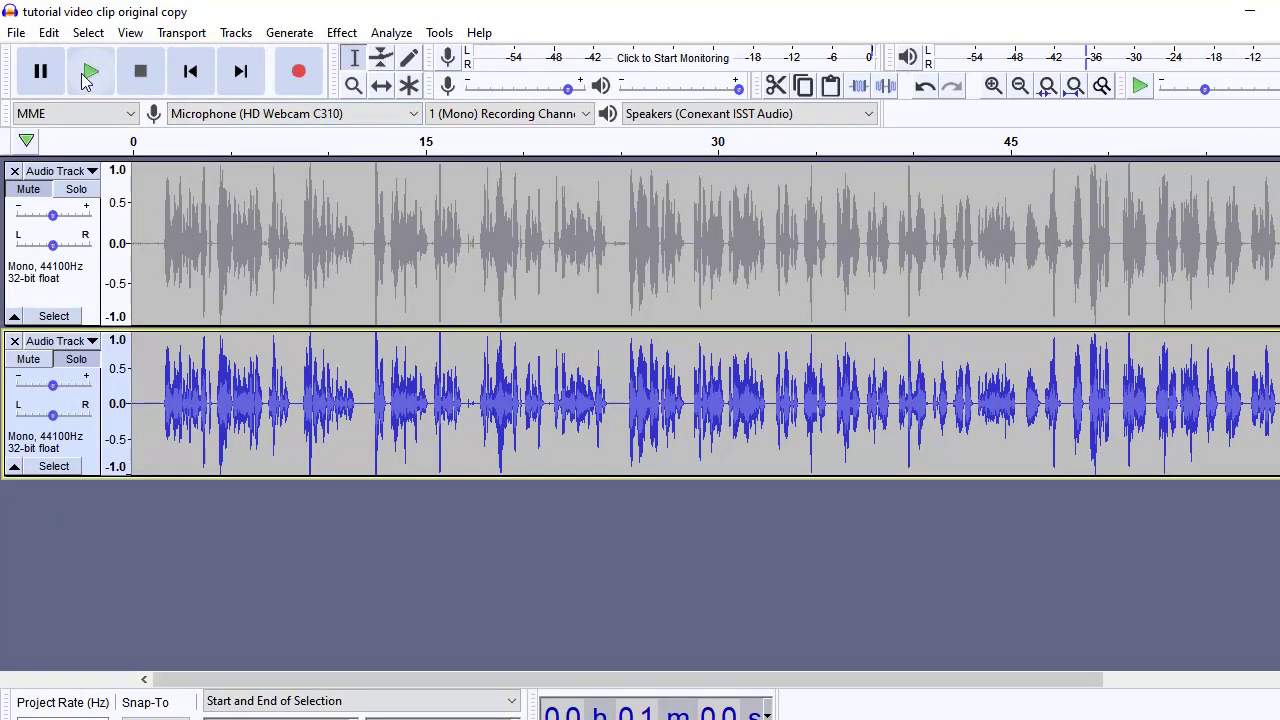
pyautogui.click(4, 72)
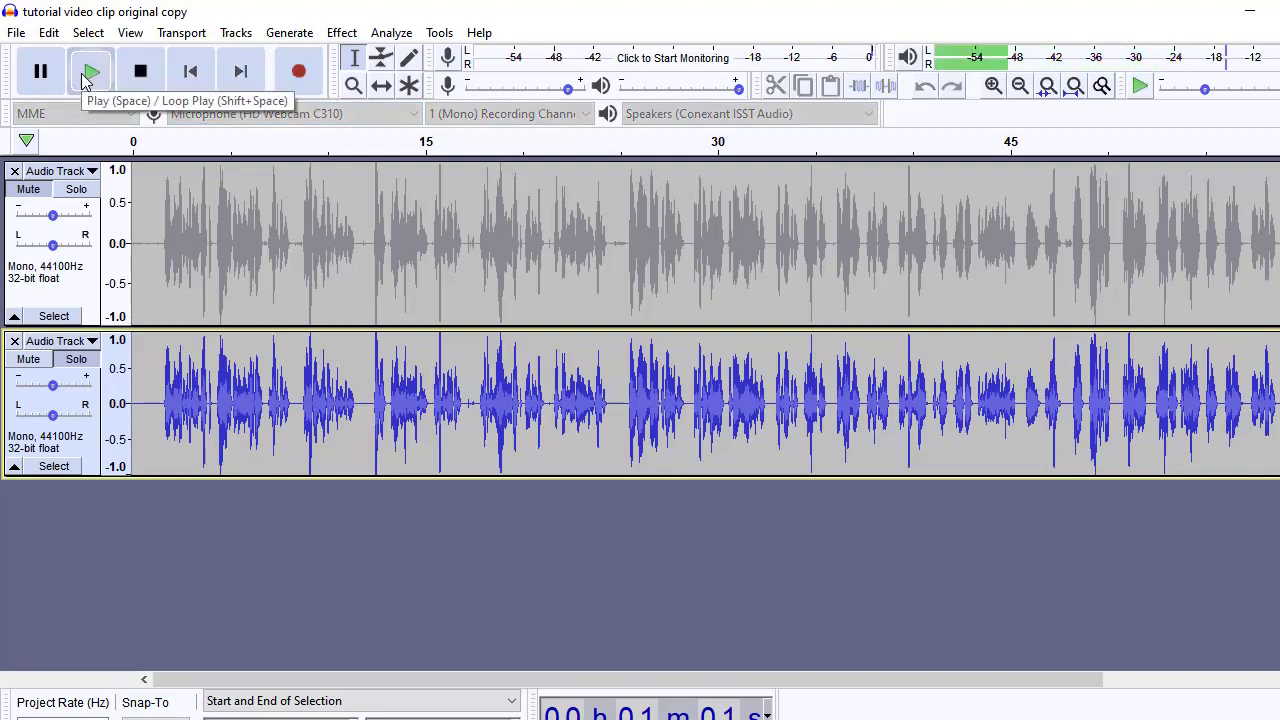
pyautogui.click(49, 33)
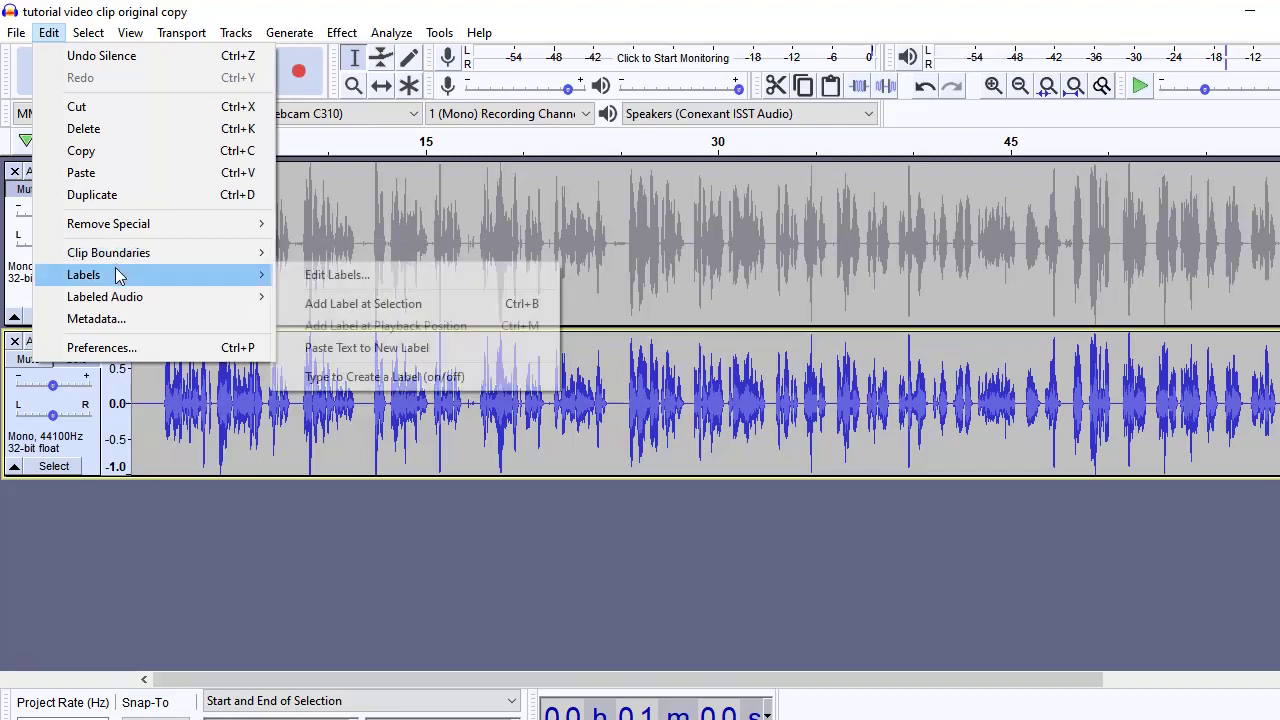
pyautogui.moveTo(120, 230)
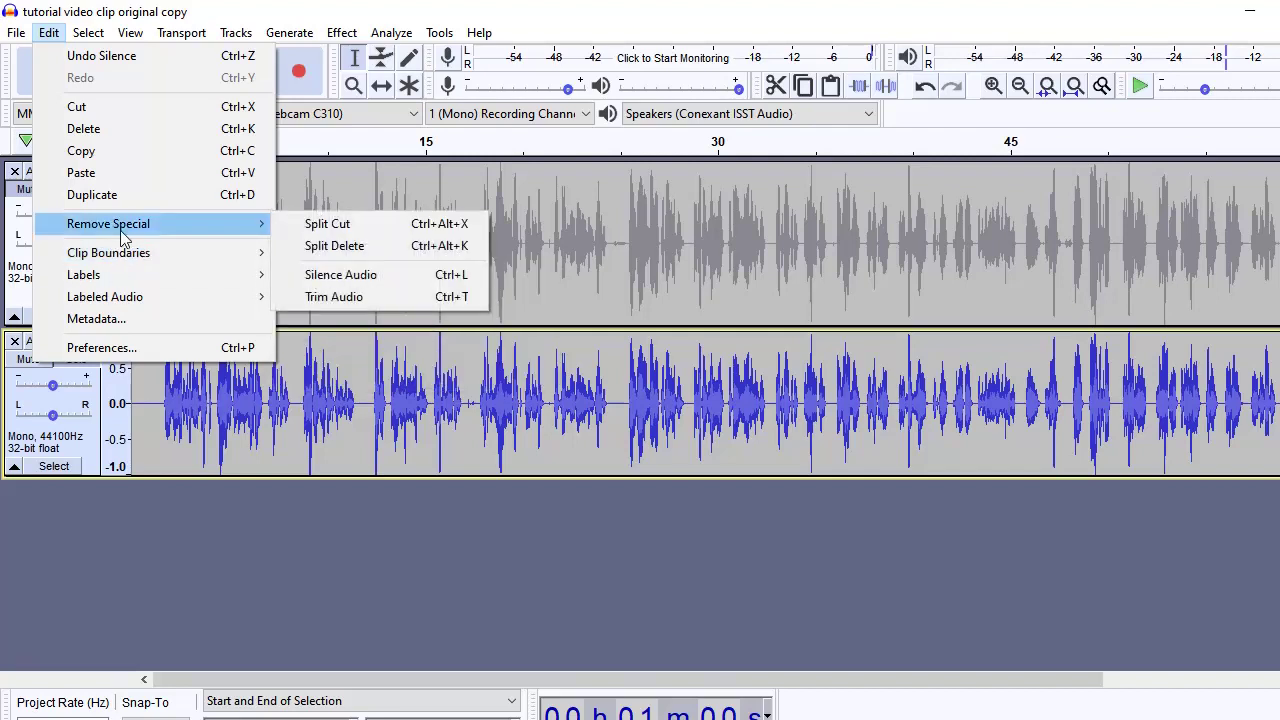
pyautogui.click(331, 277)
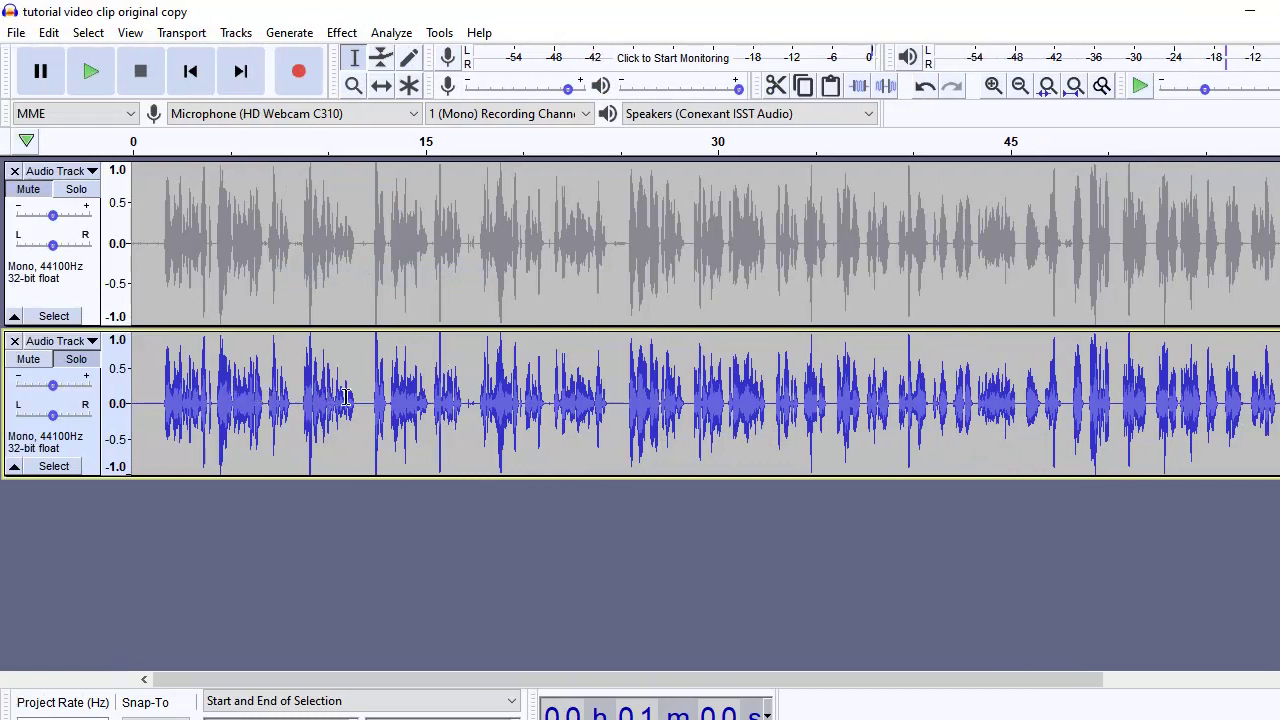
# Take the duplicate track out of solo, then select and play its noise at about 17 seconds.
pyautogui.keyDown('shift'); pyautogui.click(30, 200); pyautogui.keyUp('shift')
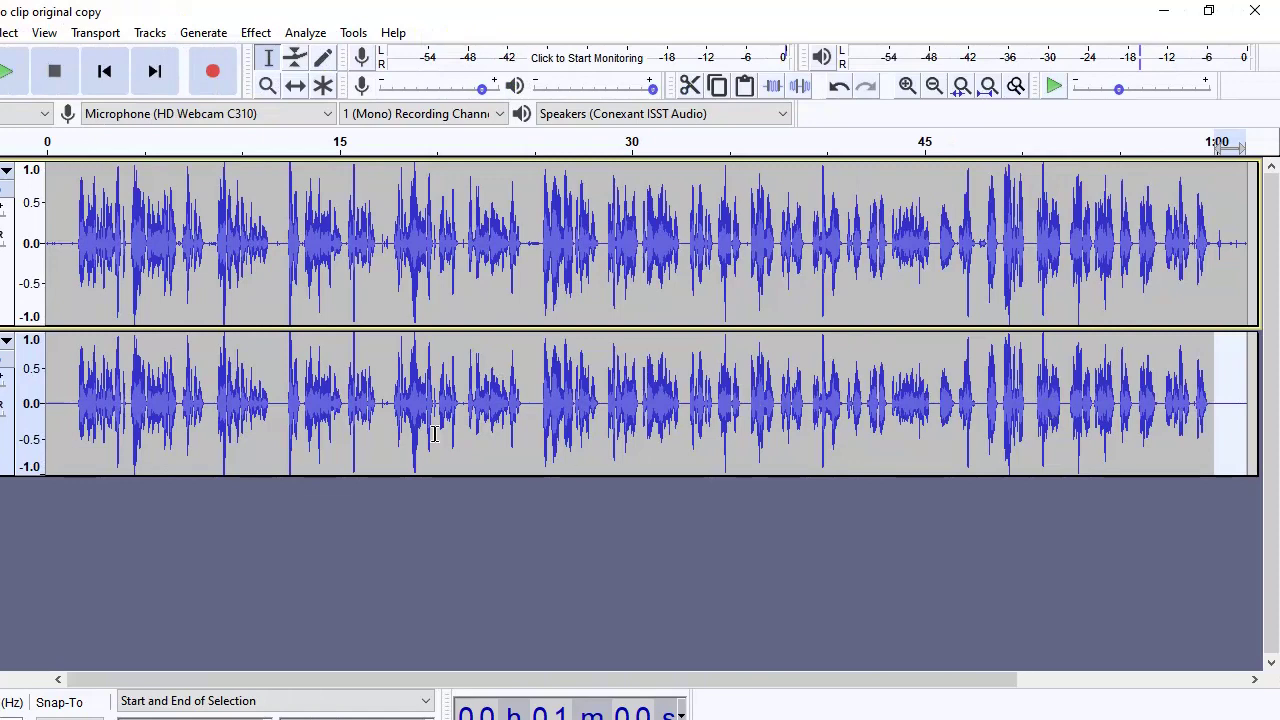
pyautogui.moveTo(393, 410); pyautogui.dragTo(377, 404)
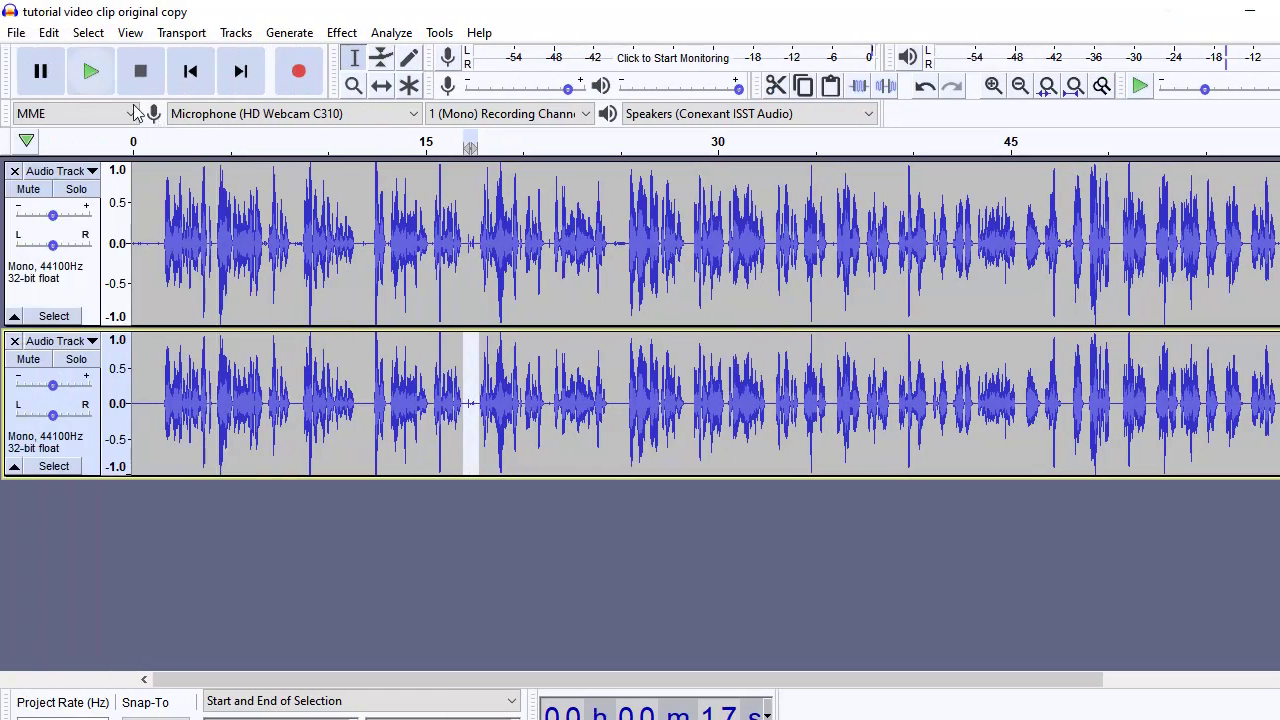
pyautogui.click(7, 76)
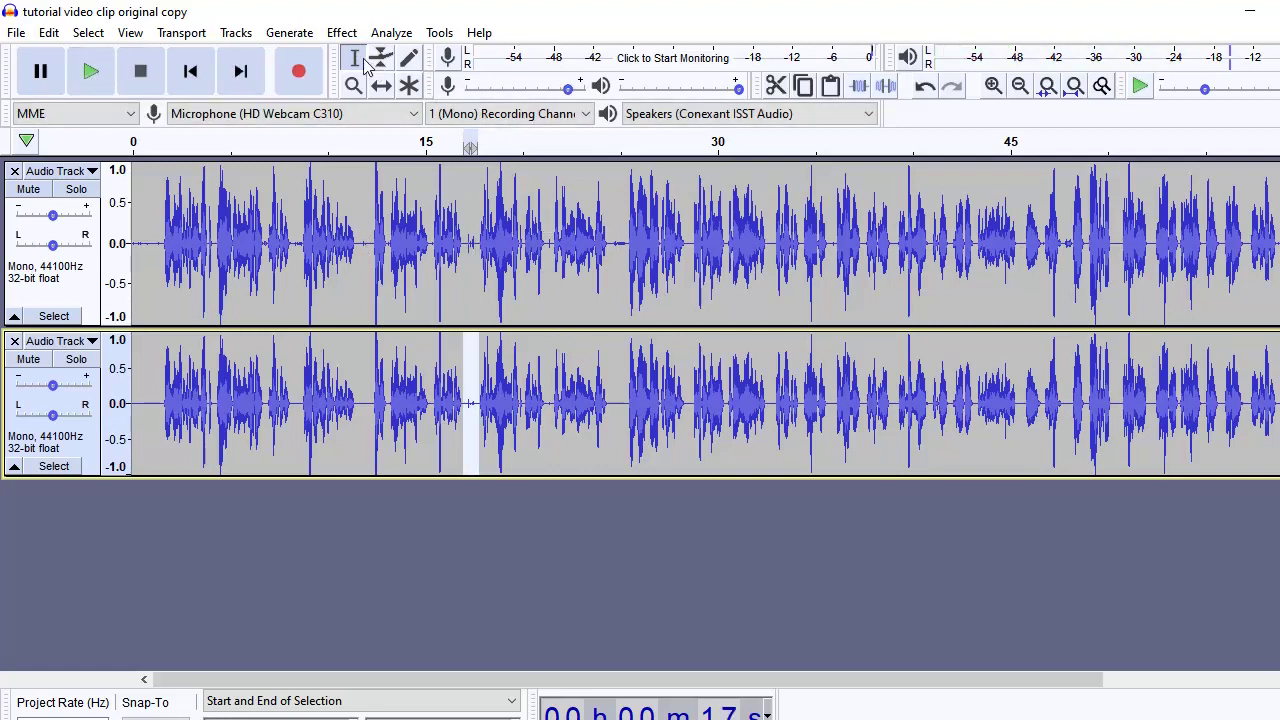
pyautogui.click(49, 33)
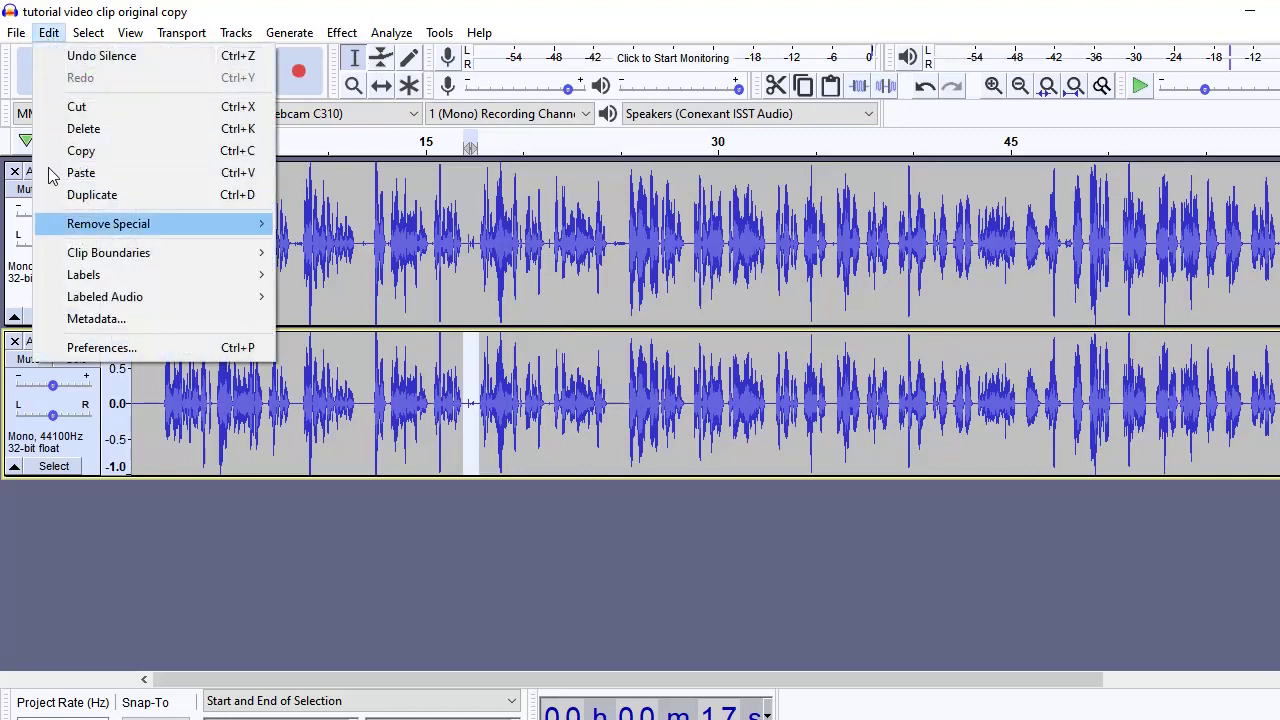
pyautogui.moveTo(236, 32)
pyautogui.click(541, 29)
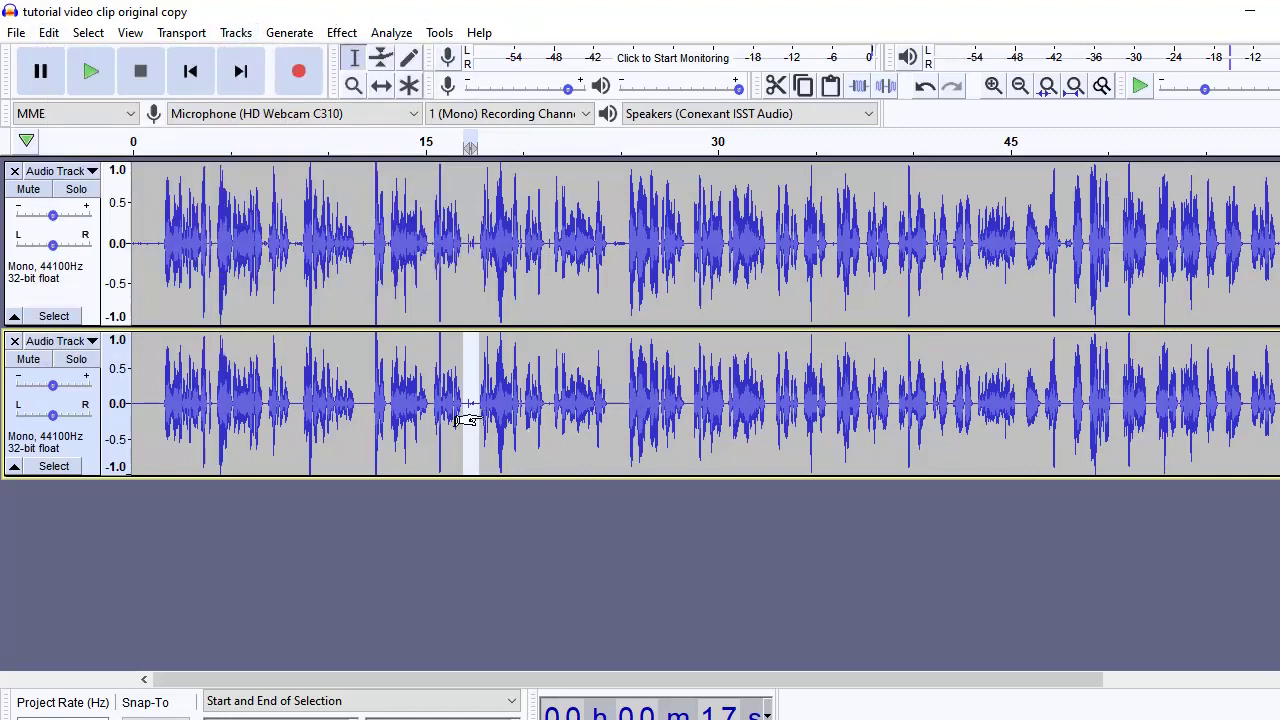
# Apply Click Removal to the selected noise near 17 seconds with threshold 200 and max spike width 20.
pyautogui.click(343, 35)
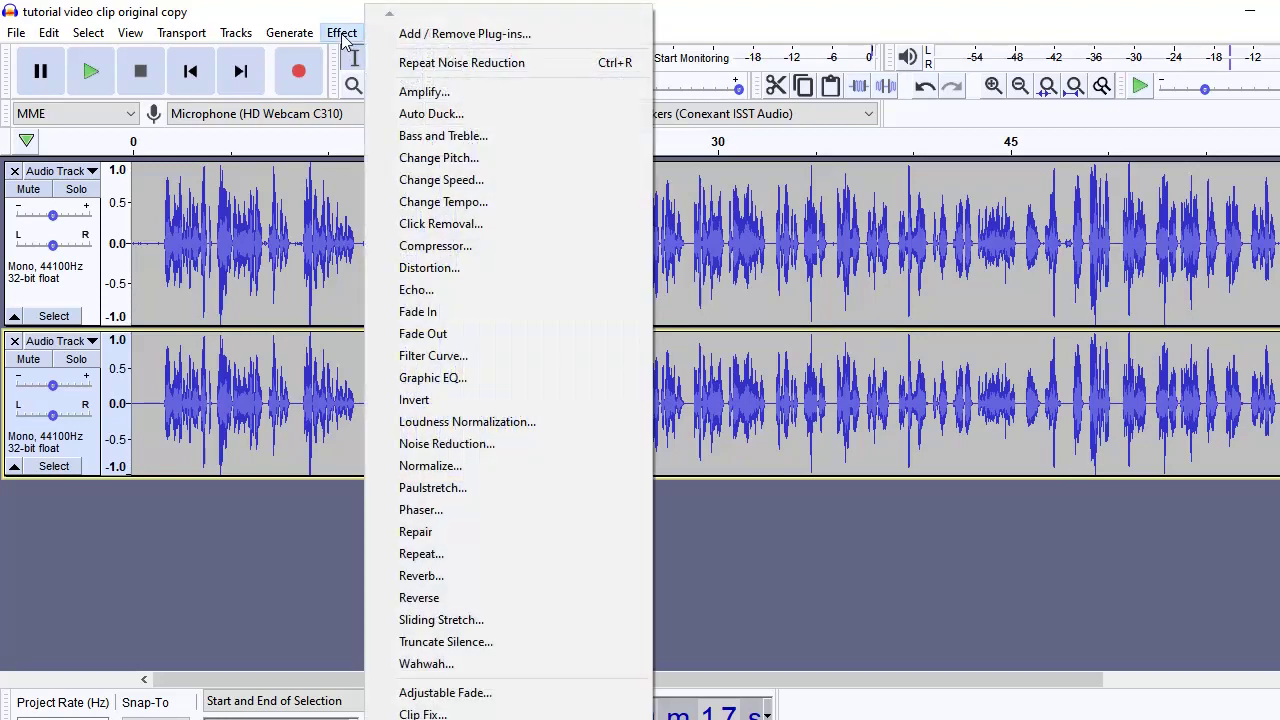
pyautogui.click(515, 224)
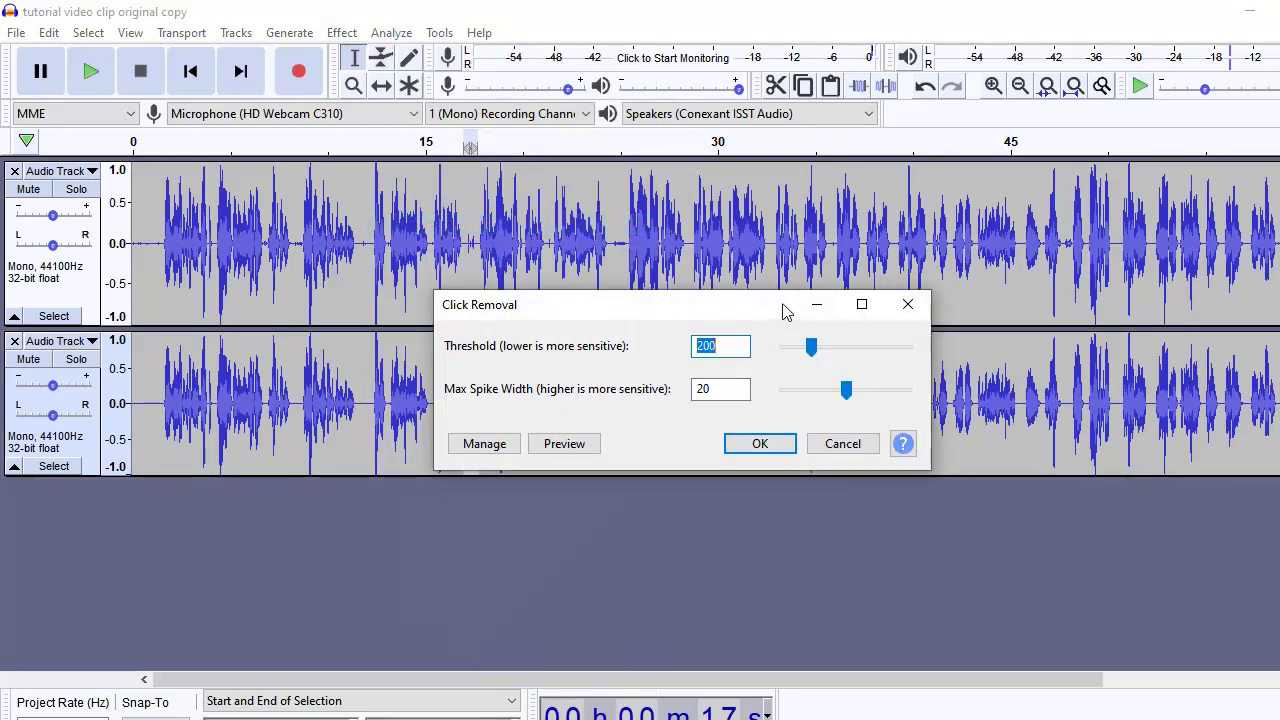
pyautogui.moveTo(790, 310); pyautogui.dragTo(998, 128)
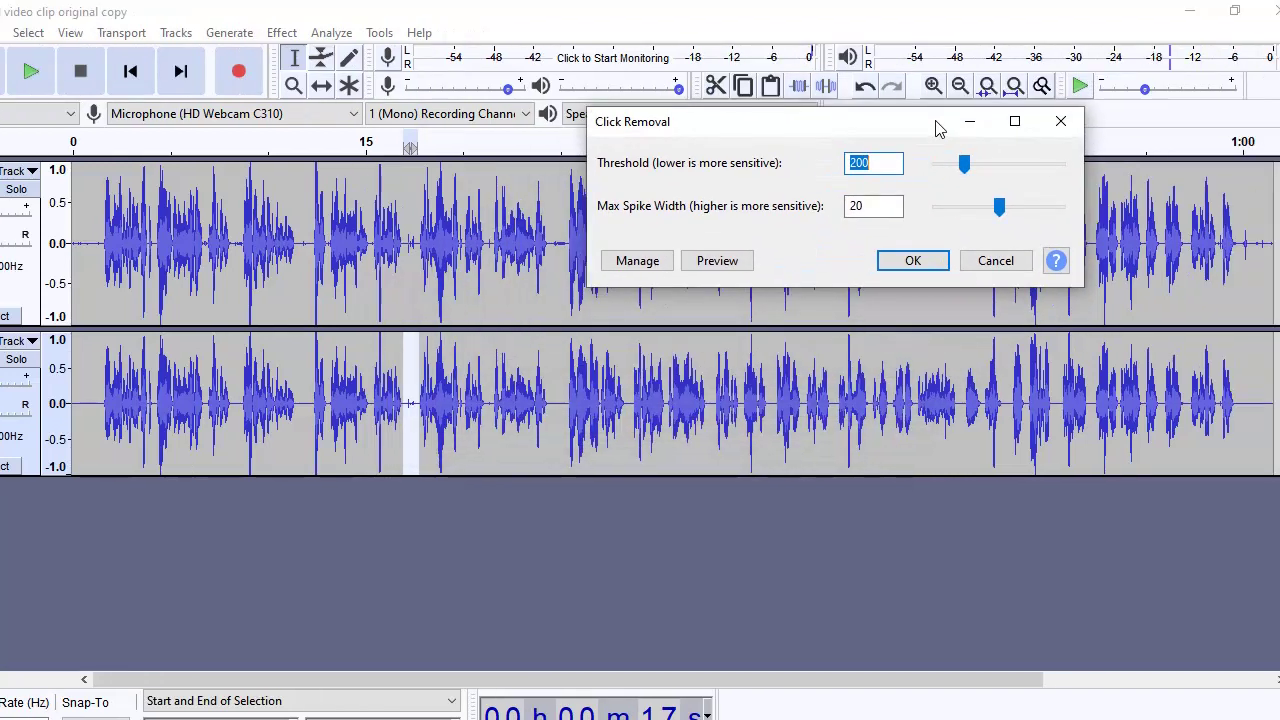
pyautogui.click(913, 261)
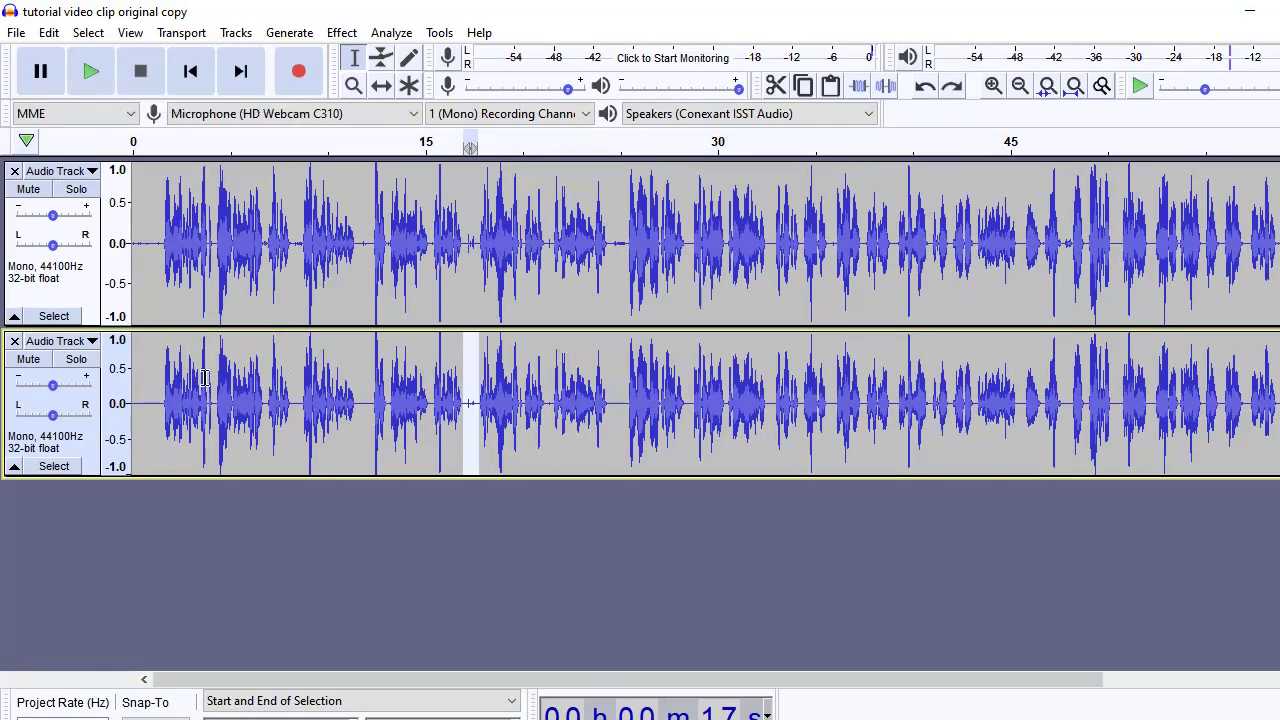
# Apply Click Removal to the whole duplicate track with threshold 200 and max spike width 20.
pyautogui.click(90, 422)
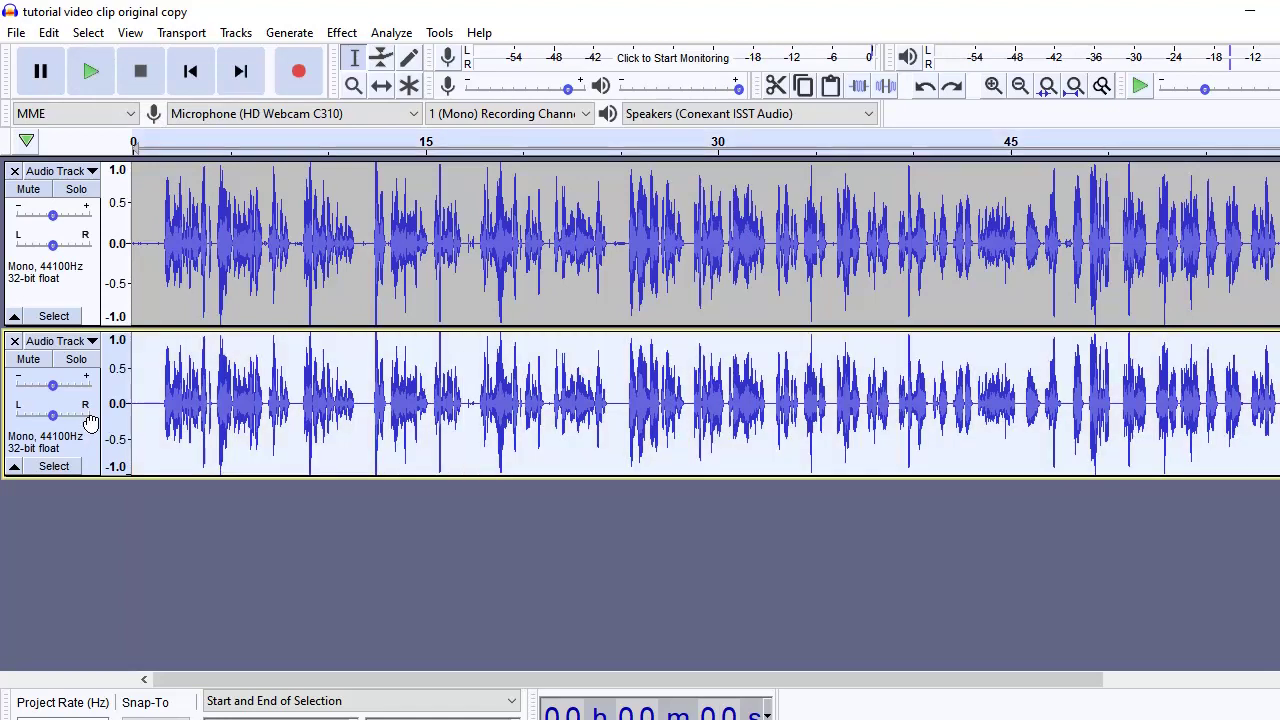
pyautogui.click(342, 32)
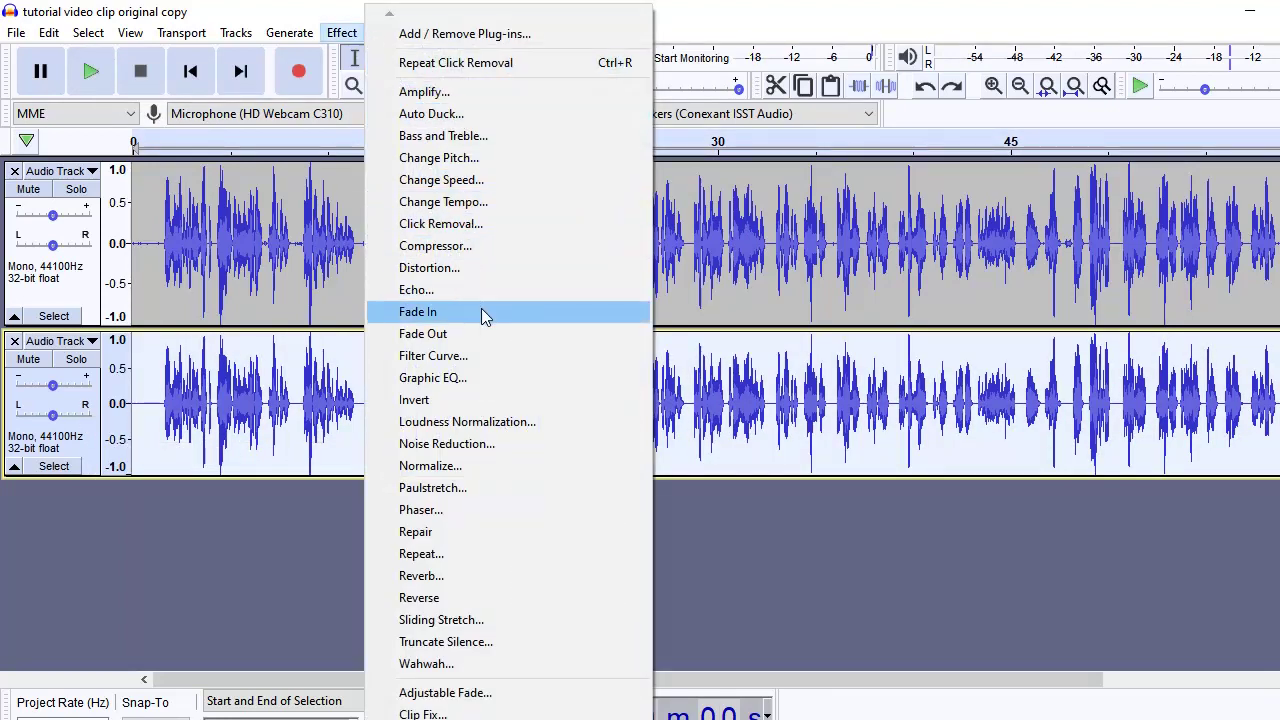
pyautogui.click(476, 225)
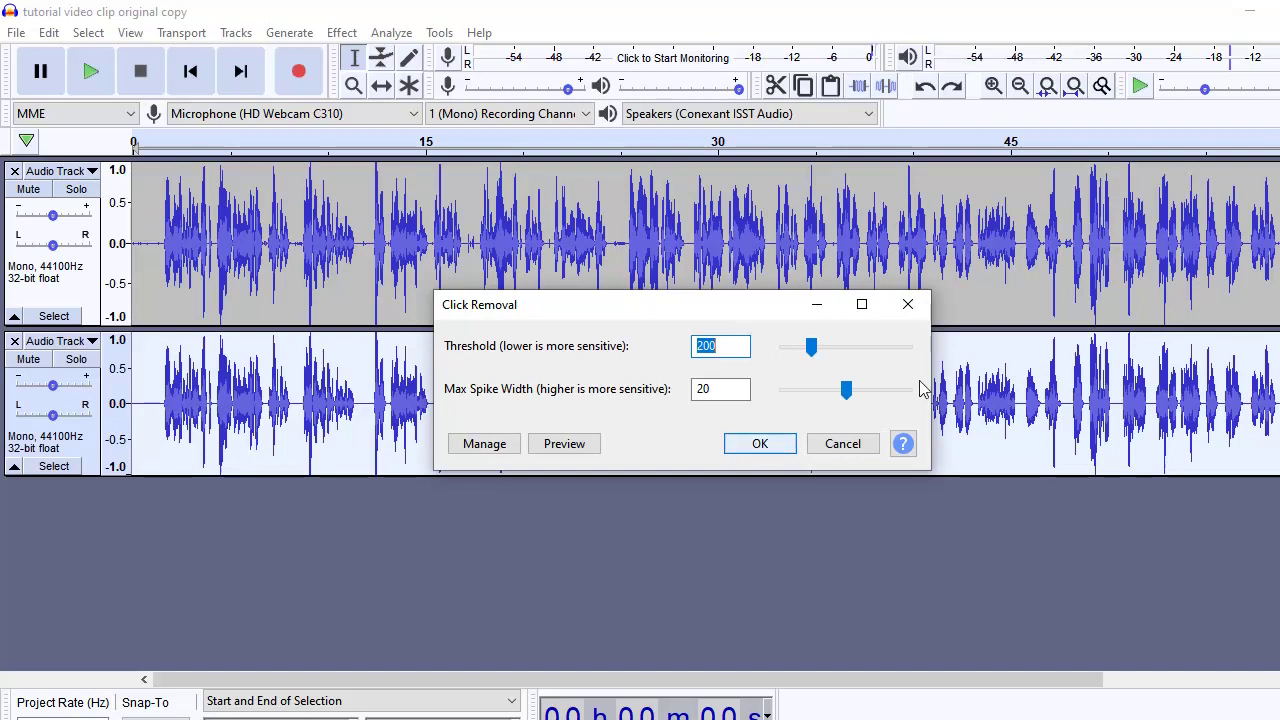
pyautogui.click(762, 446)
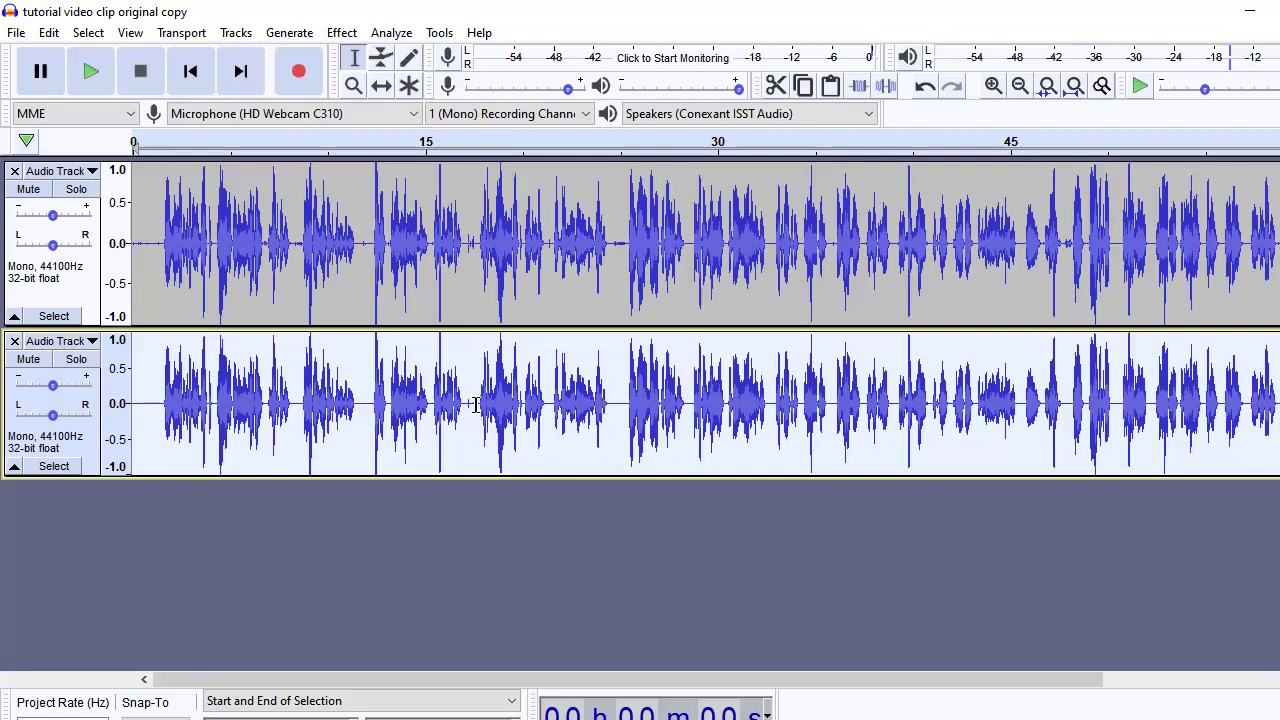
# Silence the remaining click at about 17.1 to 17.8 seconds in the duplicate track.
pyautogui.moveTo(478, 403); pyautogui.dragTo(465, 402)
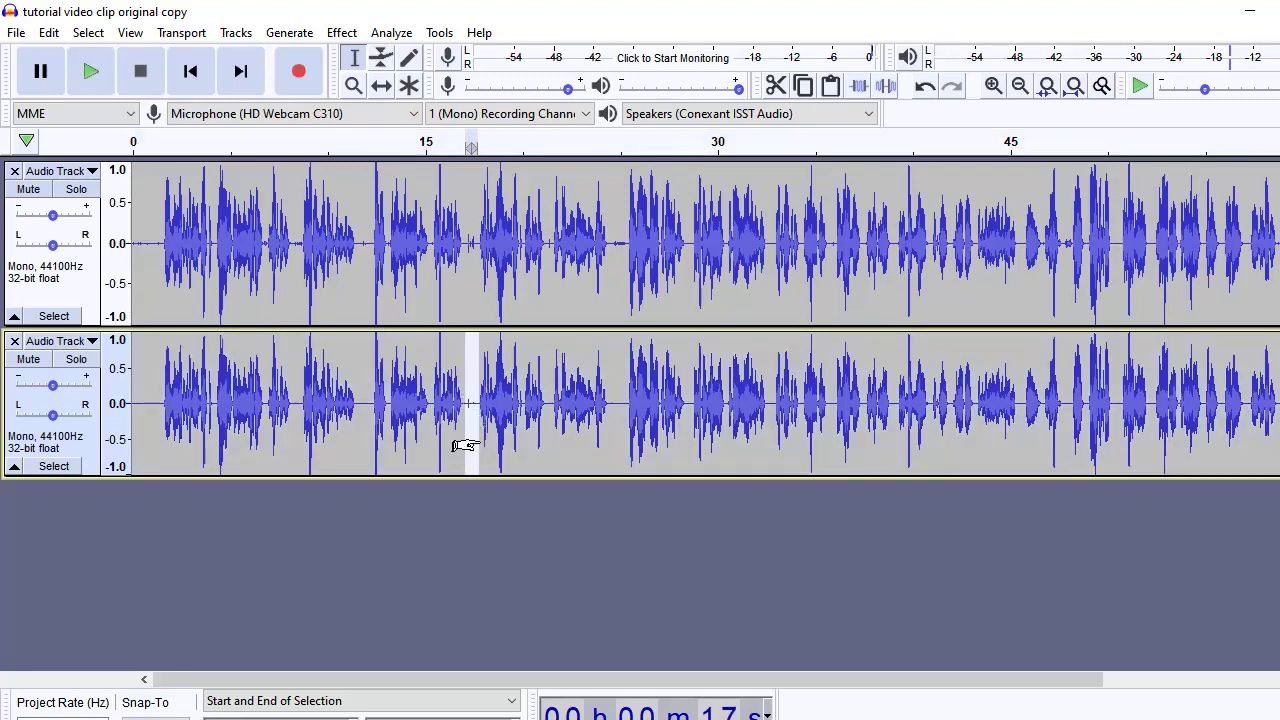
pyautogui.click(49, 33)
pyautogui.moveTo(117, 261)
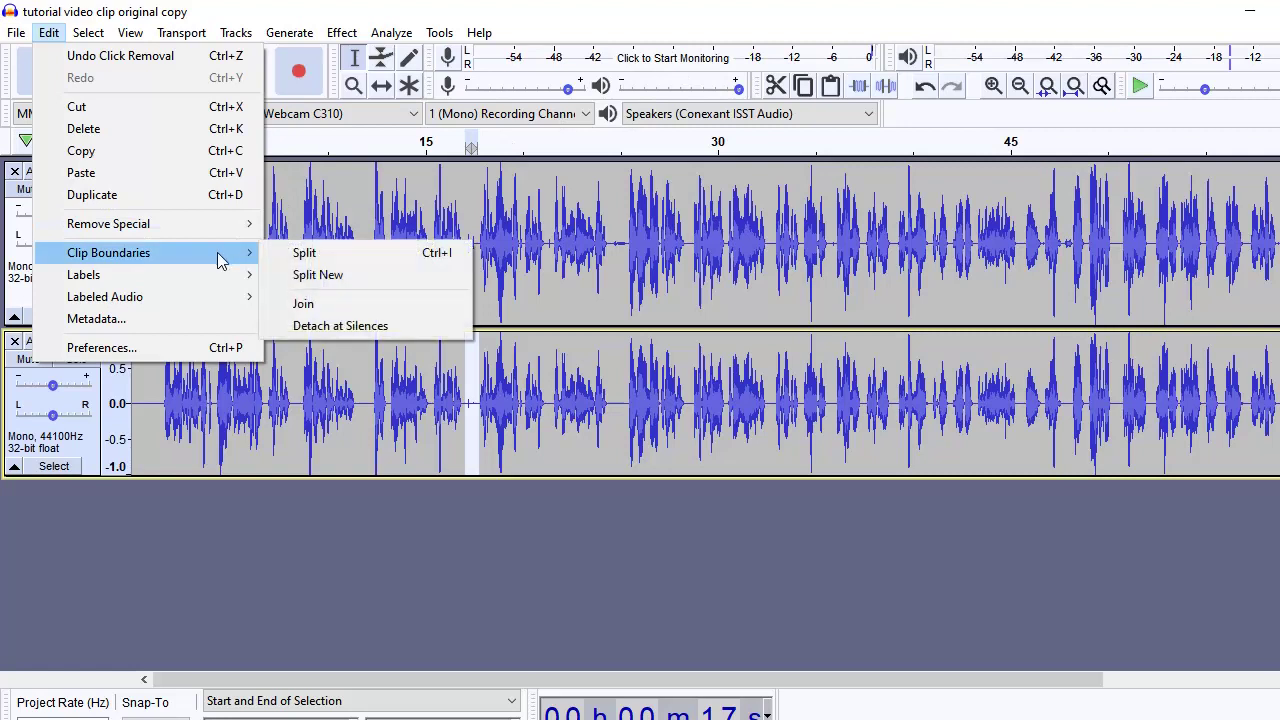
pyautogui.moveTo(212, 228)
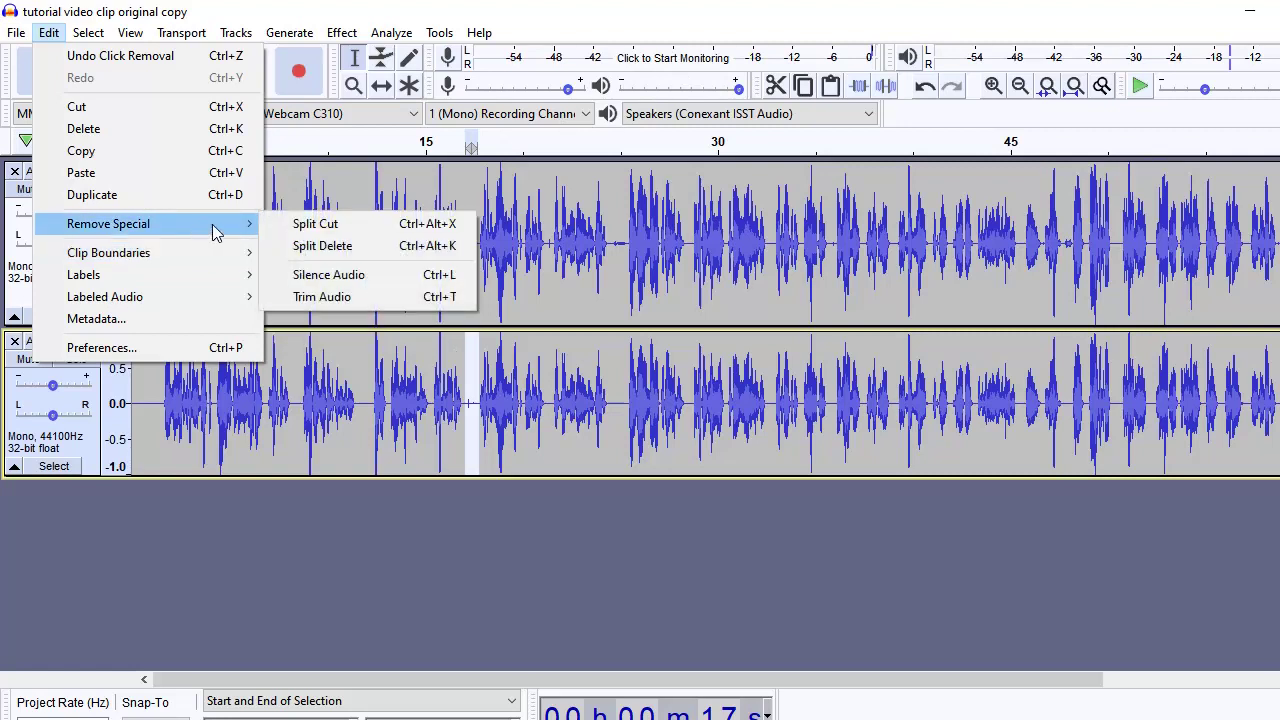
pyautogui.click(323, 275)
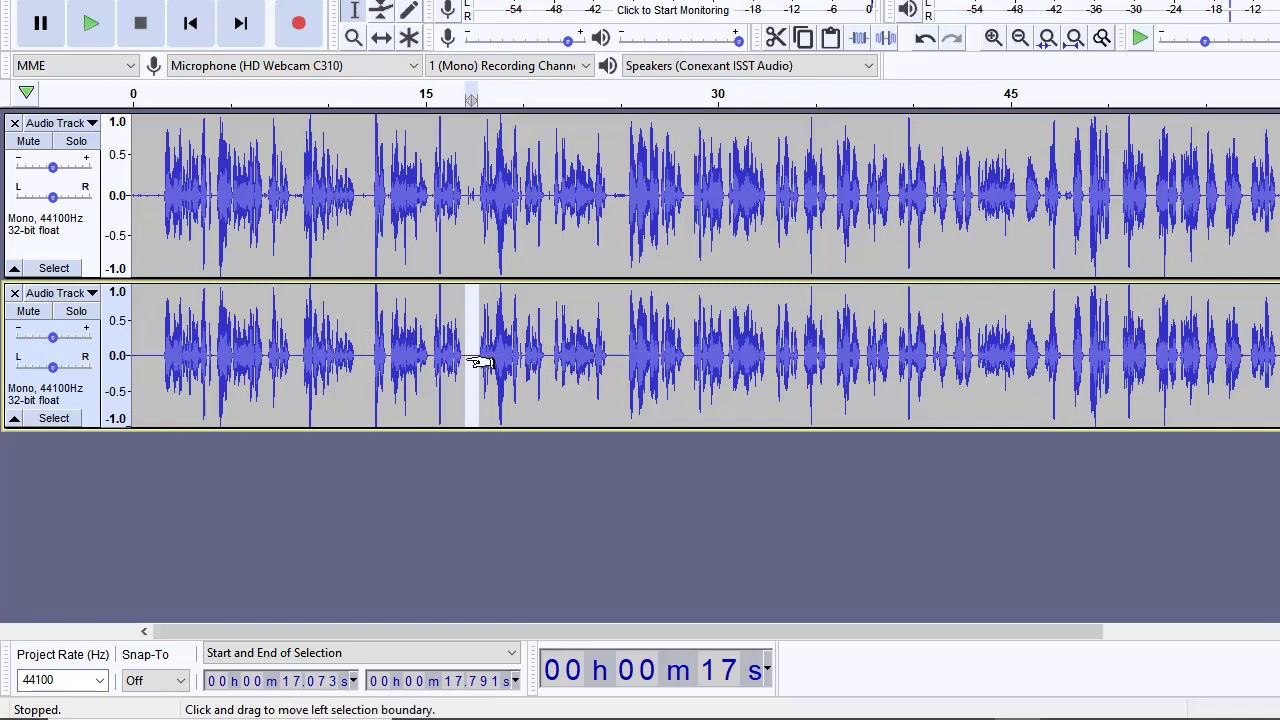
# Normalize the whole duplicate track to a peak amplitude of -1.0 dB with DC offset removal on.
pyautogui.click(88, 398)
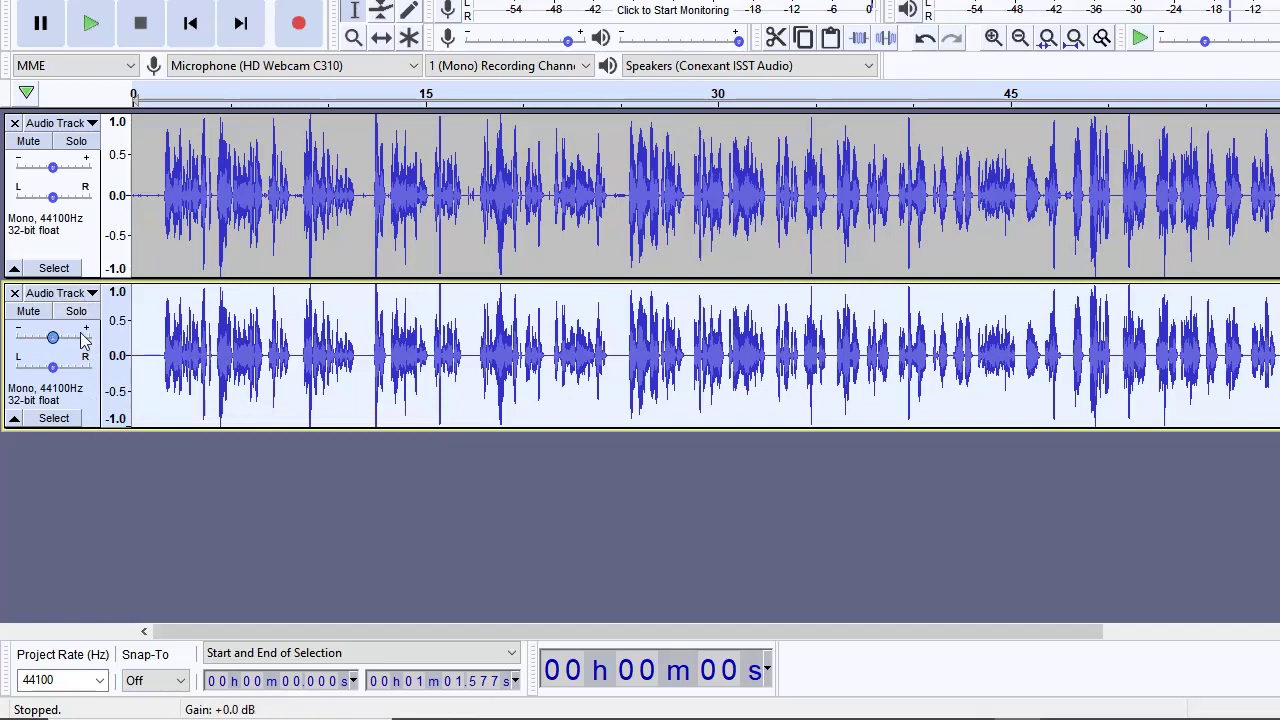
pyautogui.moveTo(84, 340)
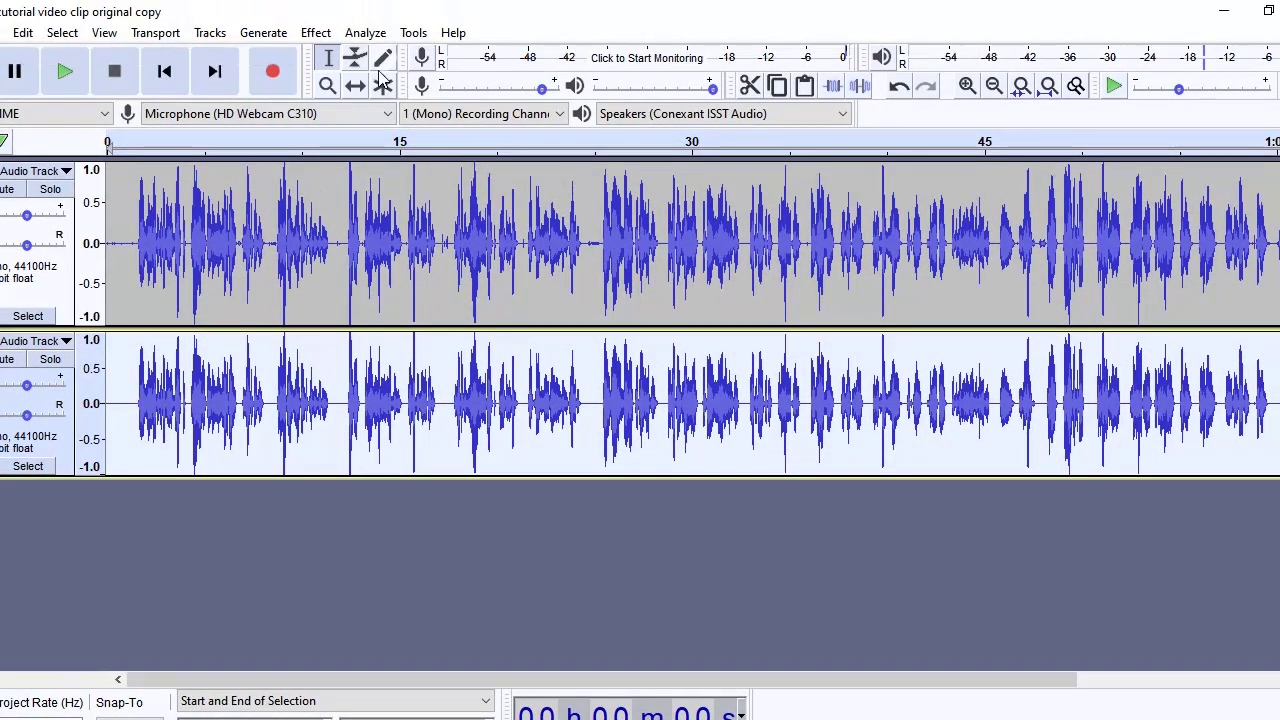
pyautogui.click(341, 33)
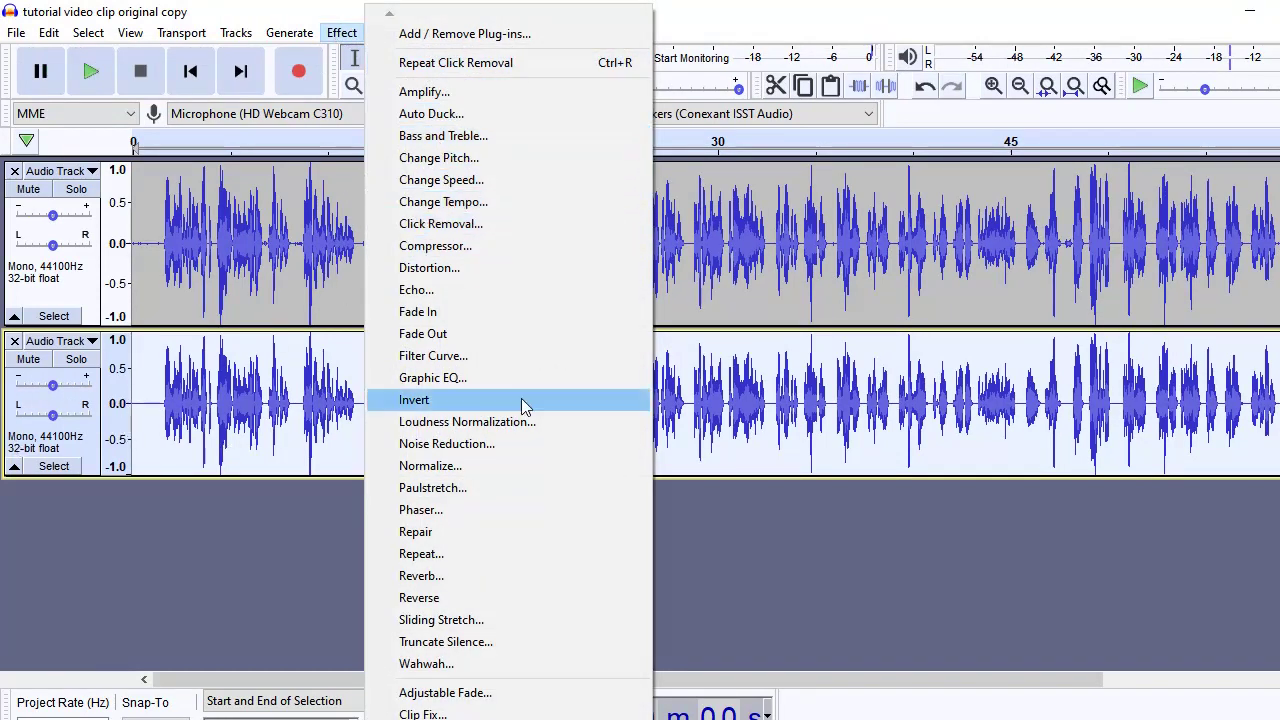
pyautogui.click(497, 469)
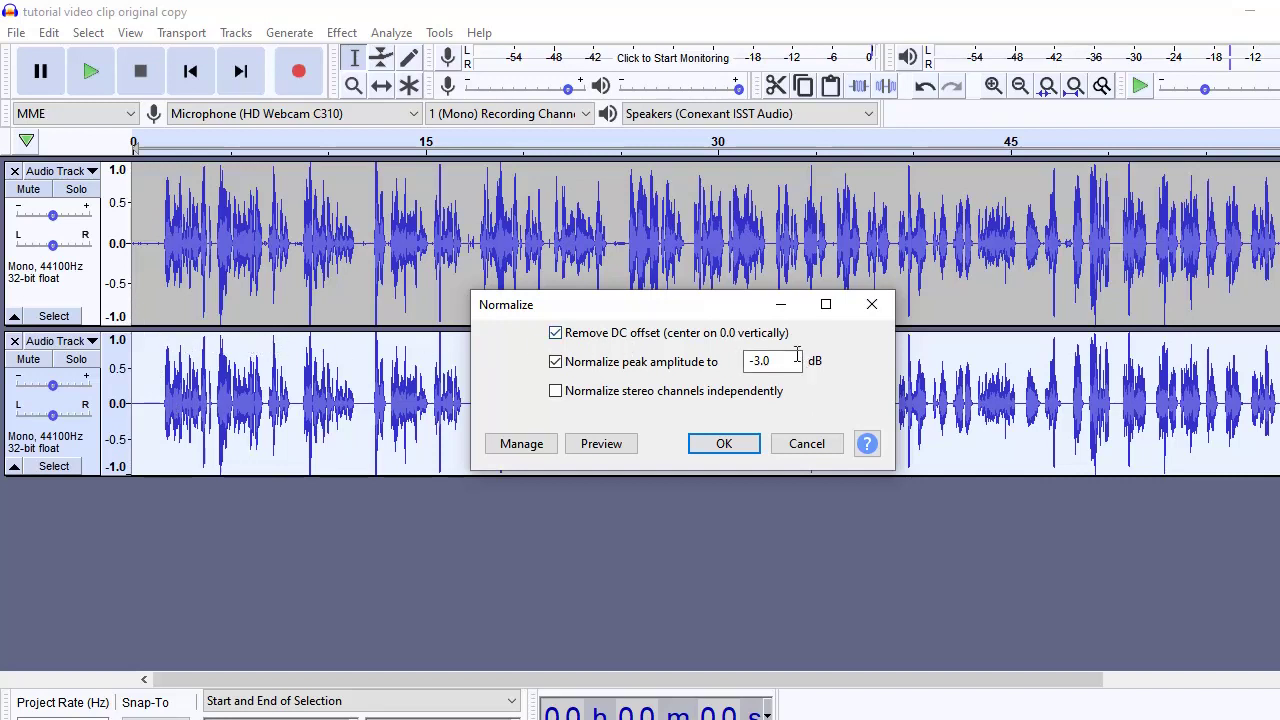
pyautogui.click(762, 362)
pyautogui.press('BackSpace')
pyautogui.press('BackSpace')
pyautogui.write('1.')
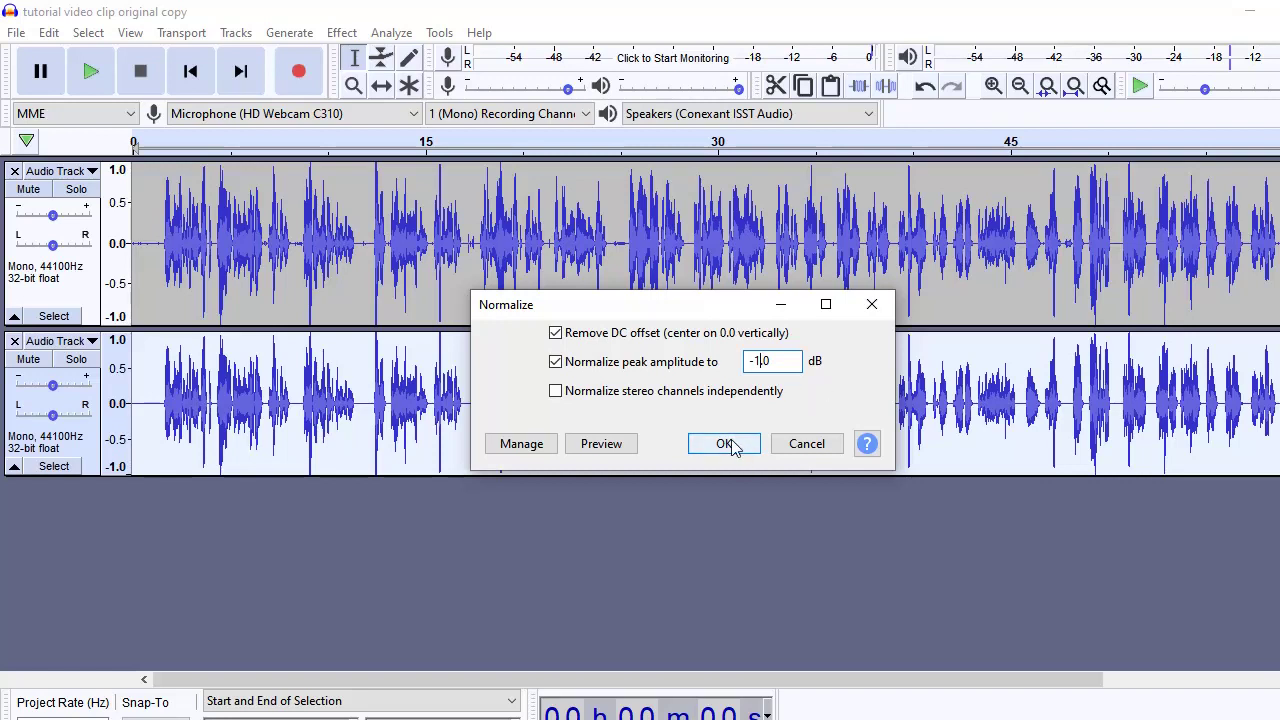
pyautogui.click(725, 444)
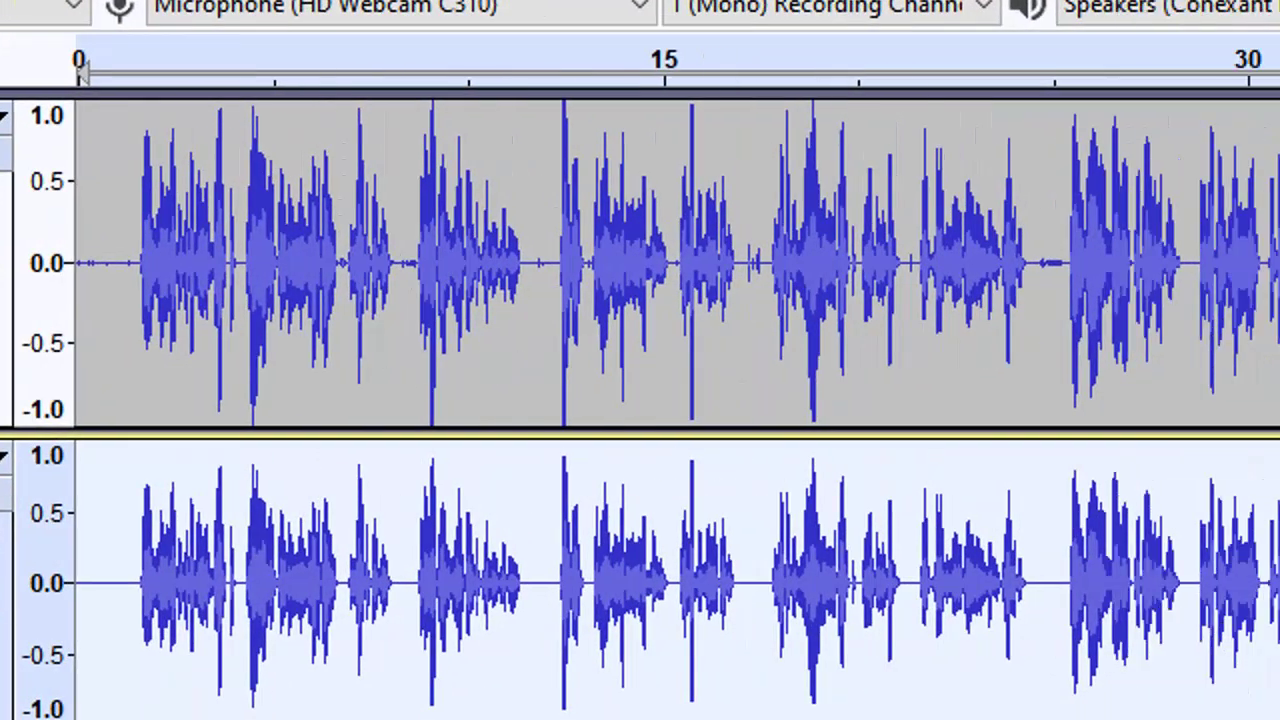
# Mute the original track and play the duplicate track from the beginning.
pyautogui.click(35, 165)
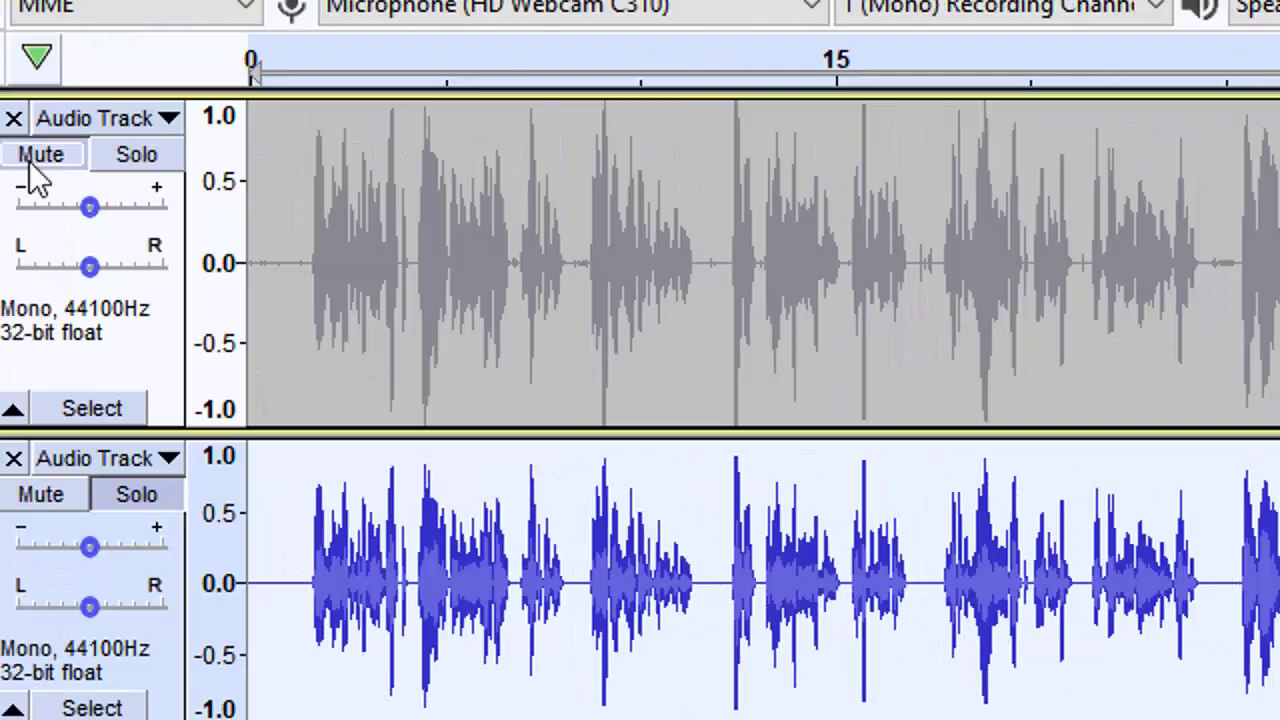
pyautogui.click(32, 160)
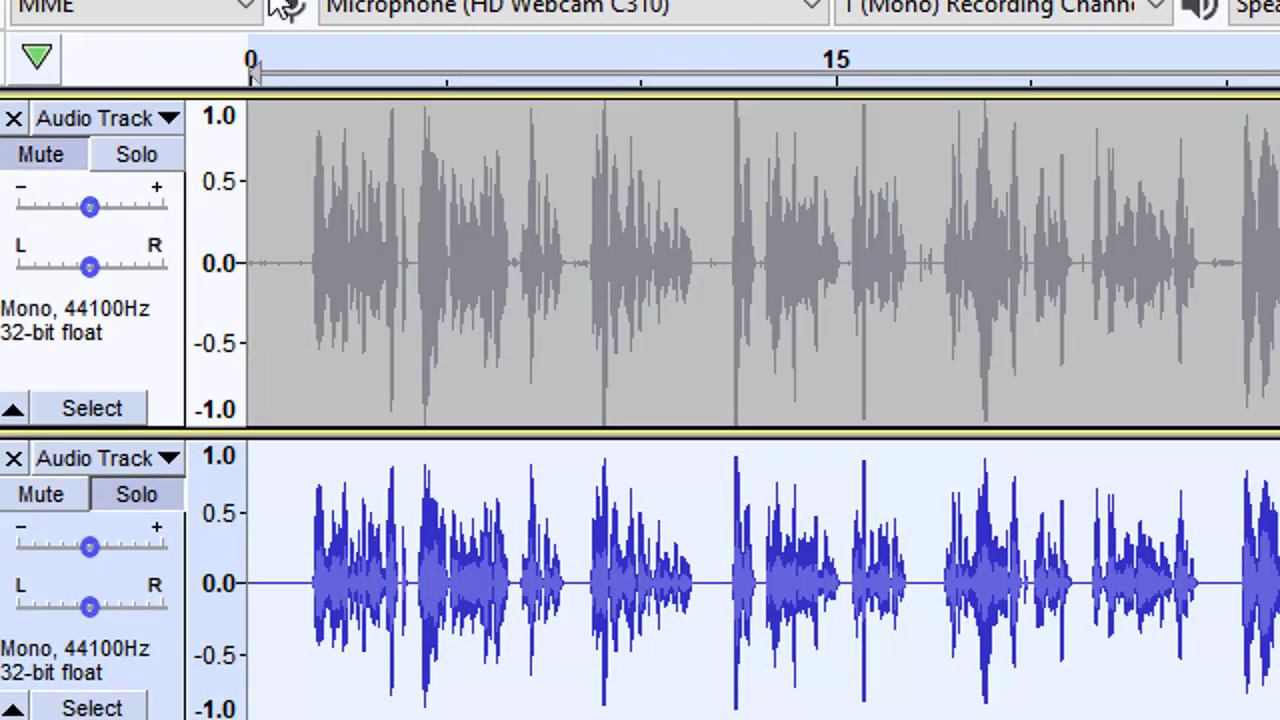
pyautogui.click(254, 66)
pyautogui.click(254, 66)
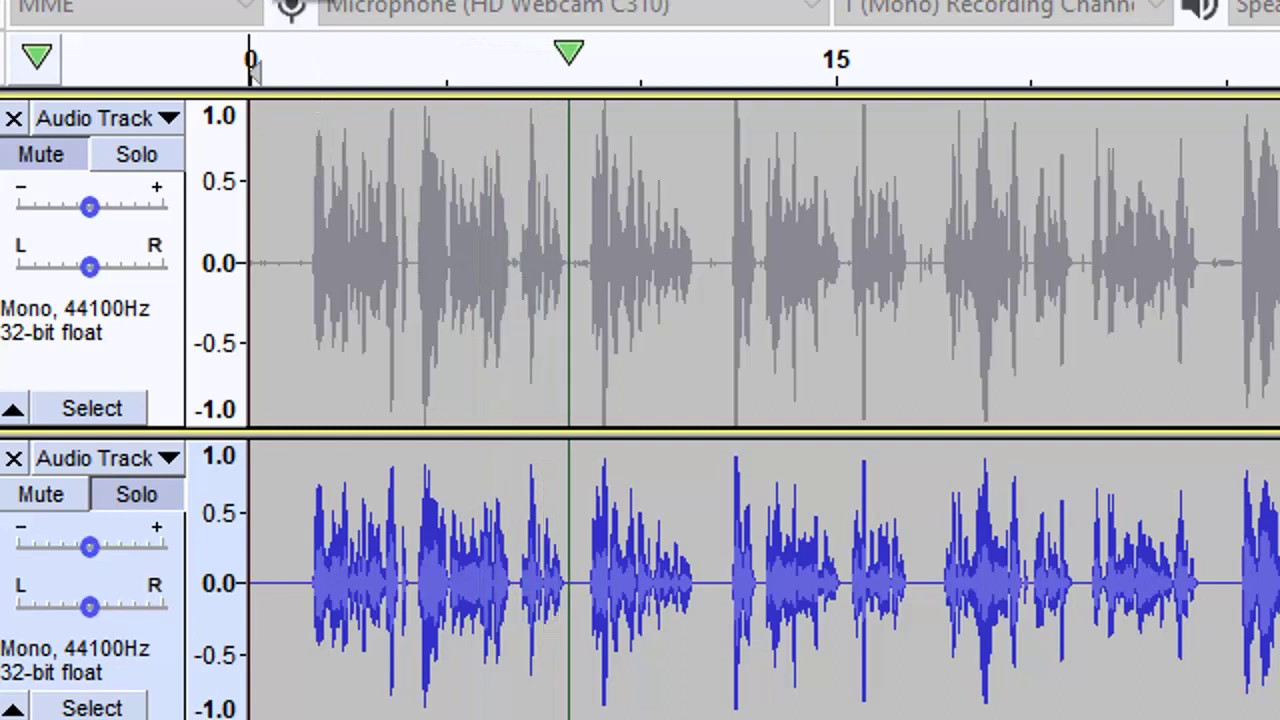
# Mute the duplicate track and play the original from the beginning for comparison.
pyautogui.click(136, 494)
pyautogui.click(40, 494)
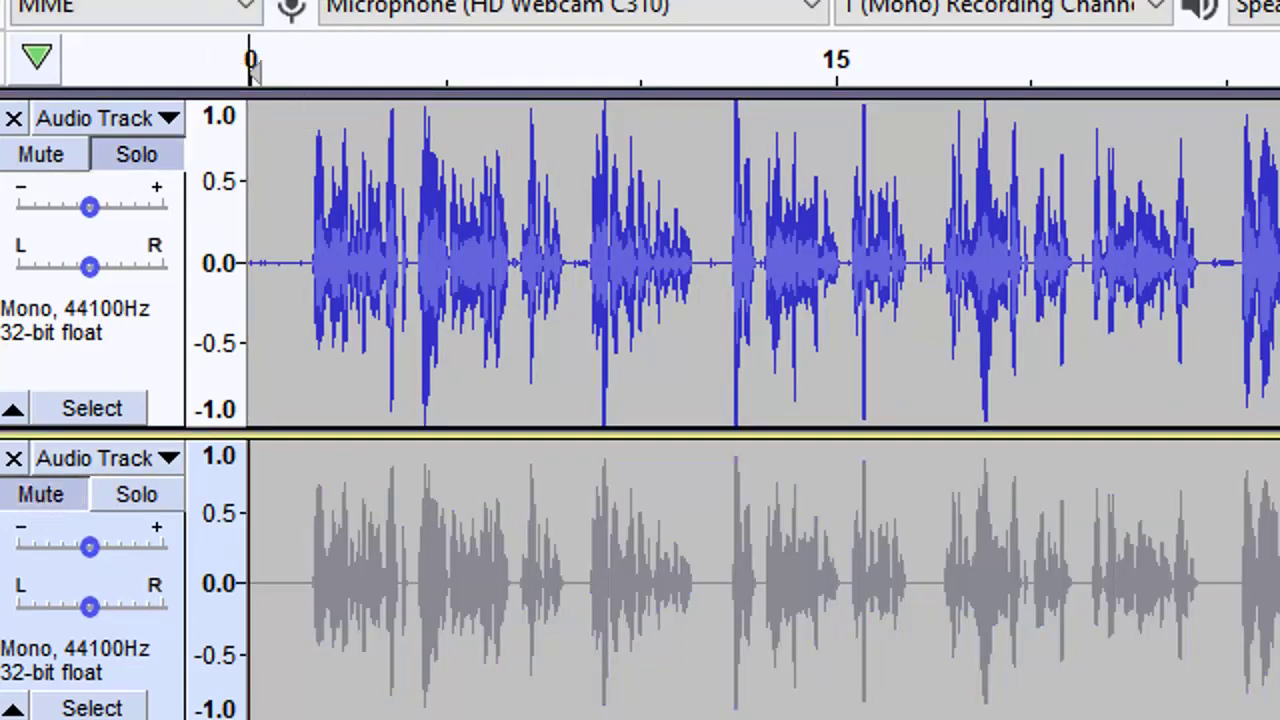
pyautogui.press('space')
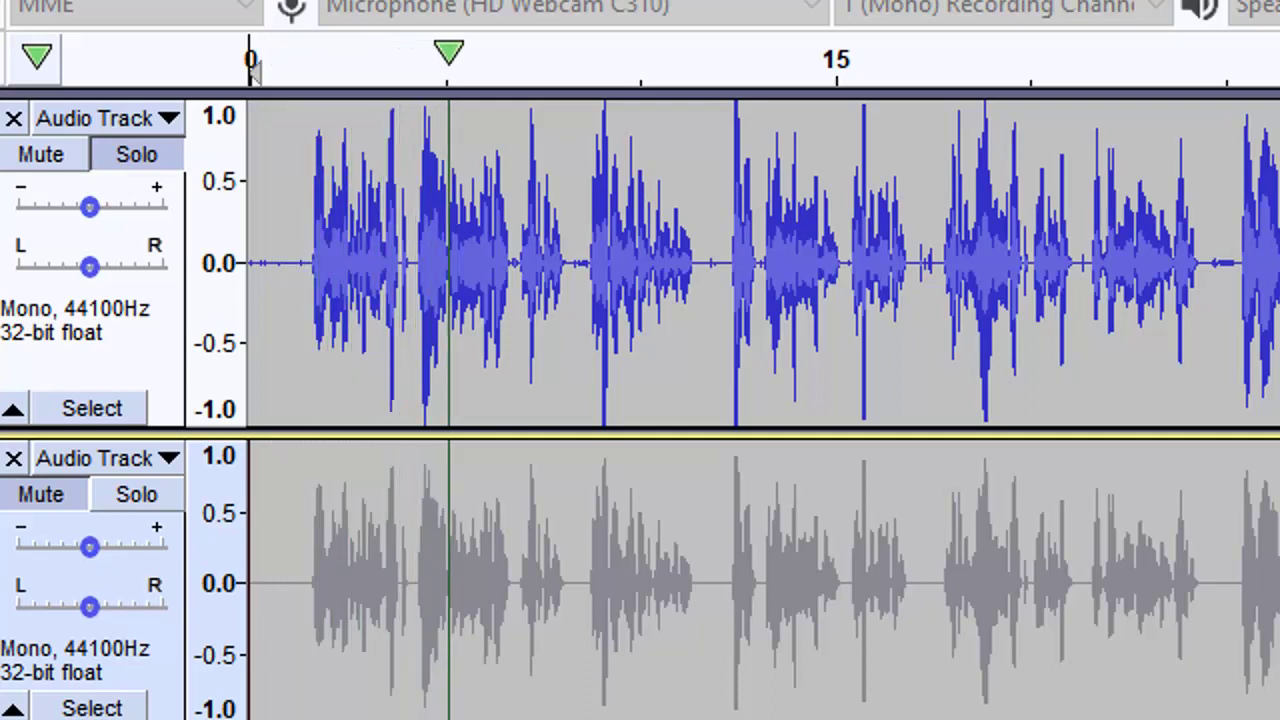
pyautogui.press('space')
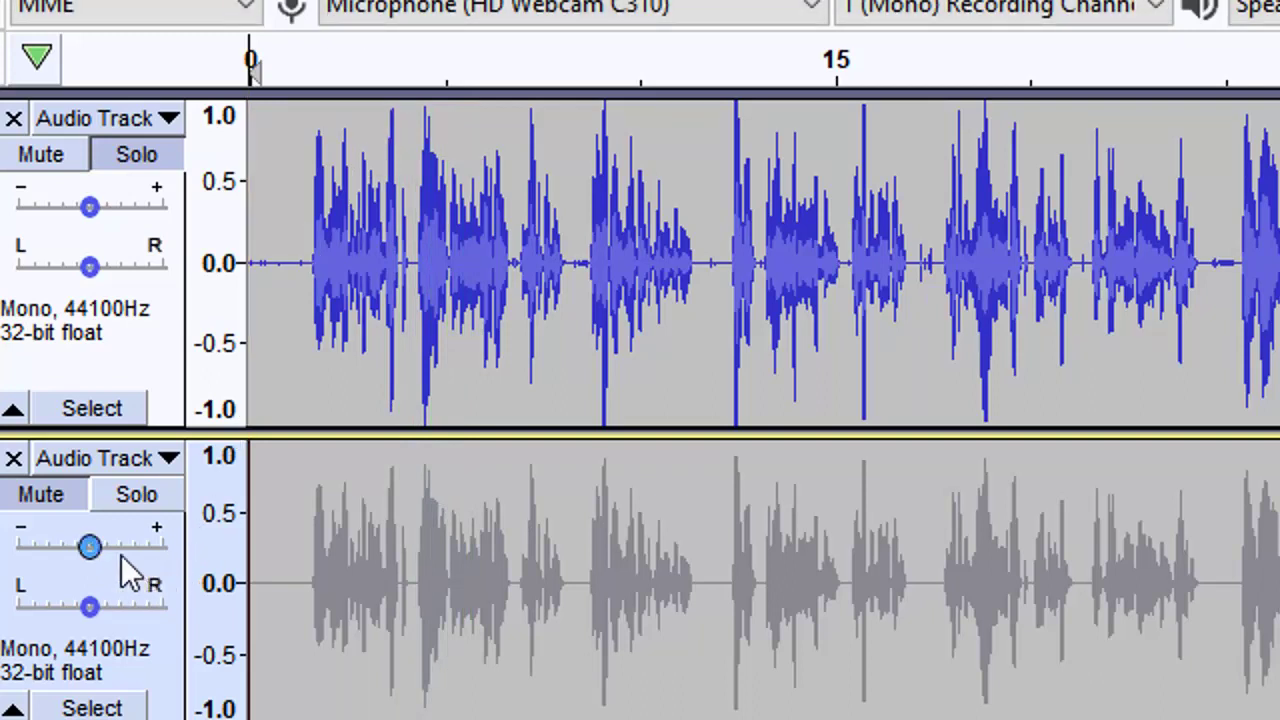
# Unmute the duplicate track and mute the original track again.
pyautogui.click(52, 493)
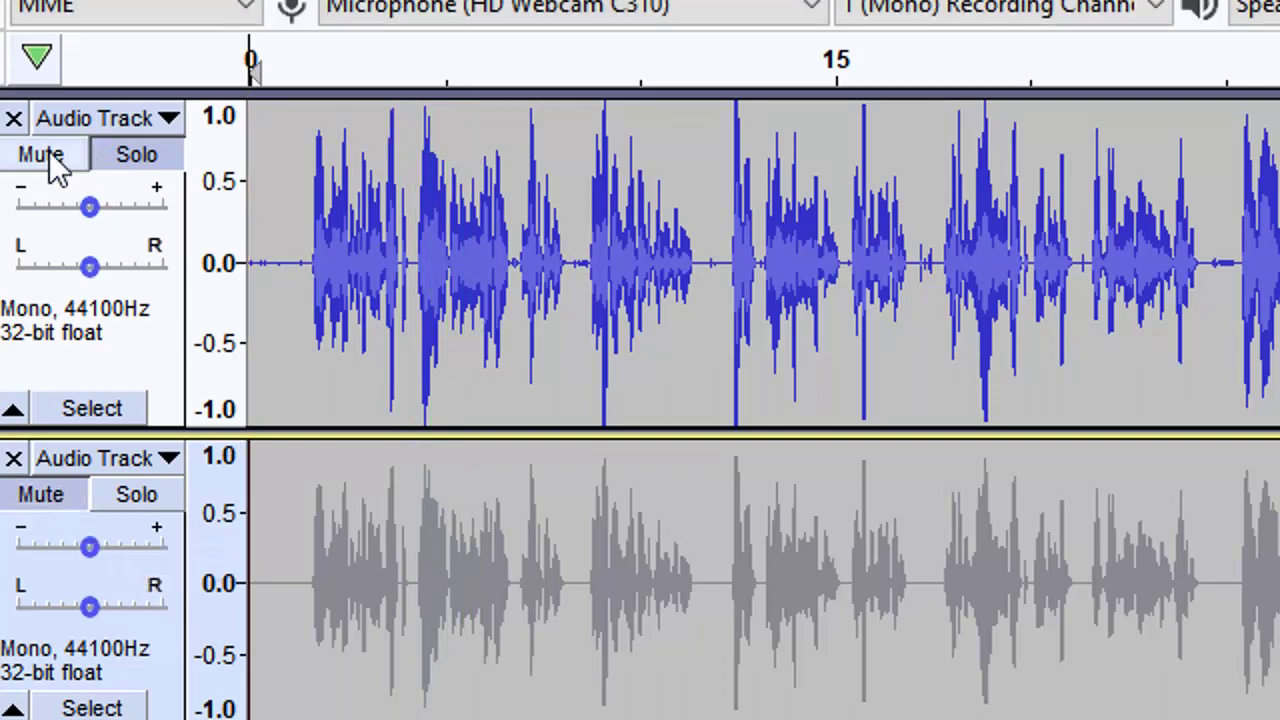
pyautogui.click(48, 157)
pyautogui.click(57, 487)
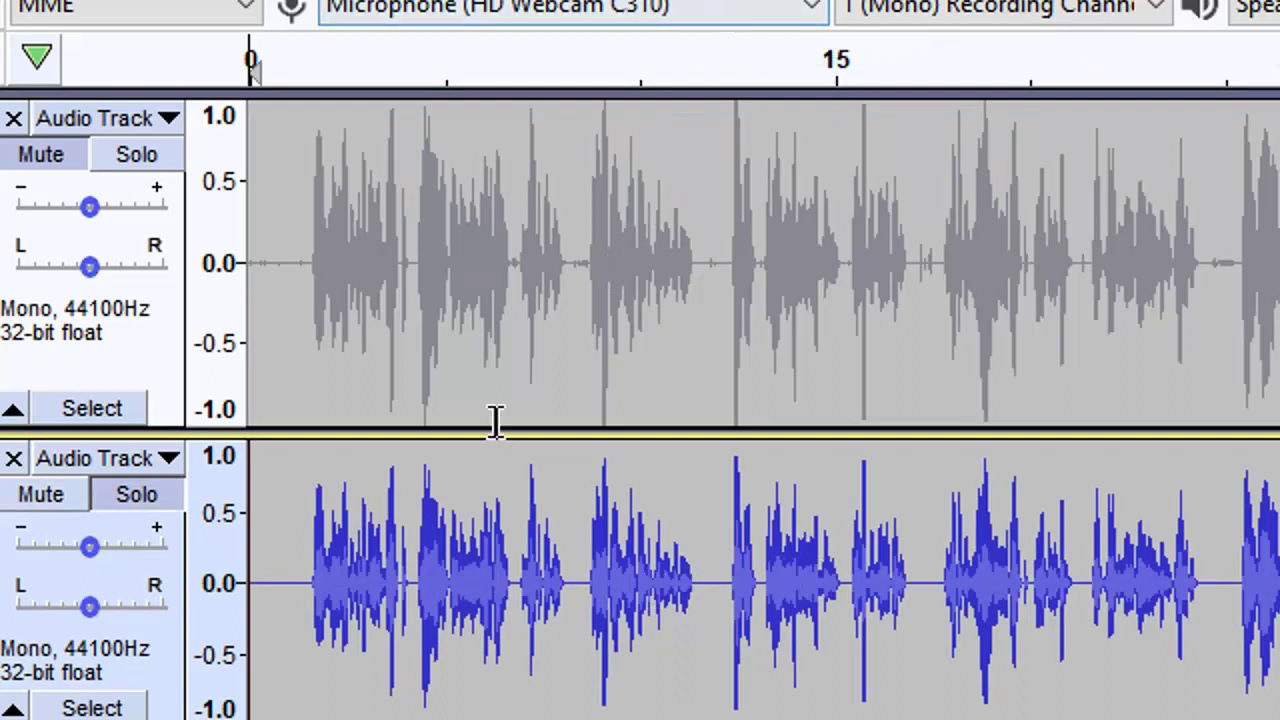
# Apply a Filter Curve to the whole duplicate track using the Bass Boost preset, with its 100 Hz point lowered to about 3 dB.
pyautogui.click(138, 703)
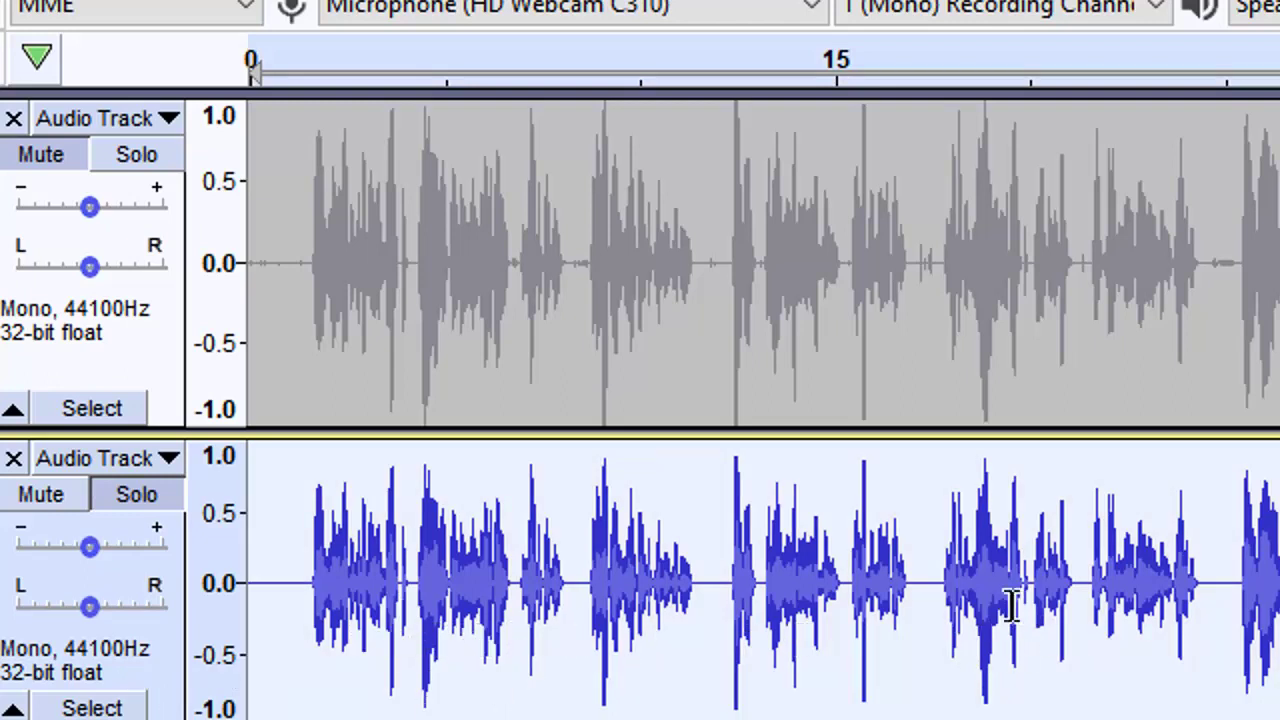
pyautogui.hotkey('alt', 'c')
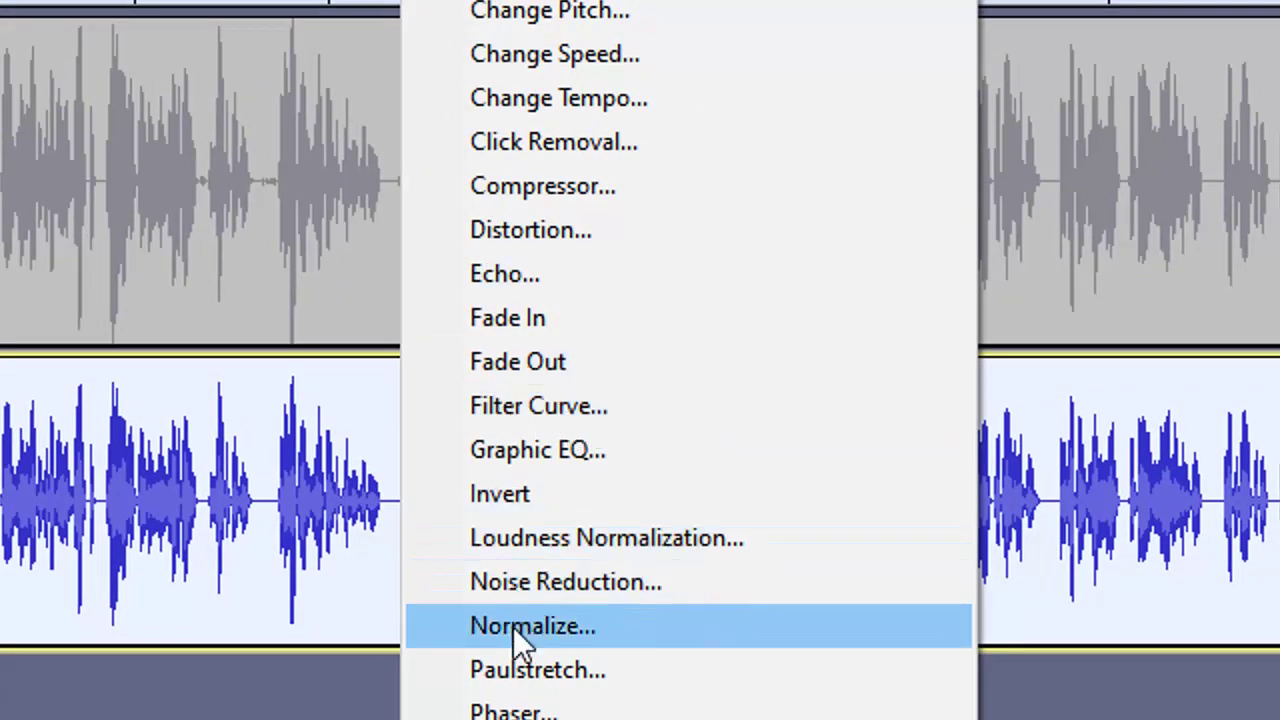
pyautogui.click(621, 405)
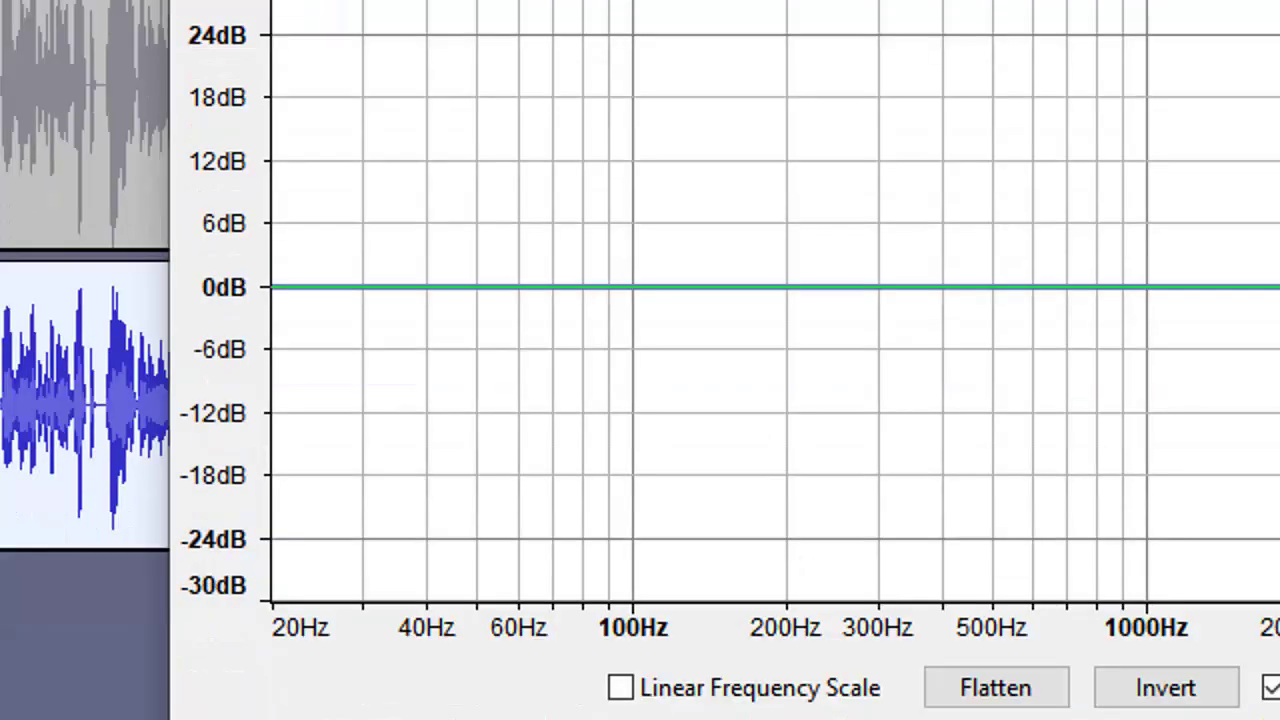
pyautogui.click(235, 719)
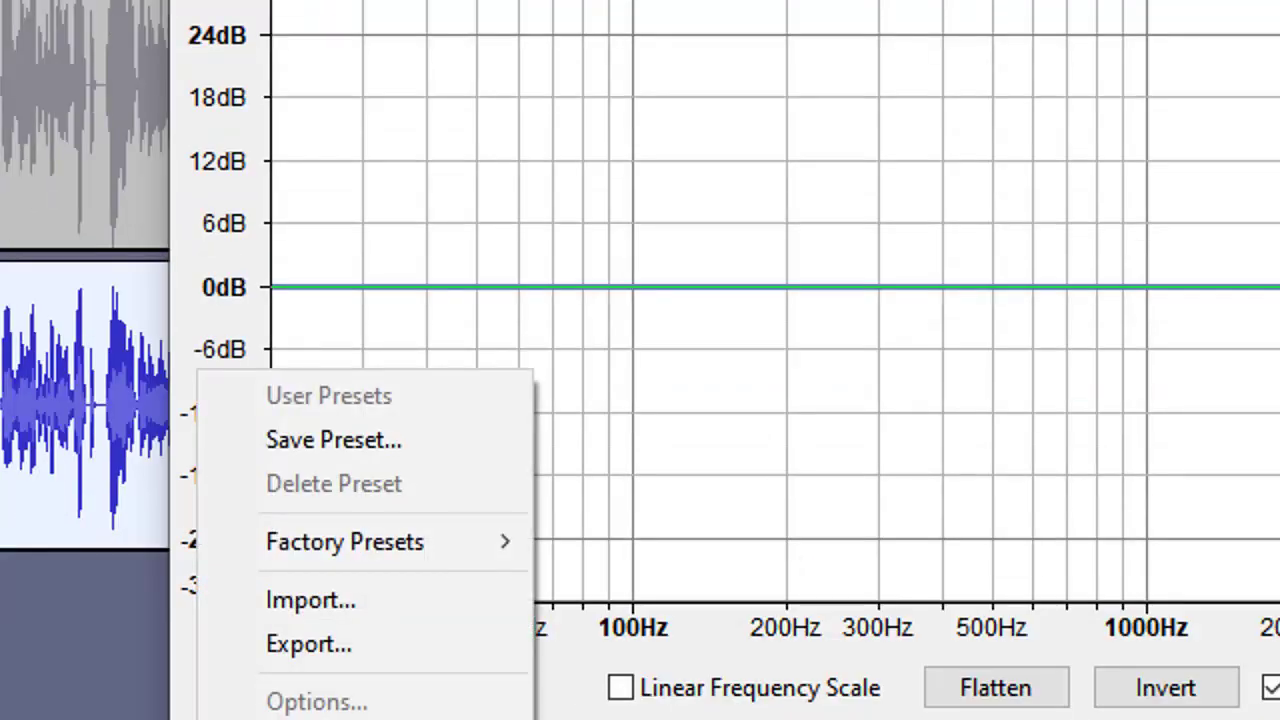
pyautogui.moveTo(323, 549)
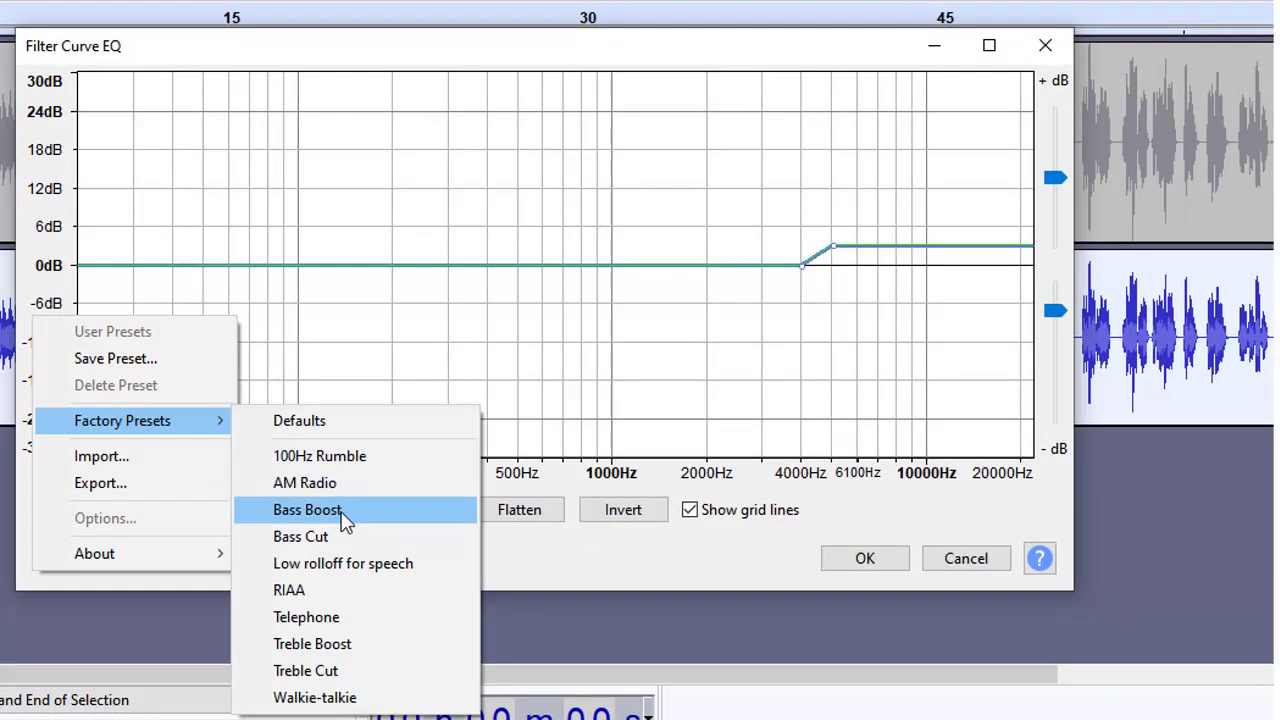
pyautogui.click(307, 510)
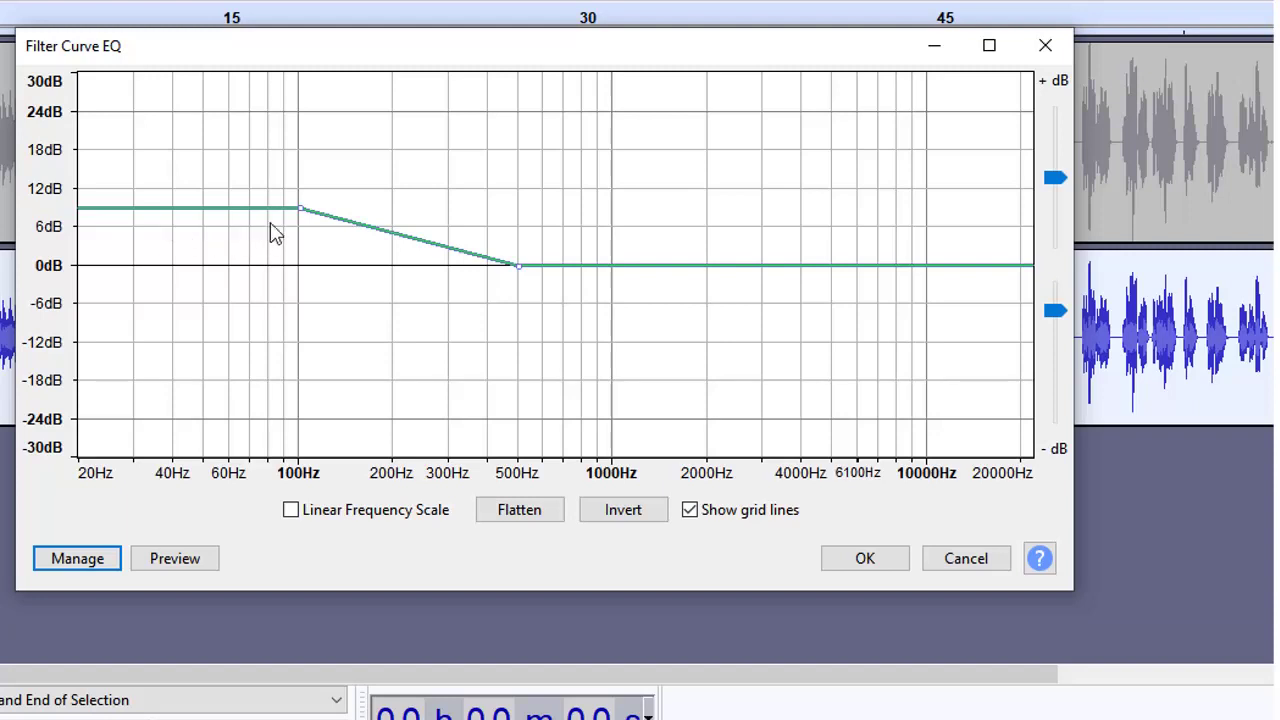
pyautogui.moveTo(300, 212); pyautogui.dragTo(300, 250)
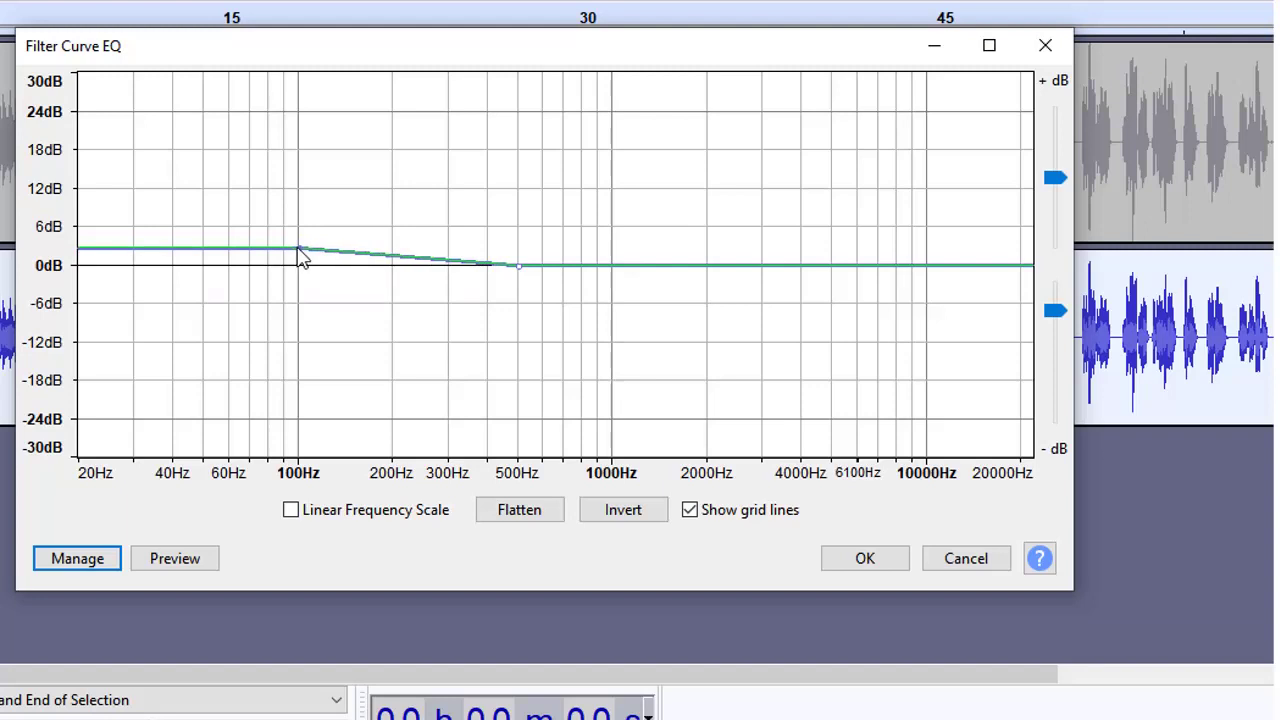
pyautogui.moveTo(300, 250); pyautogui.dragTo(300, 247)
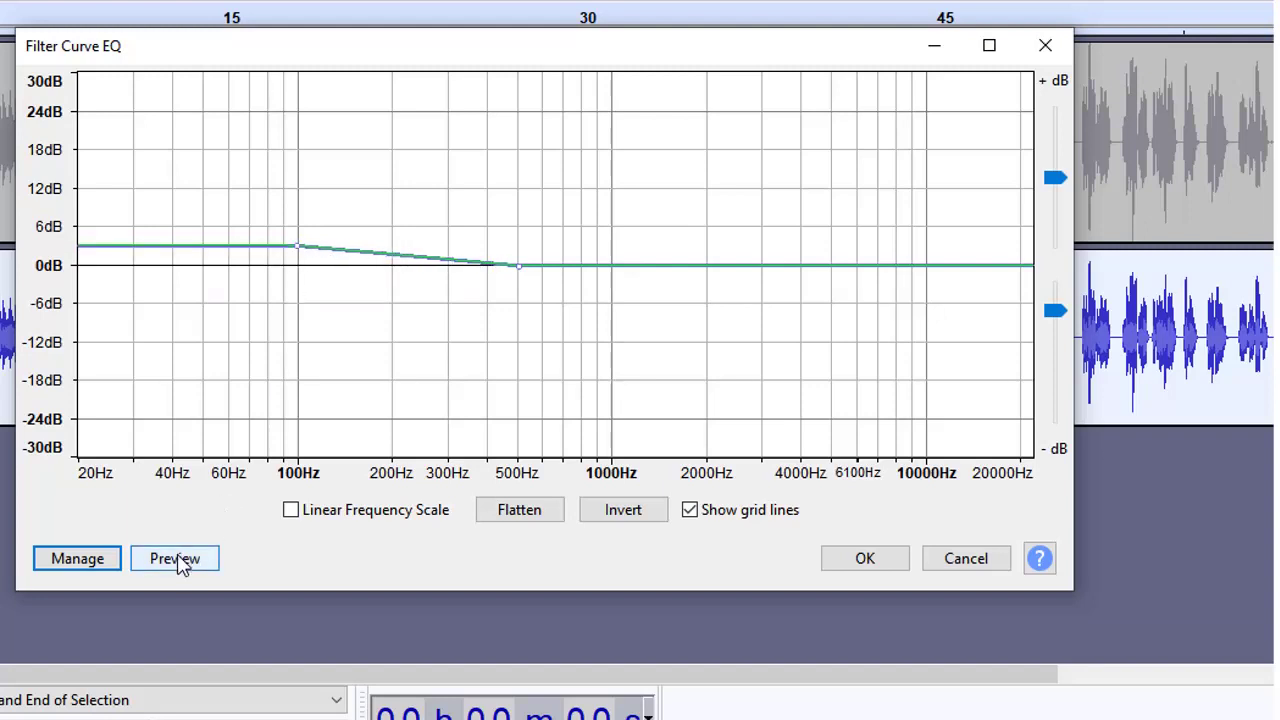
pyautogui.click(865, 560)
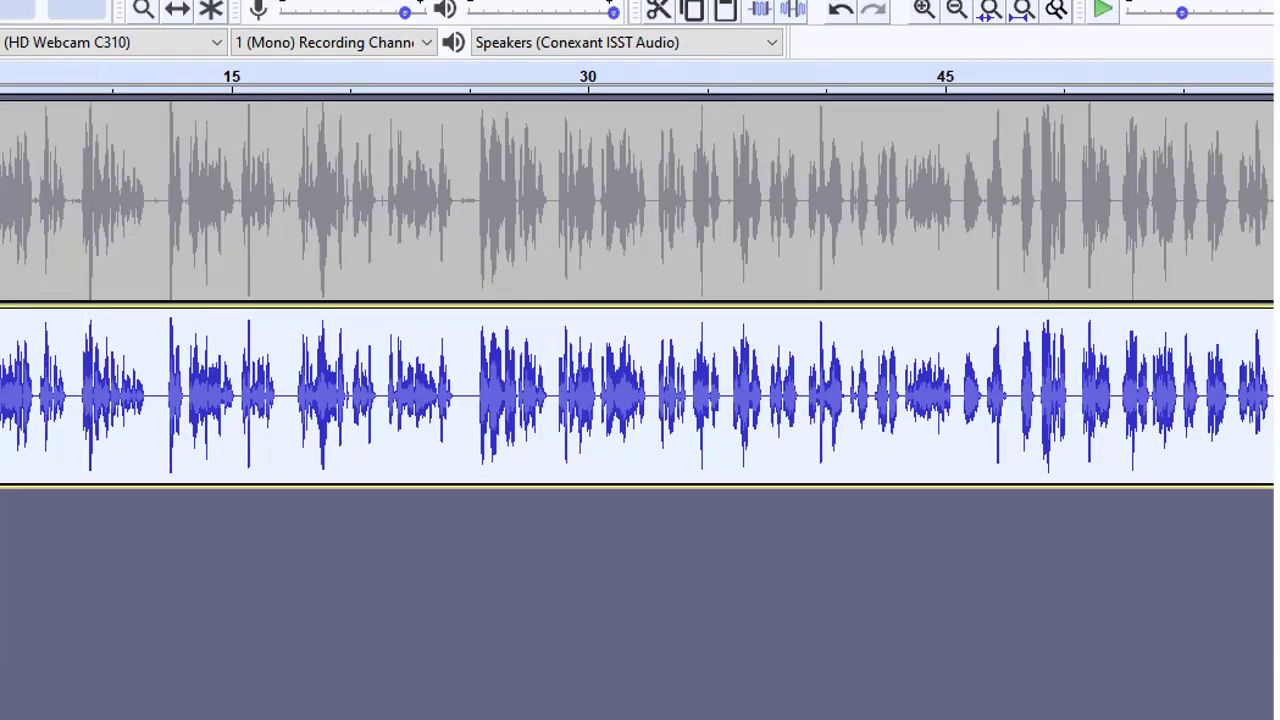
# Apply a Filter Curve to the duplicate track using the Treble Boost preset, with its upper point near 5000 Hz lowered to about 3 dB.
pyautogui.click(180, 0)
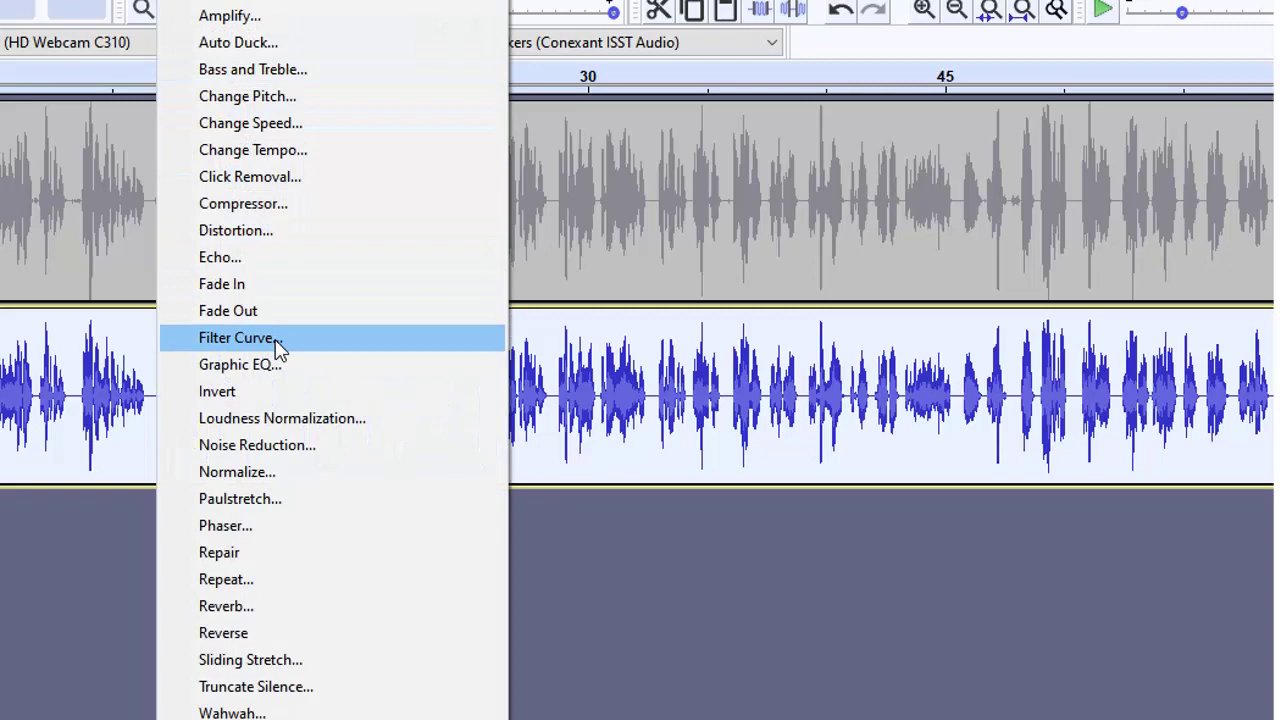
pyautogui.click(278, 347)
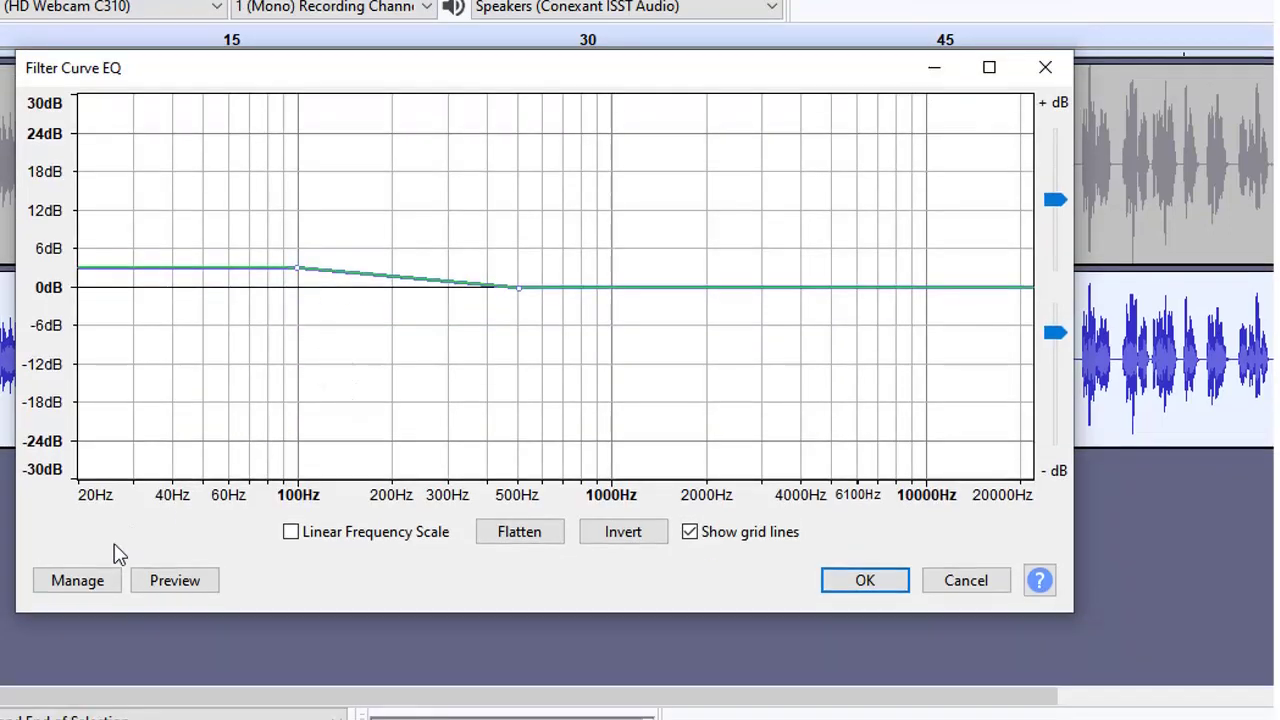
pyautogui.click(94, 579)
pyautogui.moveTo(137, 447)
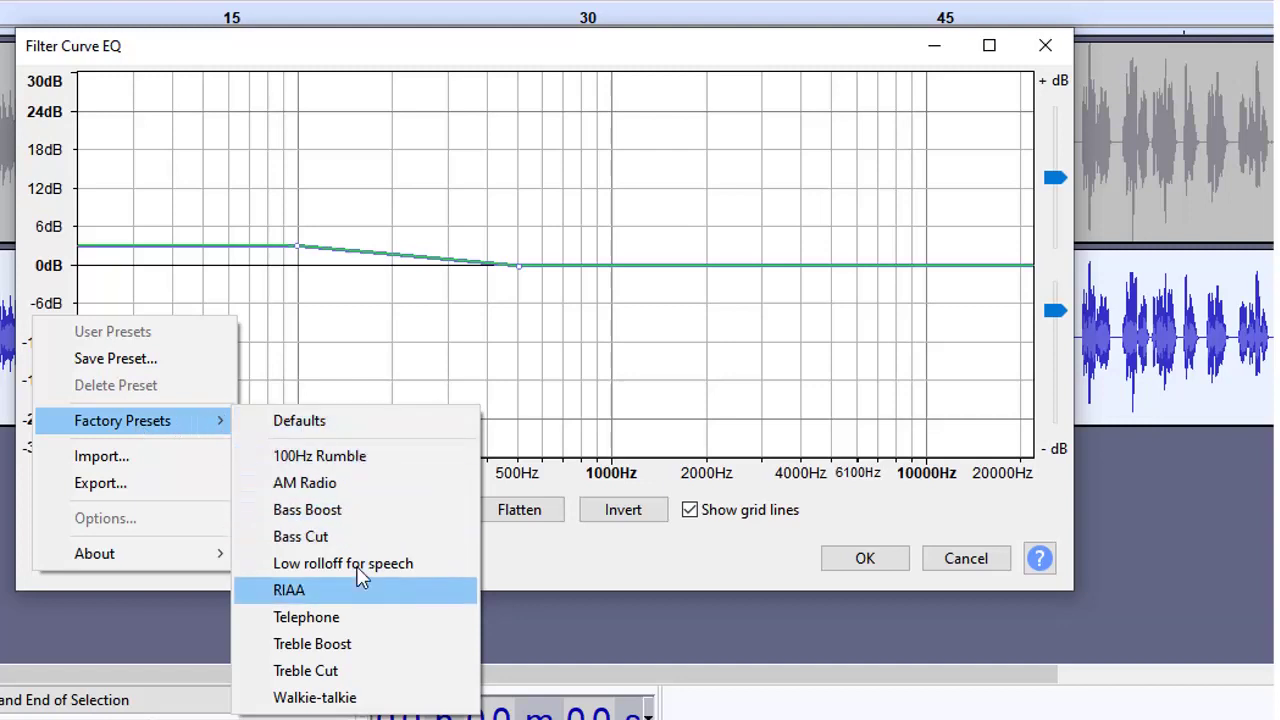
pyautogui.click(348, 649)
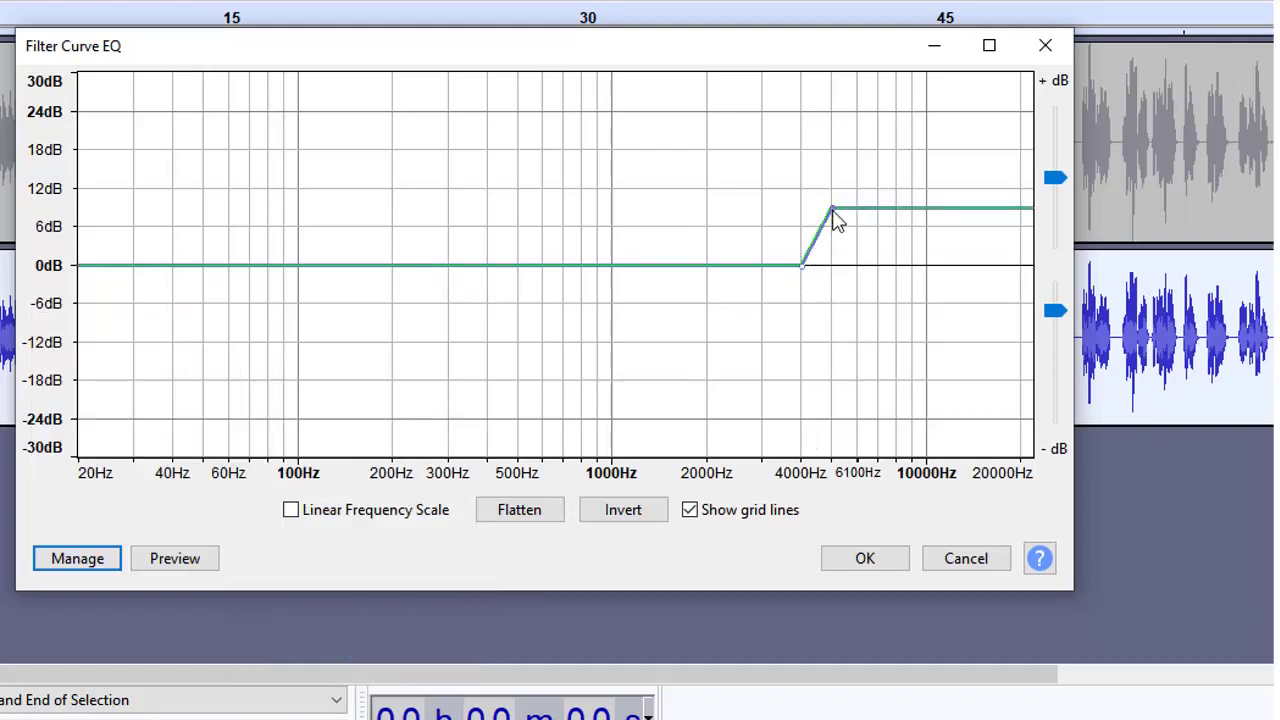
pyautogui.moveTo(832, 210); pyautogui.dragTo(836, 249)
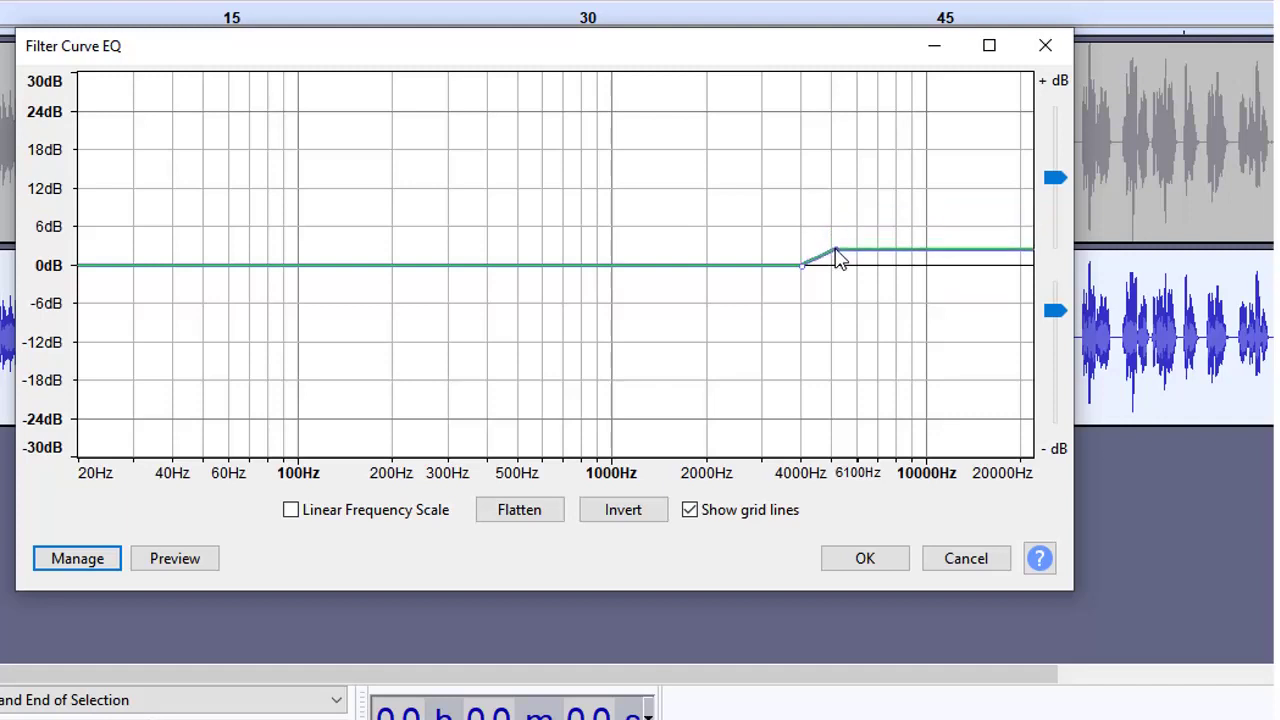
pyautogui.moveTo(836, 249); pyautogui.dragTo(838, 251)
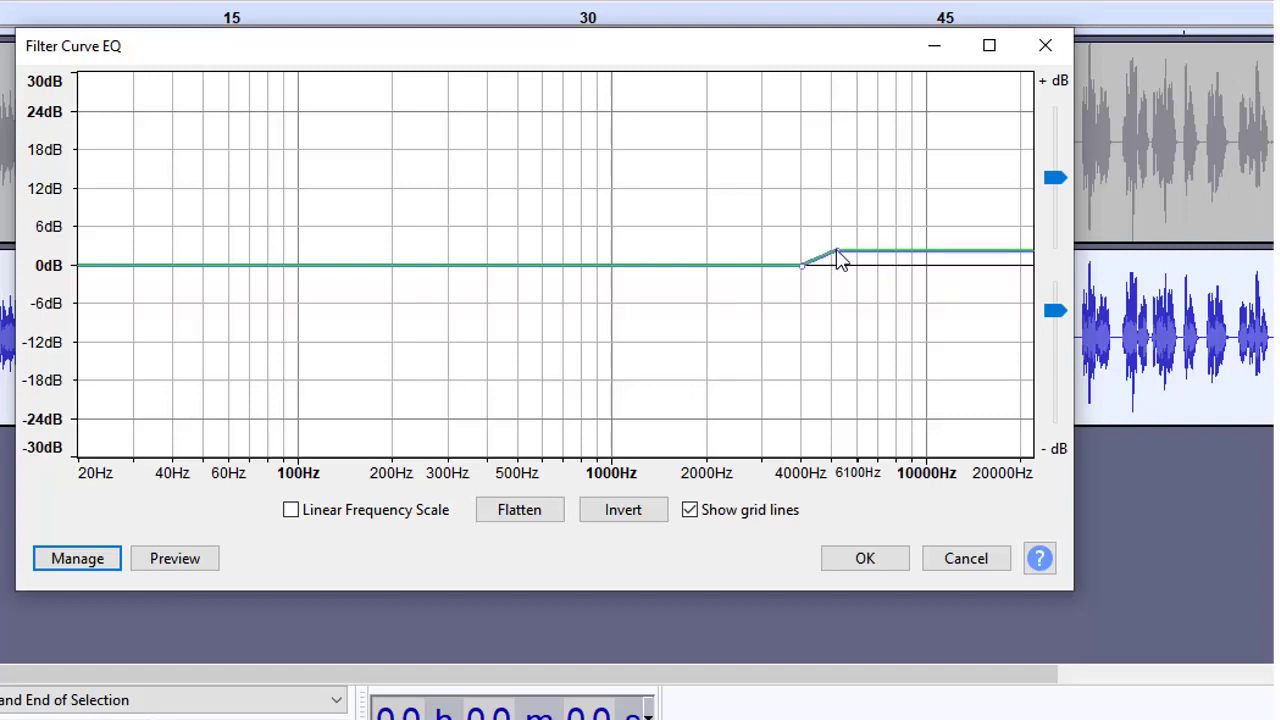
pyautogui.moveTo(836, 251); pyautogui.dragTo(836, 246)
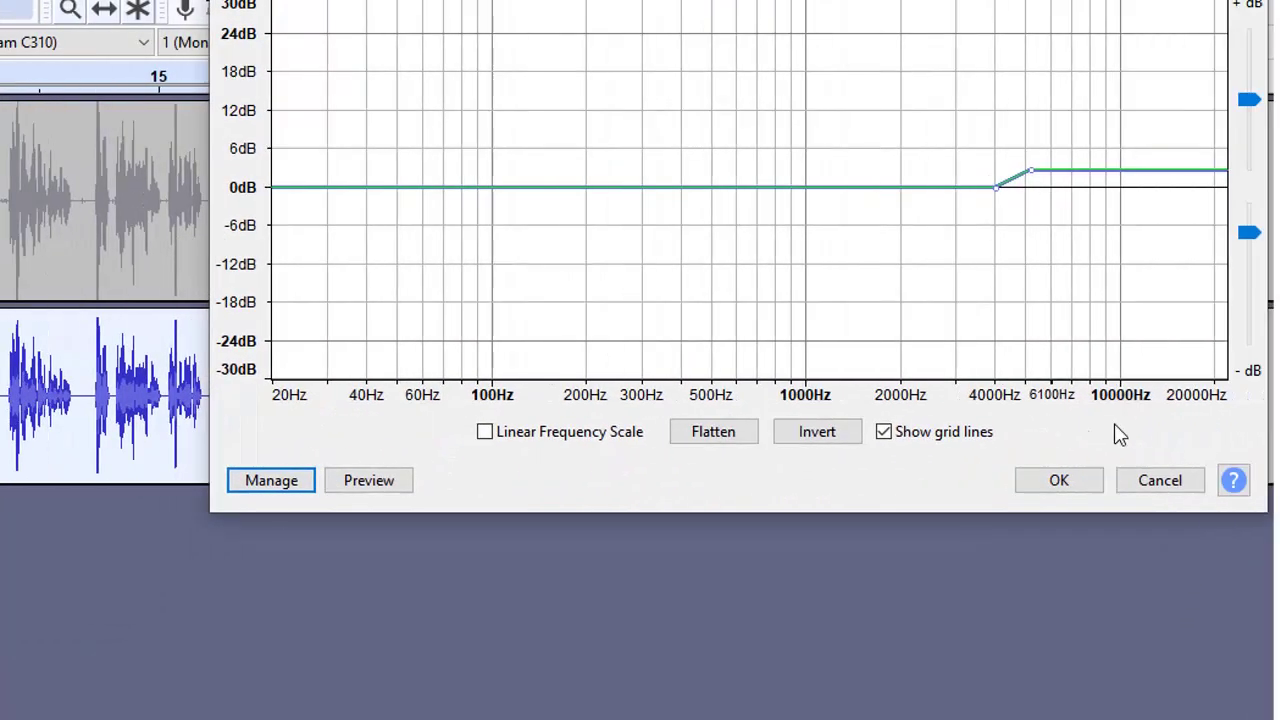
pyautogui.click(1028, 481)
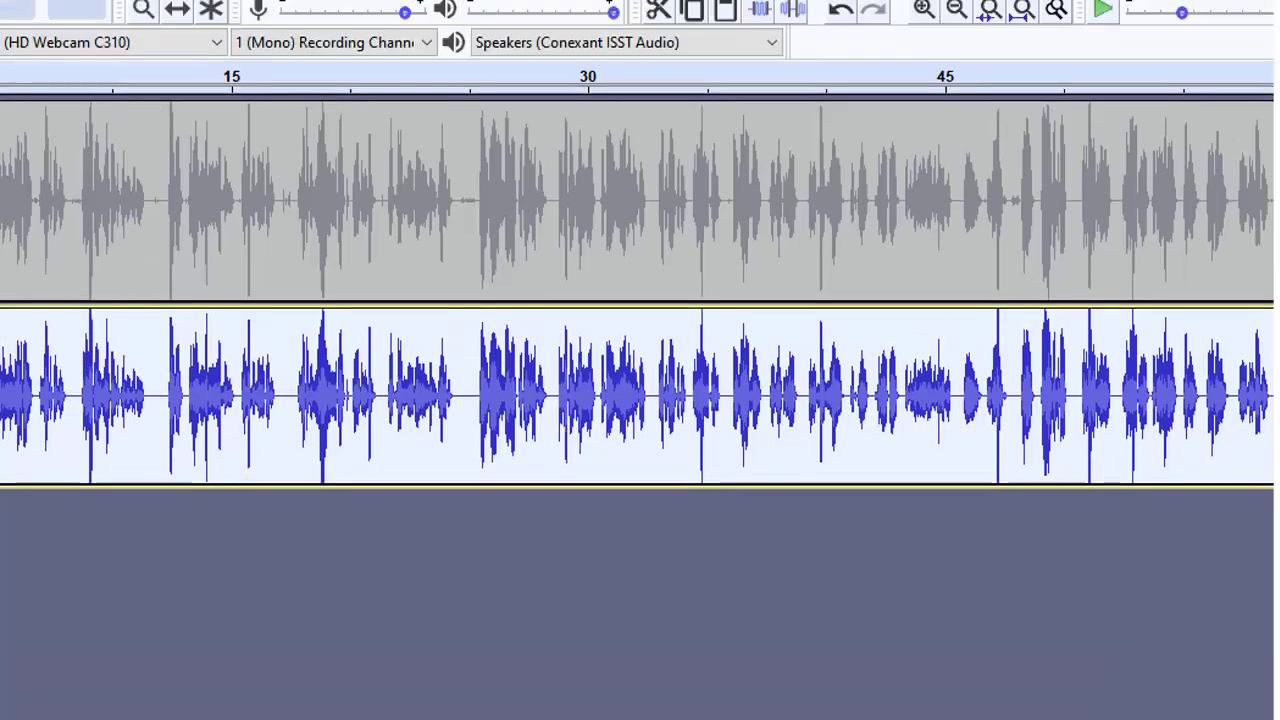
# Normalize the equalized duplicate track to a -1.0 dB peak and play the result.
pyautogui.hotkey('alt', 'c')
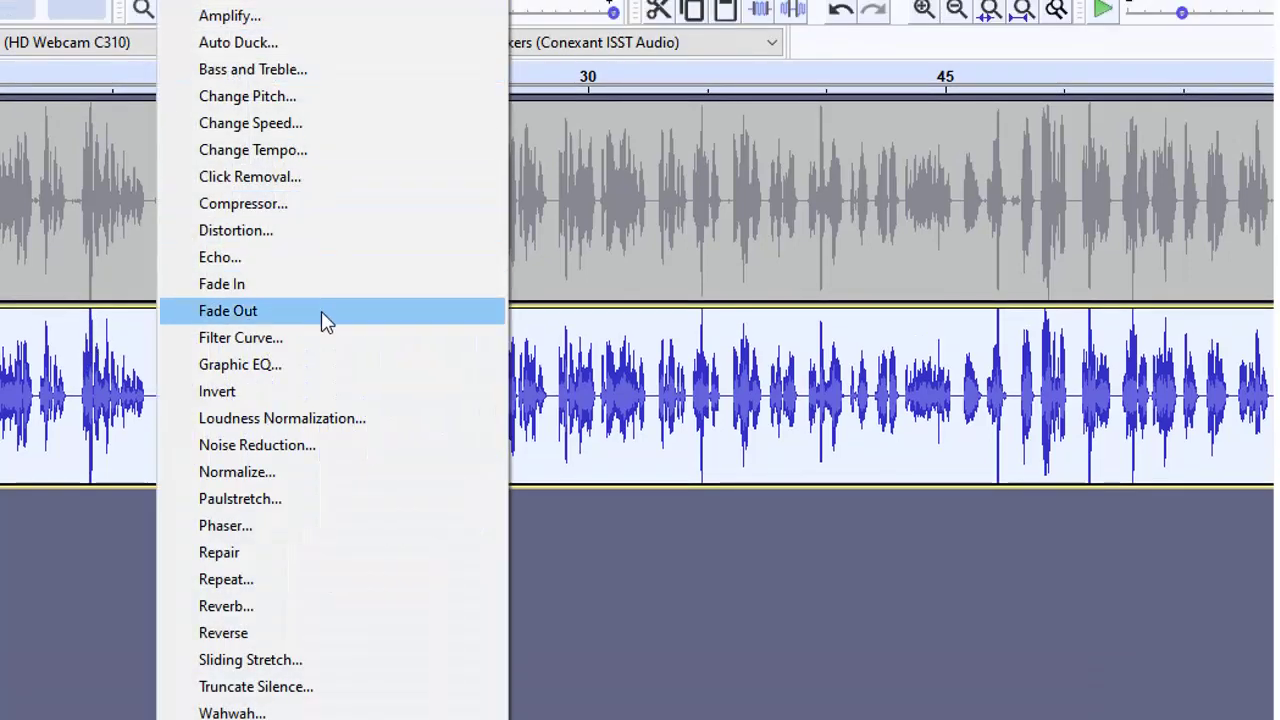
pyautogui.click(326, 473)
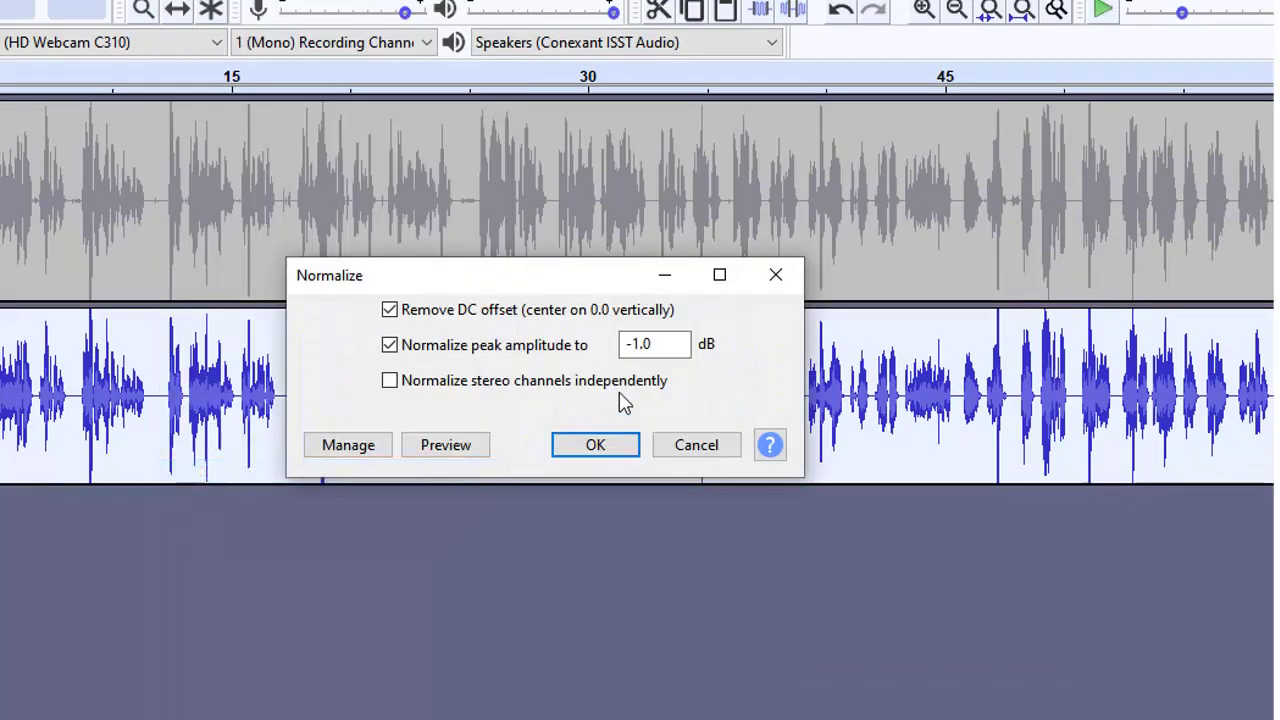
pyautogui.click(610, 451)
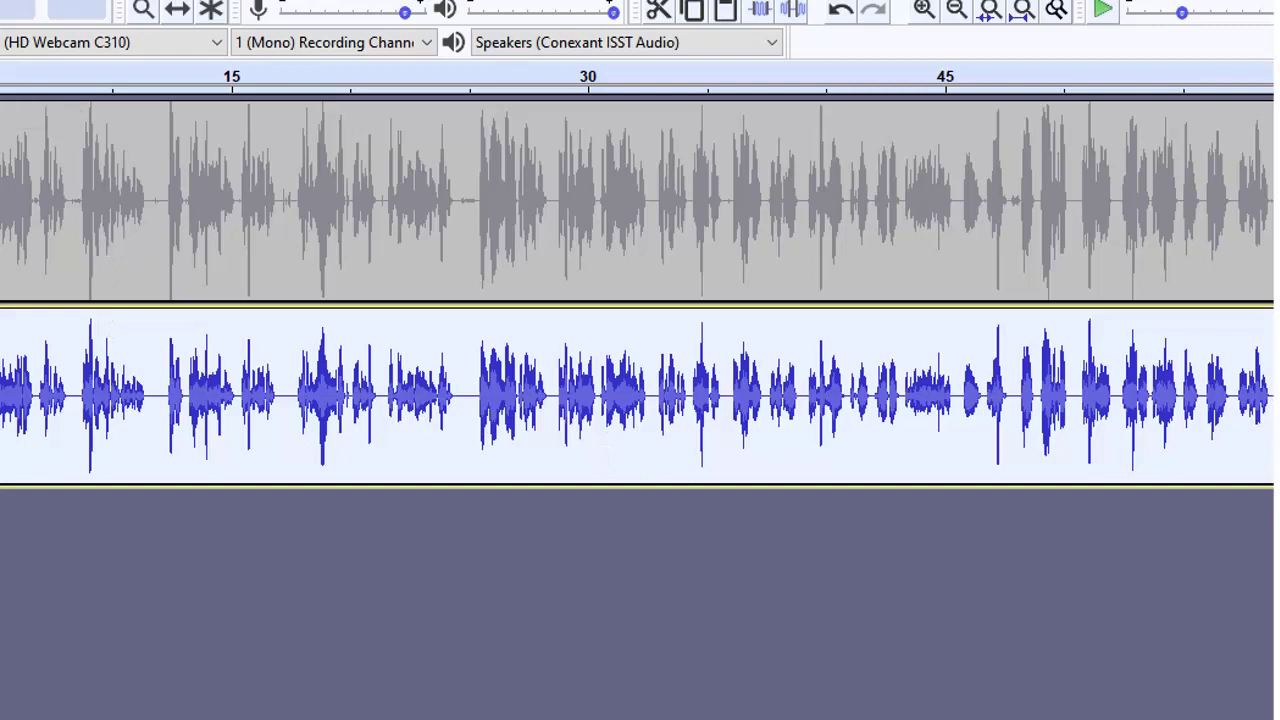
pyautogui.press('space')
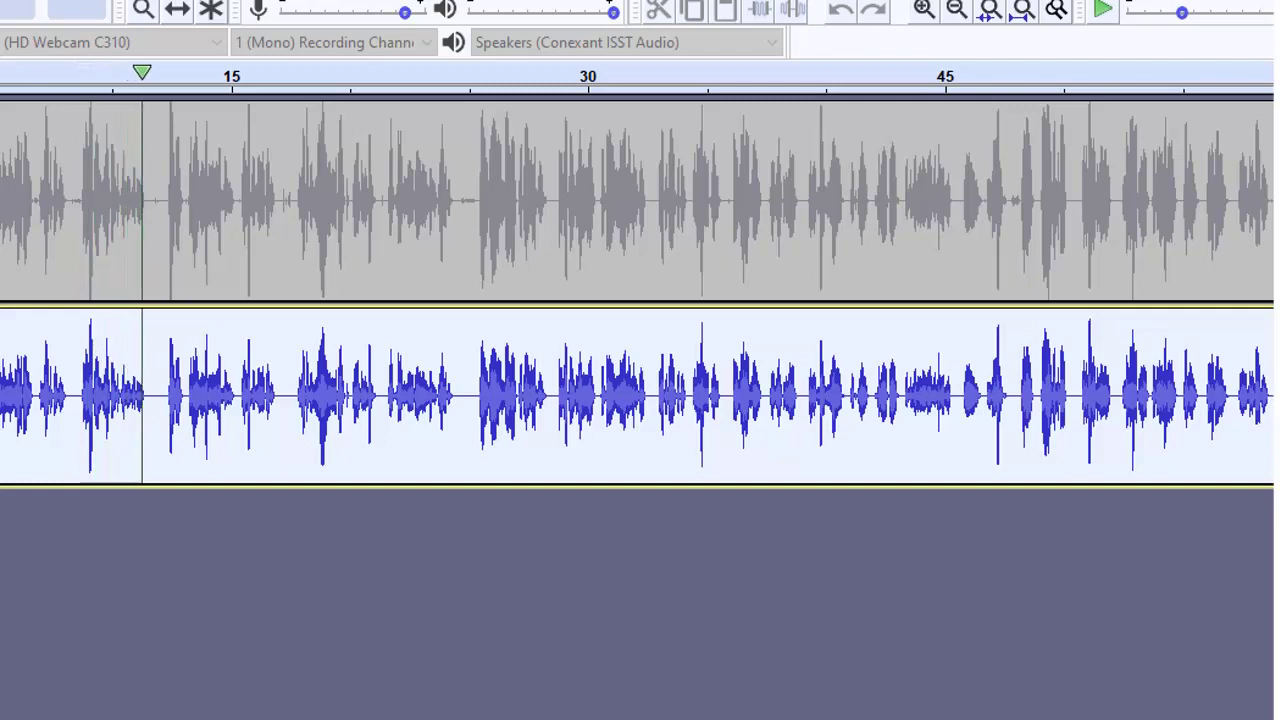
# Stop playback and normalize the whole duplicate track again to a -1.0 dB peak with DC offset removal.
pyautogui.press('space')
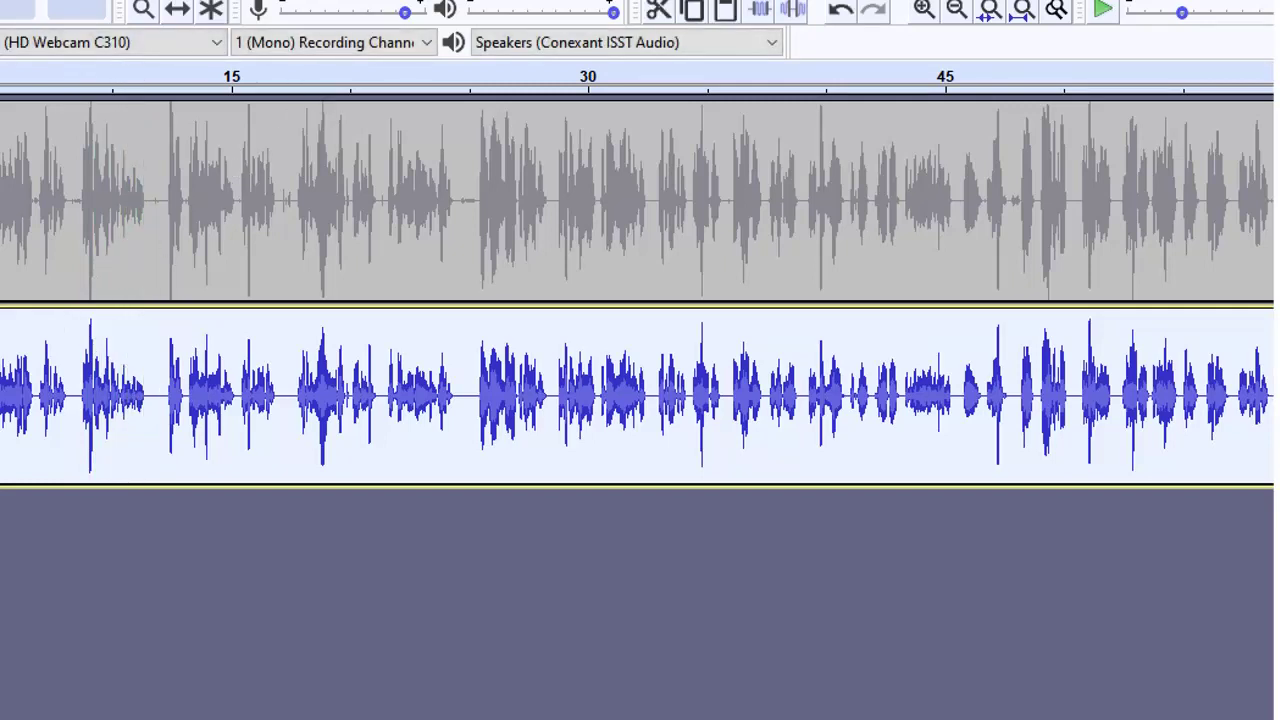
pyautogui.hotkey('ctrl', 'shift', 'a')
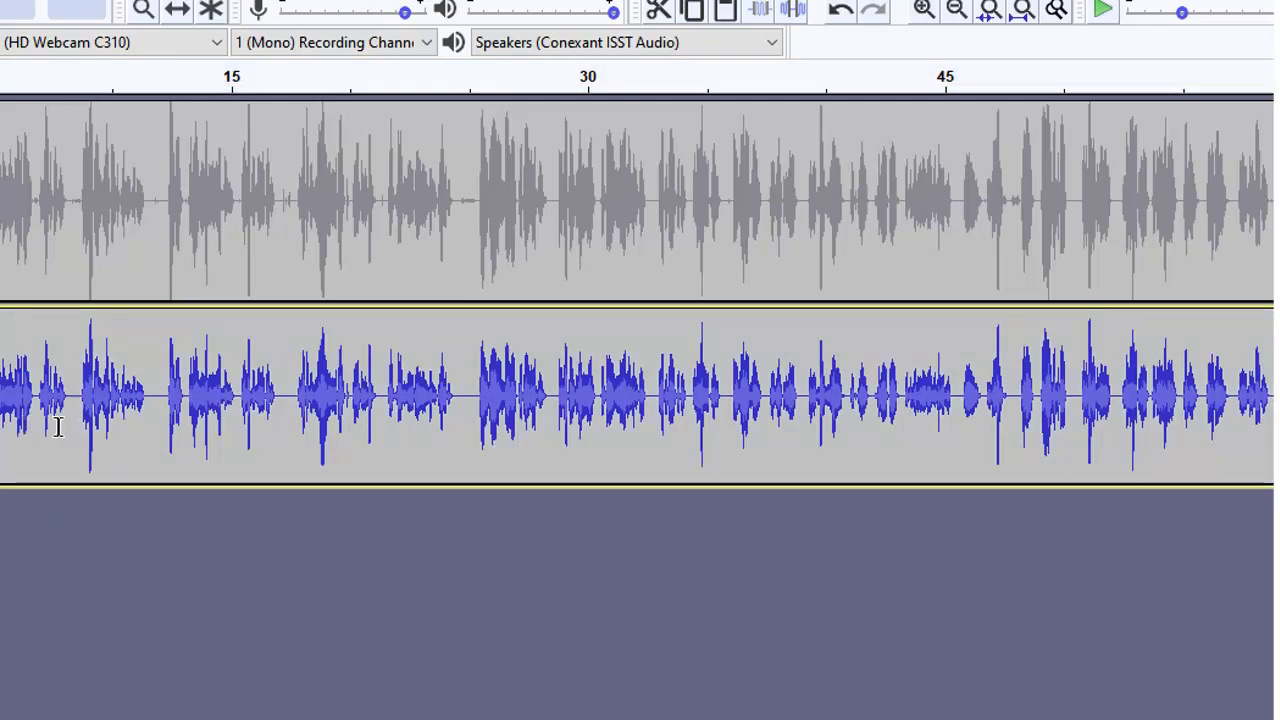
pyautogui.doubleClick(146, 366)
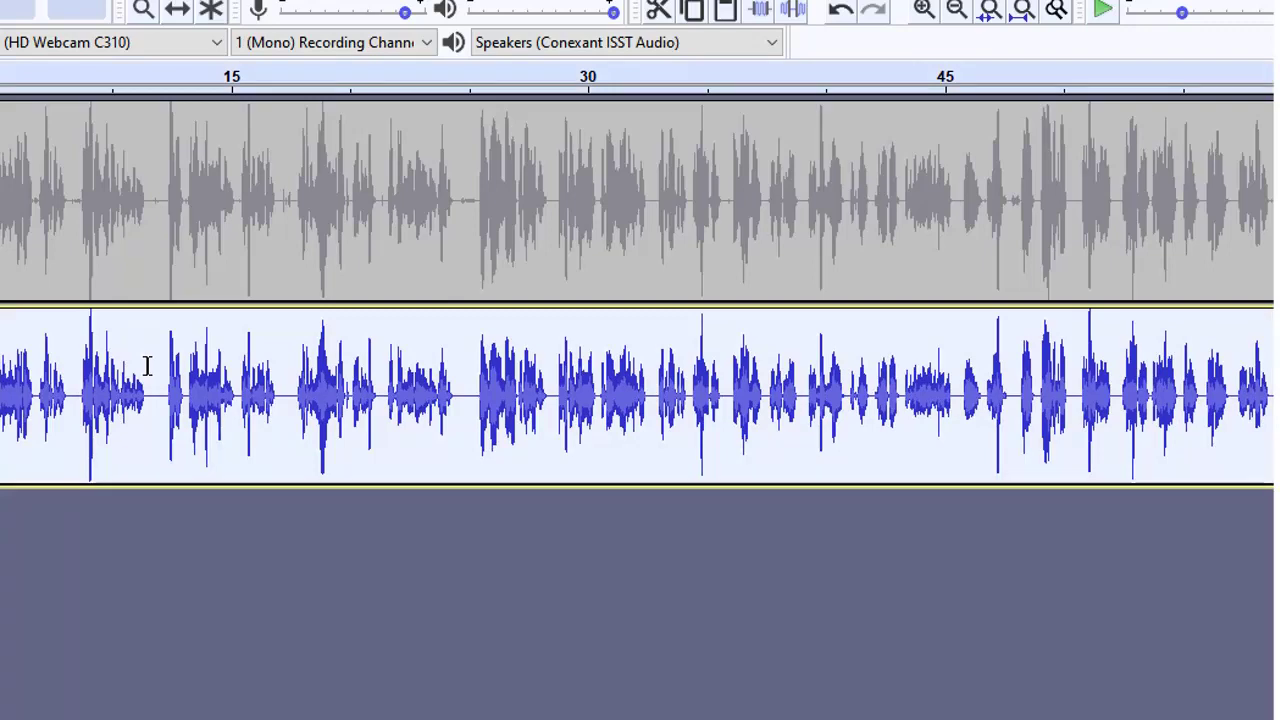
pyautogui.click(185, 0)
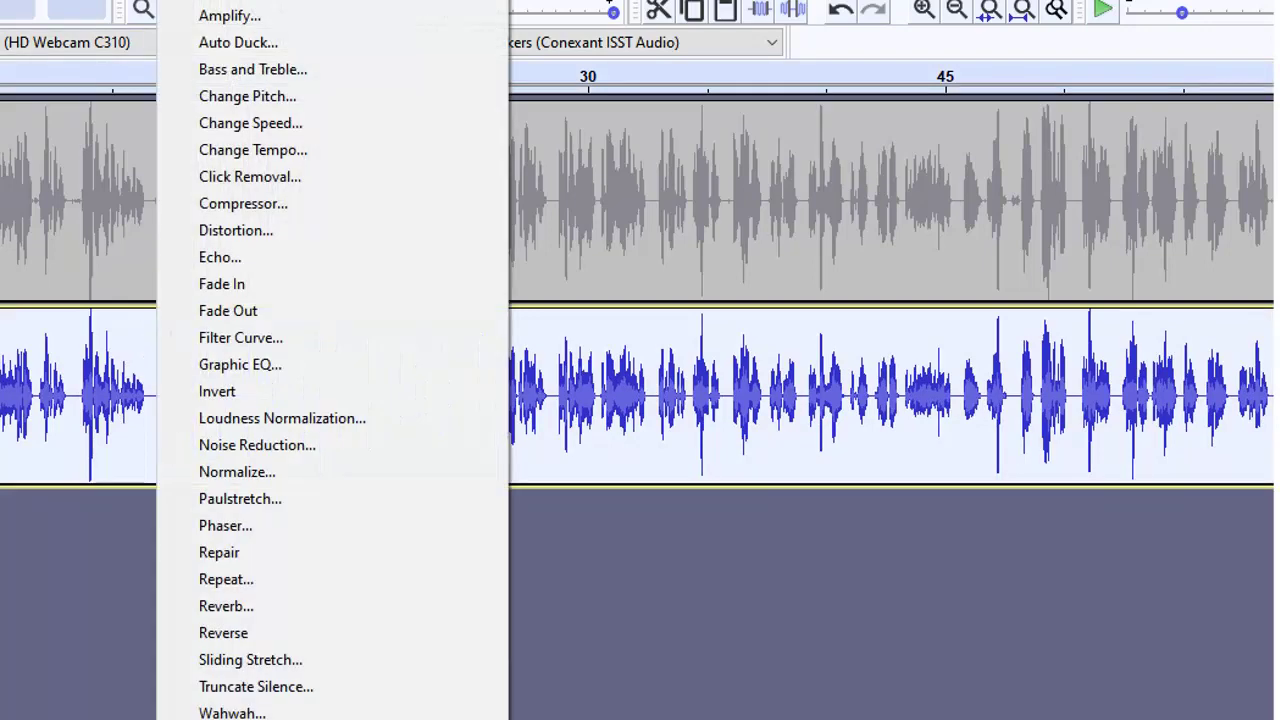
pyautogui.click(331, 480)
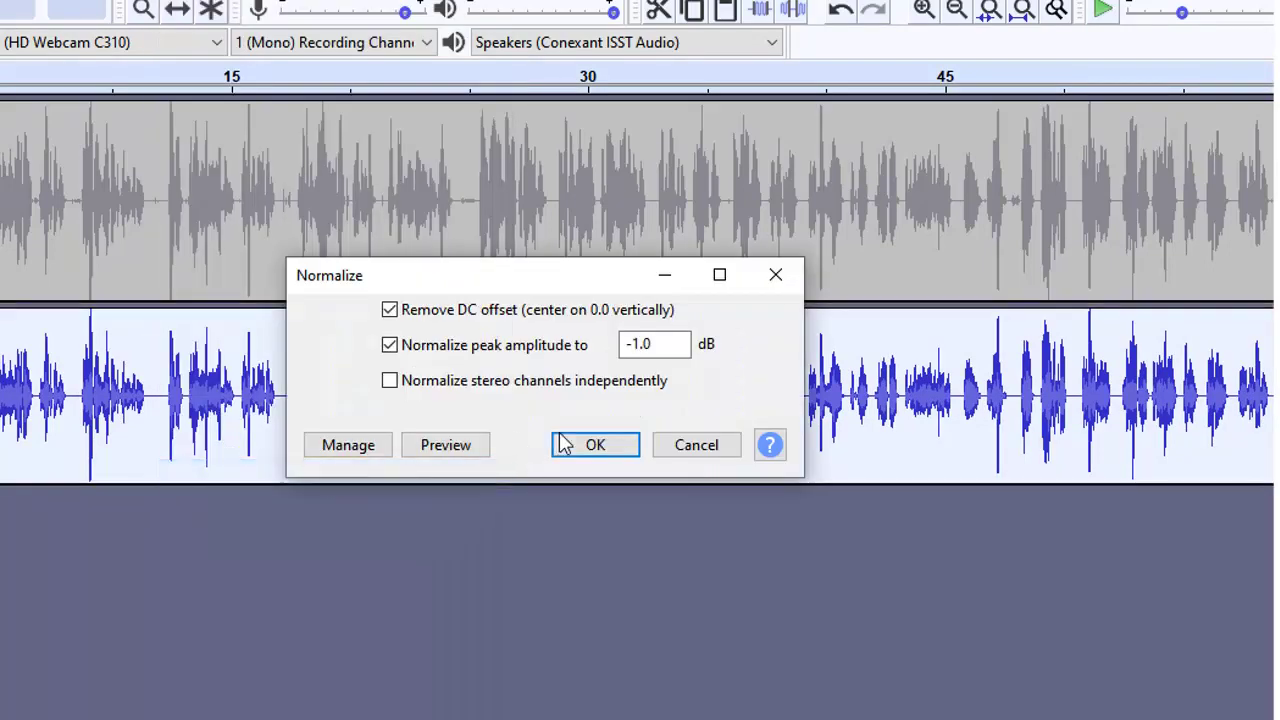
pyautogui.click(597, 445)
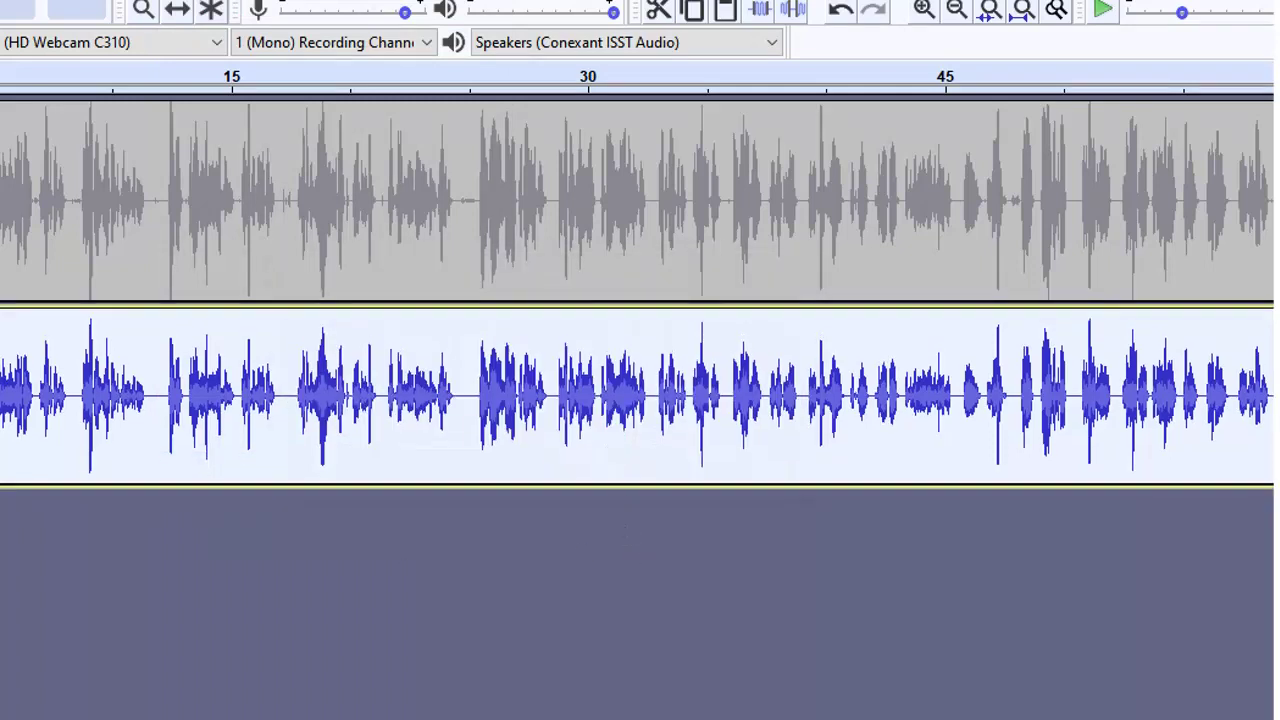
# Clear the selection and play the cleaned duplicate track to check the sound.
pyautogui.hotkey('ctrl', 'shift', 'a')
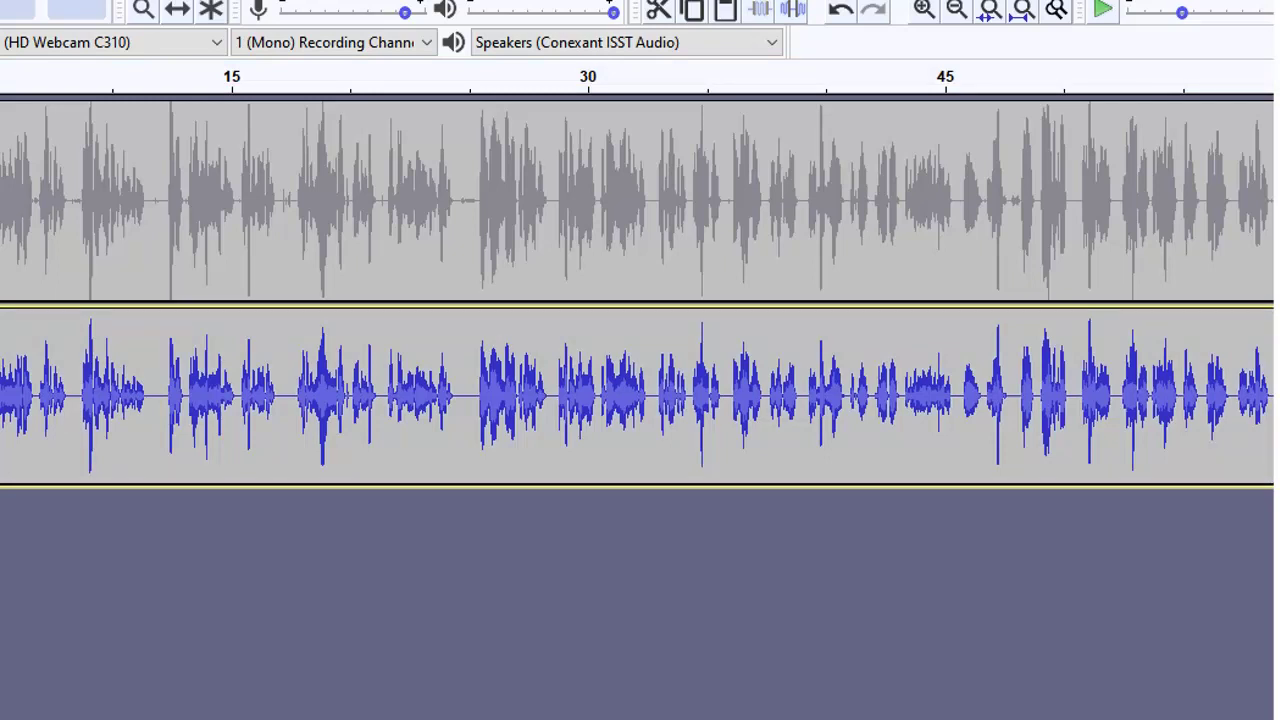
pyautogui.press('space')
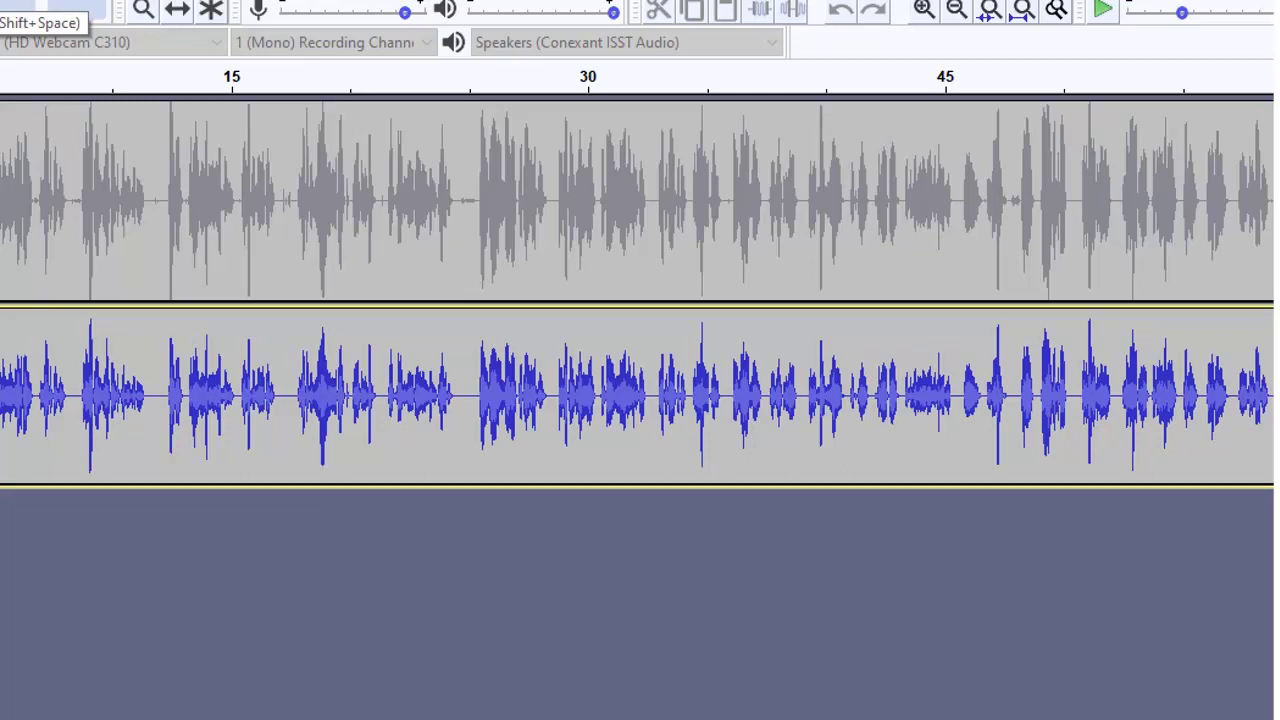
pyautogui.click(18, 424)
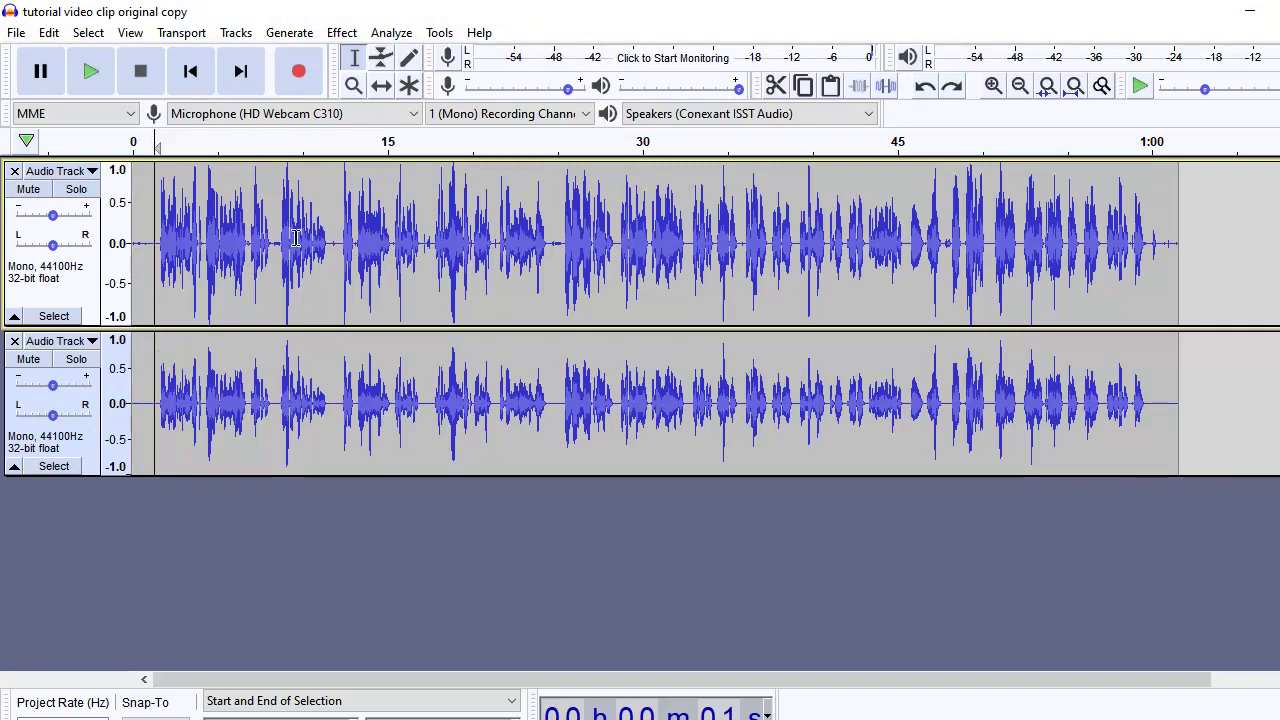
# Delete the original voice track and import the music-clip file from the Audio folder as a new track.
pyautogui.click(14, 171)
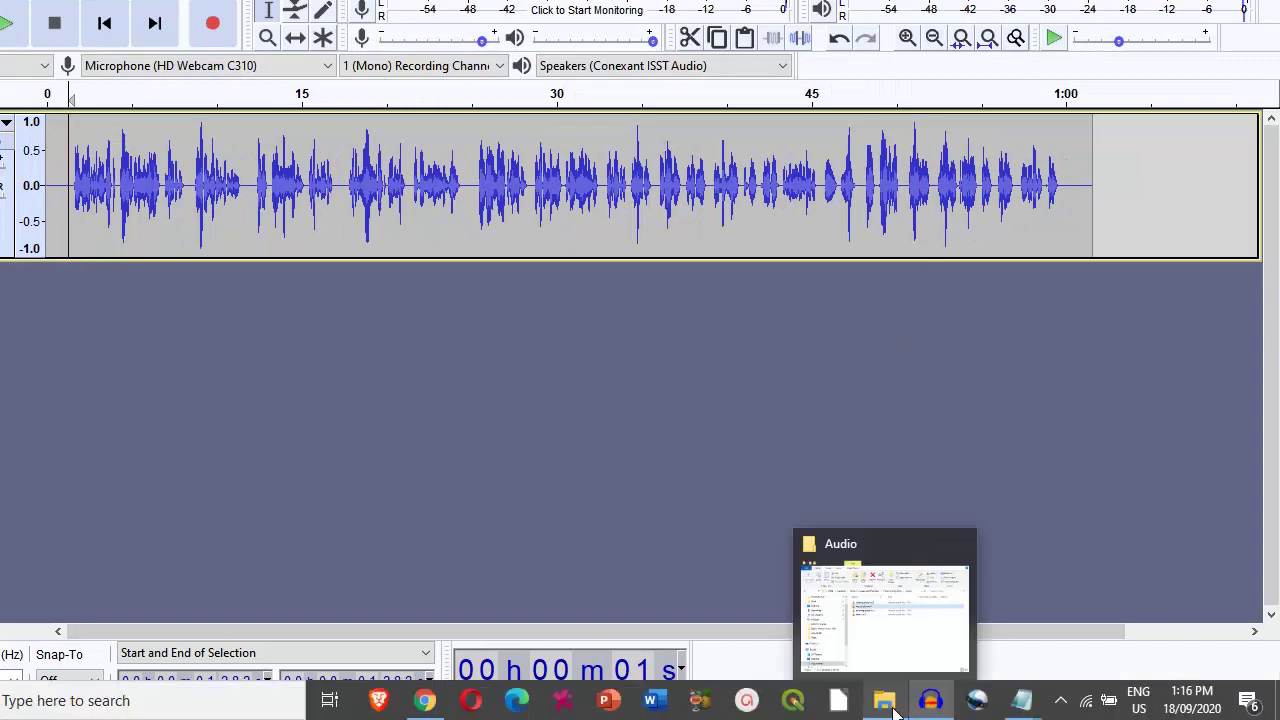
pyautogui.click(886, 706)
pyautogui.moveTo(762, 230); pyautogui.dragTo(228, 383)
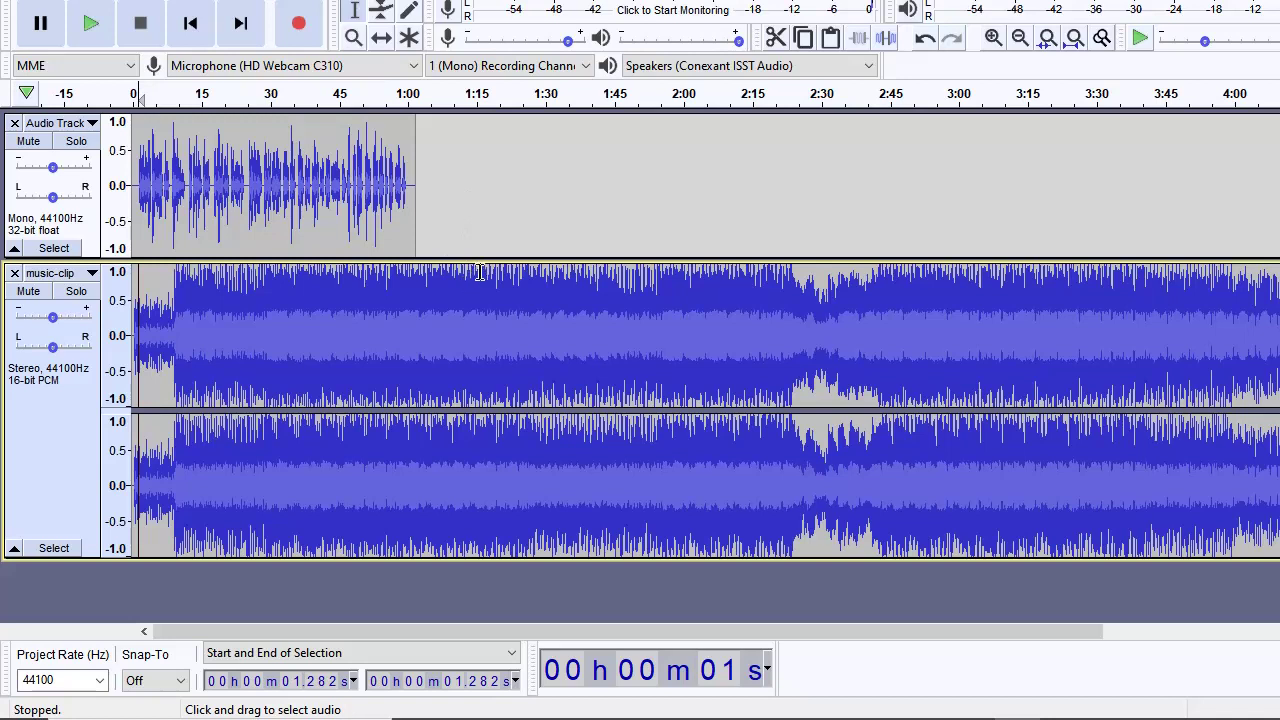
# Trim the end of the music-clip track by cutting everything after about 1:08.
pyautogui.click(513, 272)
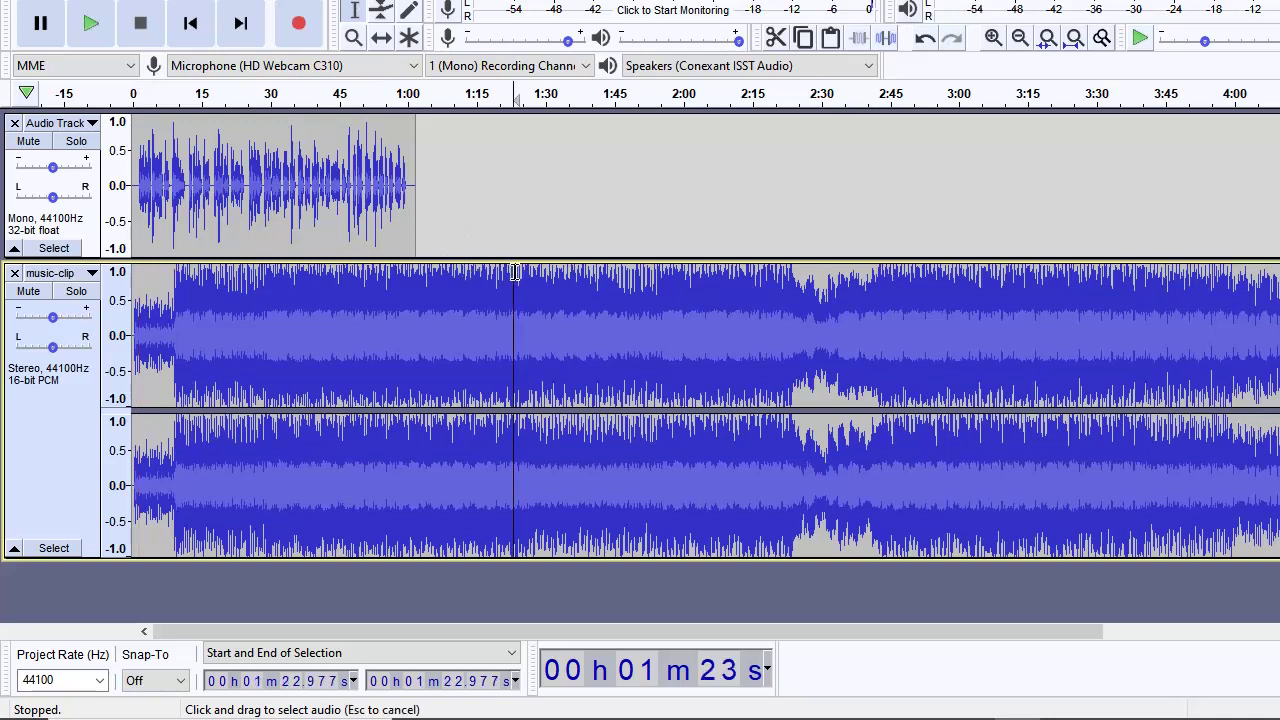
pyautogui.moveTo(513, 272); pyautogui.dragTo(1245, 297)
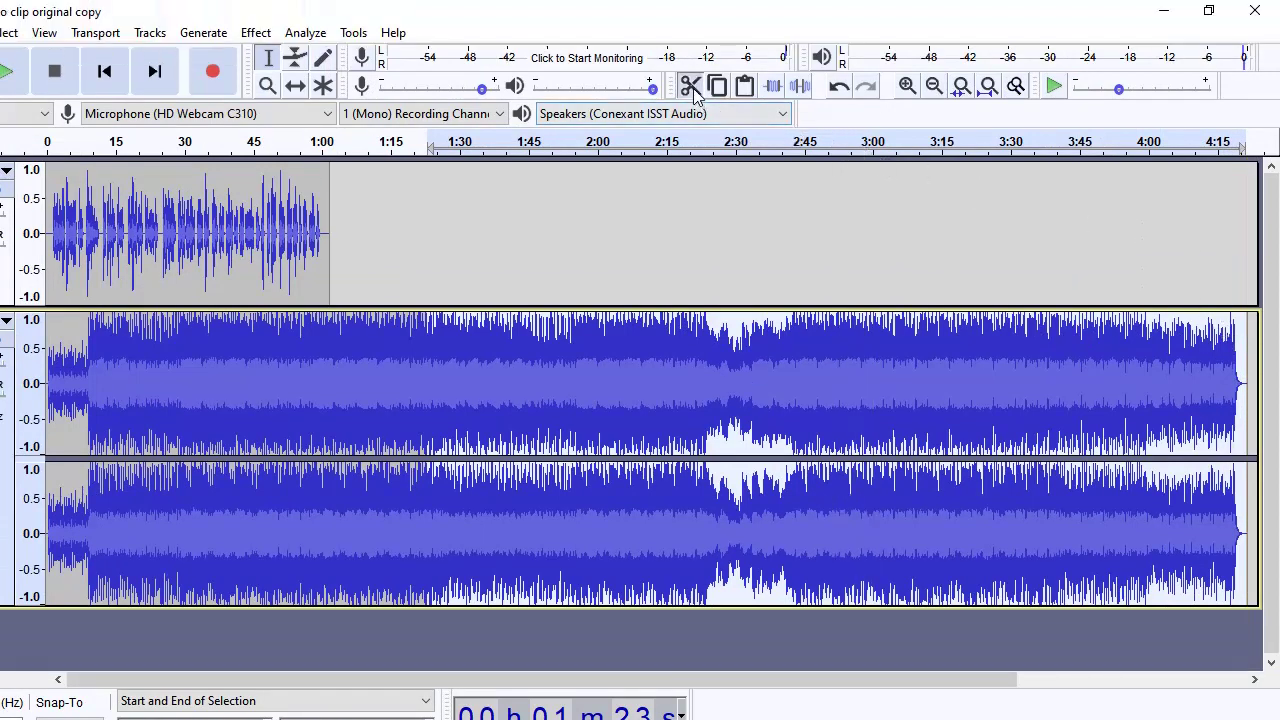
pyautogui.click(688, 84)
pyautogui.moveTo(357, 322); pyautogui.dragTo(424, 332)
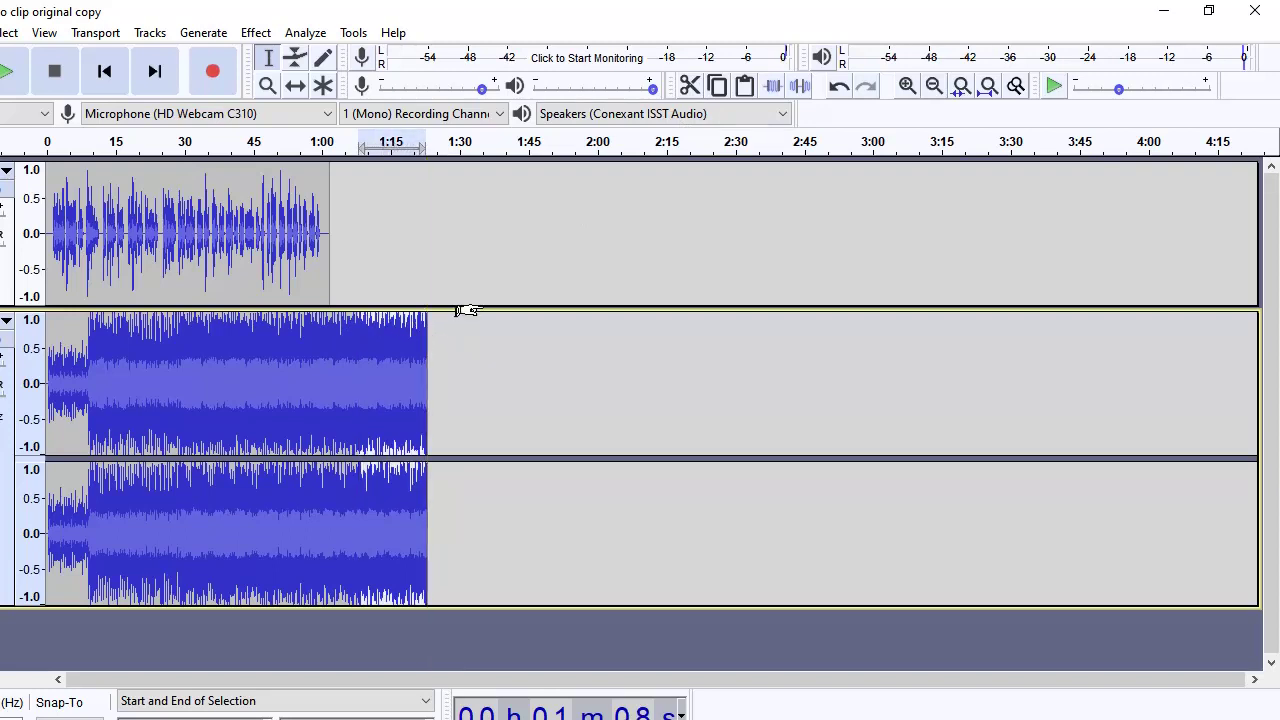
pyautogui.click(688, 84)
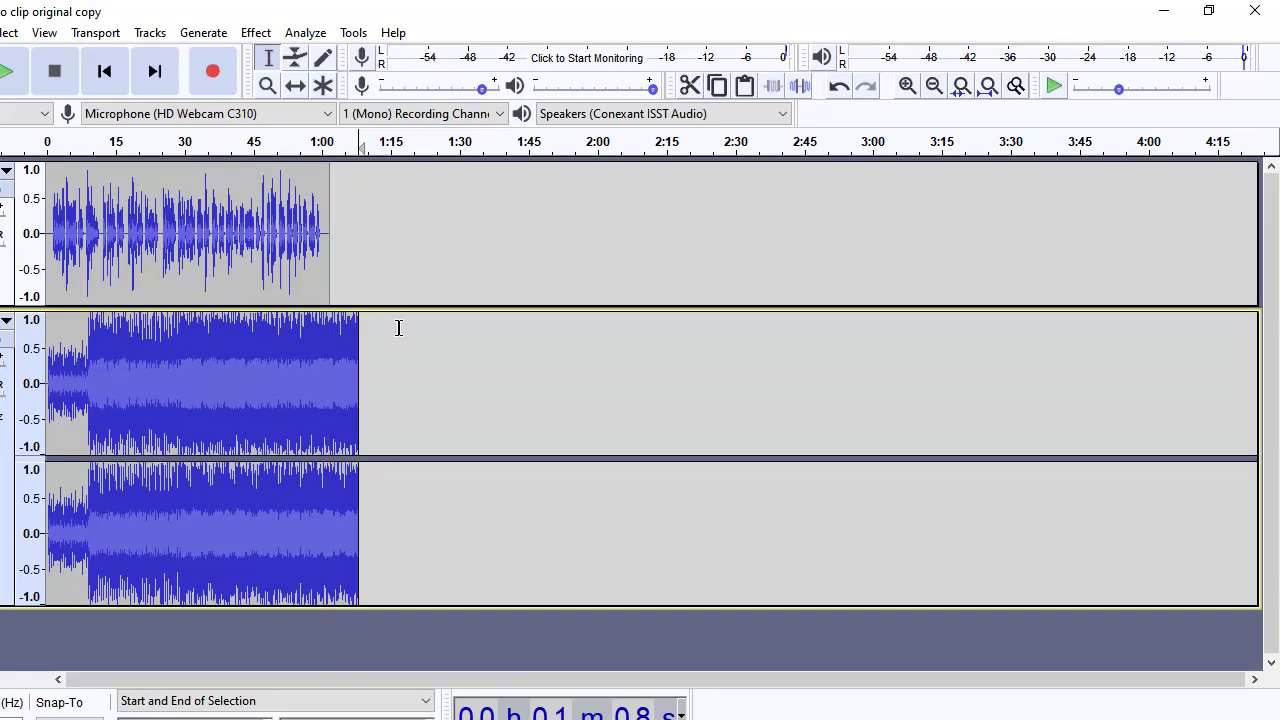
# Play the voice and music tracks together from the start of the project and stop after a few seconds.
pyautogui.click(988, 86)
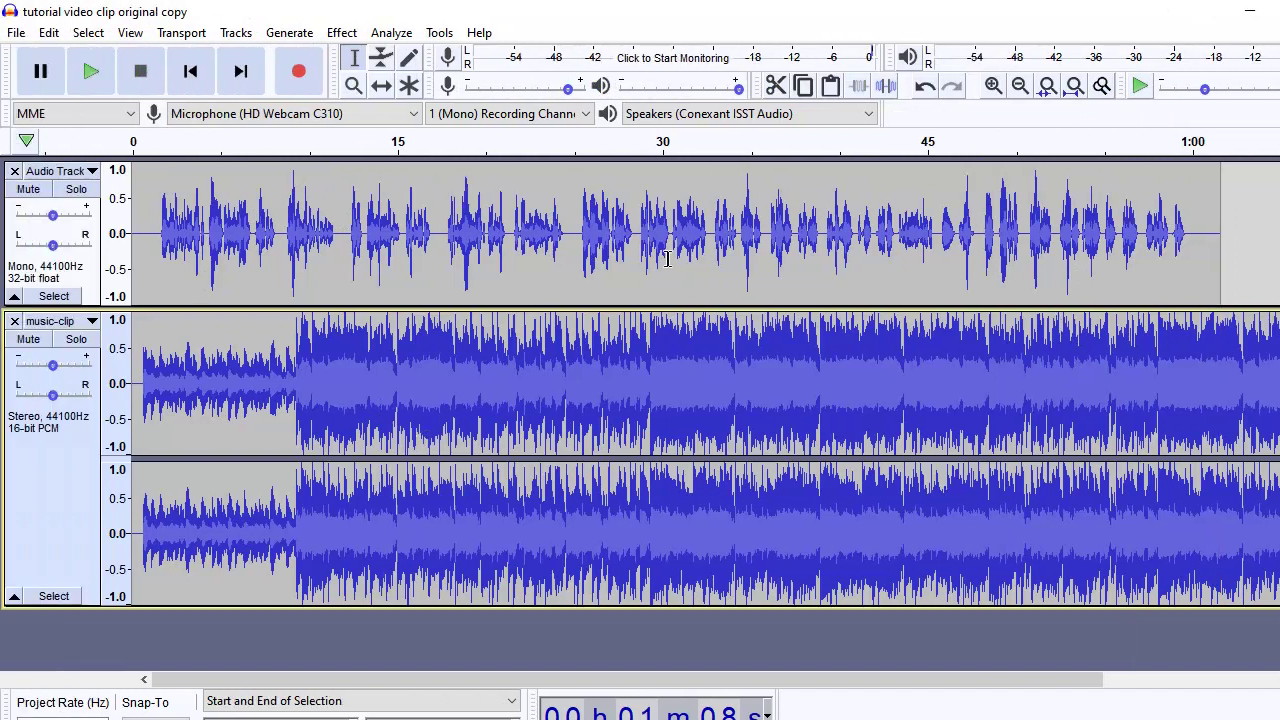
pyautogui.click(190, 75)
pyautogui.click(91, 71)
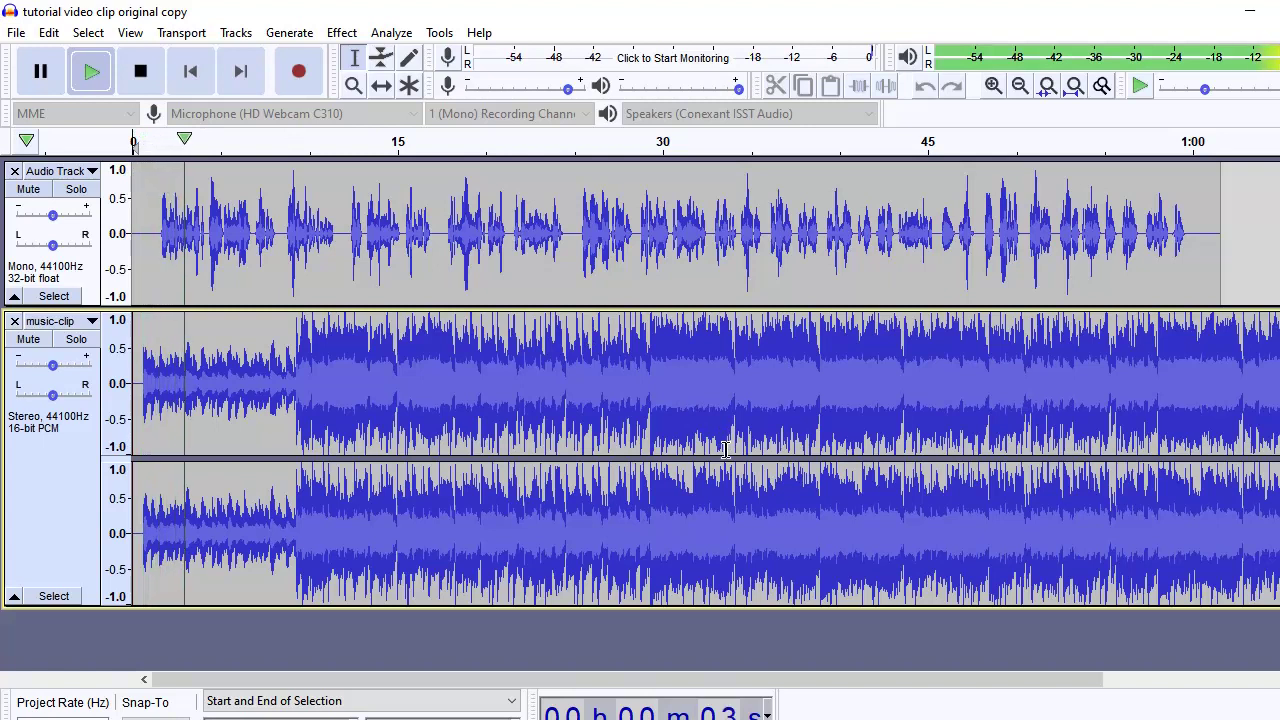
pyautogui.click(141, 73)
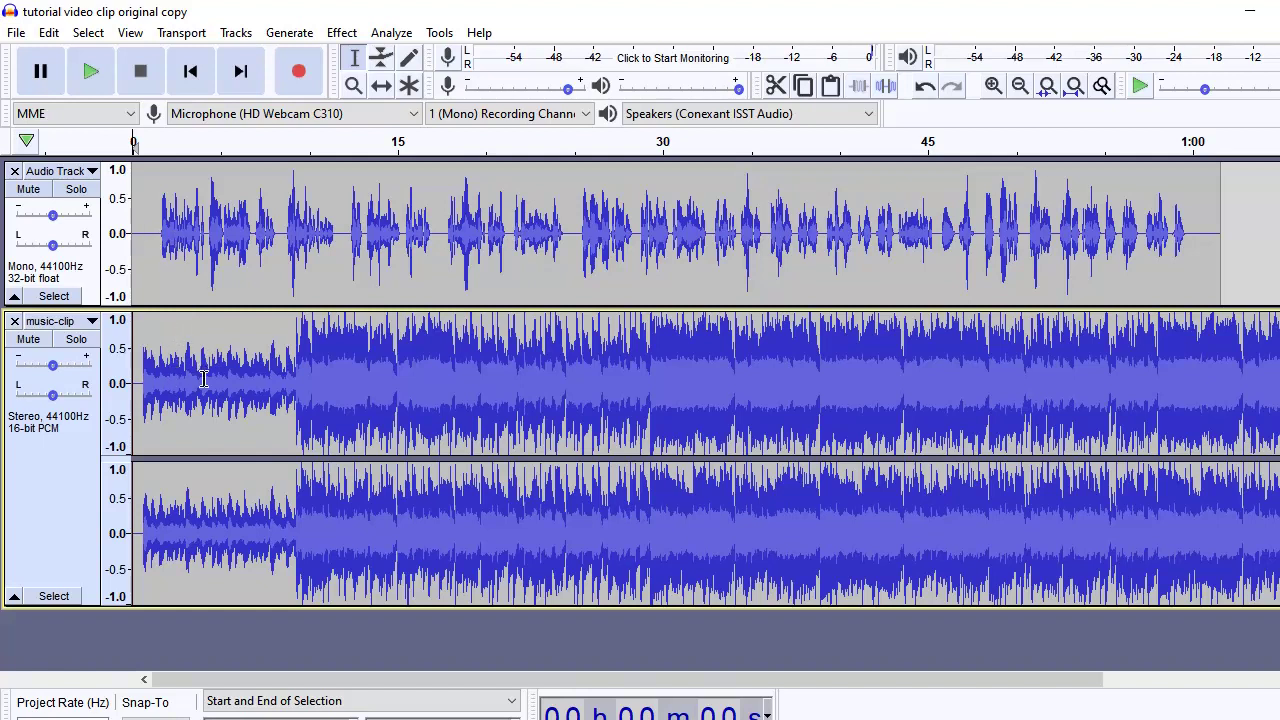
# Normalize the music-clip track to a -3.0 dB peak with DC offset removal and play the mix.
pyautogui.click(63, 498)
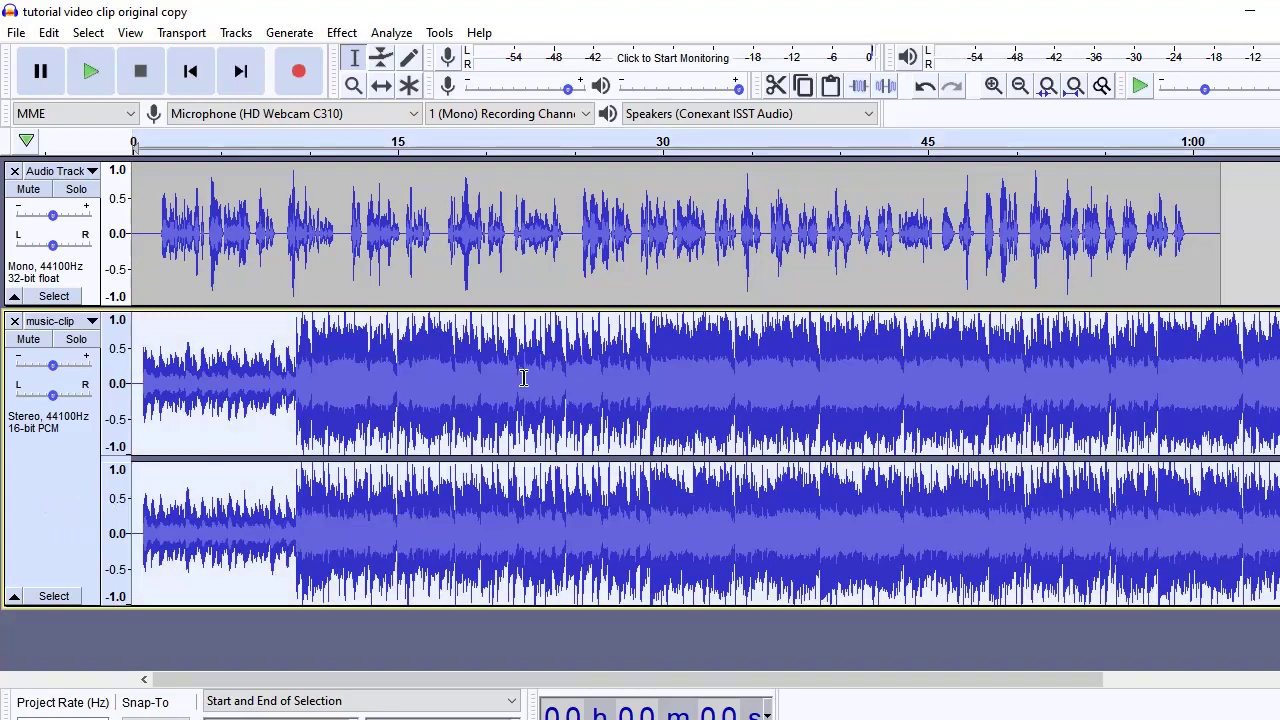
pyautogui.click(346, 38)
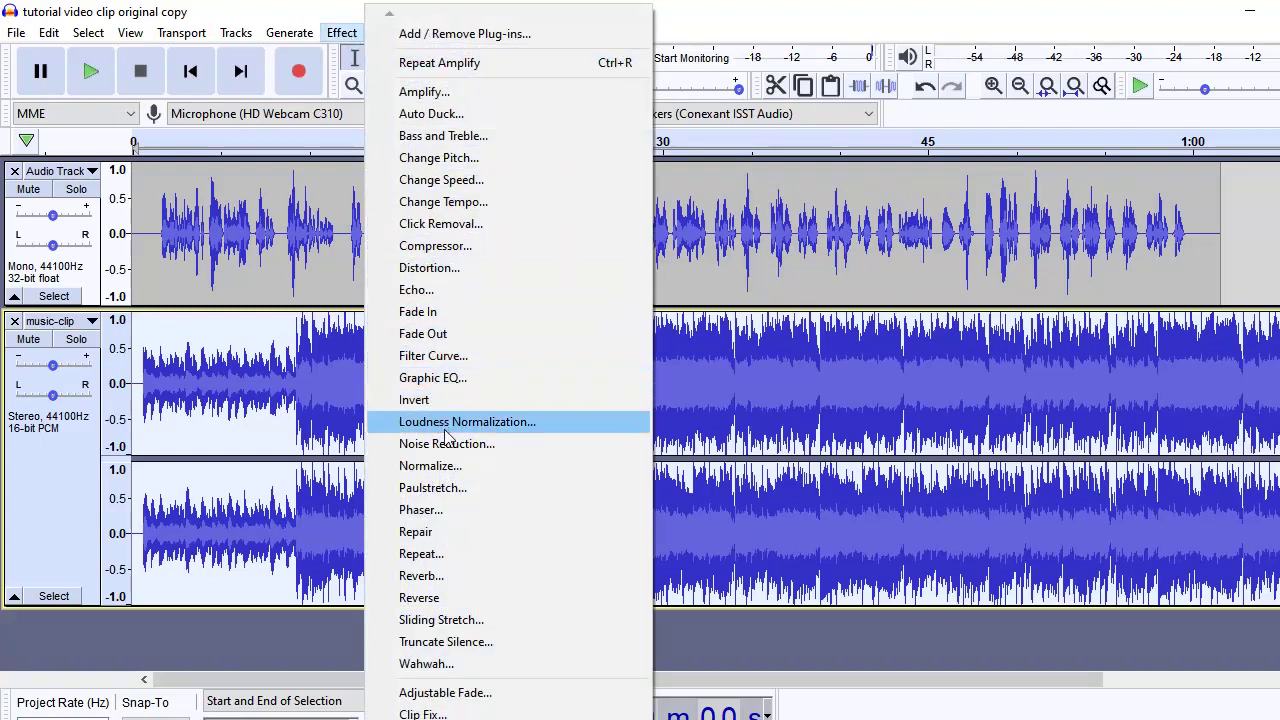
pyautogui.click(430, 466)
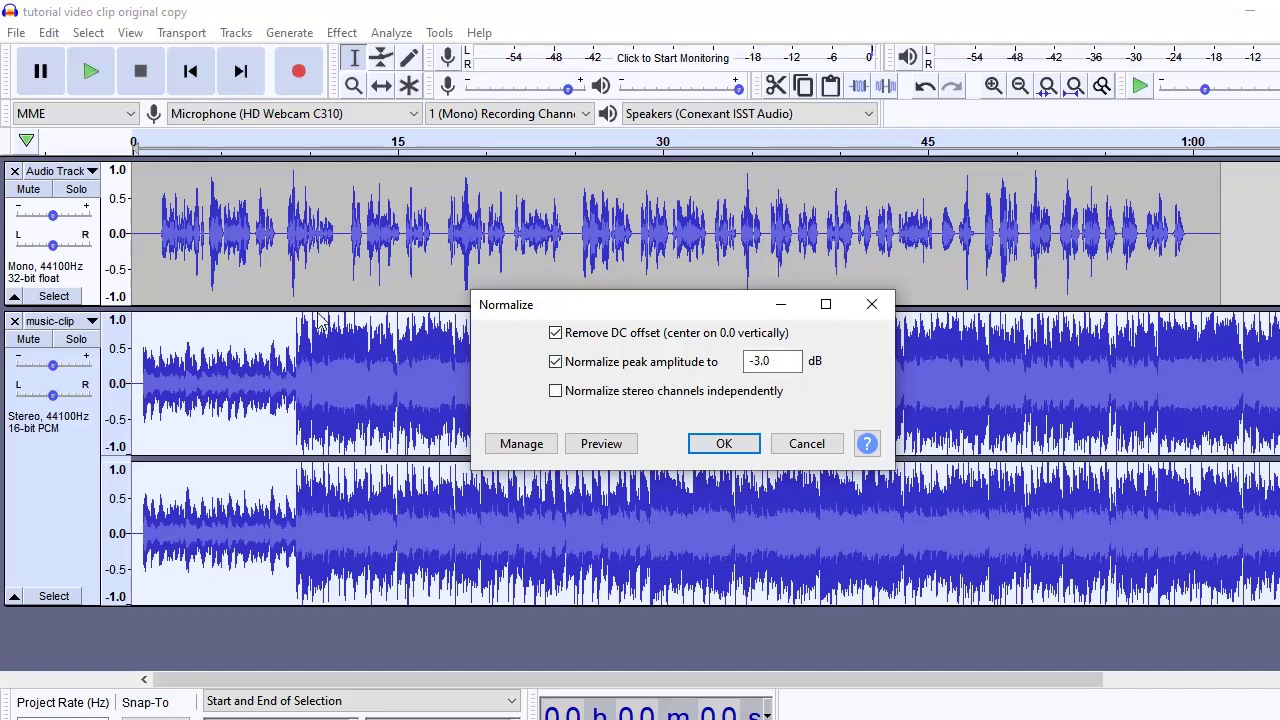
pyautogui.click(720, 447)
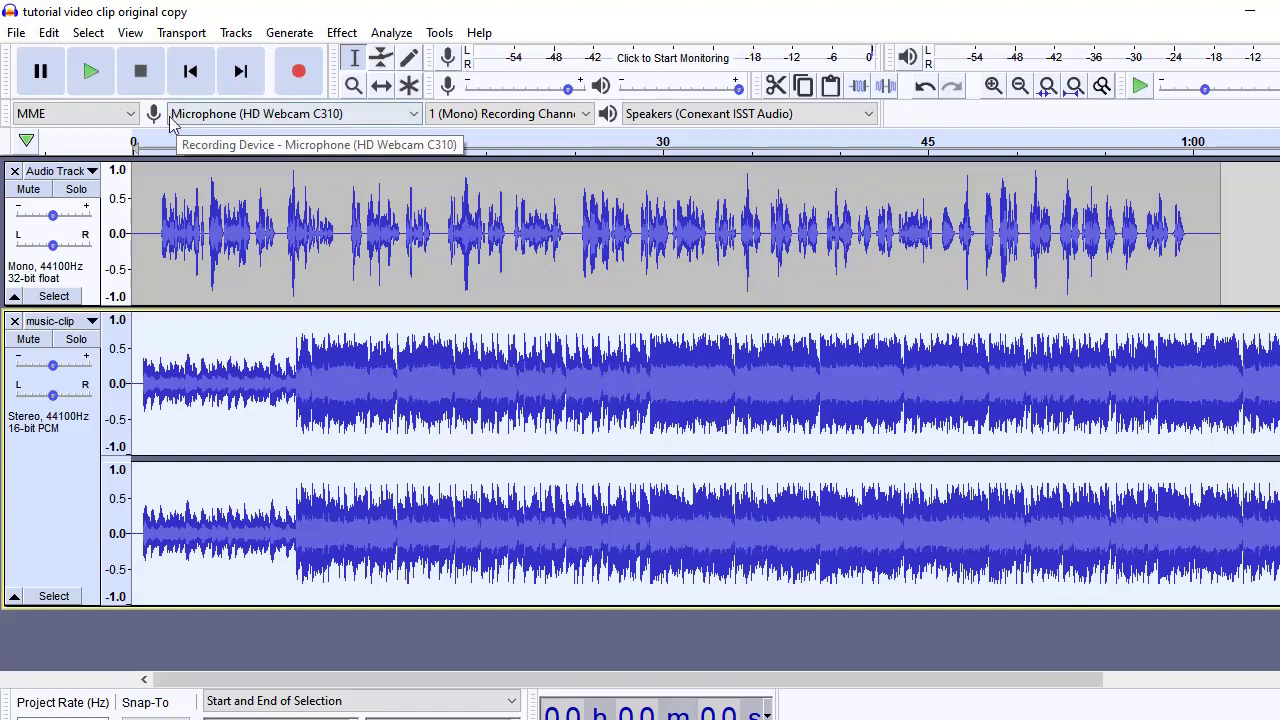
pyautogui.click(93, 72)
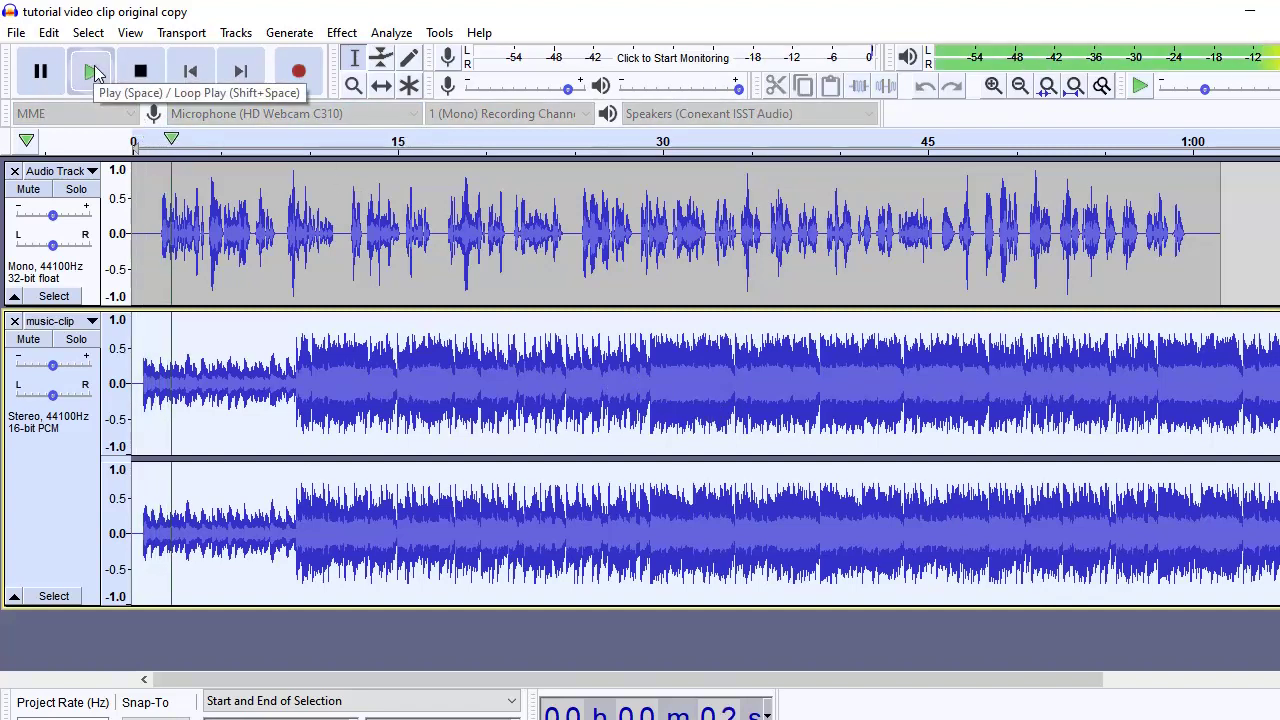
pyautogui.click(138, 78)
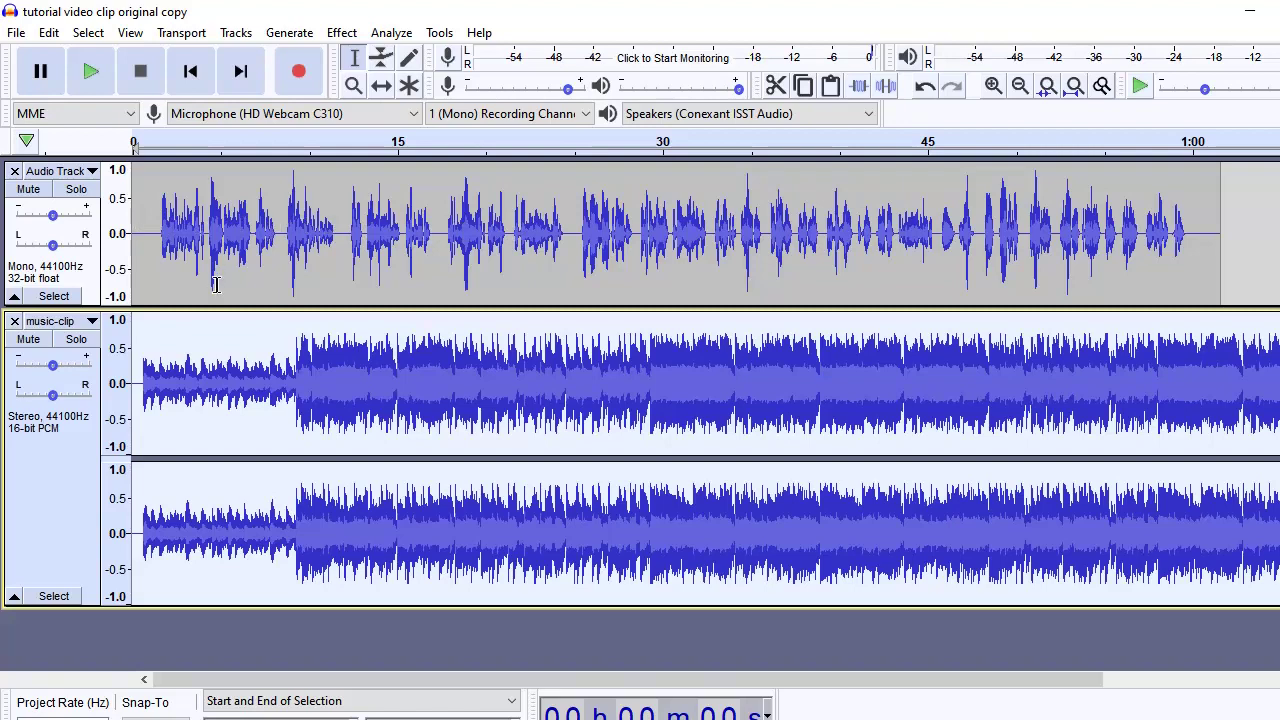
# Mute the music-clip track, solo the voice track and play it to locate a pause in the speech.
pyautogui.click(32, 343)
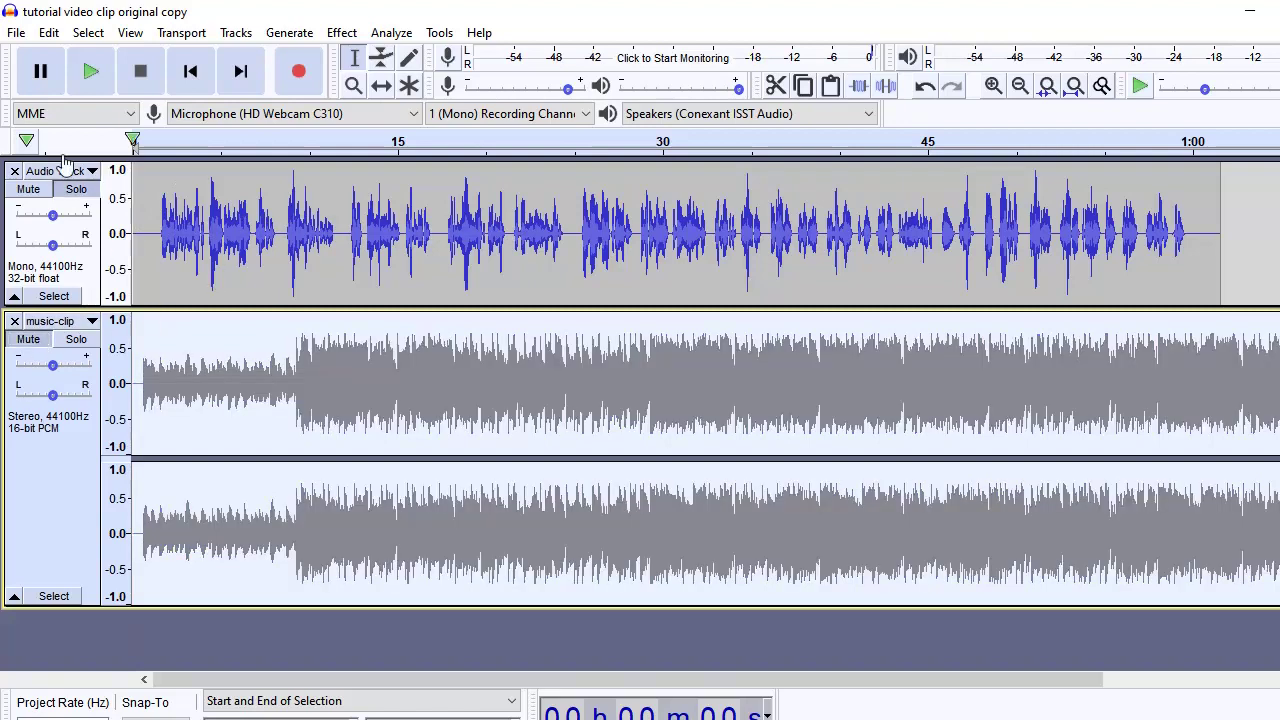
pyautogui.click(90, 72)
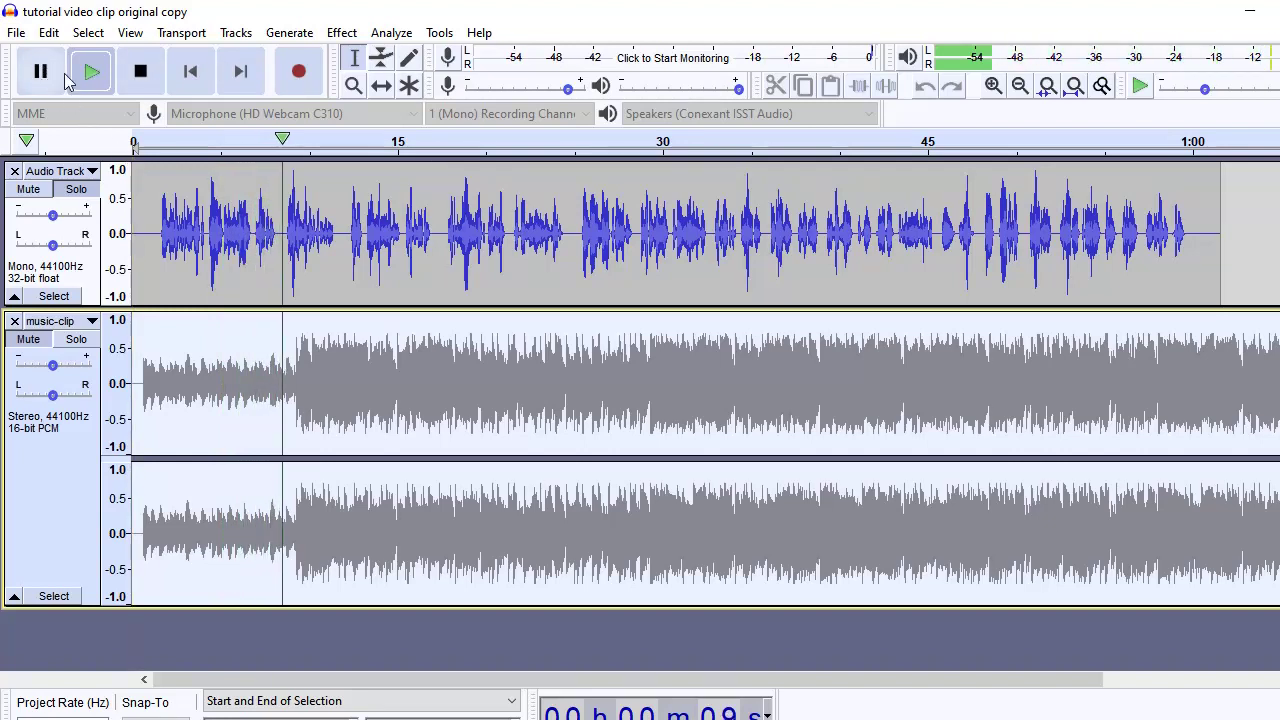
pyautogui.click(141, 72)
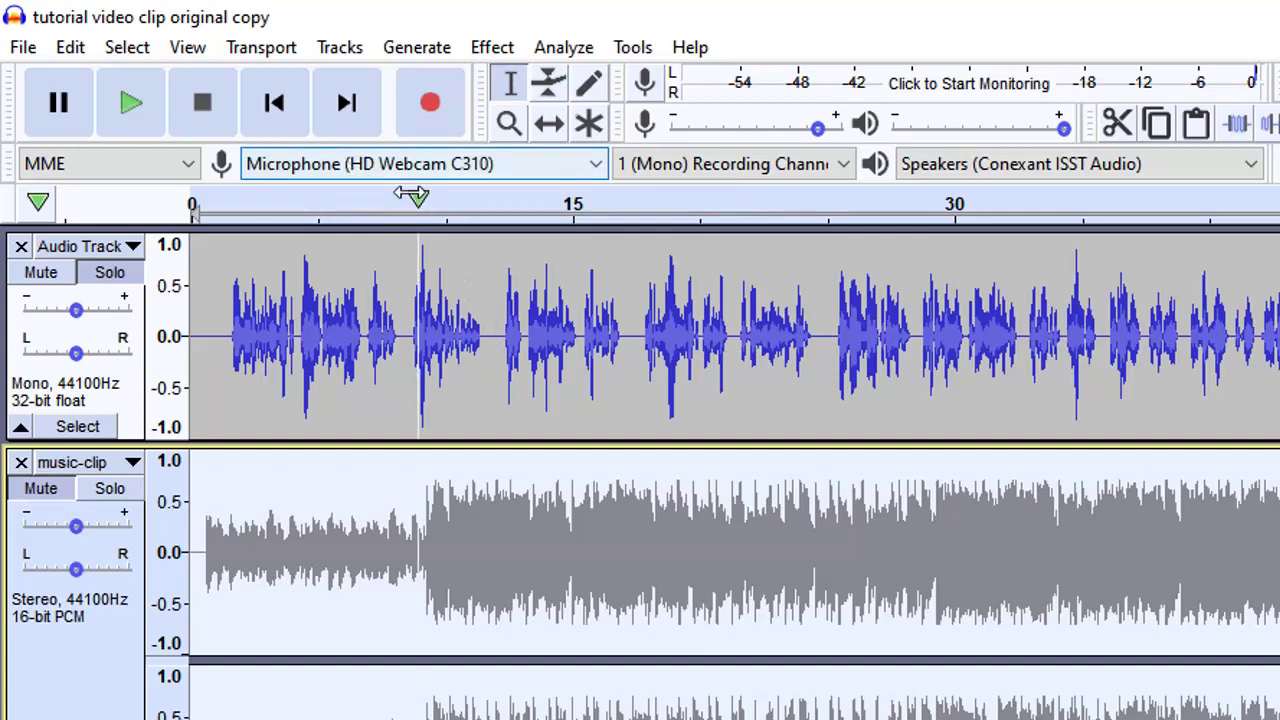
# Split the voice track in the silent pause at about 12 seconds.
pyautogui.click(494, 337)
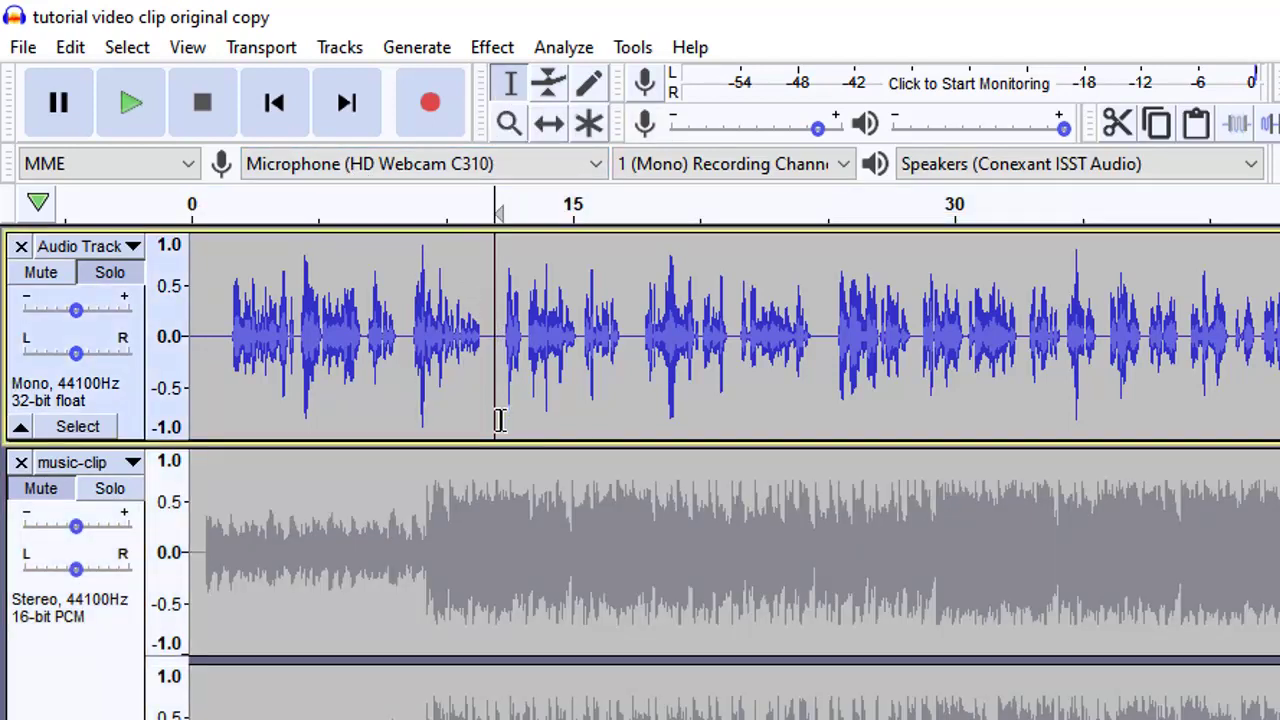
pyautogui.click(68, 50)
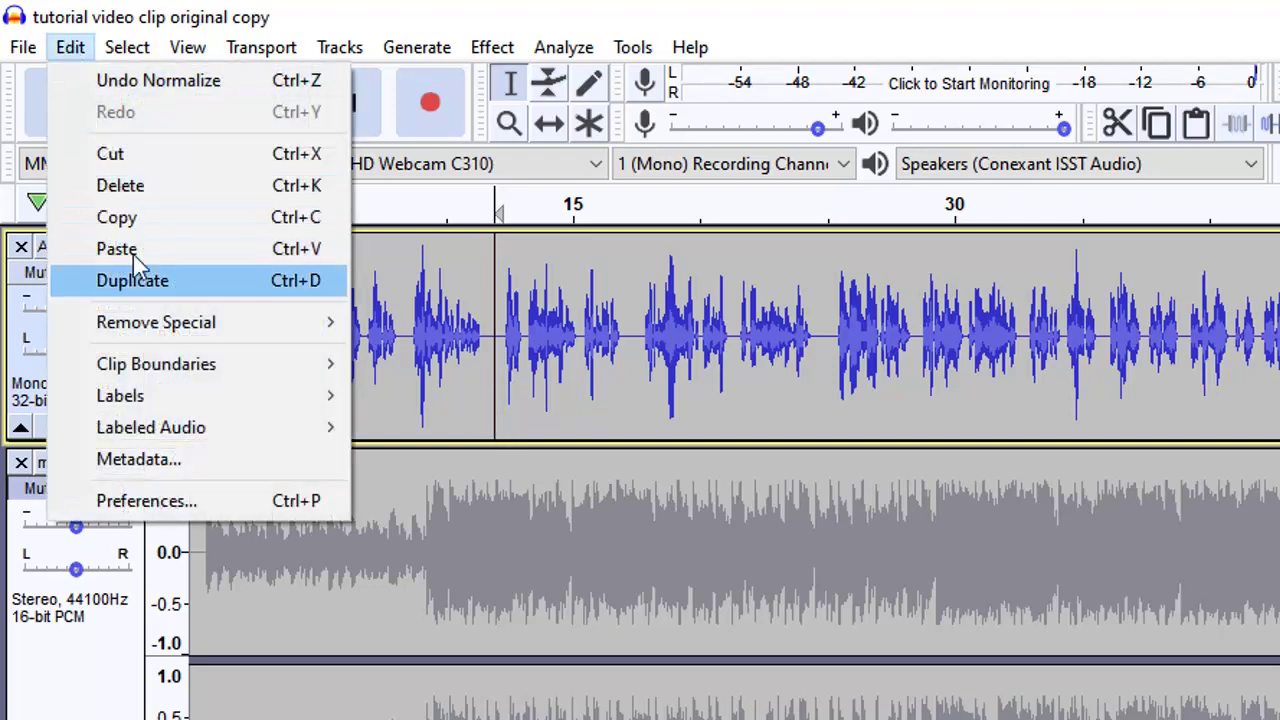
pyautogui.moveTo(94, 372)
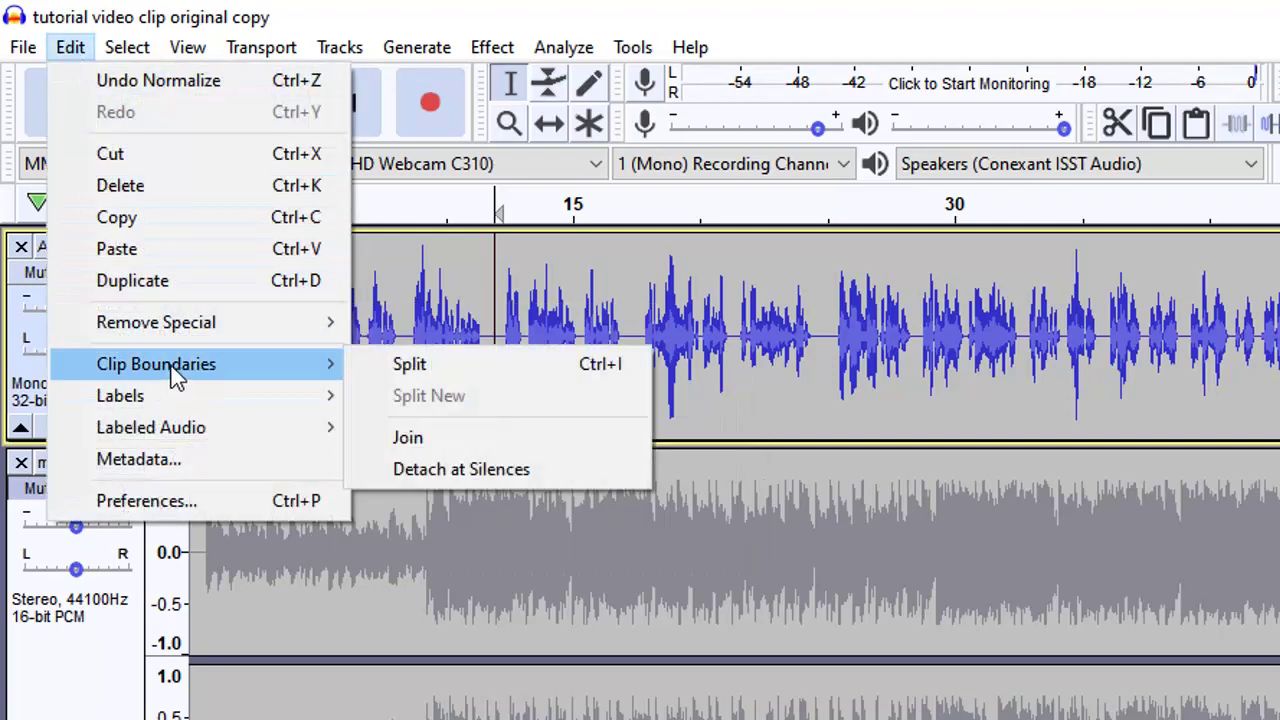
pyautogui.click(409, 372)
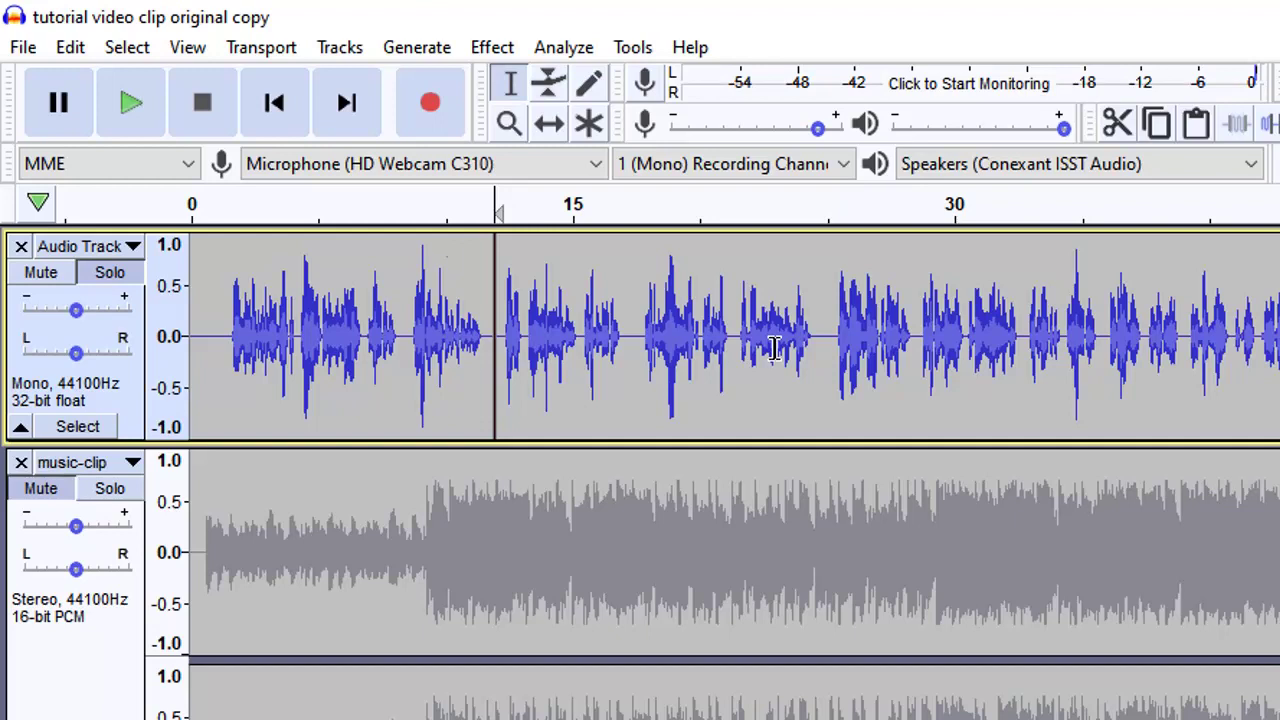
# Shift the second voice clip later with the Time Shift tool, leaving a gap of about 2.5 seconds after the split.
pyautogui.click(552, 125)
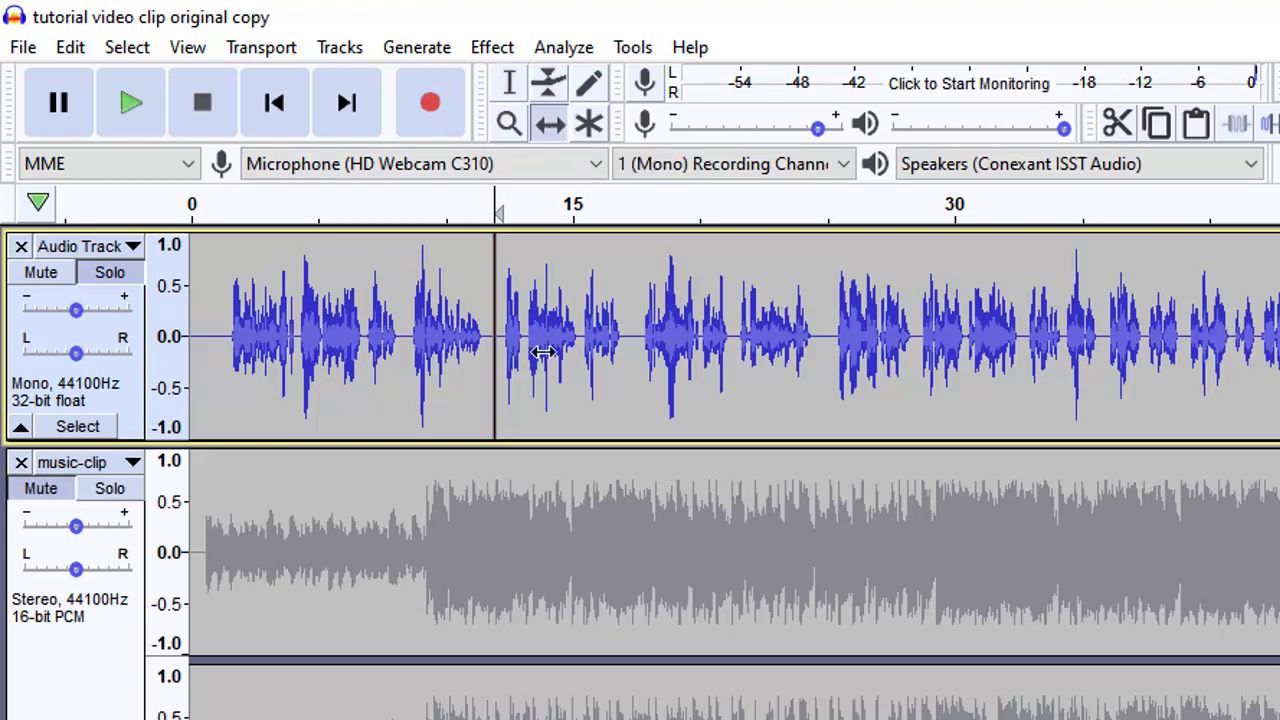
pyautogui.moveTo(545, 352); pyautogui.dragTo(604, 348)
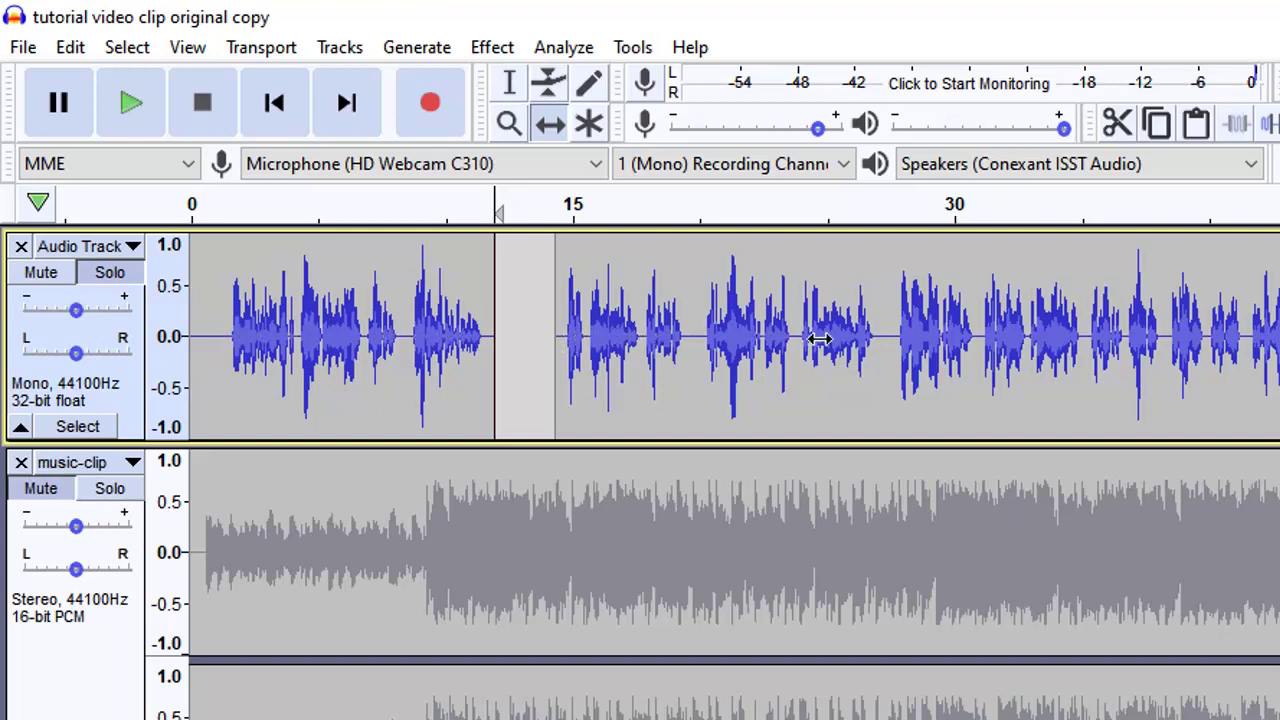
pyautogui.moveTo(621, 343); pyautogui.dragTo(635, 343)
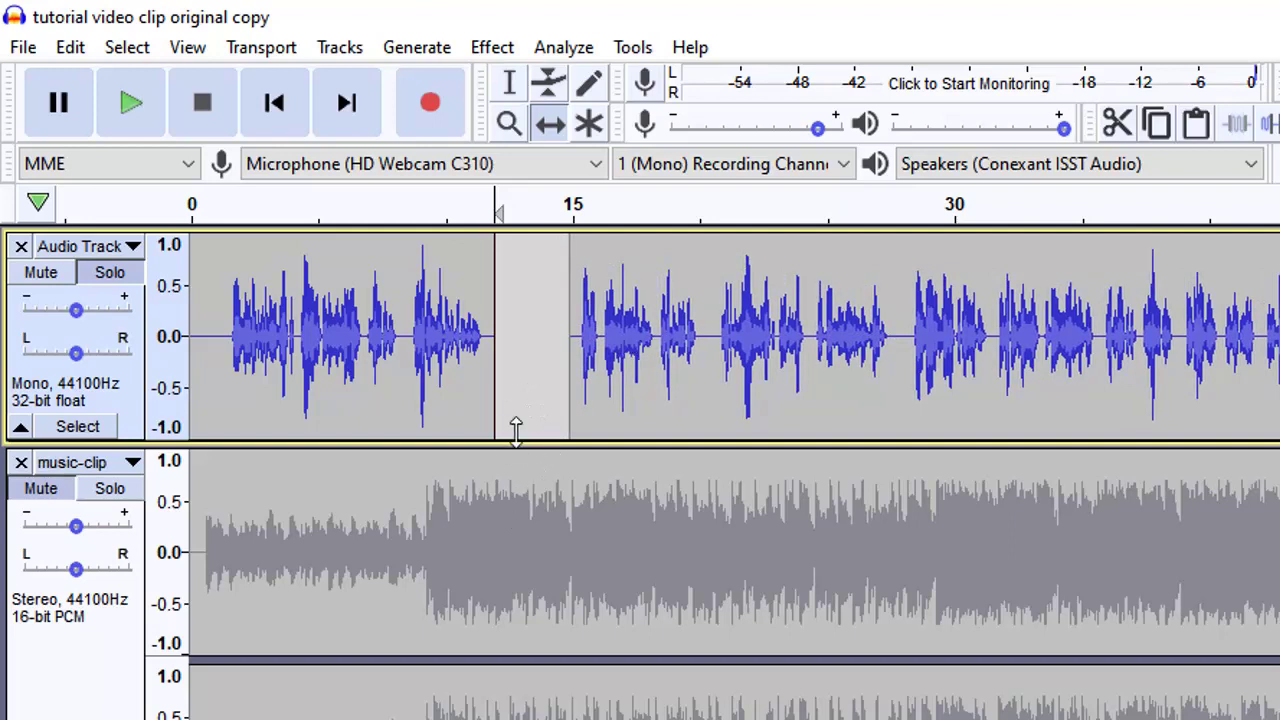
pyautogui.moveTo(628, 351)
pyautogui.mouseDown()
pyautogui.moveTo(612, 350)
pyautogui.moveTo(643, 337)
pyautogui.moveTo(624, 343)
pyautogui.mouseUp()
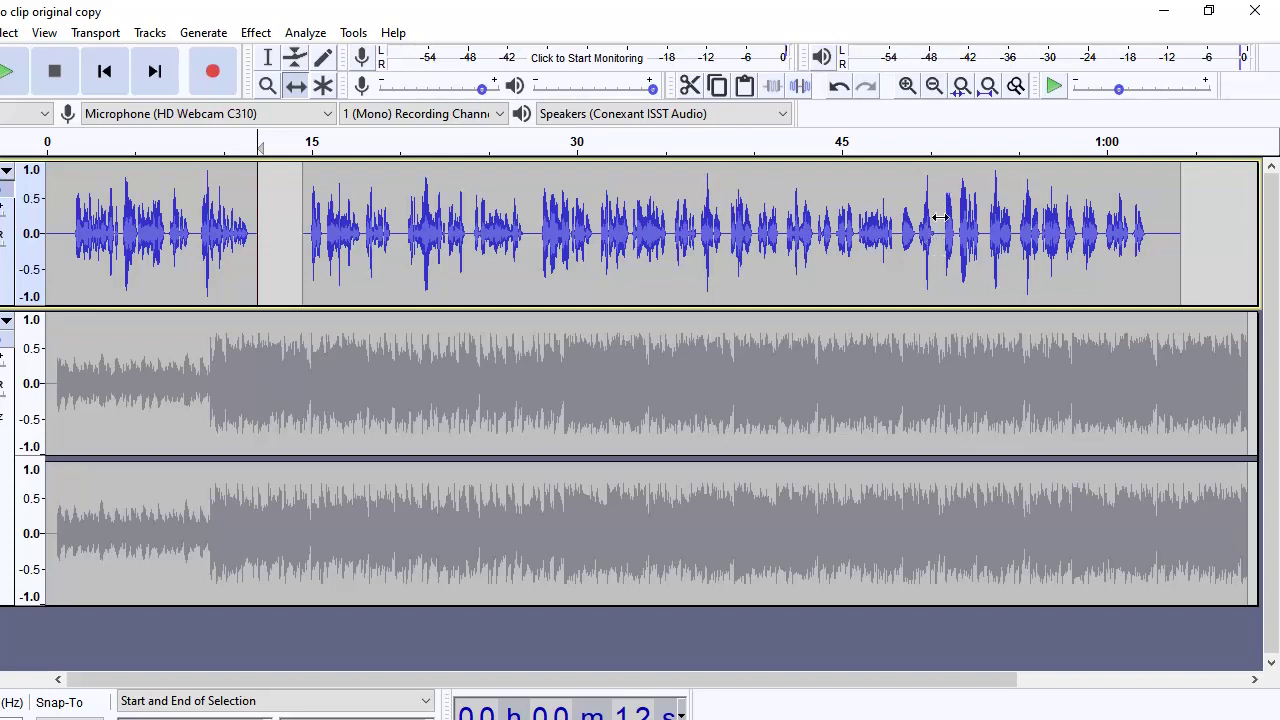
# Play the voice track from the pause at about 51 seconds to check it, and split the track at that point.
pyautogui.click(267, 57)
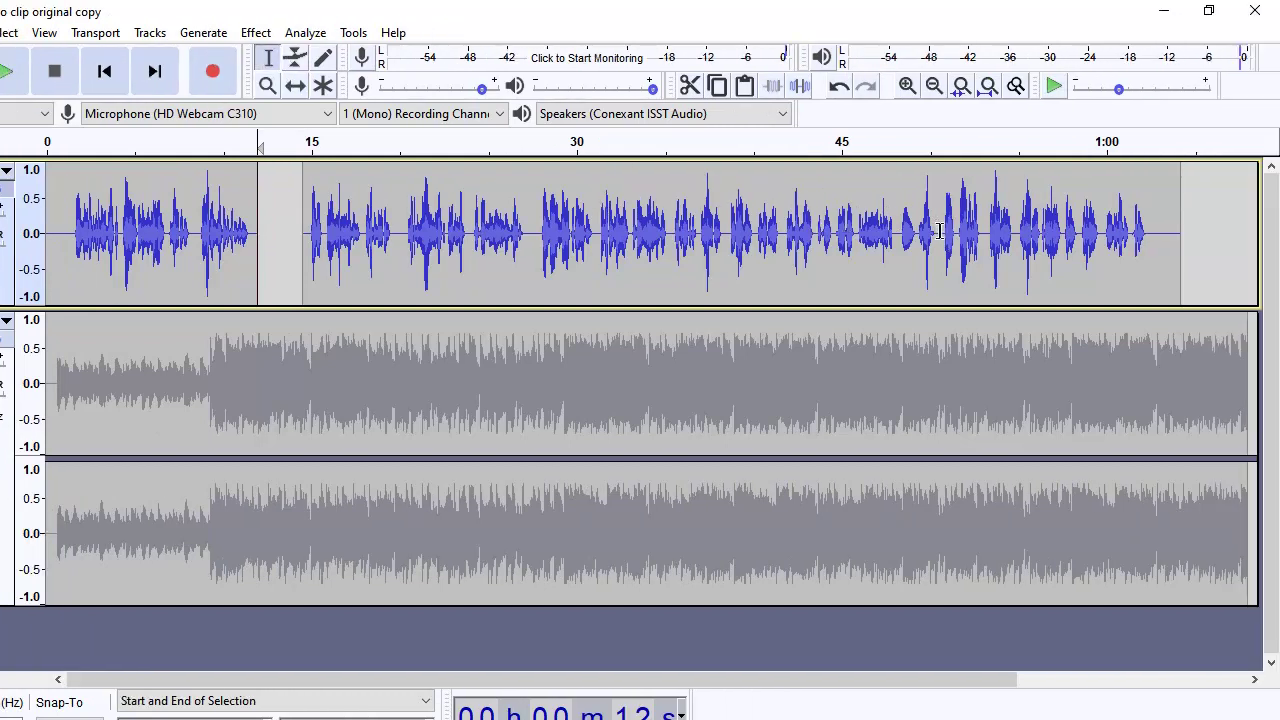
pyautogui.click(940, 230)
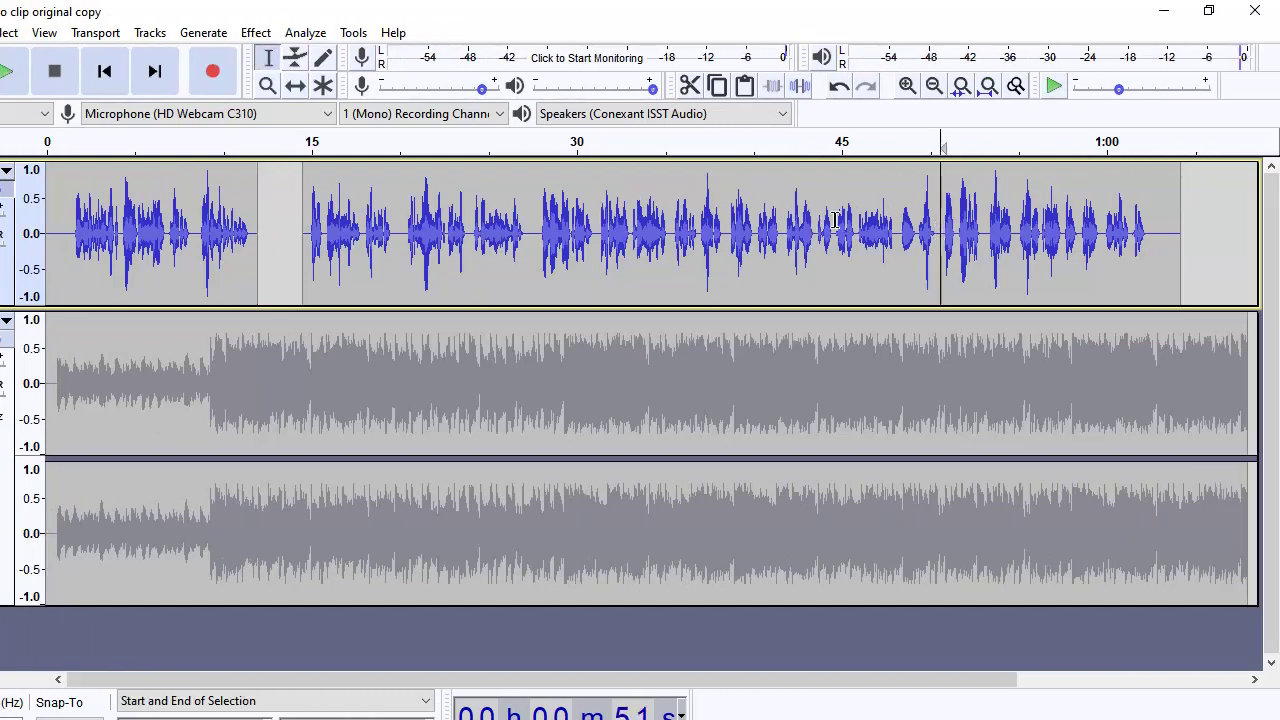
pyautogui.click(946, 141)
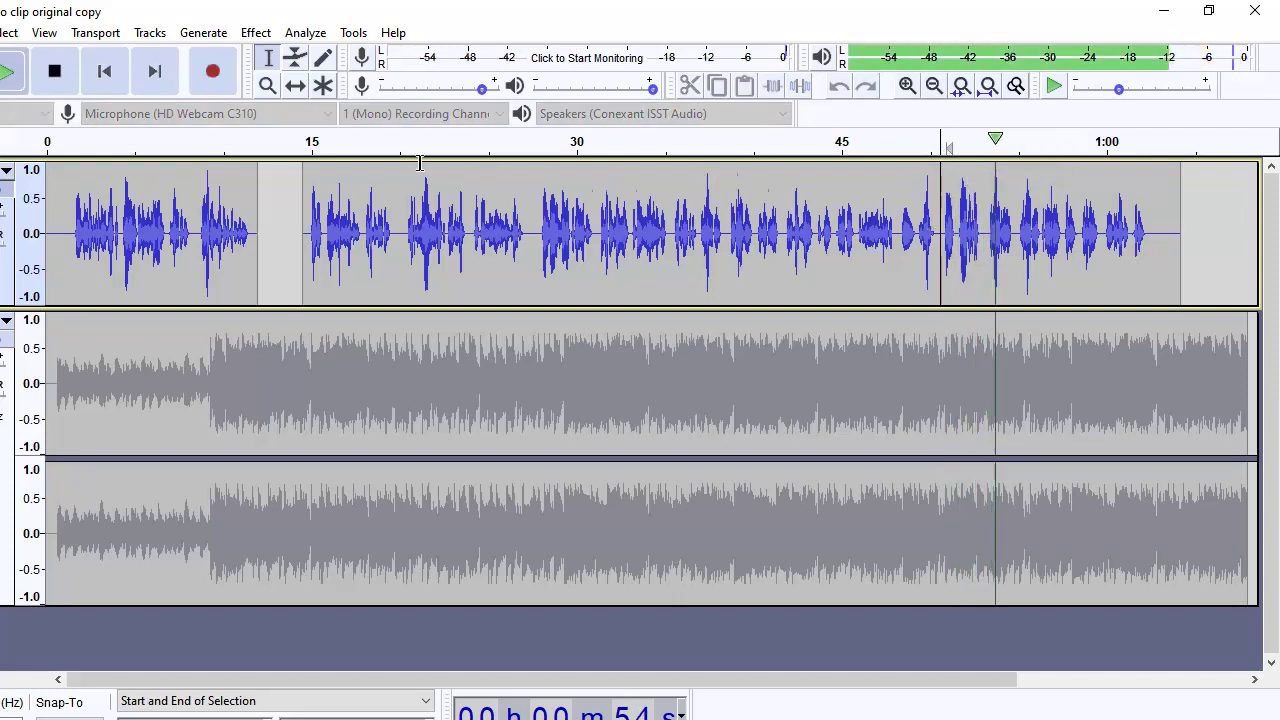
pyautogui.press('space')
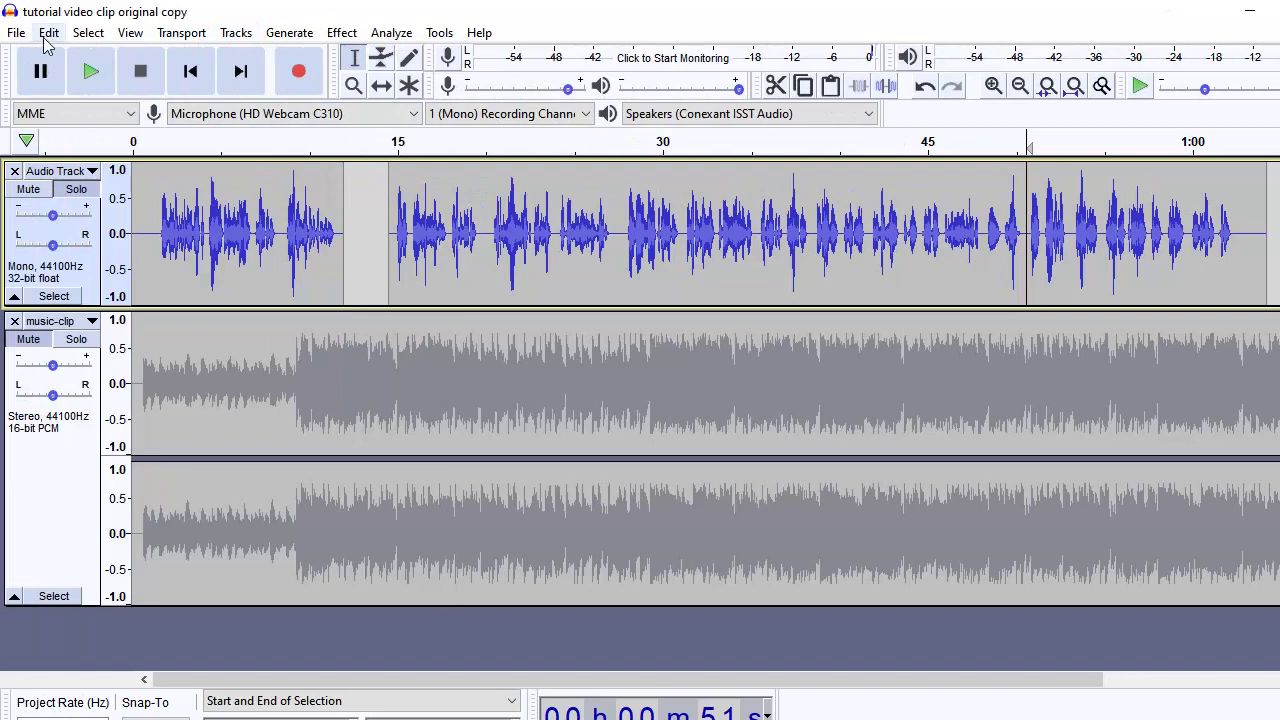
pyautogui.click(48, 33)
pyautogui.moveTo(118, 256)
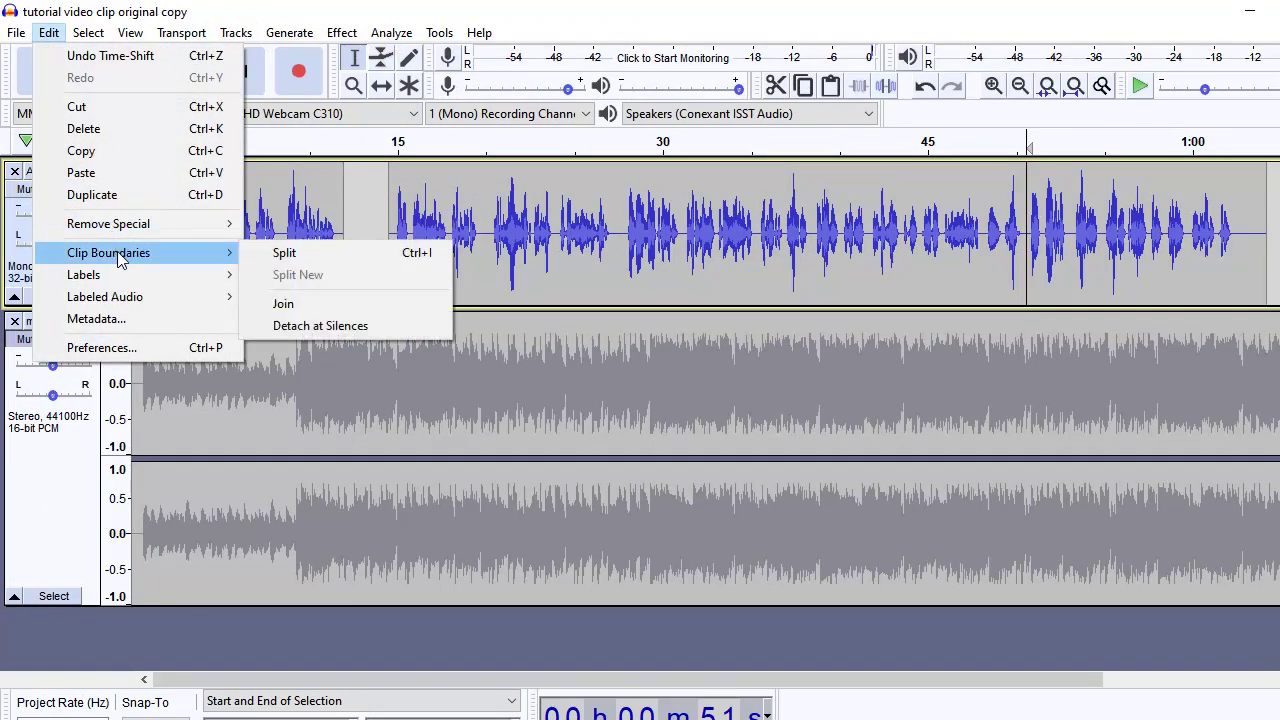
pyautogui.click(307, 255)
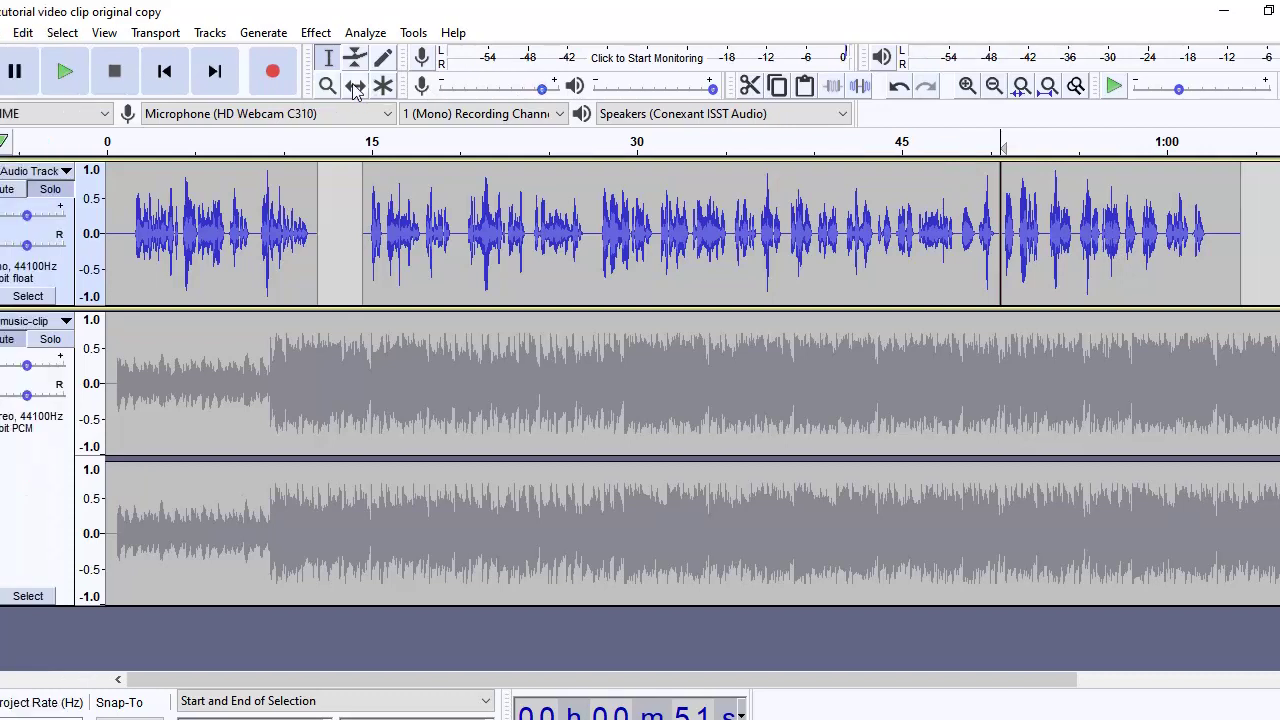
# Shift the third voice clip later with the Time Shift tool, leaving a gap of about 2.5 seconds after the second clip.
pyautogui.click(355, 88)
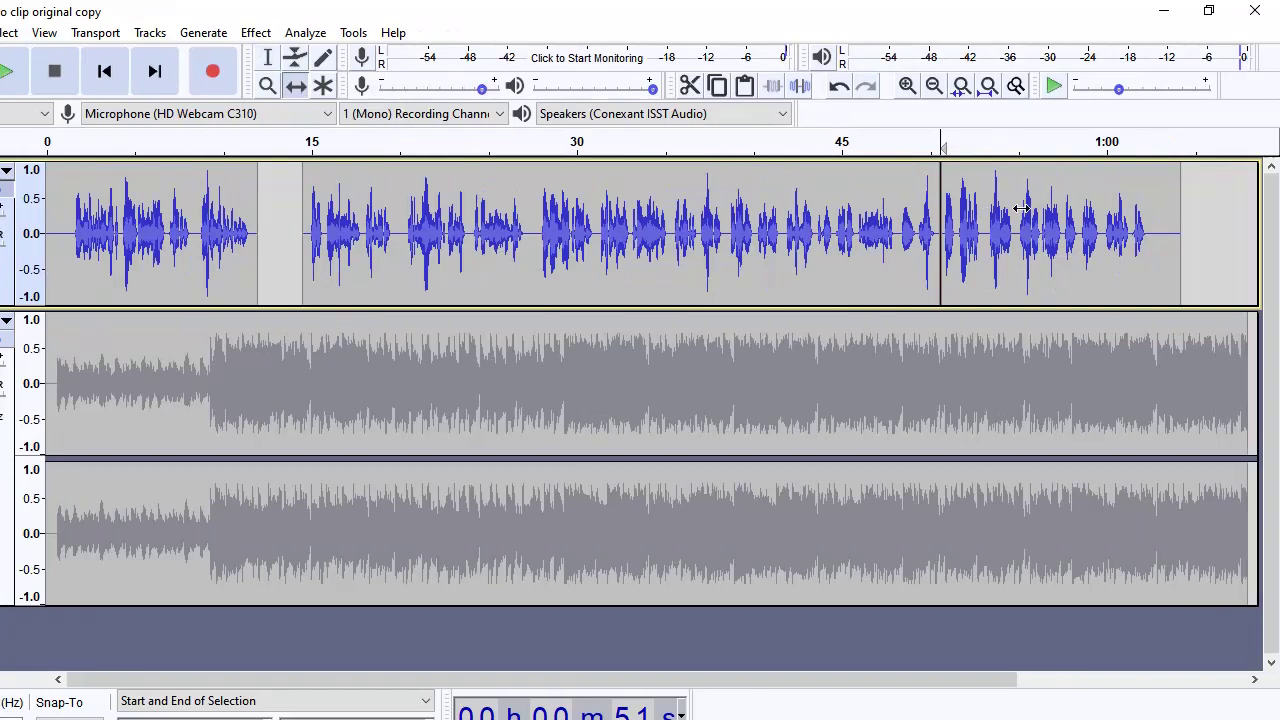
pyautogui.moveTo(996, 213); pyautogui.dragTo(1035, 217)
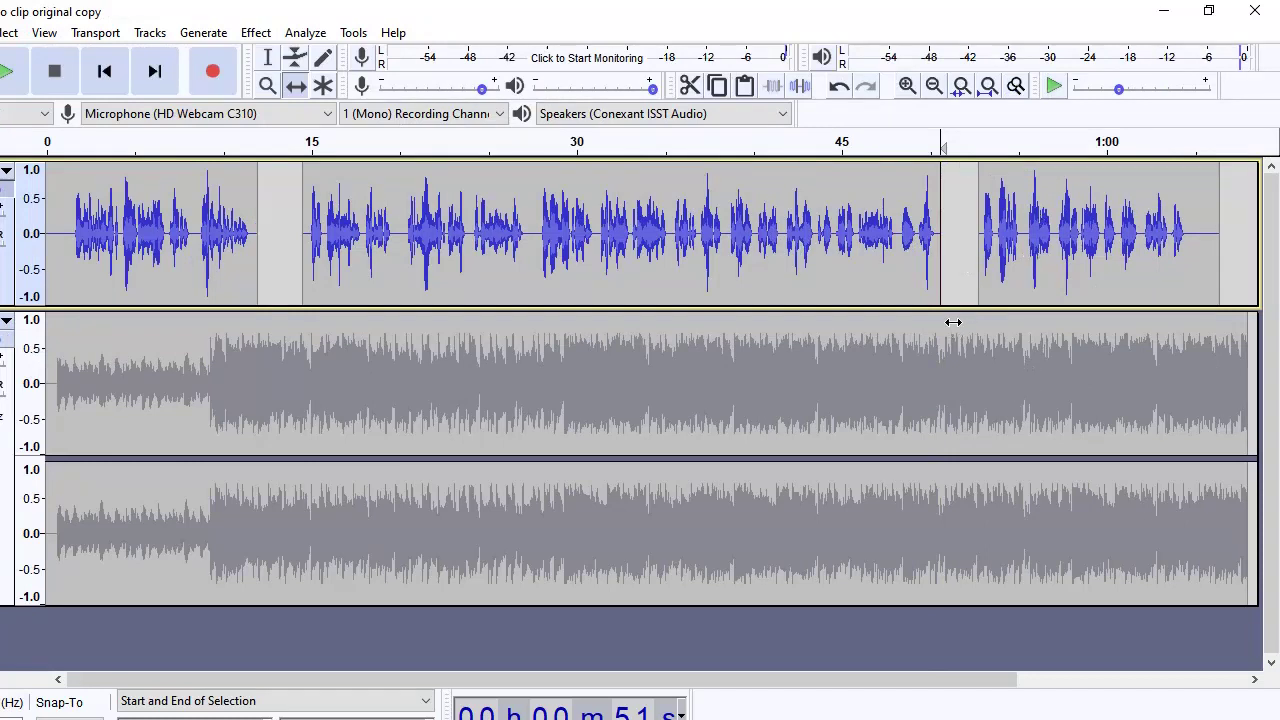
pyautogui.moveTo(1049, 260); pyautogui.dragTo(1057, 263)
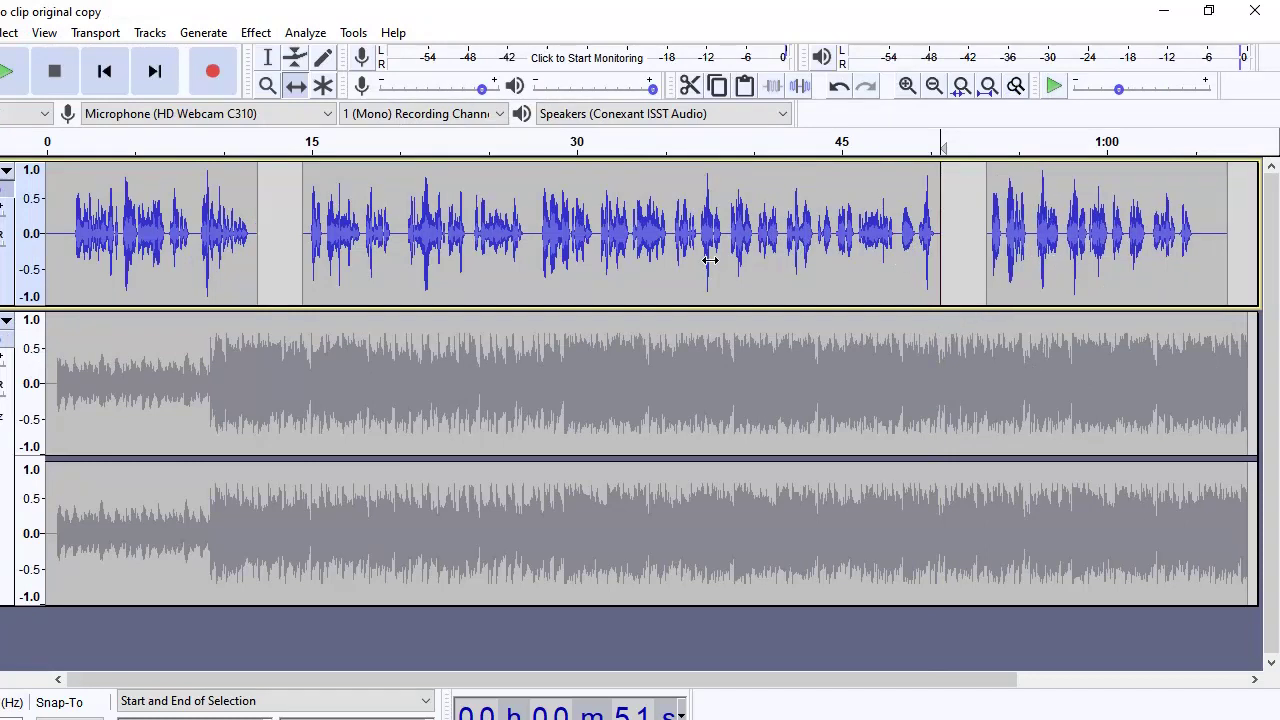
# Shift the voice clips later so the first starts at about 3.5 seconds, keeping short gaps between all three clips.
pyautogui.moveTo(443, 215); pyautogui.dragTo(463, 208)
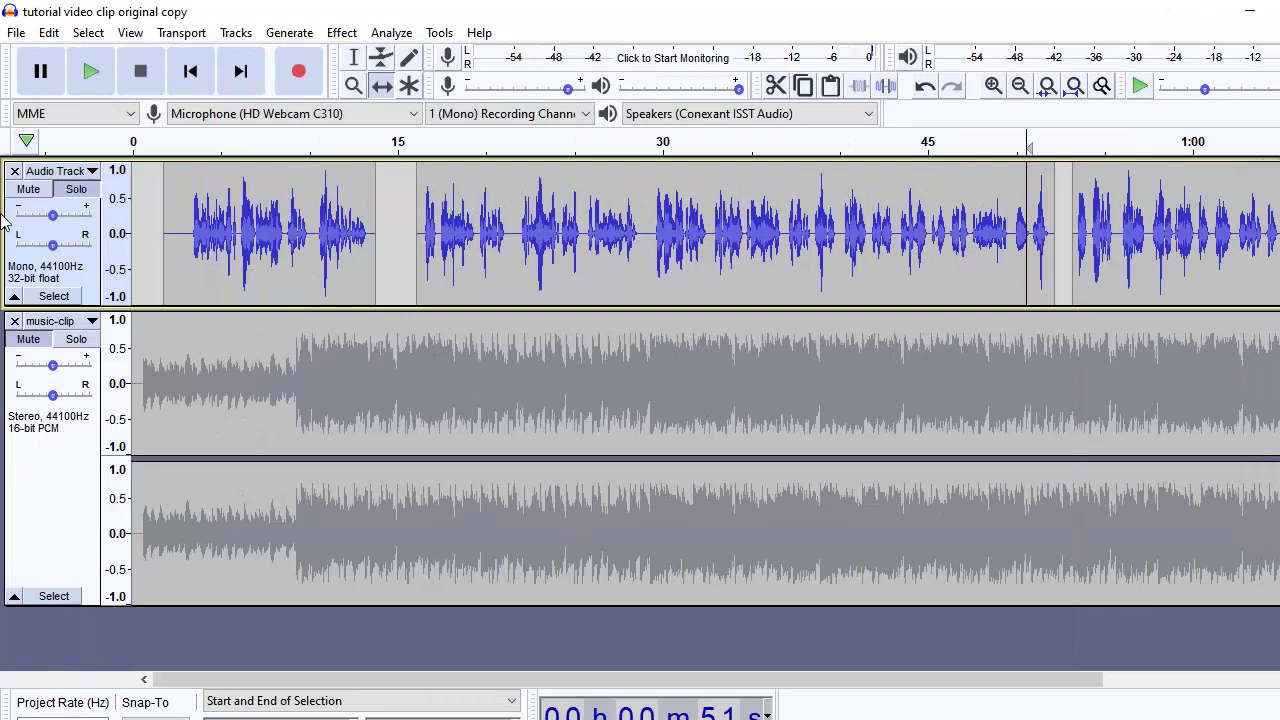
pyautogui.moveTo(189, 241); pyautogui.dragTo(210, 238)
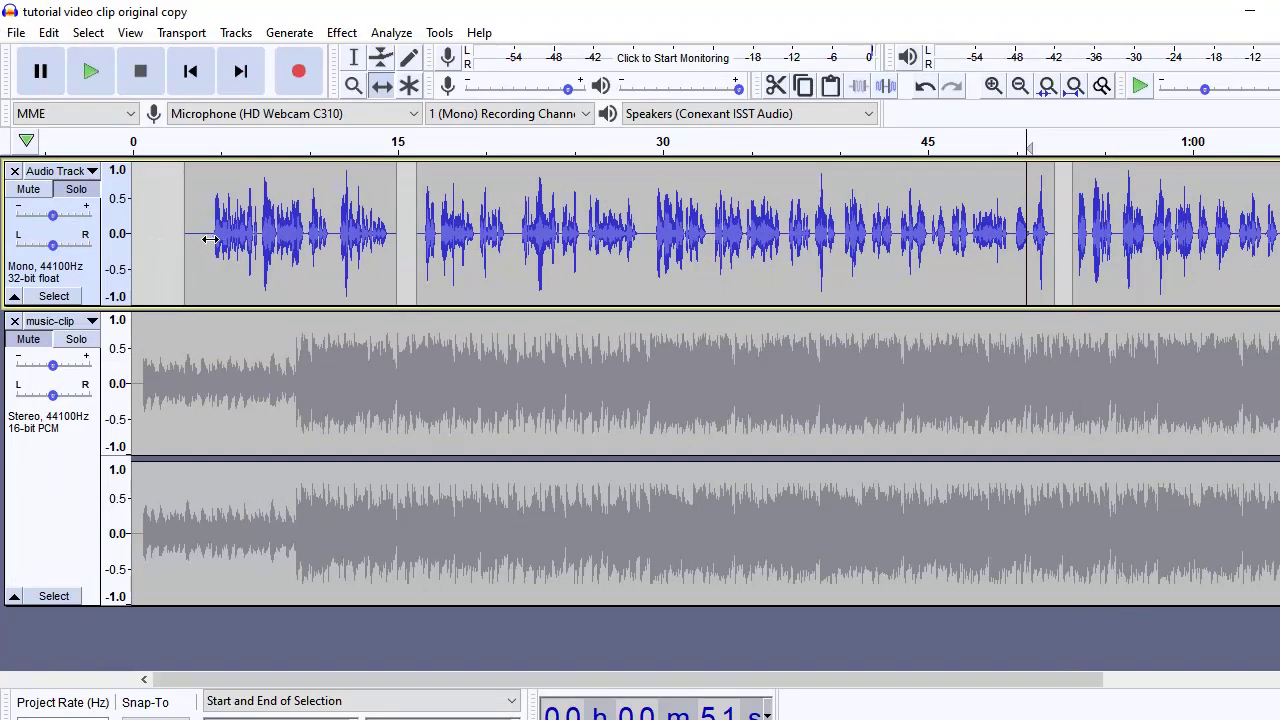
pyautogui.moveTo(560, 265); pyautogui.dragTo(1181, 255)
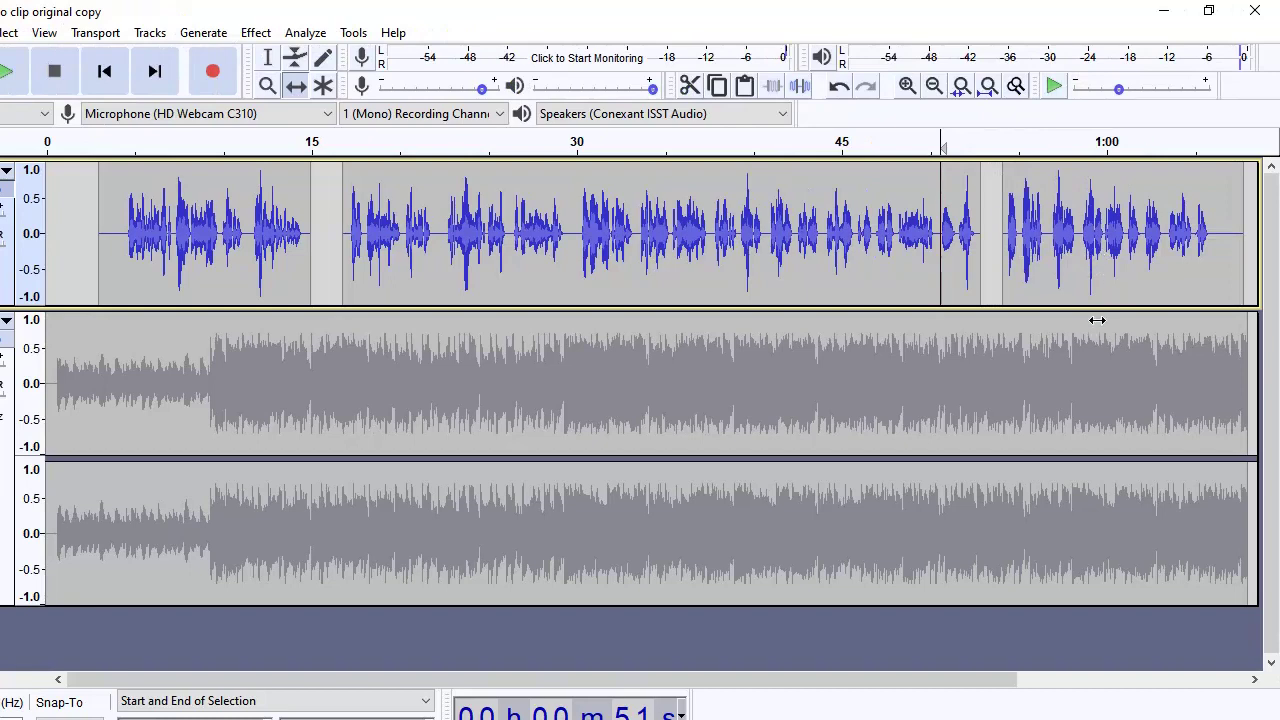
pyautogui.moveTo(671, 237); pyautogui.dragTo(678, 237)
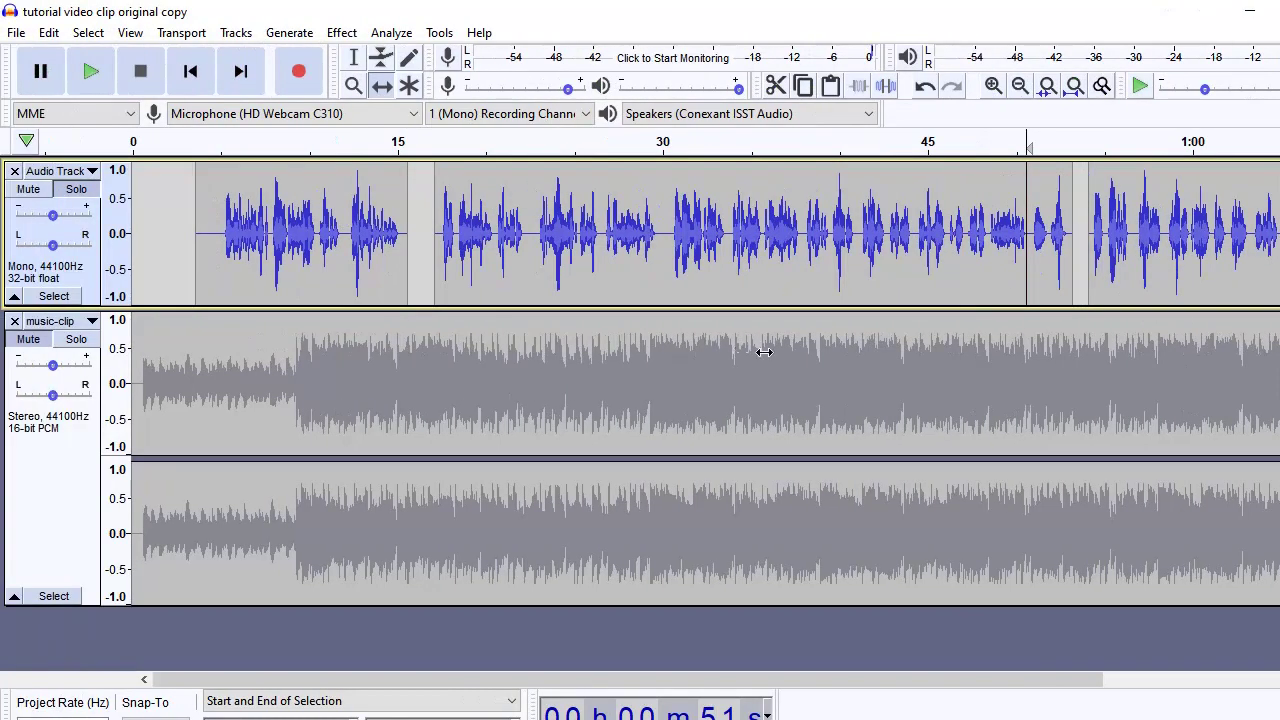
# Turn off the voice track's solo and the music-clip track's mute, and play the mix from the start.
pyautogui.press('space')
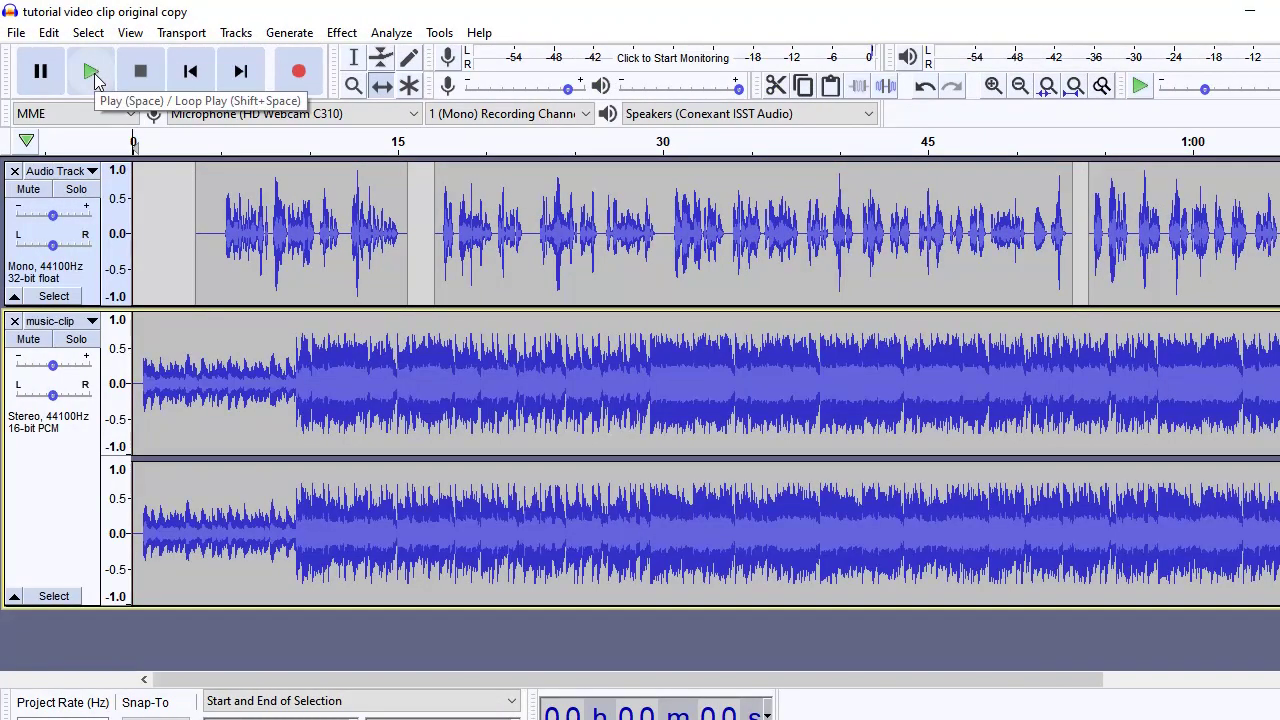
pyautogui.click(94, 73)
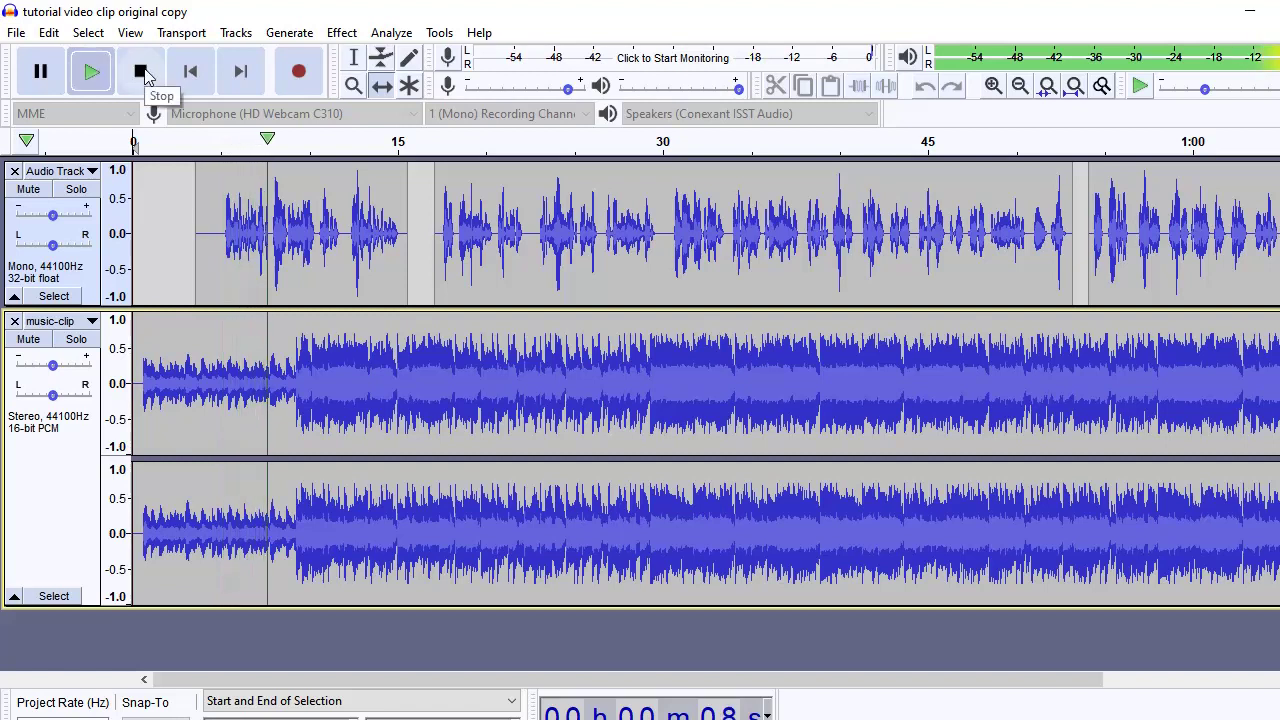
pyautogui.click(142, 72)
# Shift the voice clips so the first starts at about 4 seconds and gaps of about 2 seconds separate the clips.
pyautogui.moveTo(211, 303); pyautogui.dragTo(217, 303)
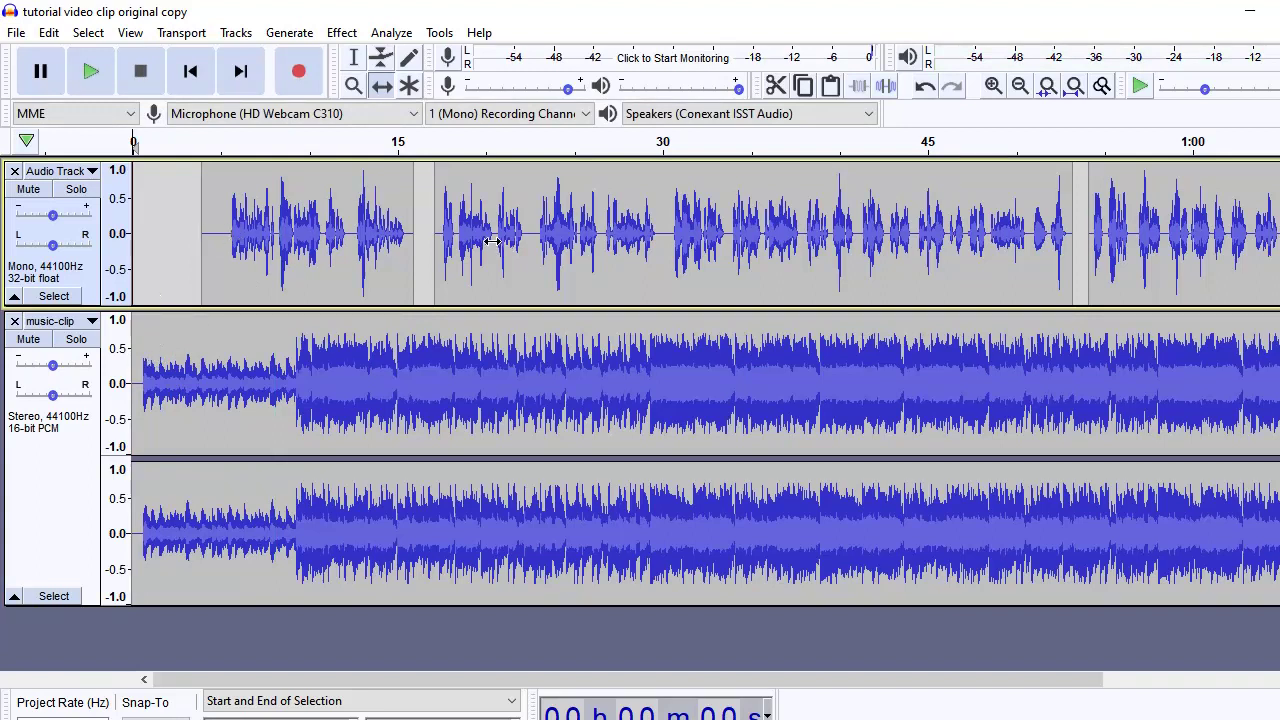
pyautogui.moveTo(492, 241); pyautogui.dragTo(510, 241)
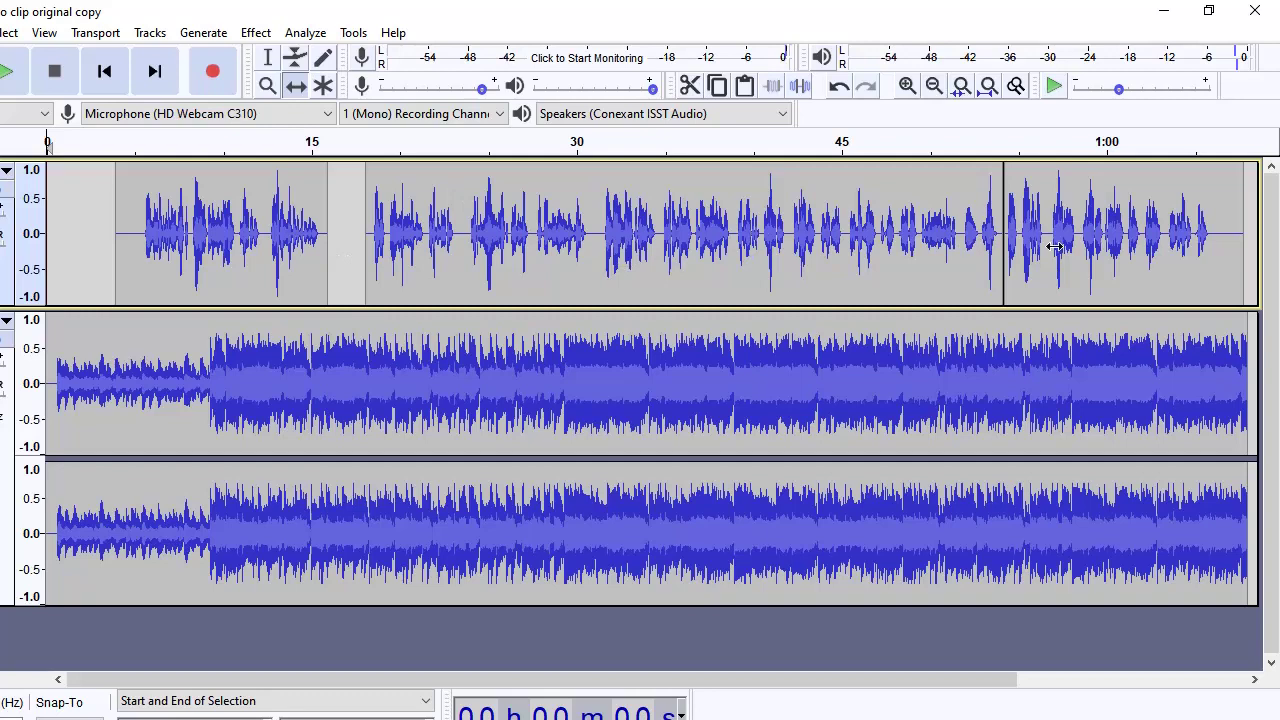
pyautogui.moveTo(1055, 246); pyautogui.dragTo(1096, 244)
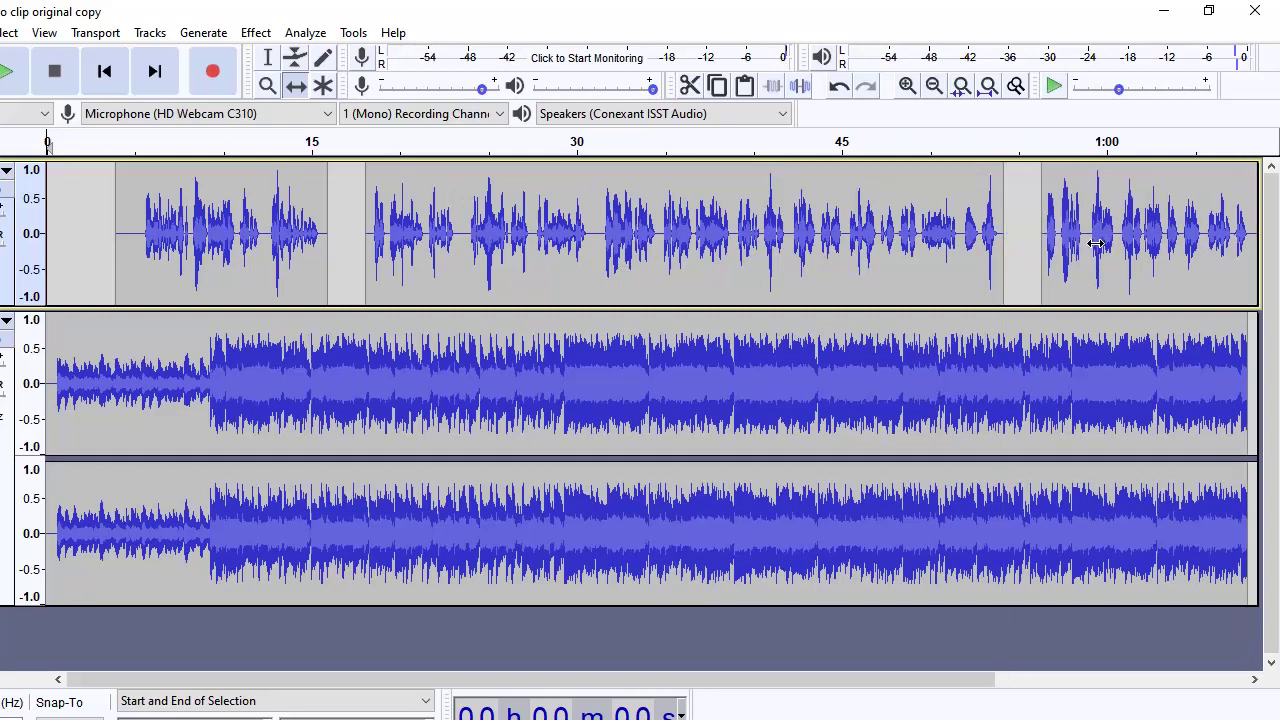
# Append a copied music section of about 5 seconds to the music-clip track's end and space the voice clips about 2.7 seconds apart.
pyautogui.click(988, 88)
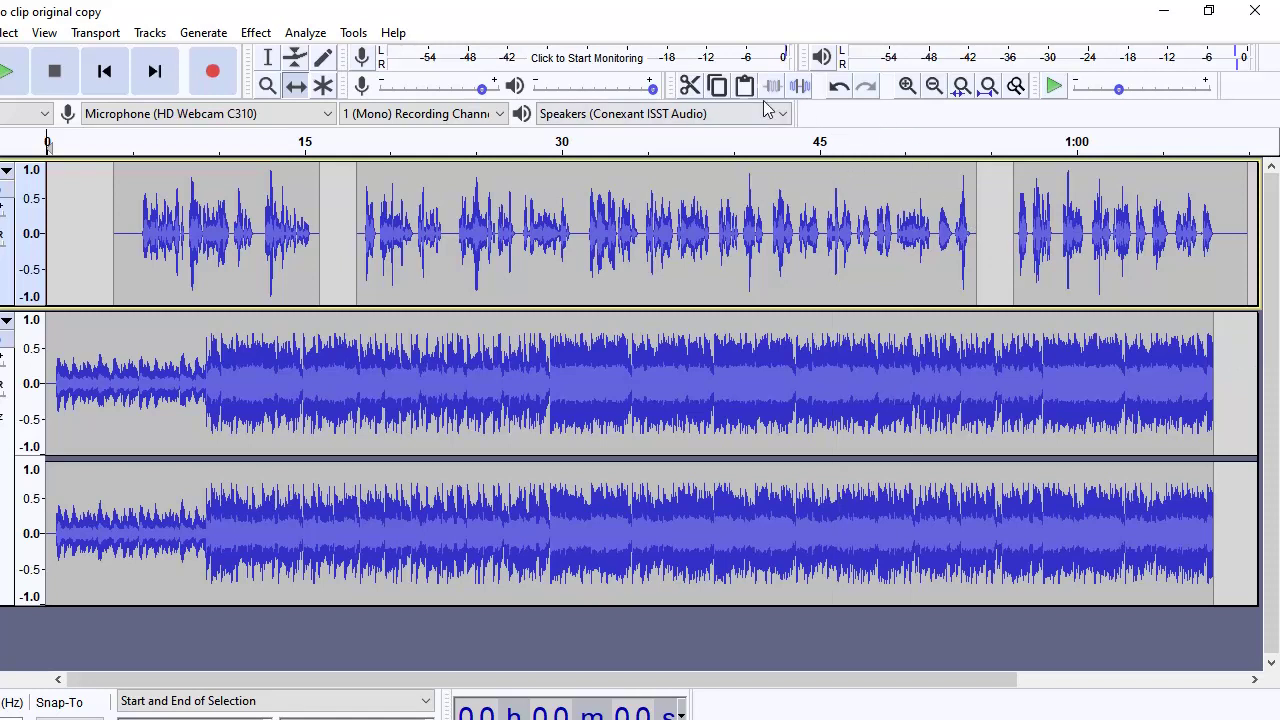
pyautogui.click(268, 57)
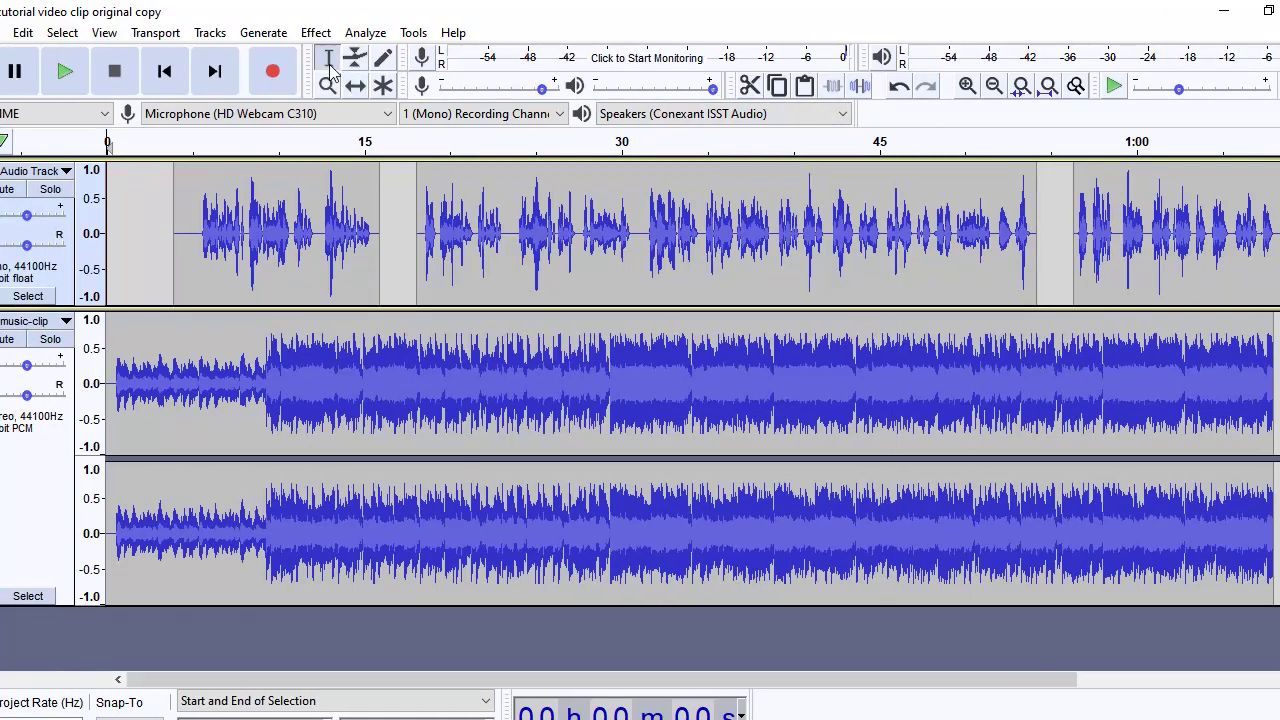
pyautogui.moveTo(1130, 372); pyautogui.dragTo(1221, 372)
pyautogui.press('F5')
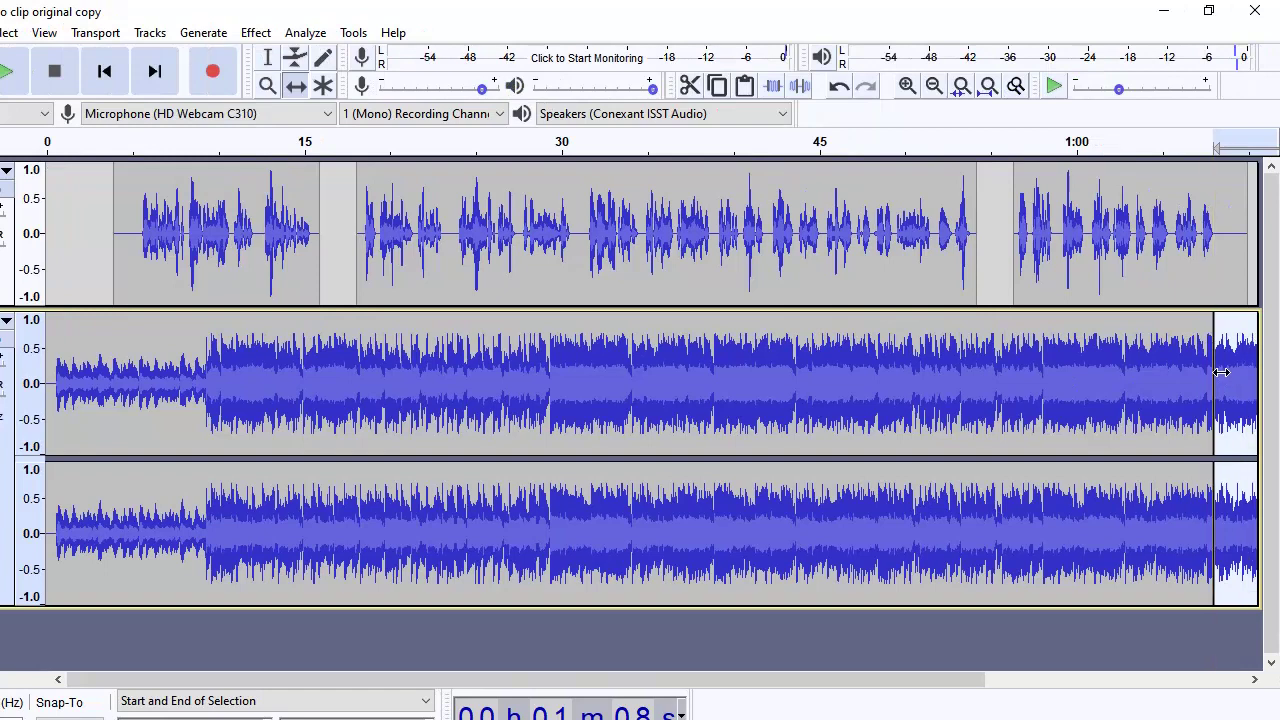
pyautogui.click(987, 87)
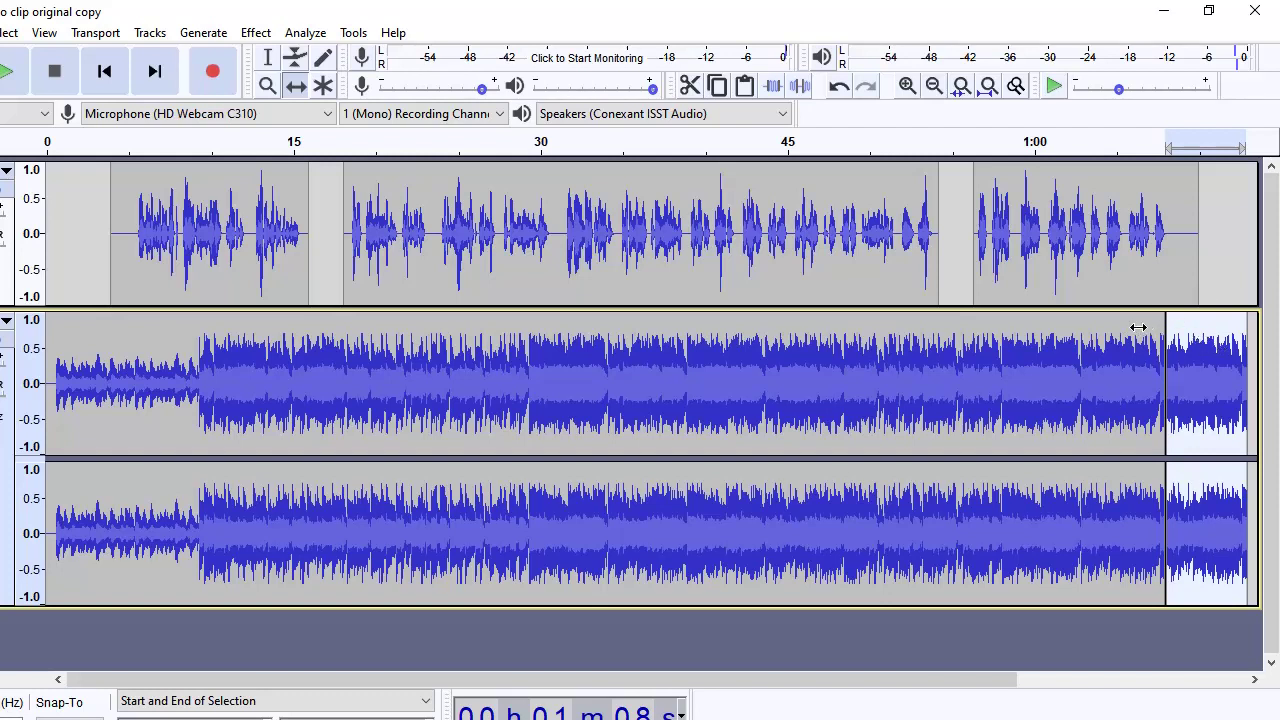
pyautogui.moveTo(1062, 246)
pyautogui.mouseDown()
pyautogui.moveTo(1089, 246)
pyautogui.moveTo(1059, 224)
pyautogui.mouseUp()
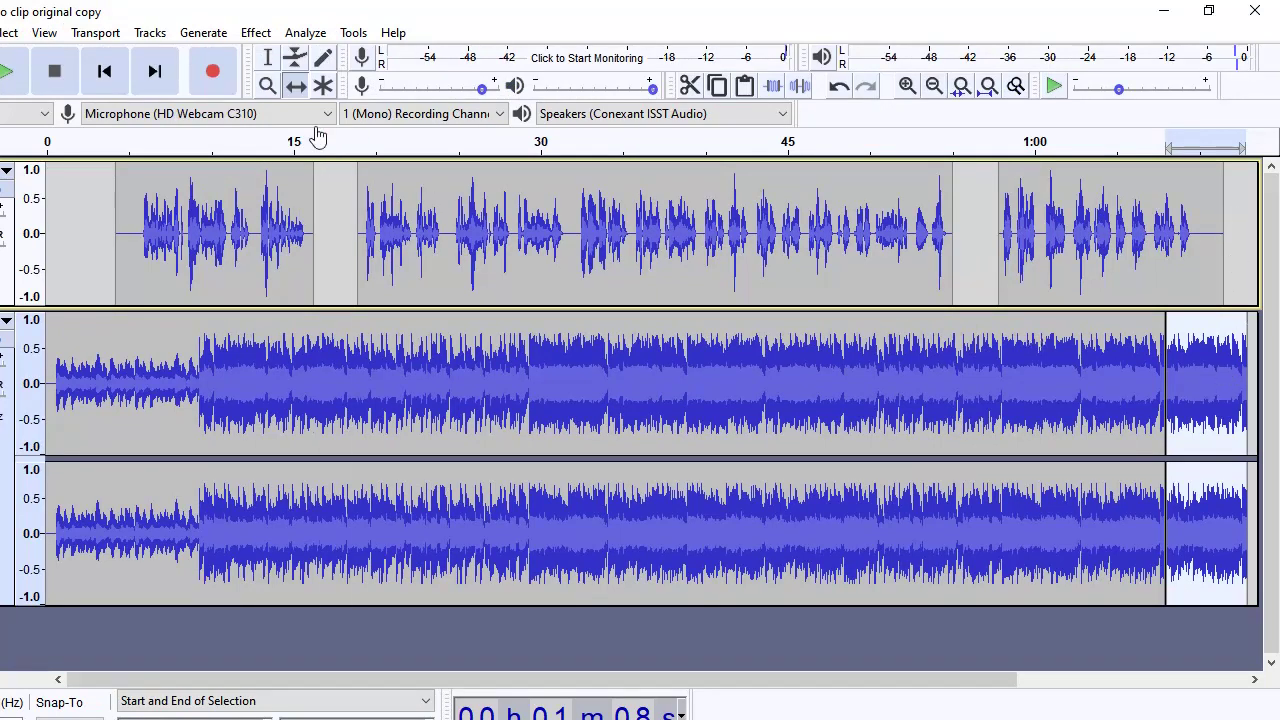
# Apply a Fade Out to about the last 1.5 seconds of the music-clip track.
pyautogui.click(331, 62)
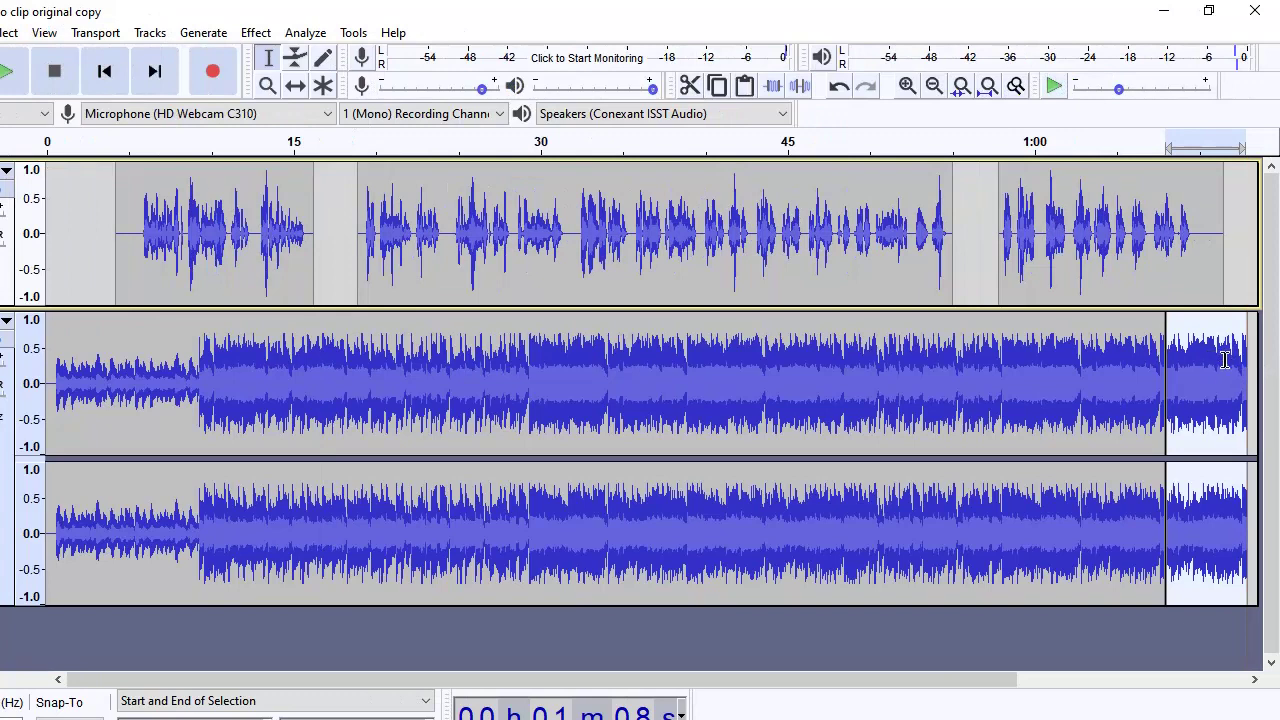
pyautogui.moveTo(1224, 362); pyautogui.dragTo(1248, 362)
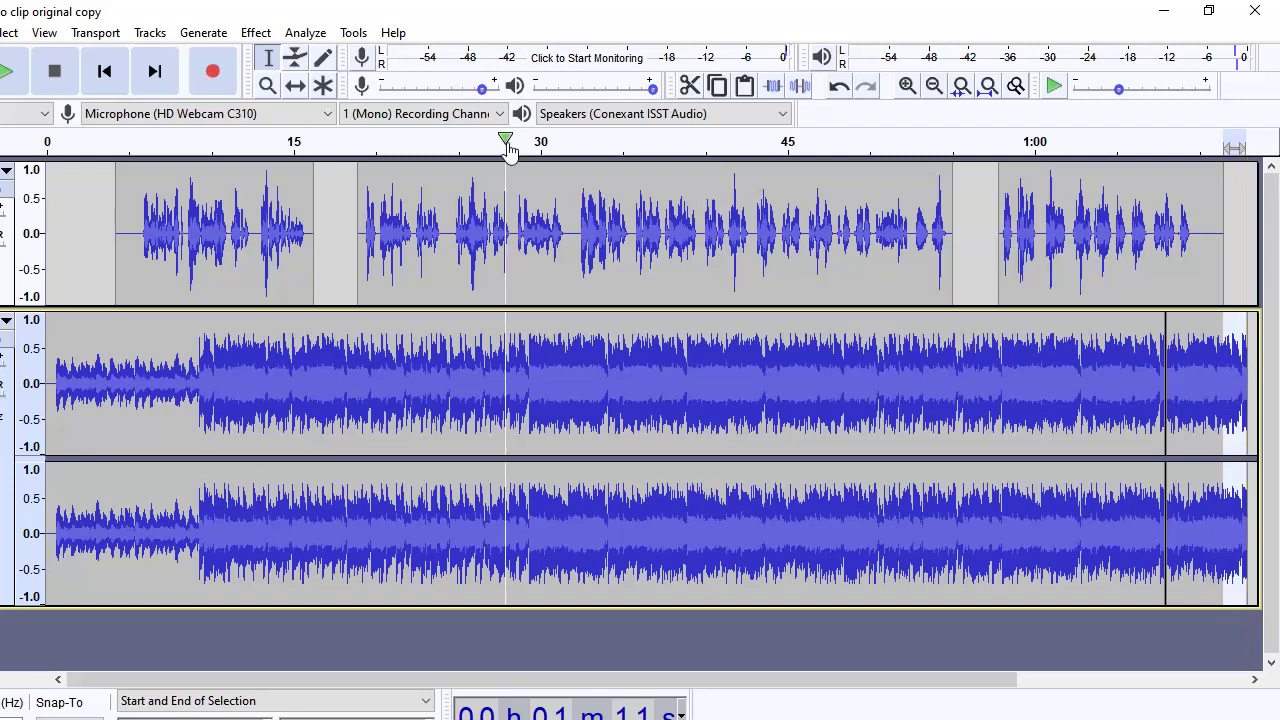
pyautogui.click(256, 32)
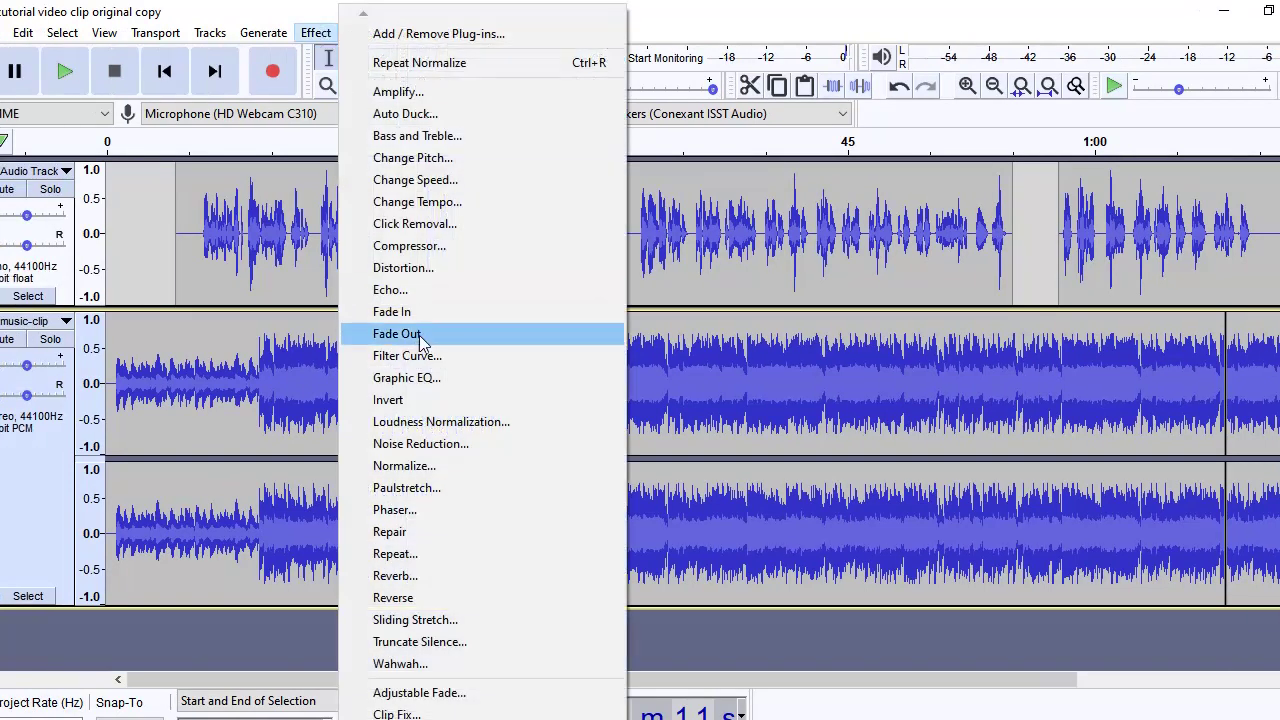
pyautogui.click(419, 336)
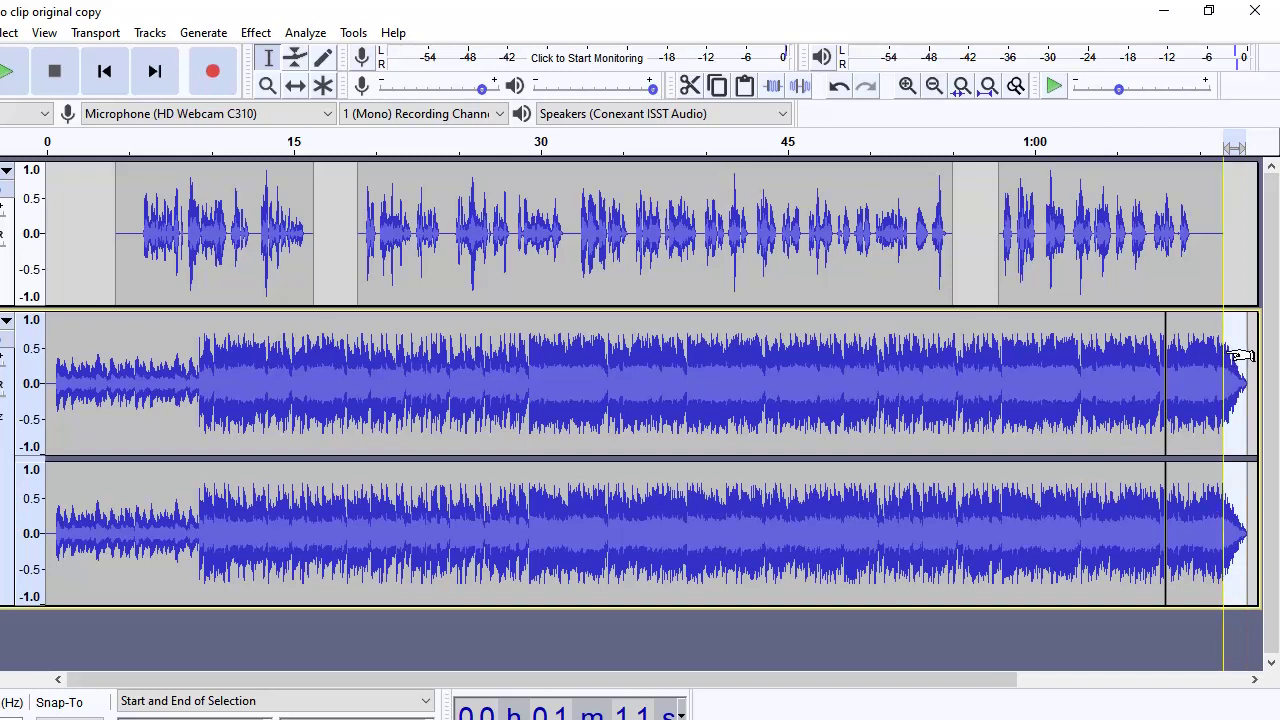
pyautogui.moveTo(1237, 357)
pyautogui.mouseDown()
pyautogui.moveTo(1234, 371)
pyautogui.moveTo(1228, 362)
pyautogui.mouseUp()
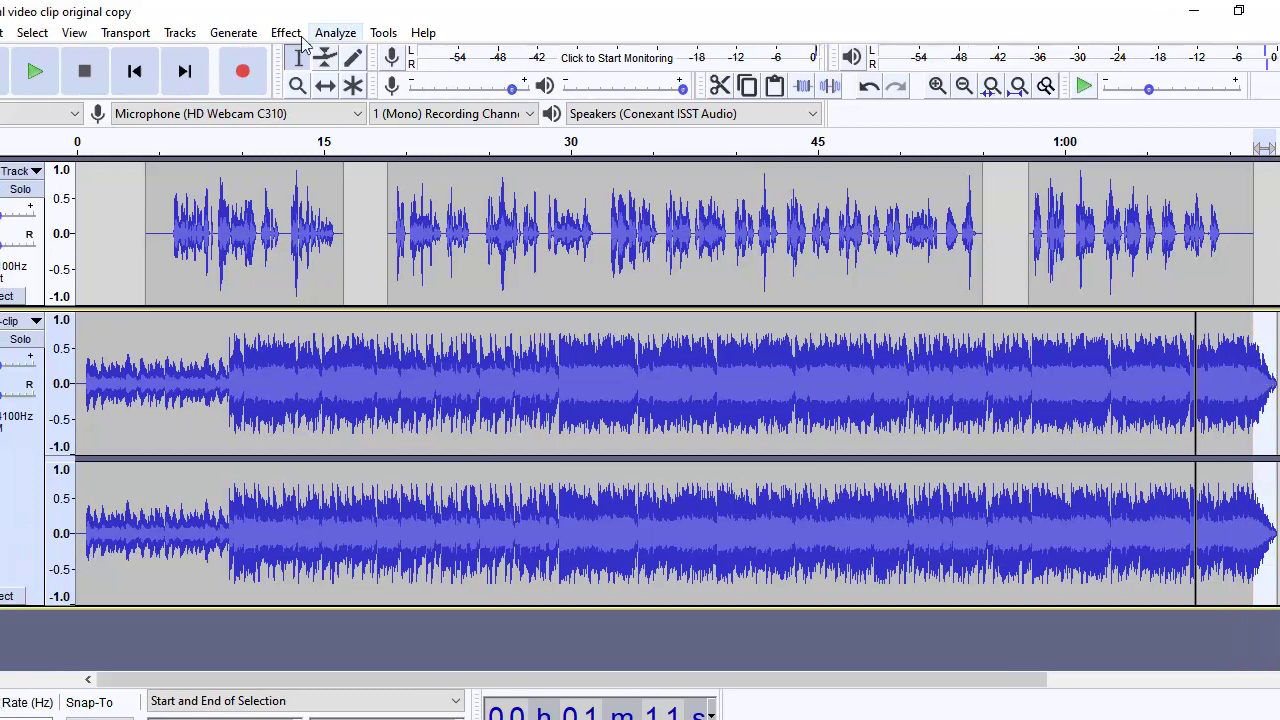
# Try to apply the Auto Duck effect to the music-clip track.
pyautogui.click(255, 32)
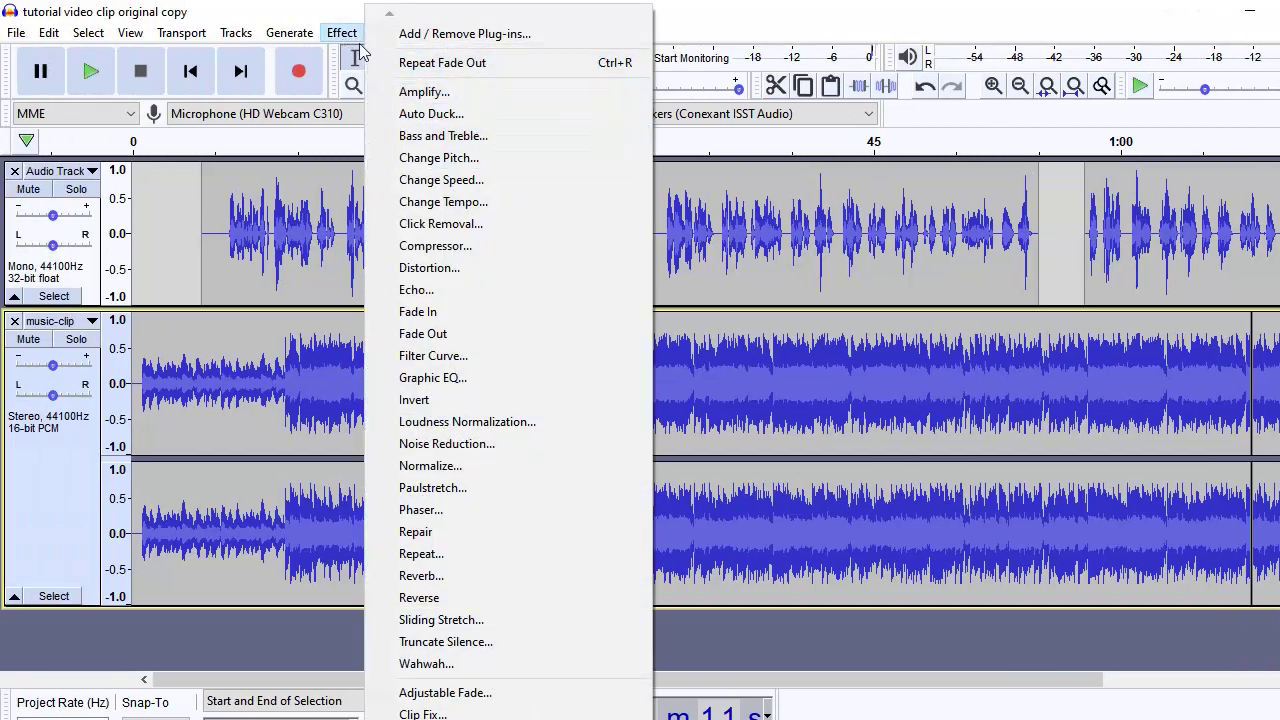
pyautogui.click(786, 24)
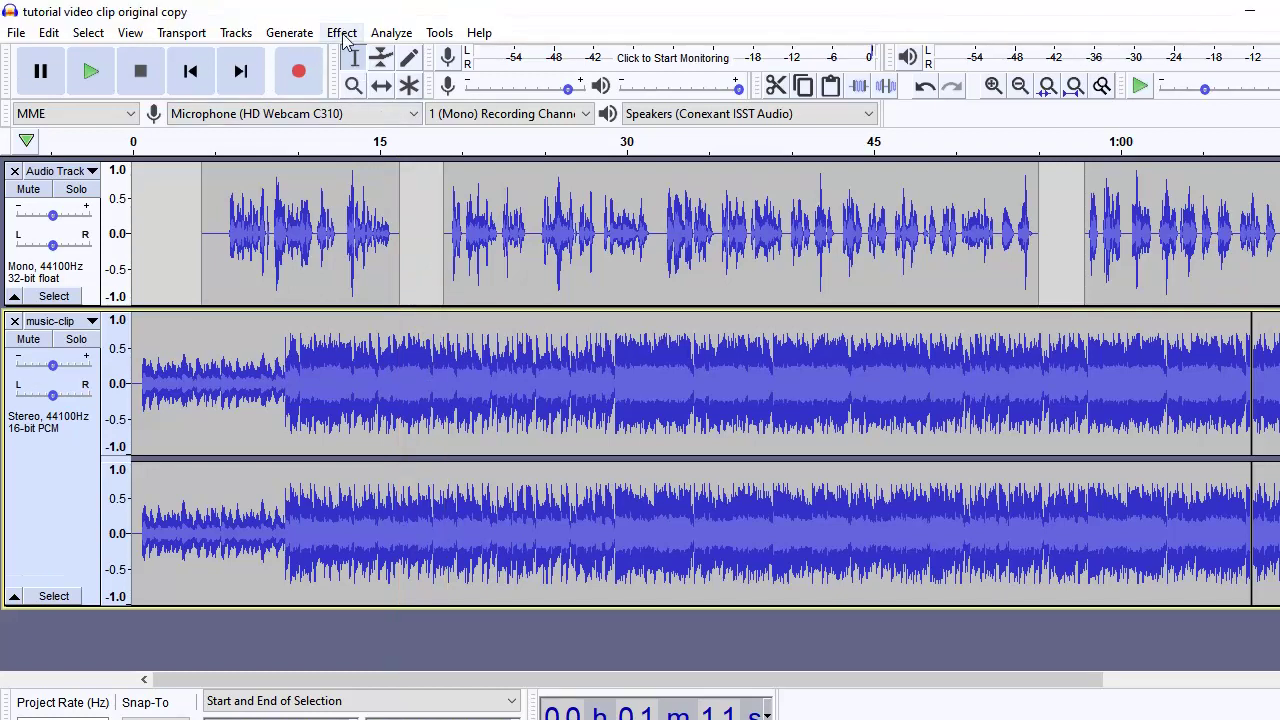
pyautogui.click(344, 5)
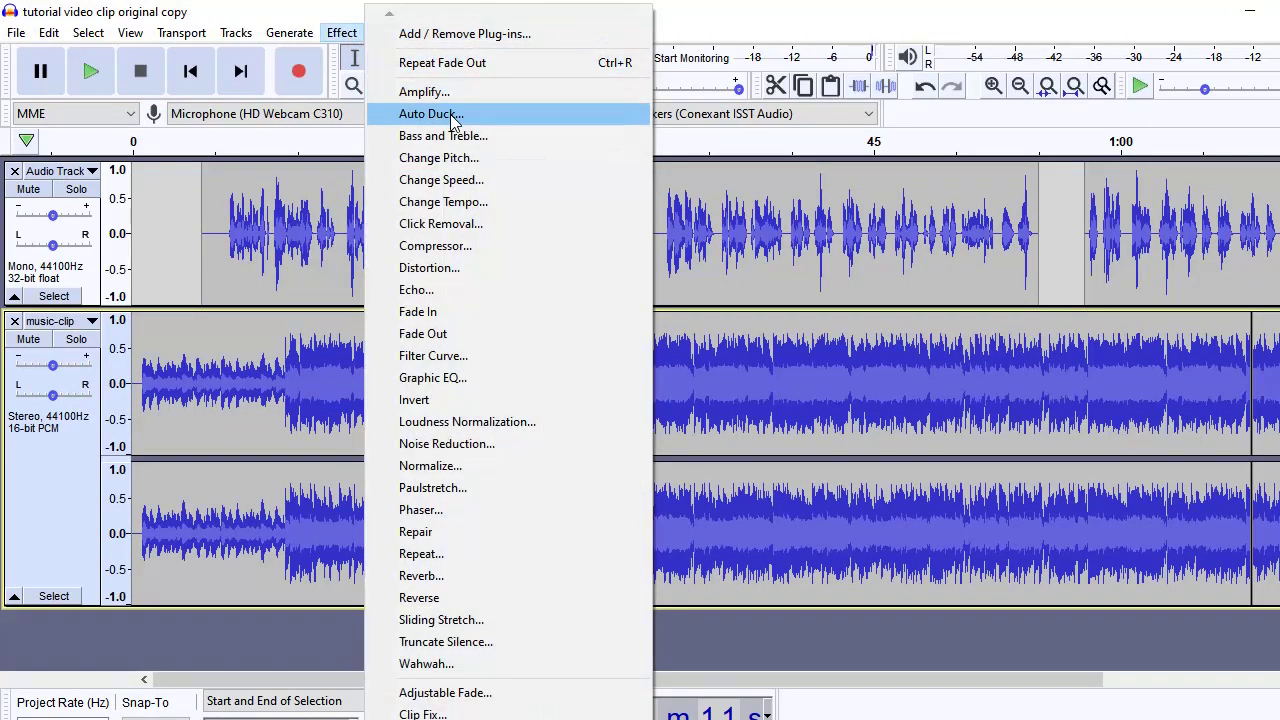
pyautogui.click(451, 116)
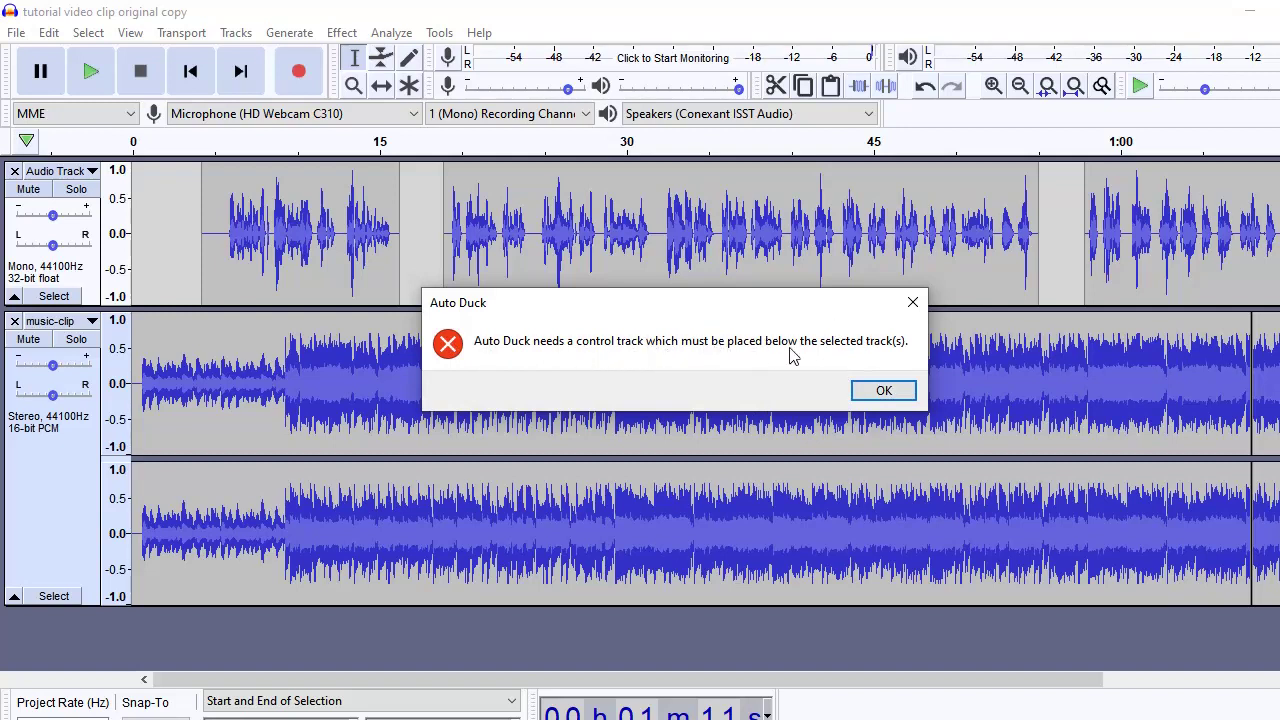
pyautogui.click(890, 391)
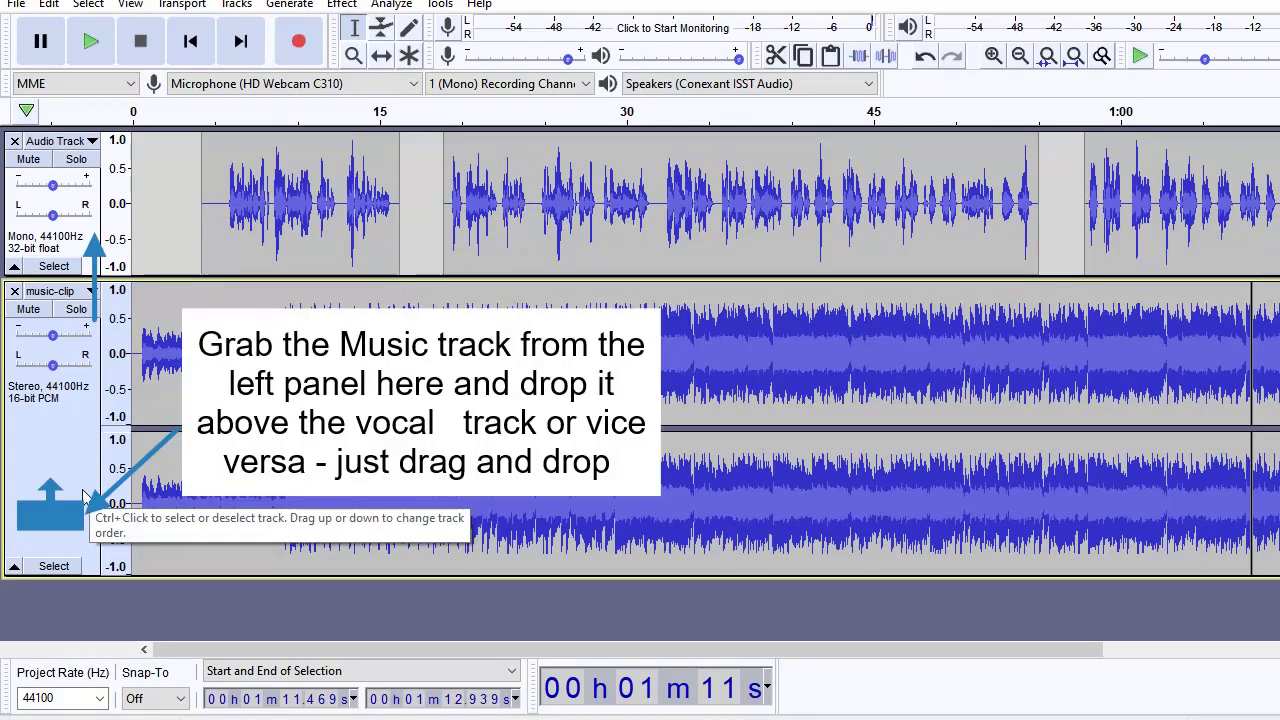
# Move the music-clip track above the voice track and select its main clip from the start to the join near 1:08.
pyautogui.moveTo(86, 506); pyautogui.dragTo(84, 230)
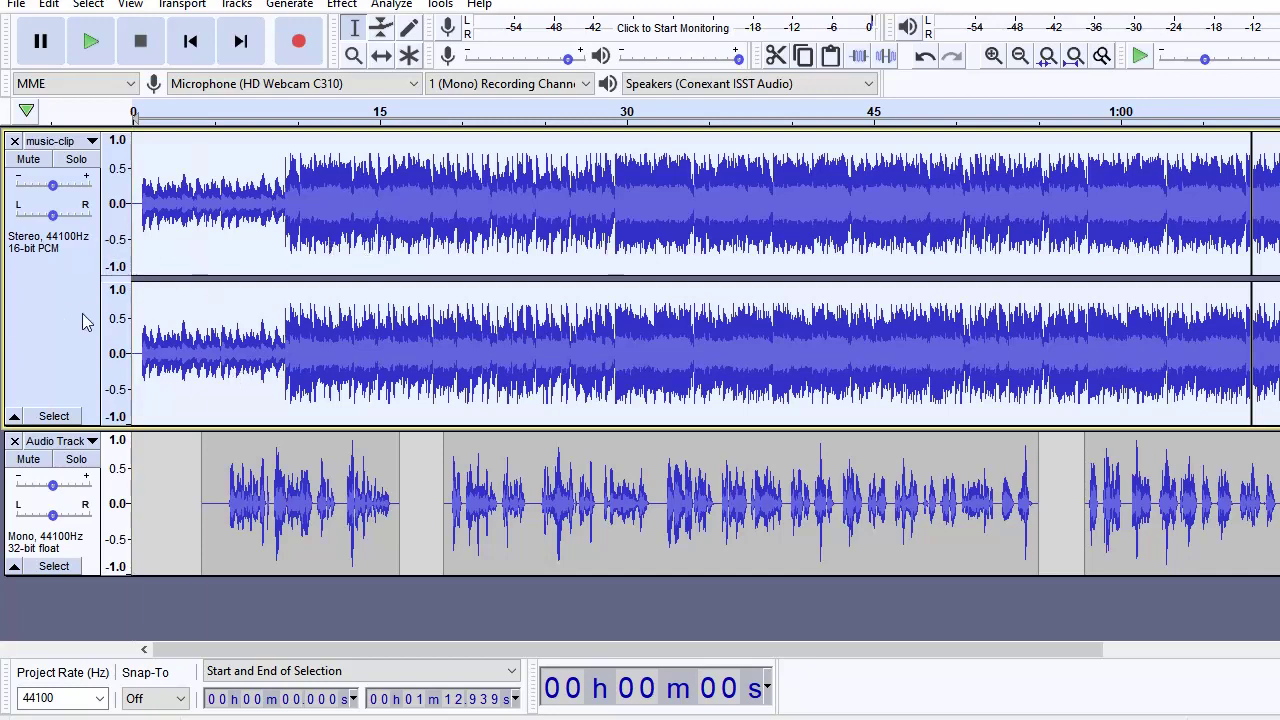
pyautogui.doubleClick(168, 306)
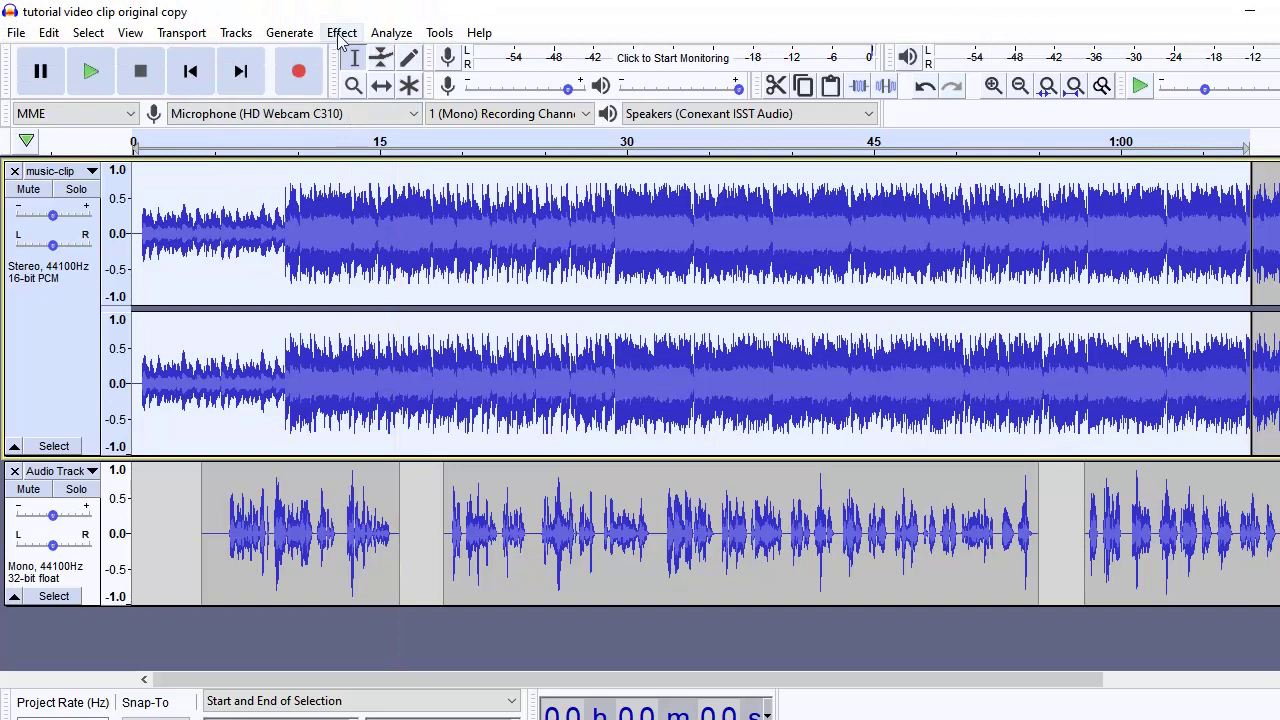
# Apply Auto Duck to the selected main clip of the music-clip track with a duck amount of -15.1 dB.
pyautogui.click(341, 33)
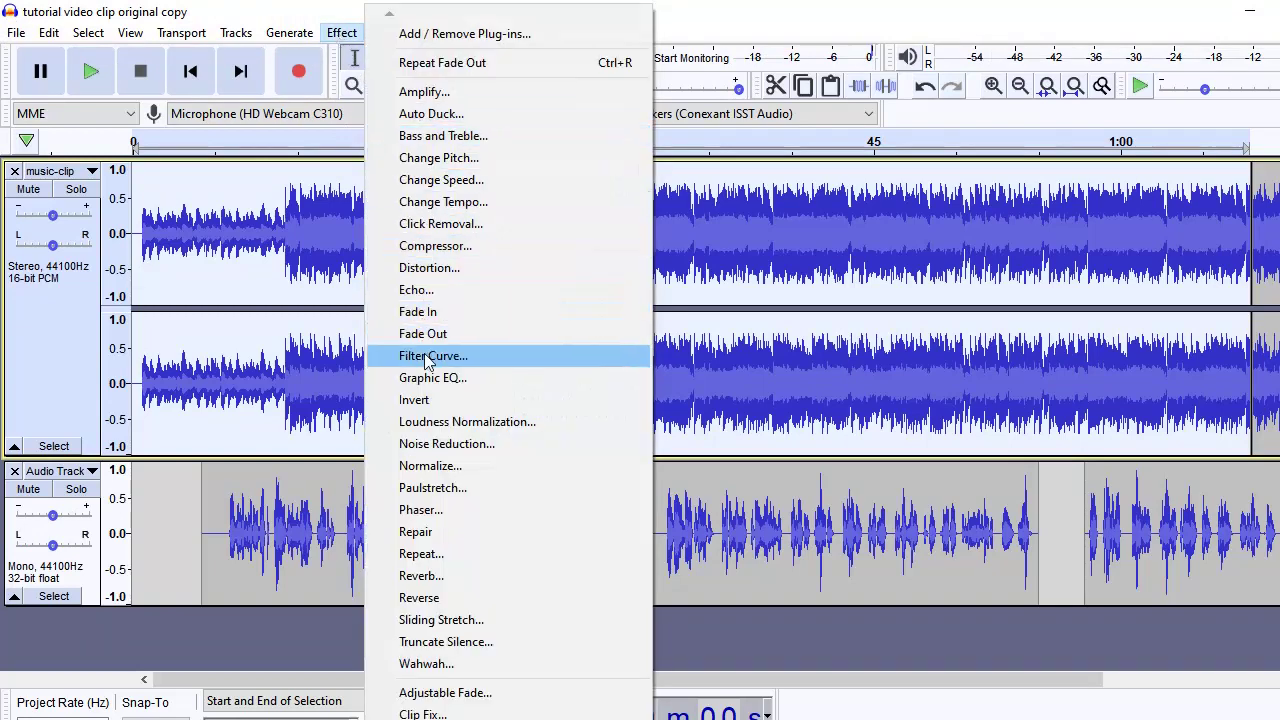
pyautogui.click(440, 114)
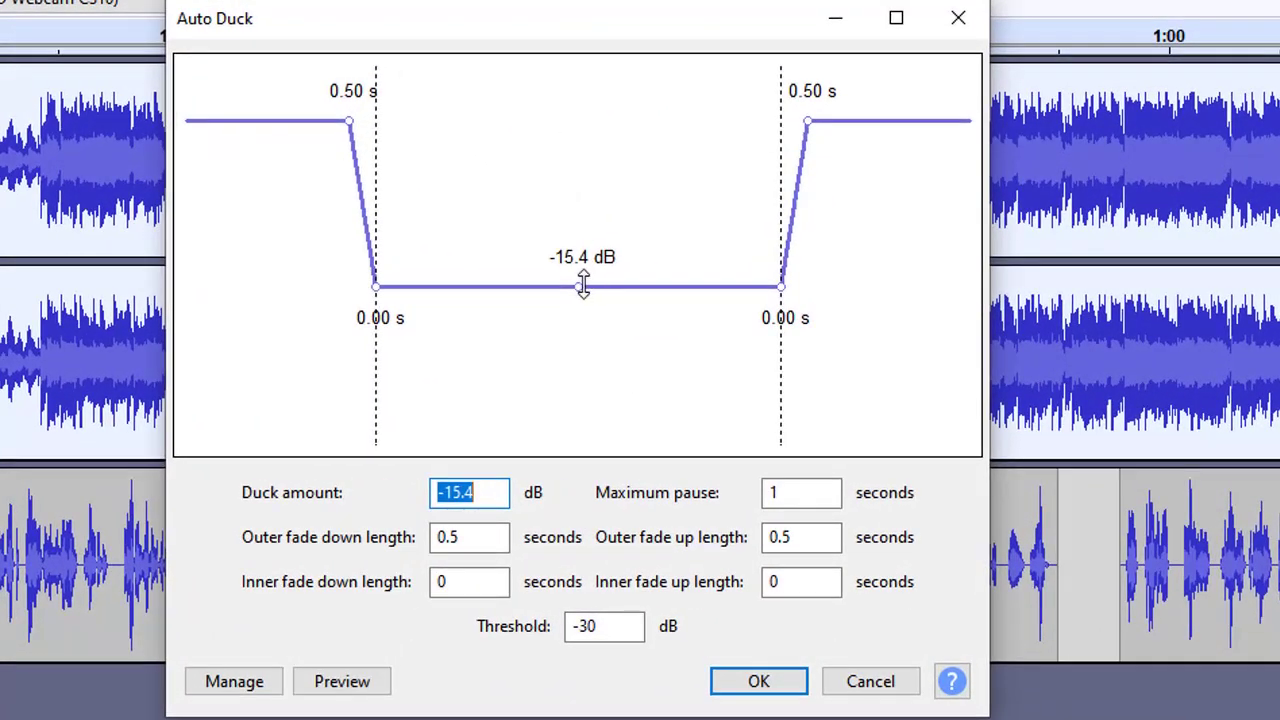
pyautogui.moveTo(583, 285); pyautogui.dragTo(595, 254)
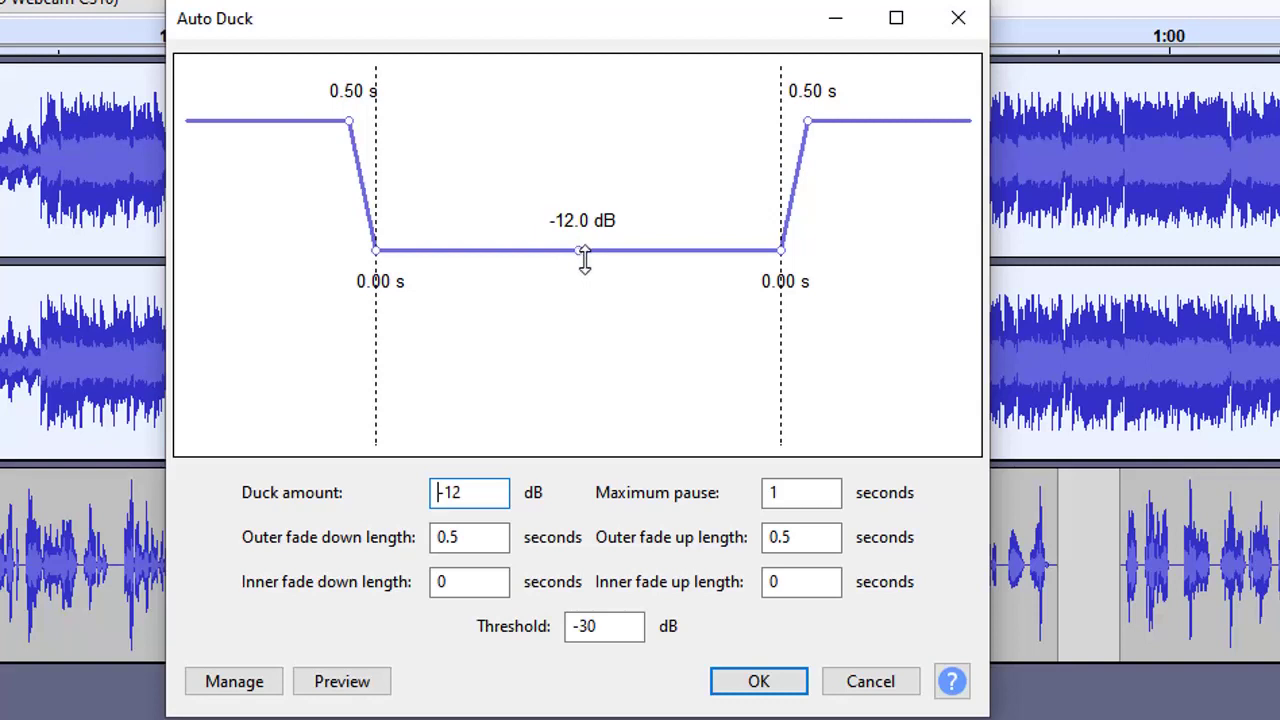
pyautogui.moveTo(583, 258); pyautogui.dragTo(587, 282)
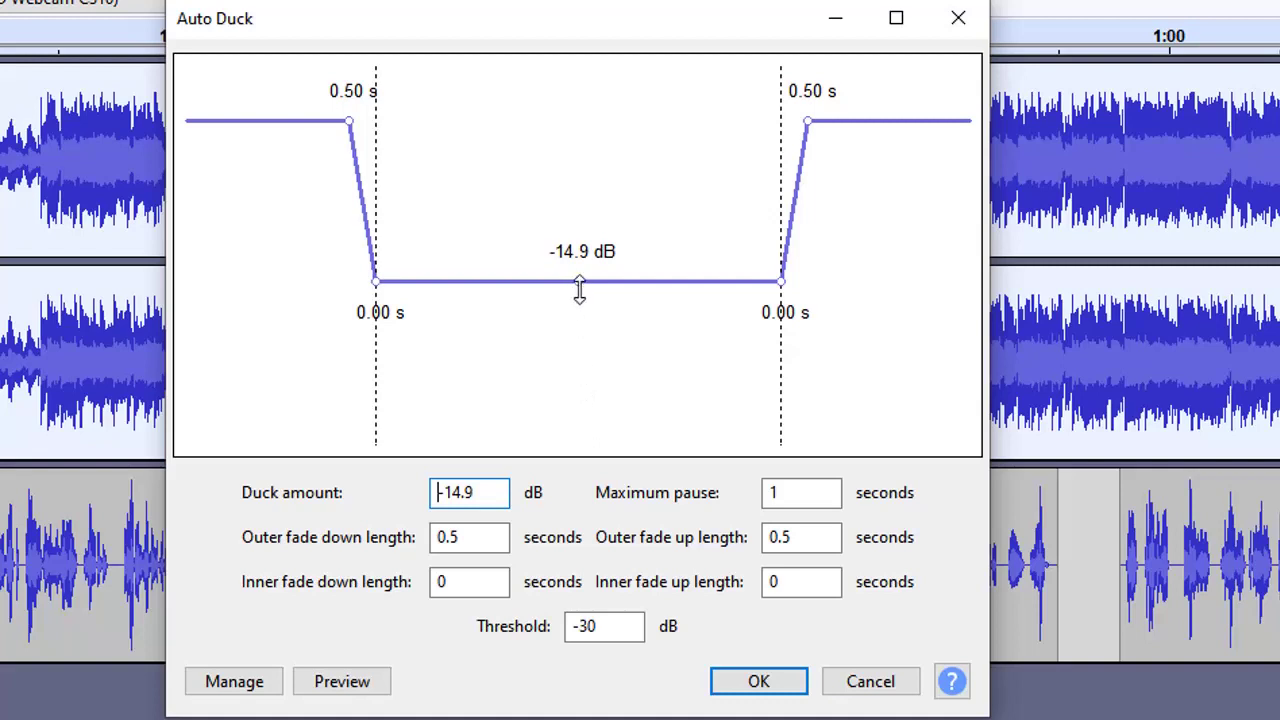
pyautogui.moveTo(580, 282); pyautogui.dragTo(586, 285)
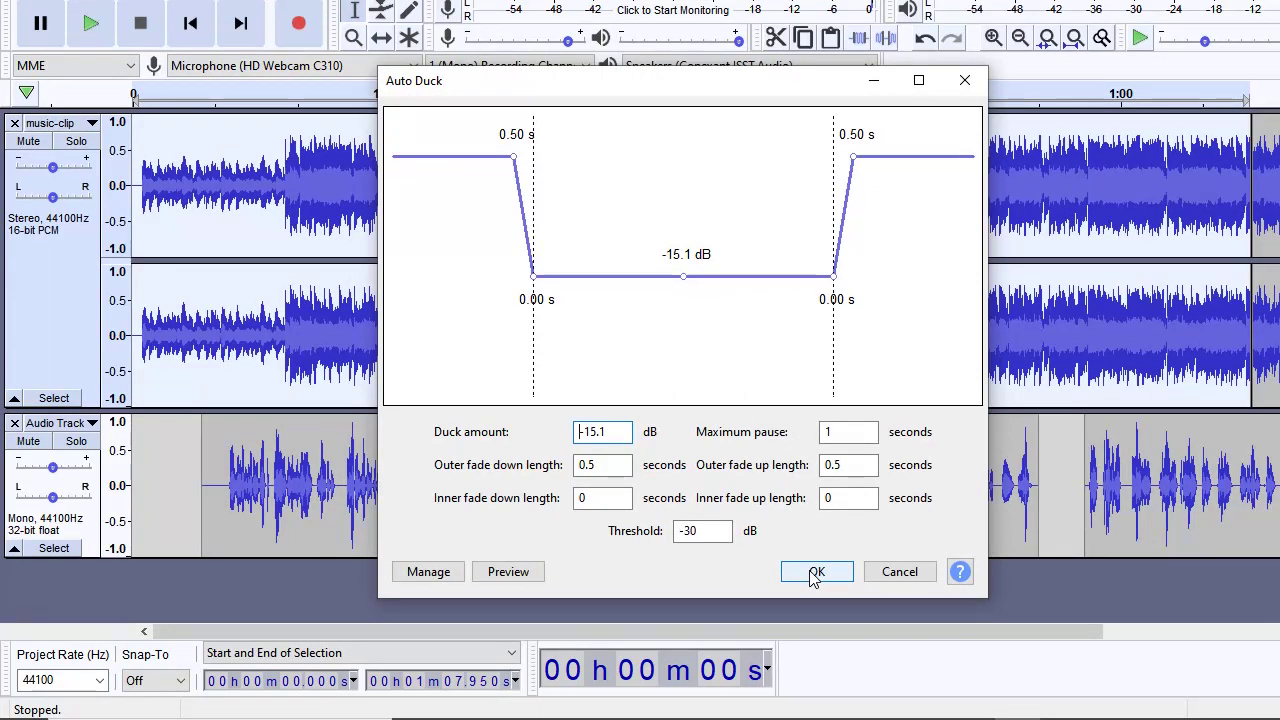
pyautogui.click(813, 572)
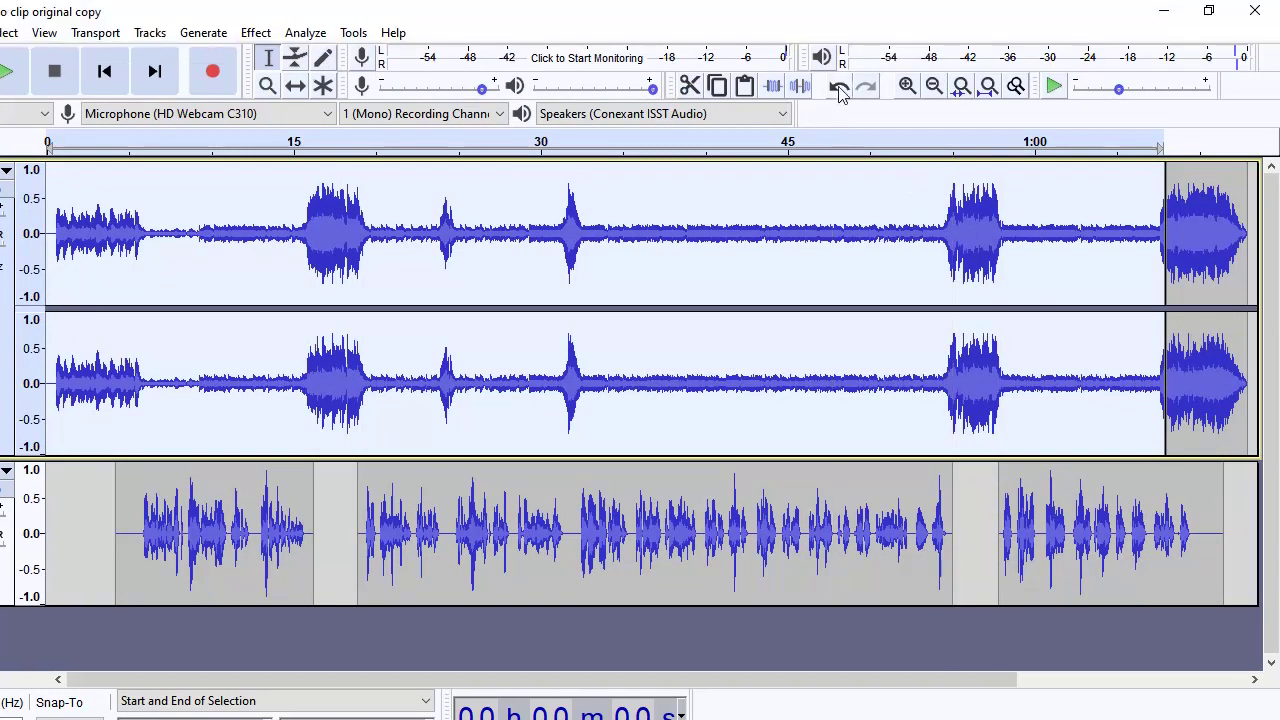
# Undo the Auto Duck and join the clips of the music-clip track, including the faded end section, into one.
pyautogui.click(839, 88)
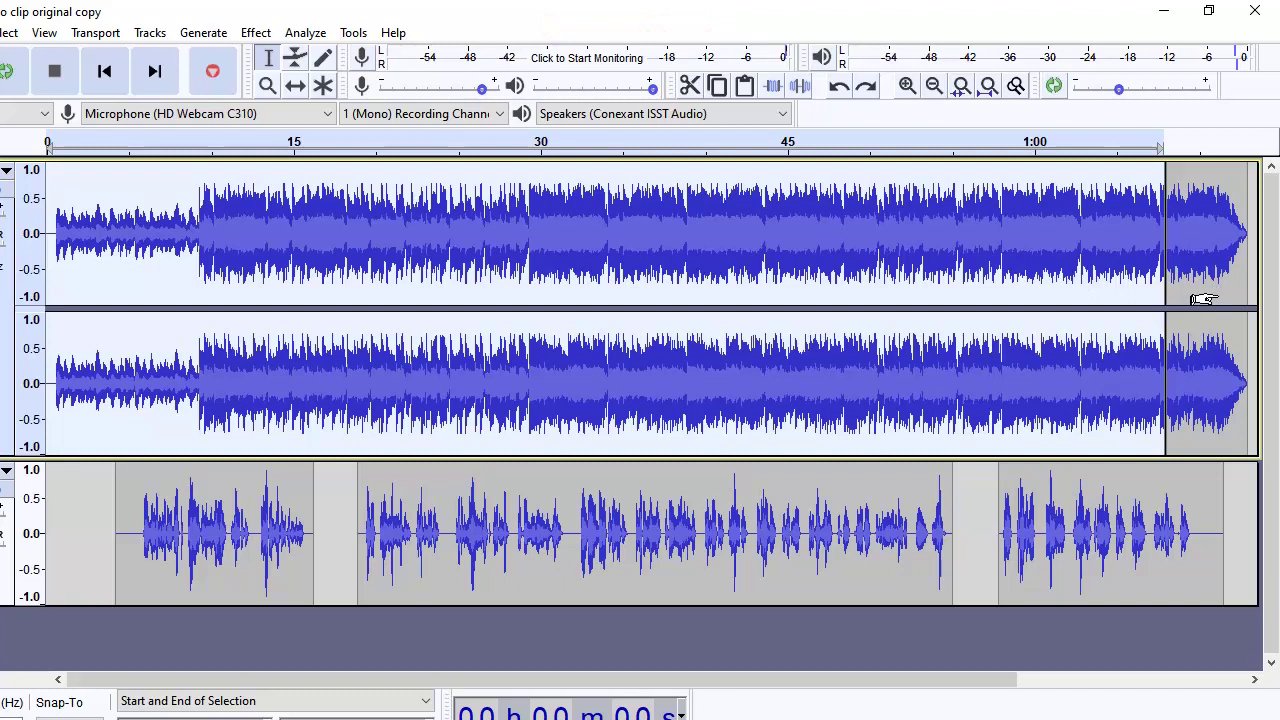
pyautogui.keyDown('shift'); pyautogui.click(1250, 380); pyautogui.keyUp('shift')
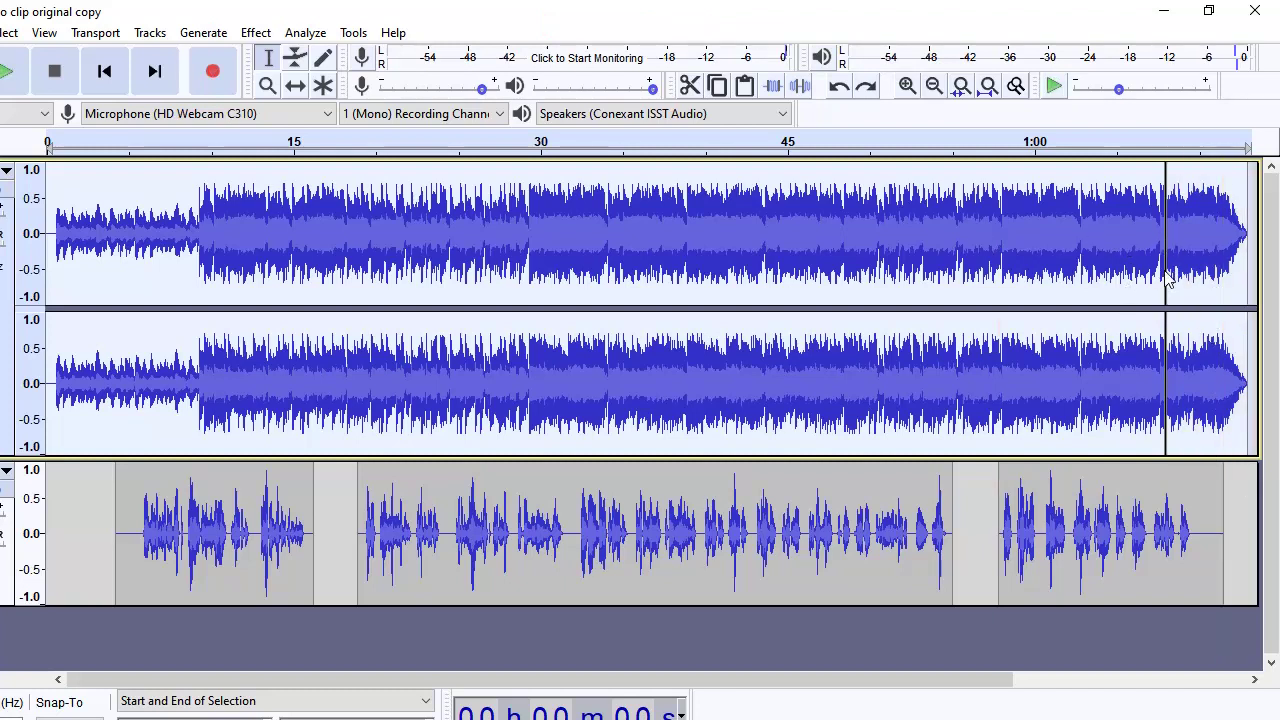
pyautogui.click(911, 358)
pyautogui.click(0, 446)
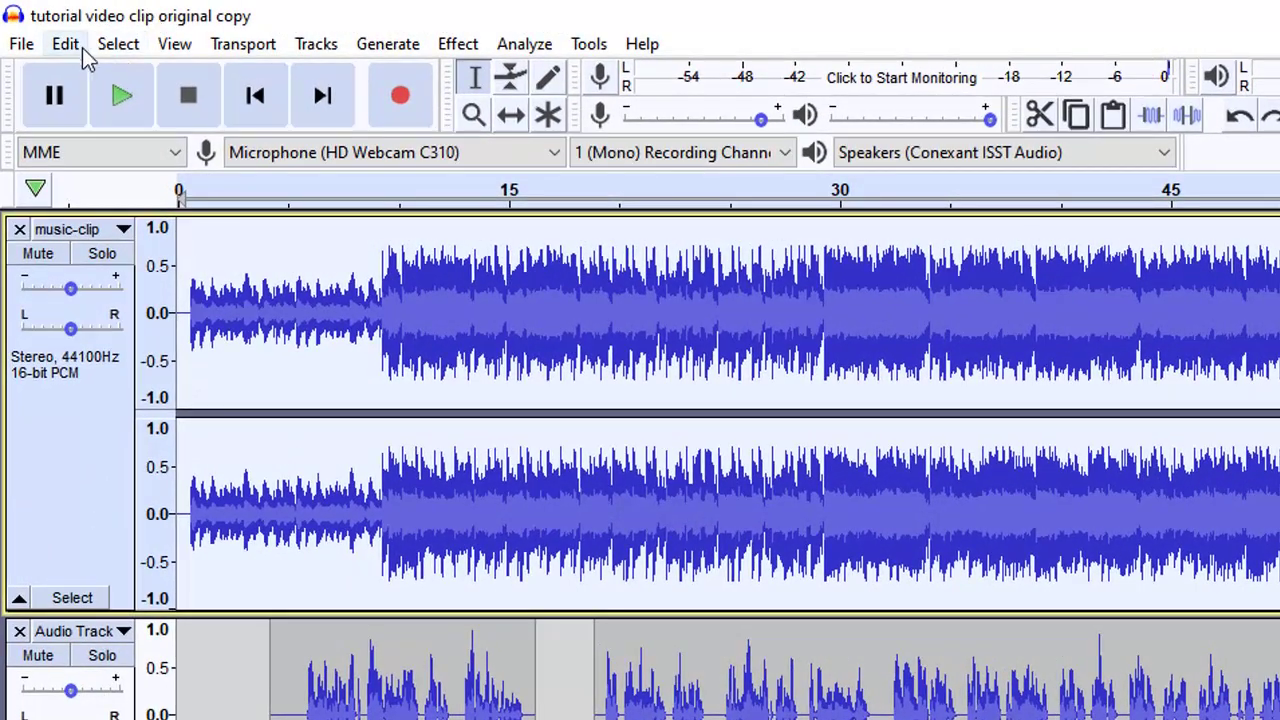
pyautogui.click(74, 46)
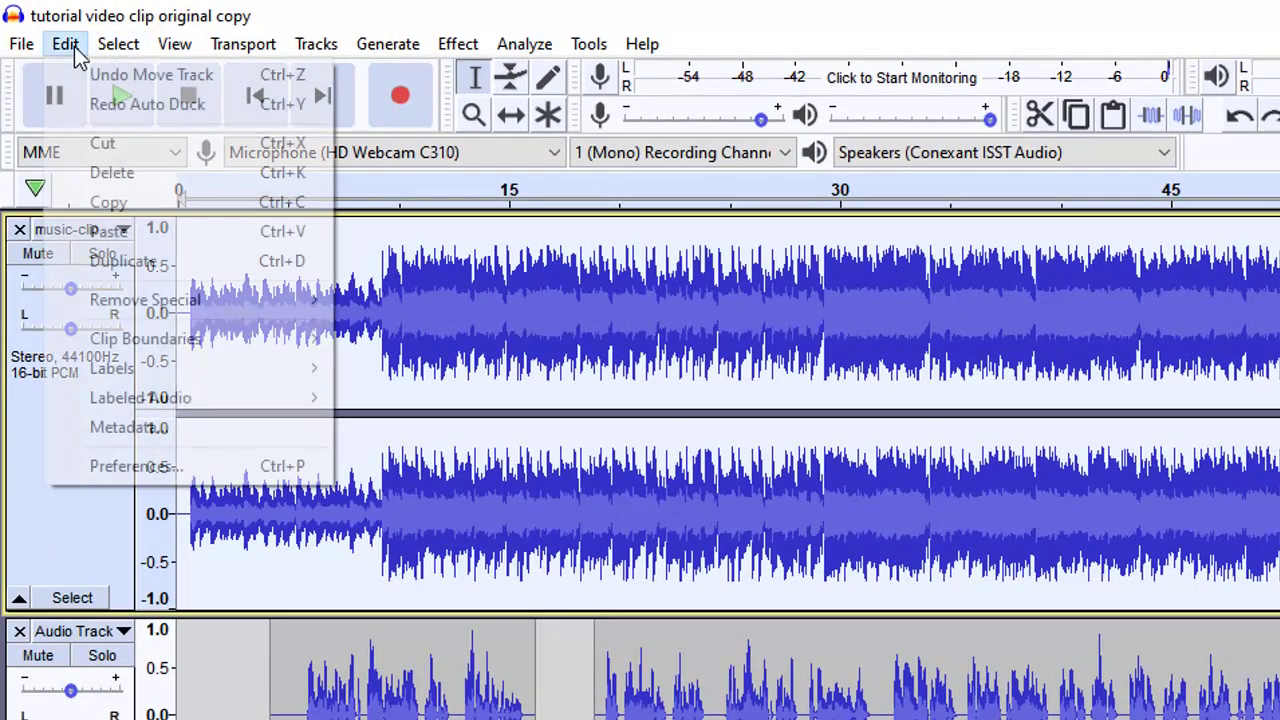
pyautogui.moveTo(115, 303)
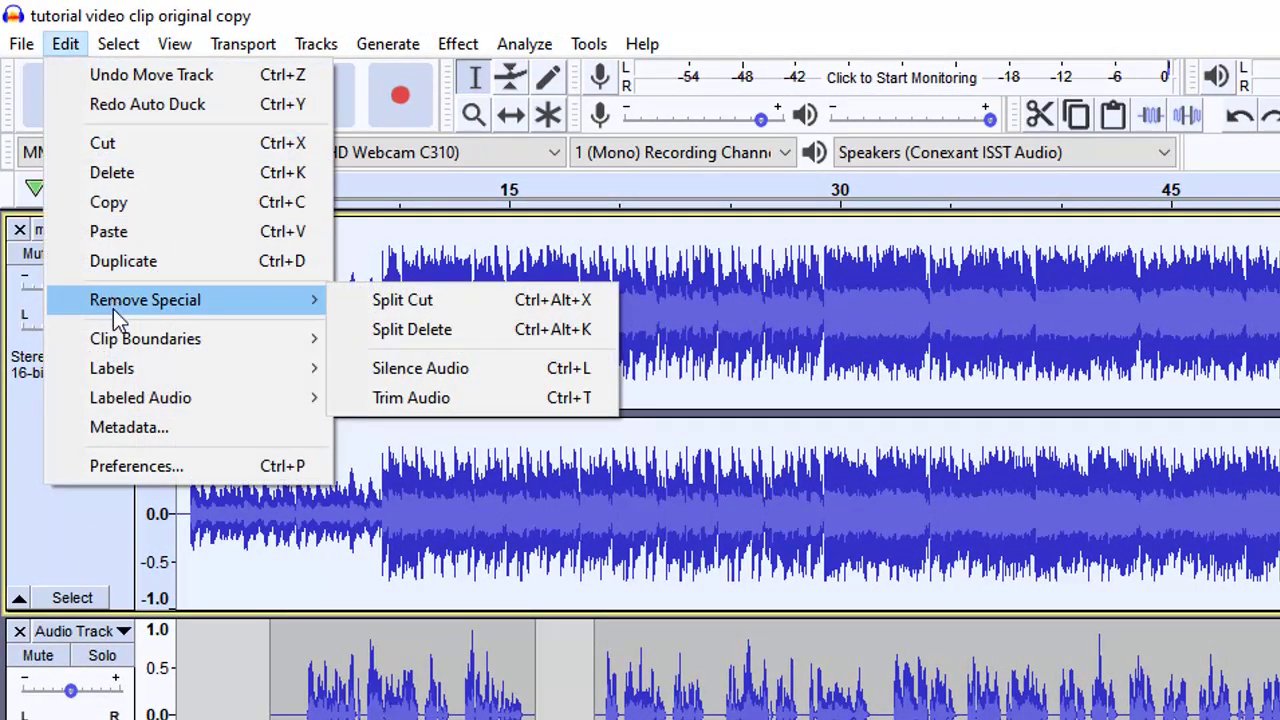
pyautogui.moveTo(310, 397)
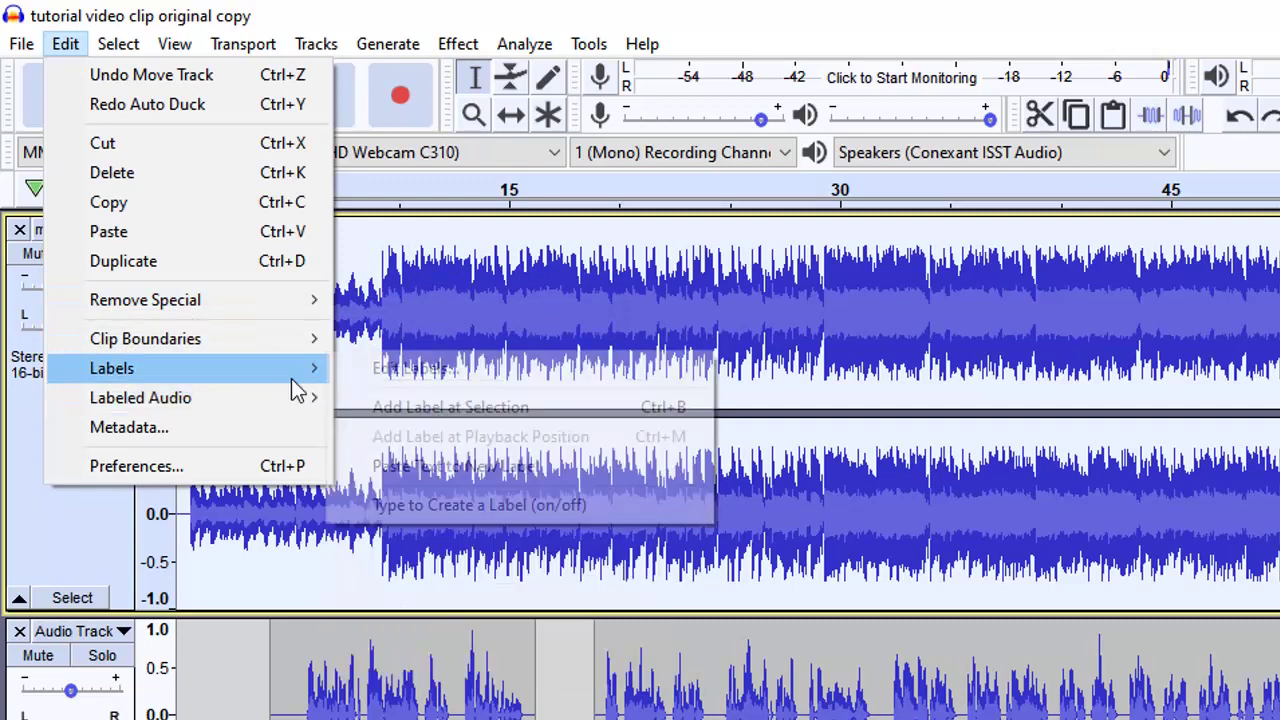
pyautogui.moveTo(268, 350)
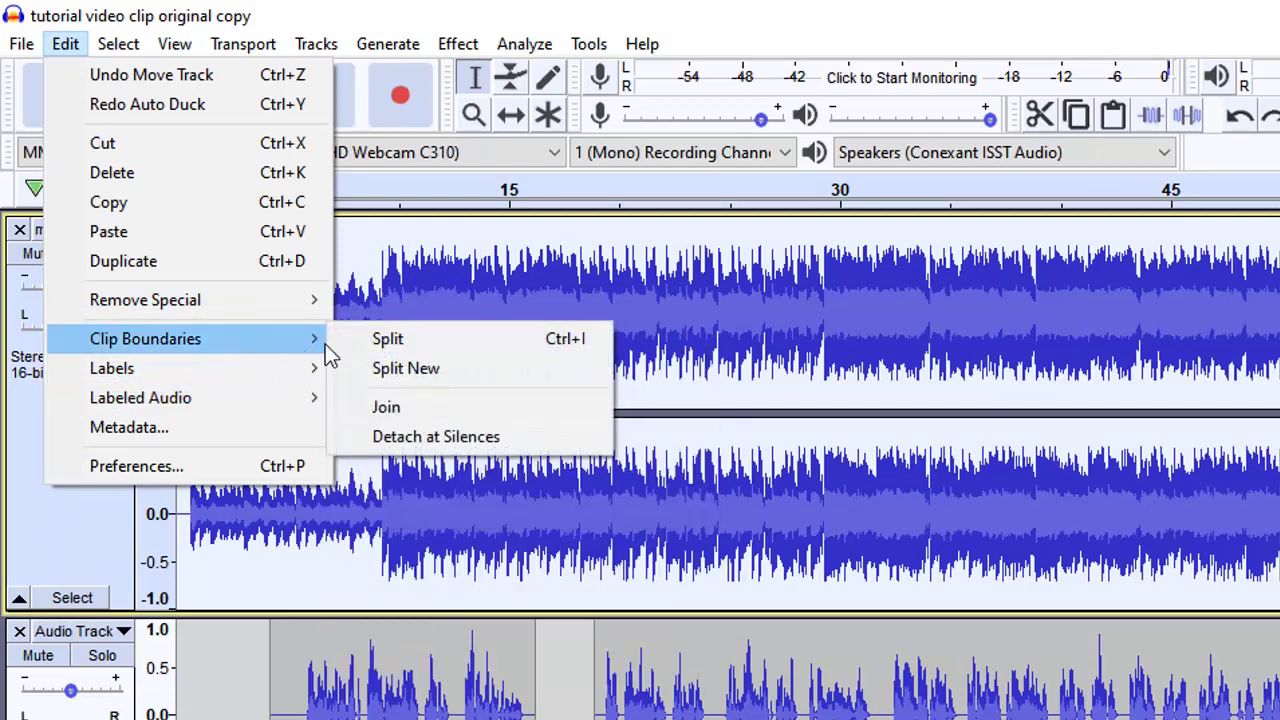
pyautogui.click(398, 410)
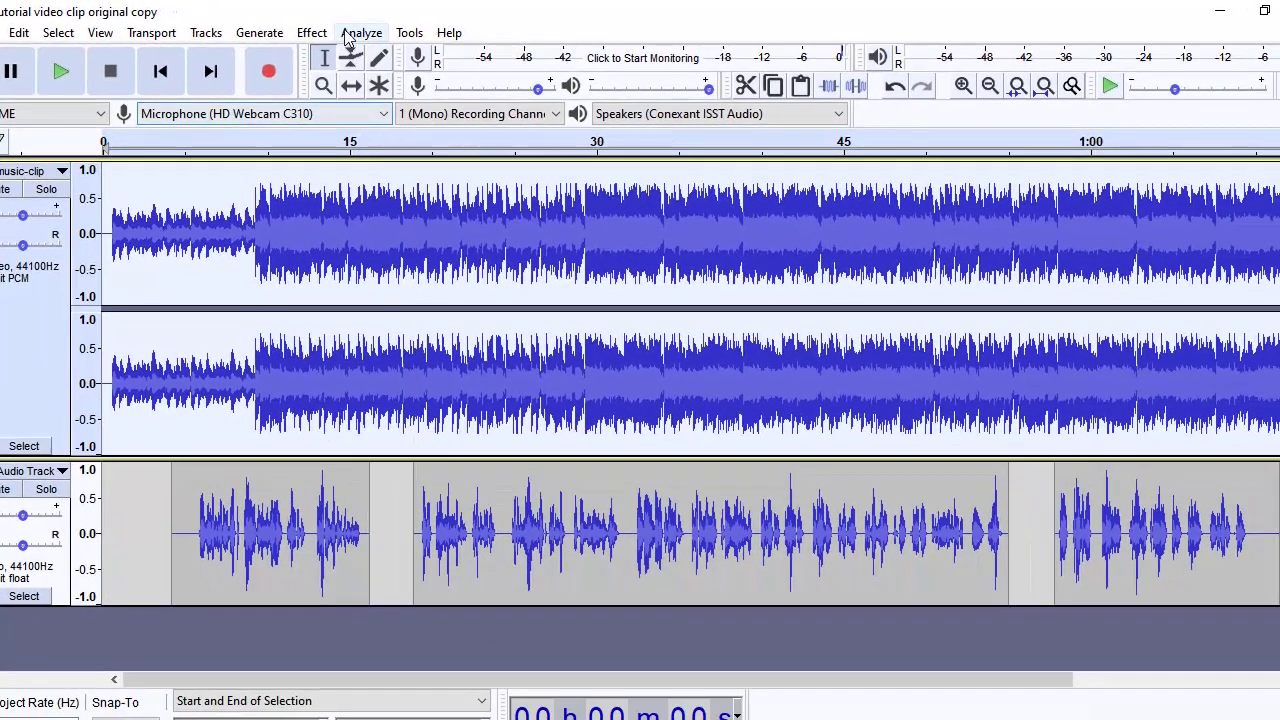
# Apply Auto Duck to the entire joined music-clip track with a duck amount of -15.1 dB.
pyautogui.click(396, 44)
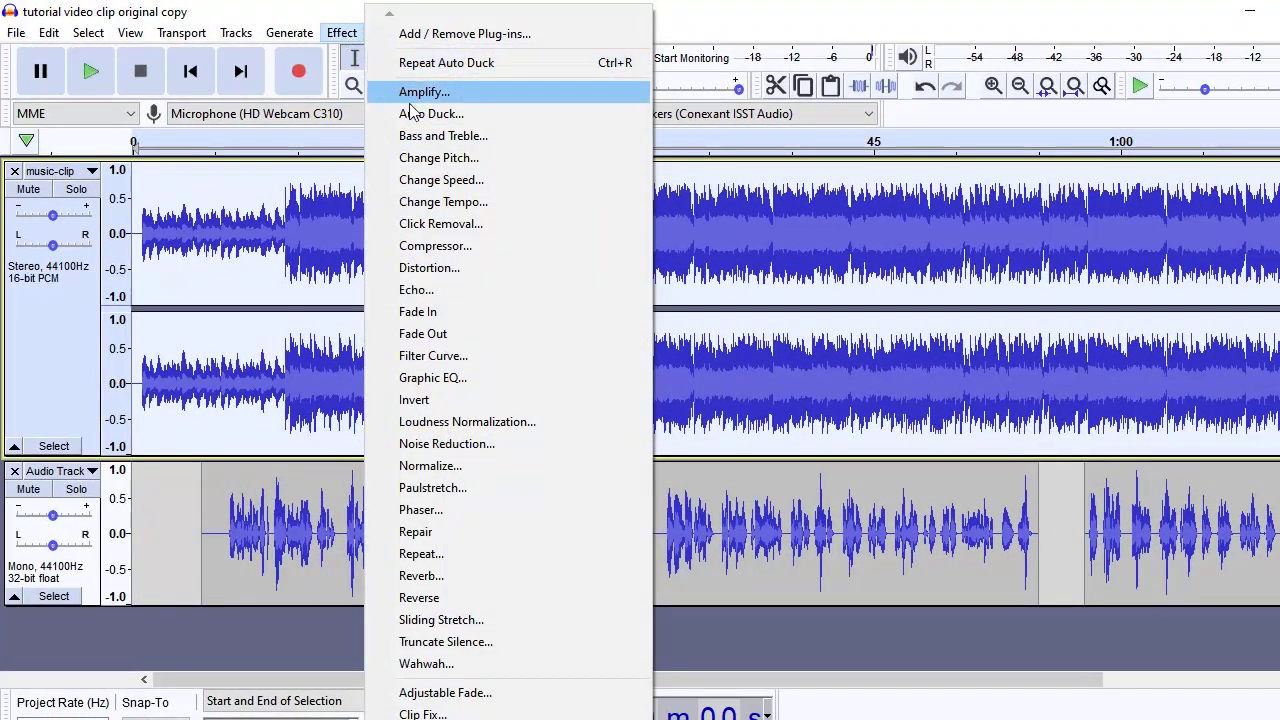
pyautogui.click(466, 113)
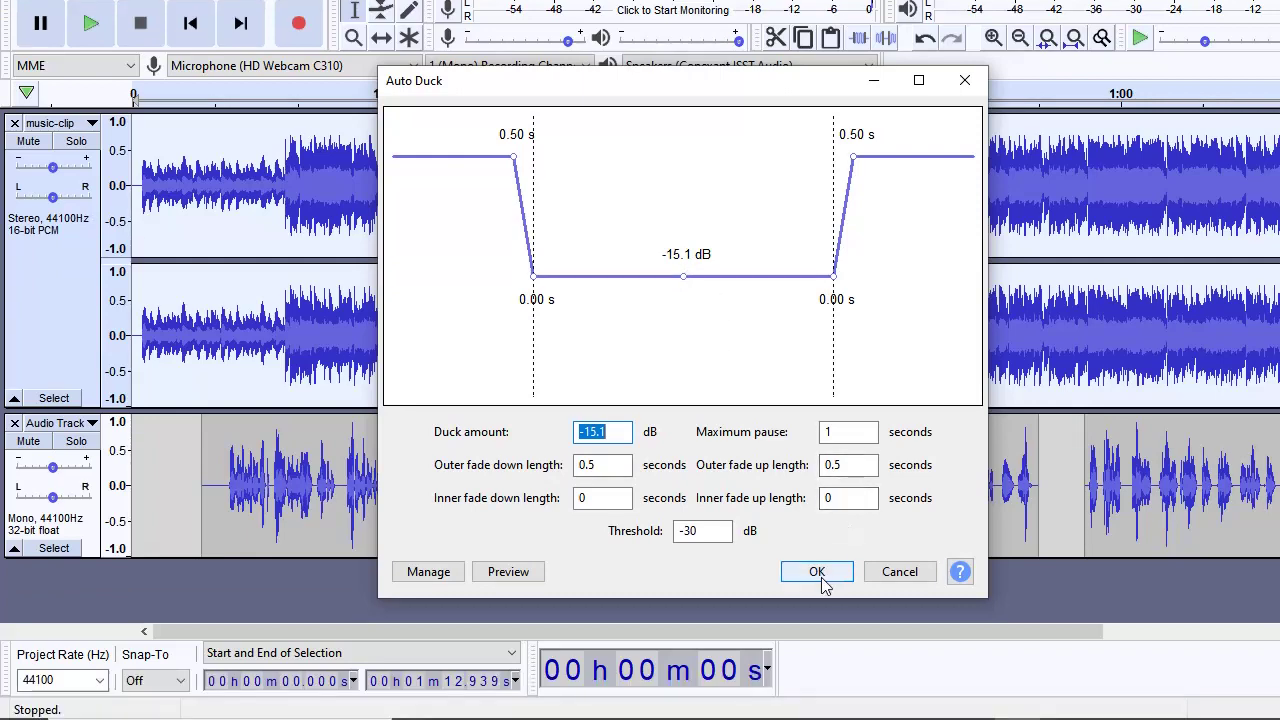
pyautogui.click(817, 573)
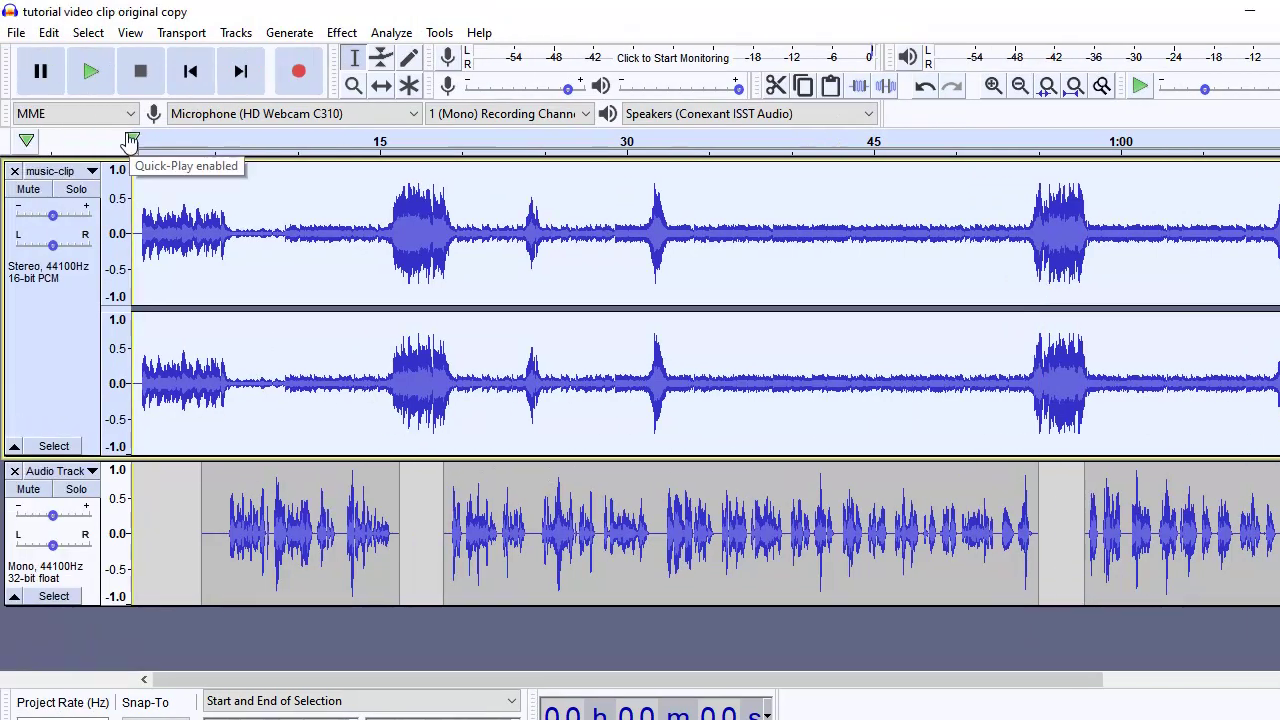
# Play the project from the beginning to hear how the ducked music sits beneath the speech, and stop playback.
pyautogui.click(104, 57)
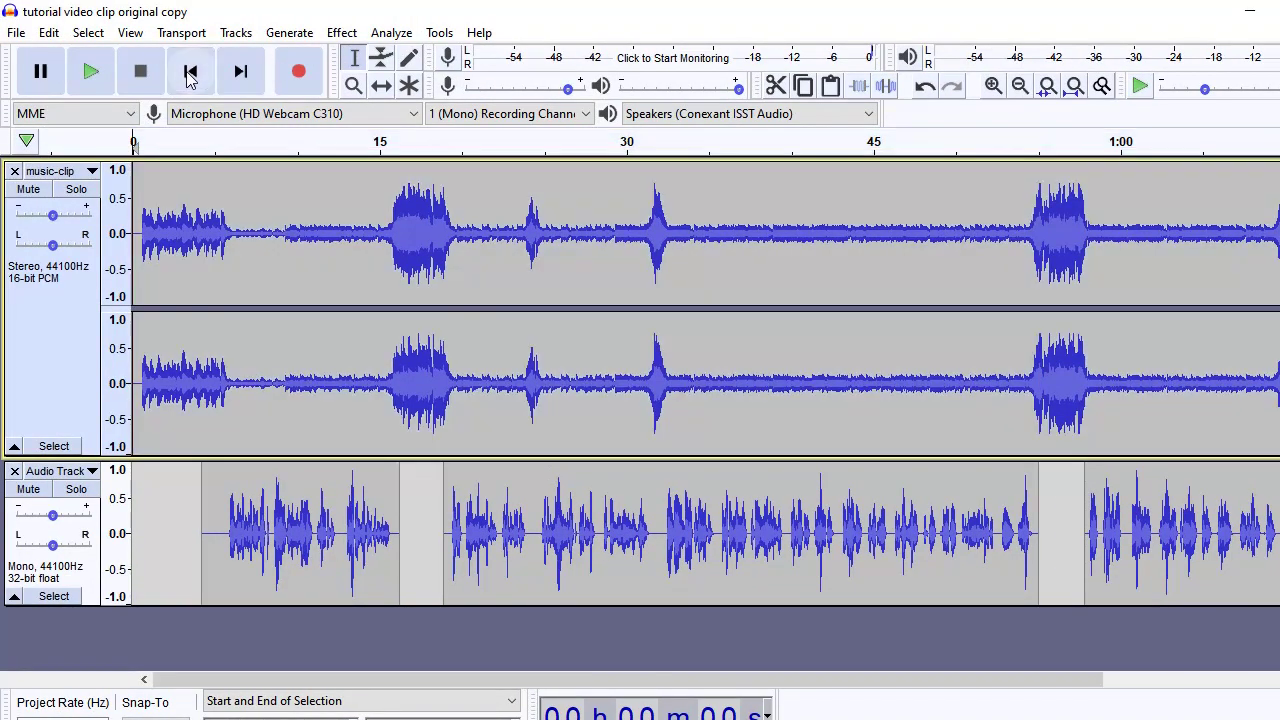
pyautogui.click(92, 72)
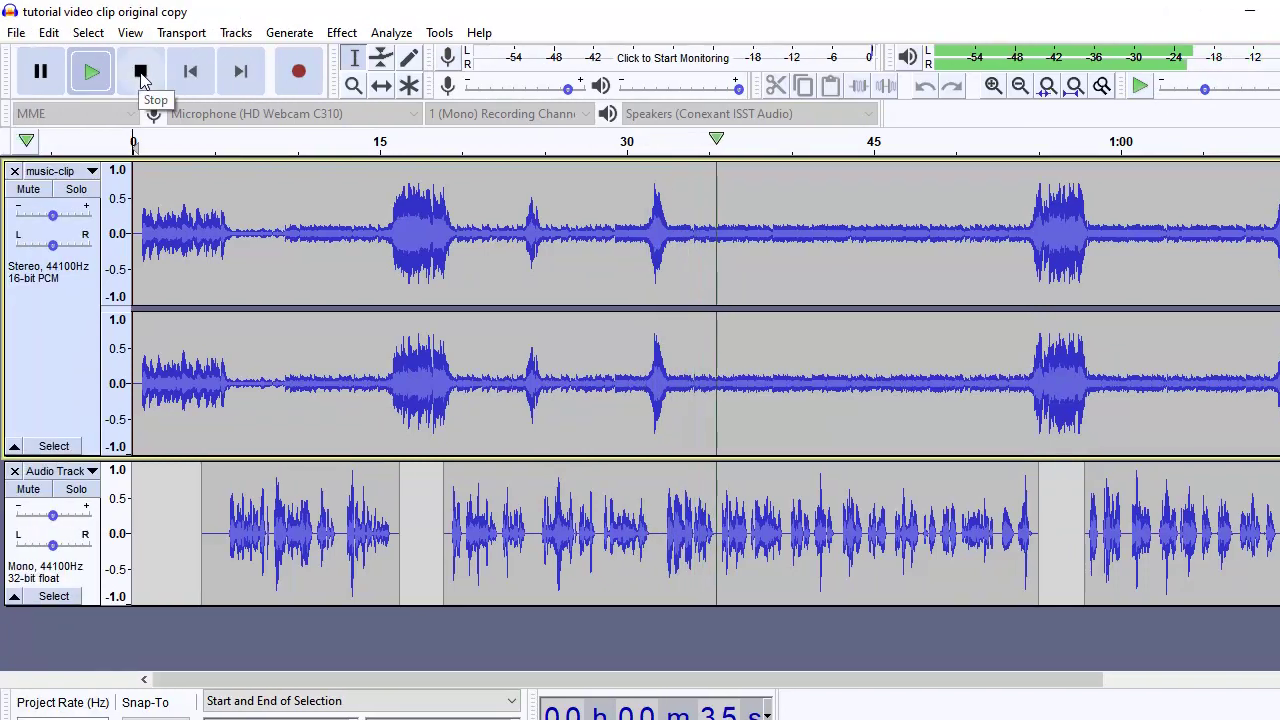
pyautogui.click(141, 78)
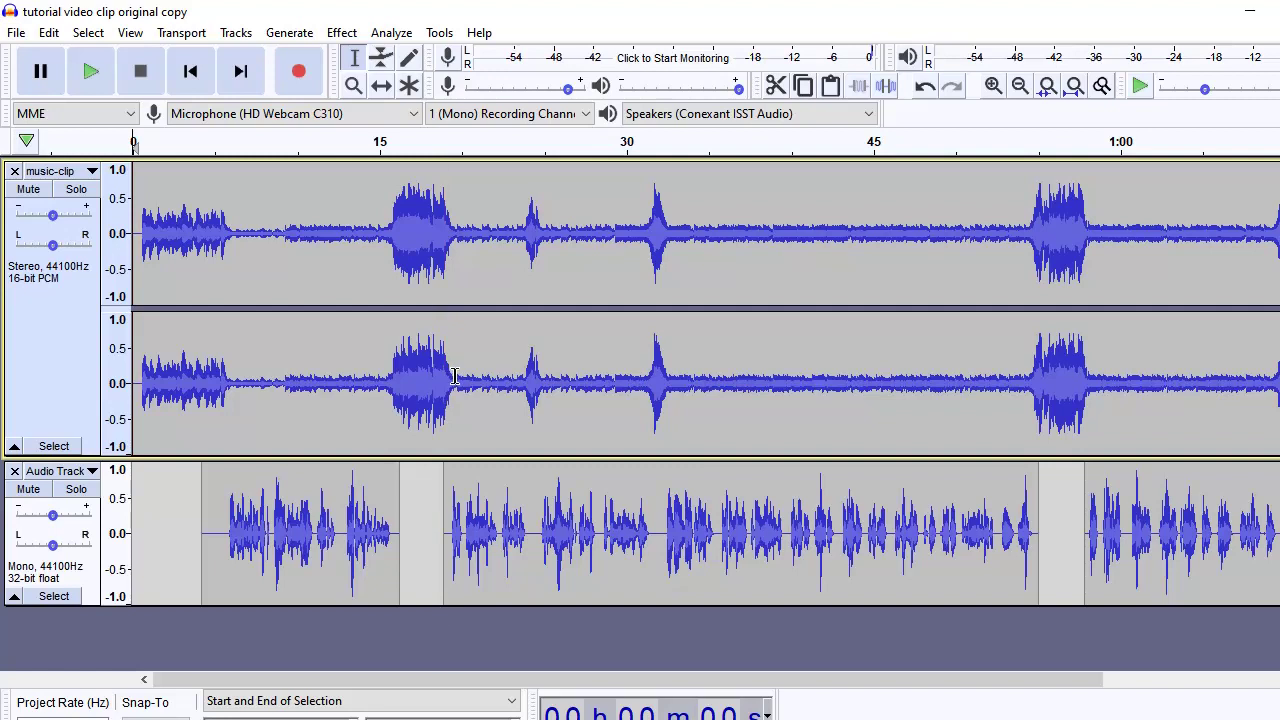
# Amplify the loud music section between about 15.7 and 19.6 seconds by -3 dB.
pyautogui.moveTo(453, 379); pyautogui.dragTo(390, 379)
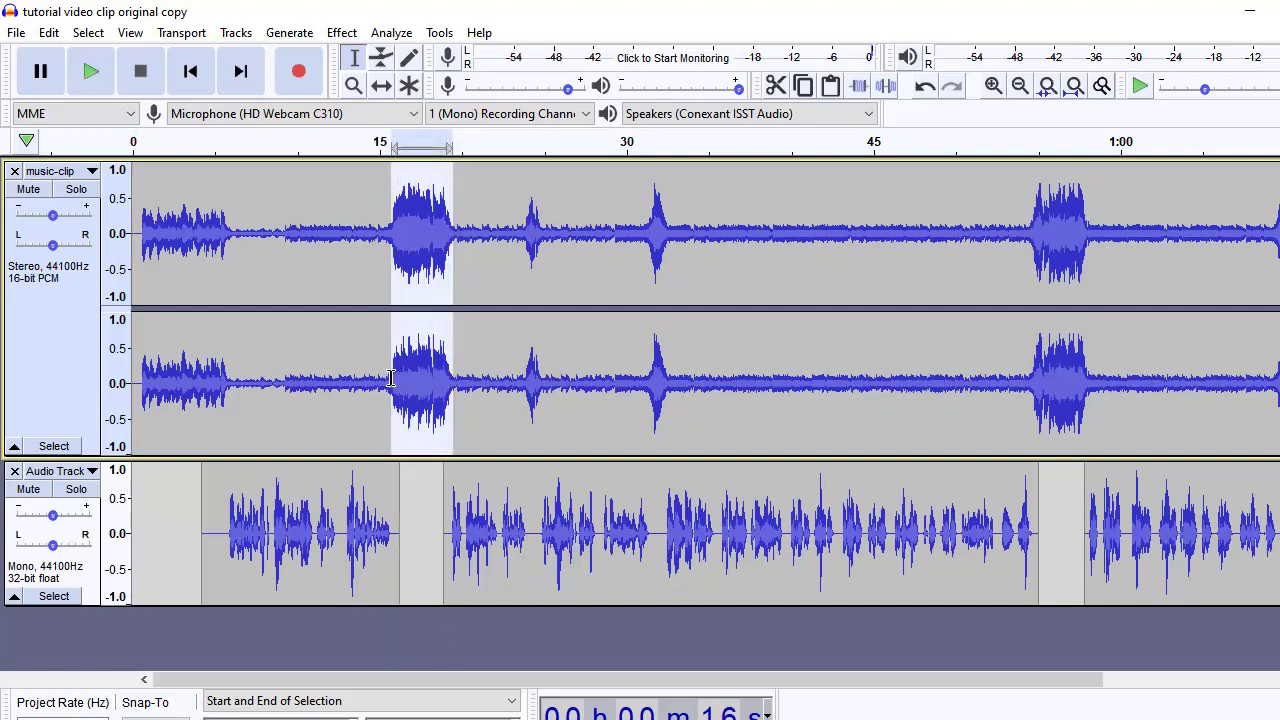
pyautogui.click(340, 33)
pyautogui.click(437, 95)
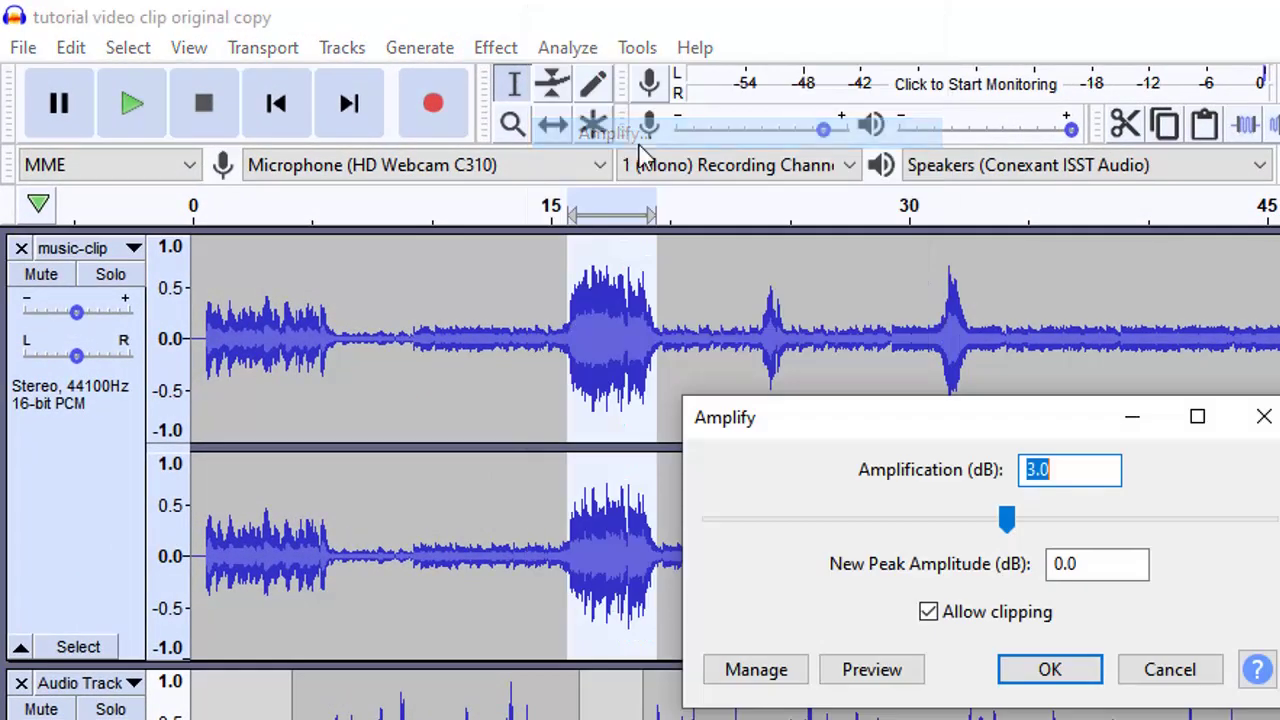
pyautogui.click(1057, 472)
pyautogui.moveTo(1062, 476); pyautogui.dragTo(1027, 476)
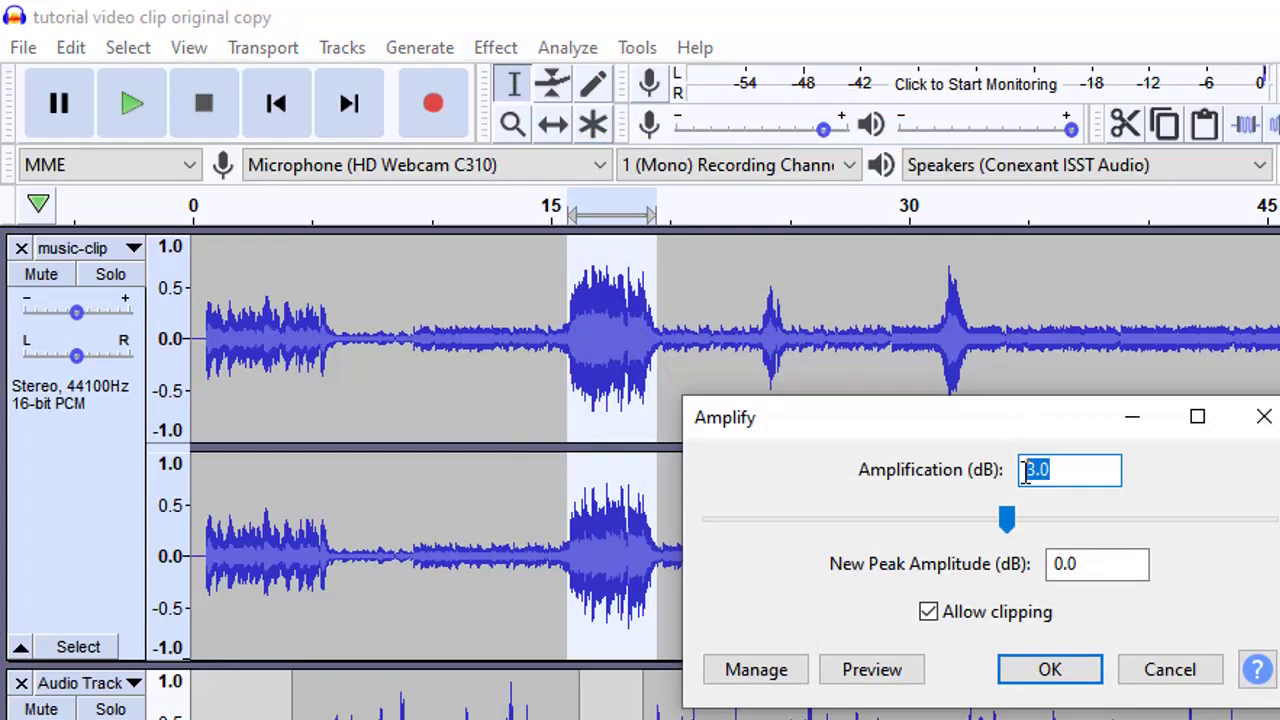
pyautogui.write('-3')
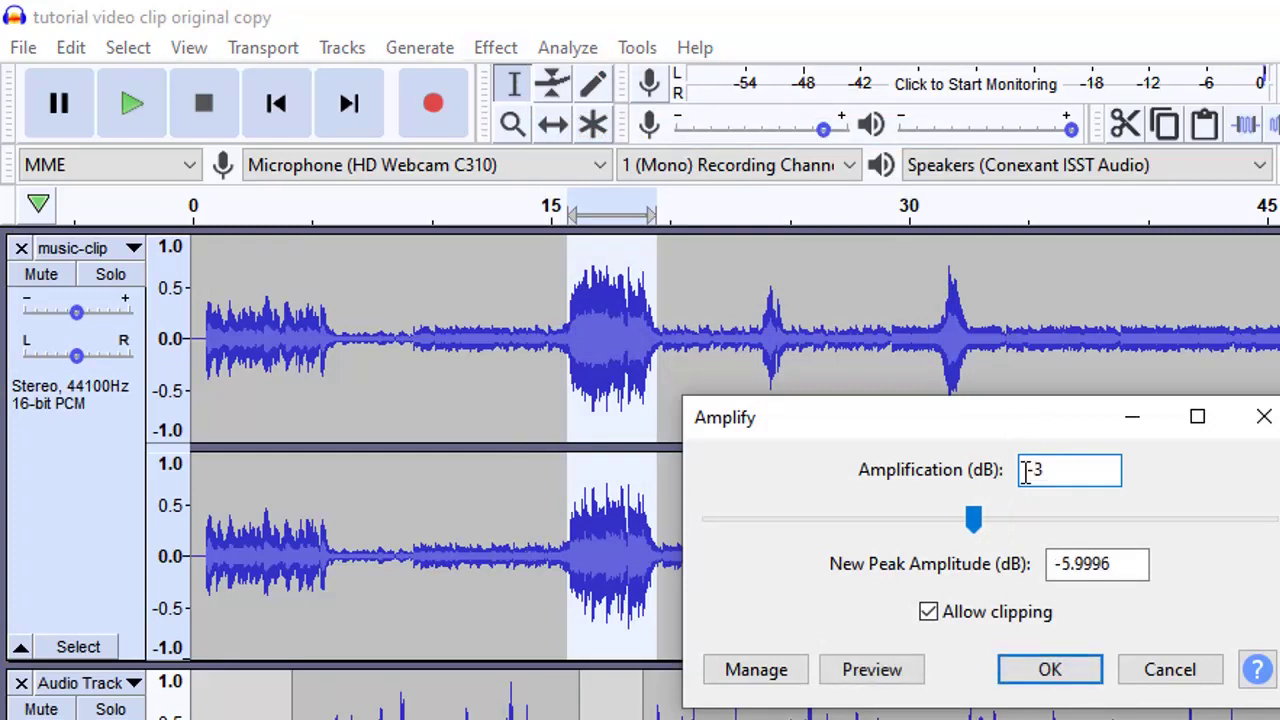
pyautogui.click(1078, 678)
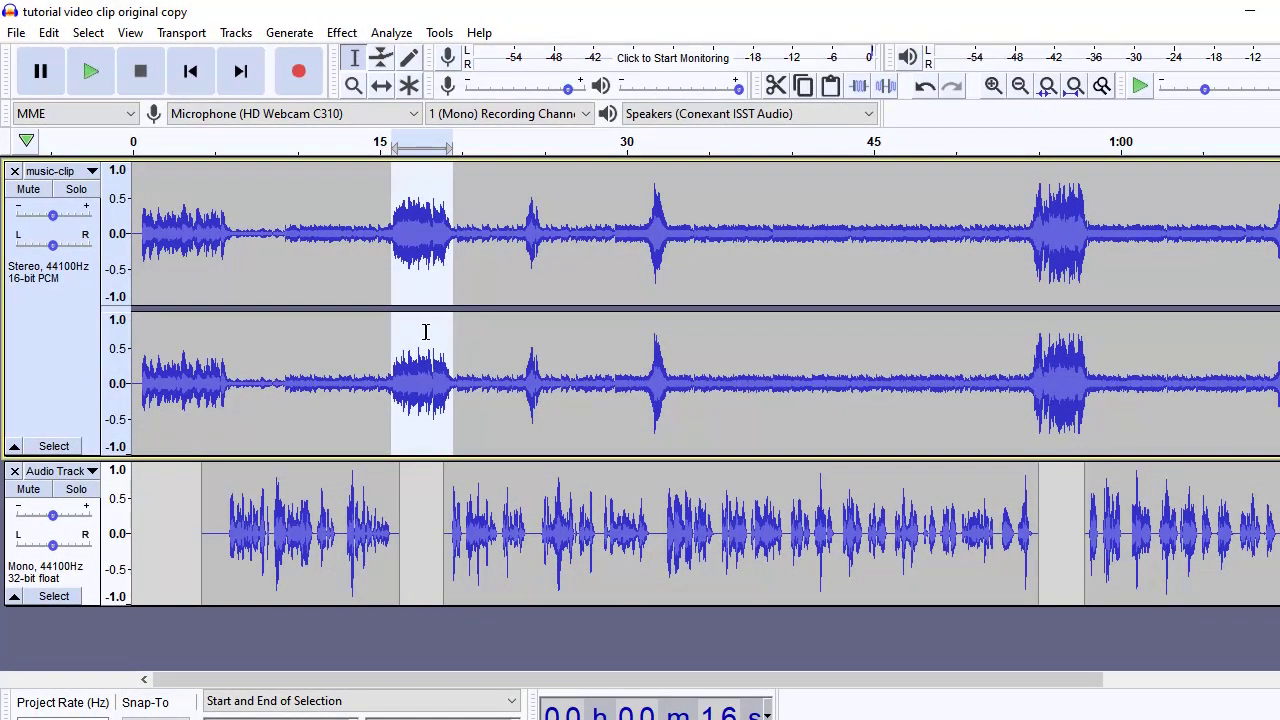
# Select the short music peaks near 24 and 32 seconds in turn, and undo the last Amplify change.
pyautogui.moveTo(528, 267); pyautogui.dragTo(543, 230)
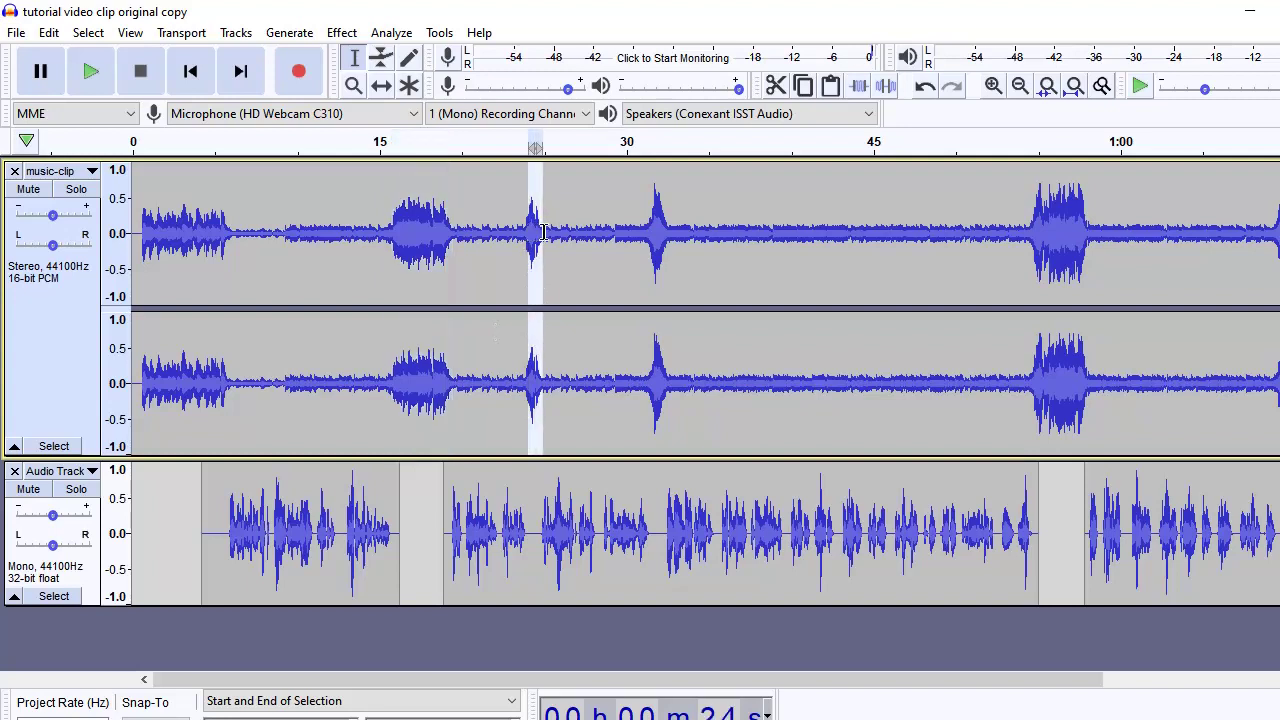
pyautogui.moveTo(648, 215); pyautogui.dragTo(666, 218)
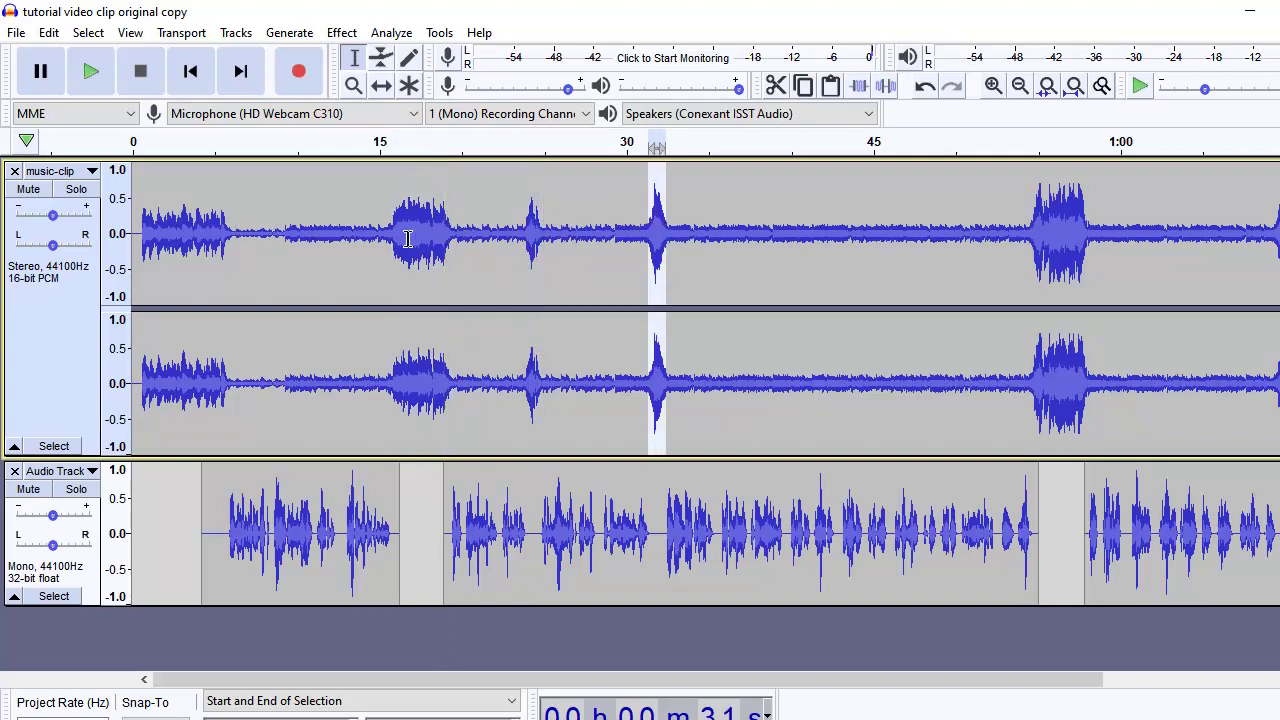
pyautogui.click(926, 85)
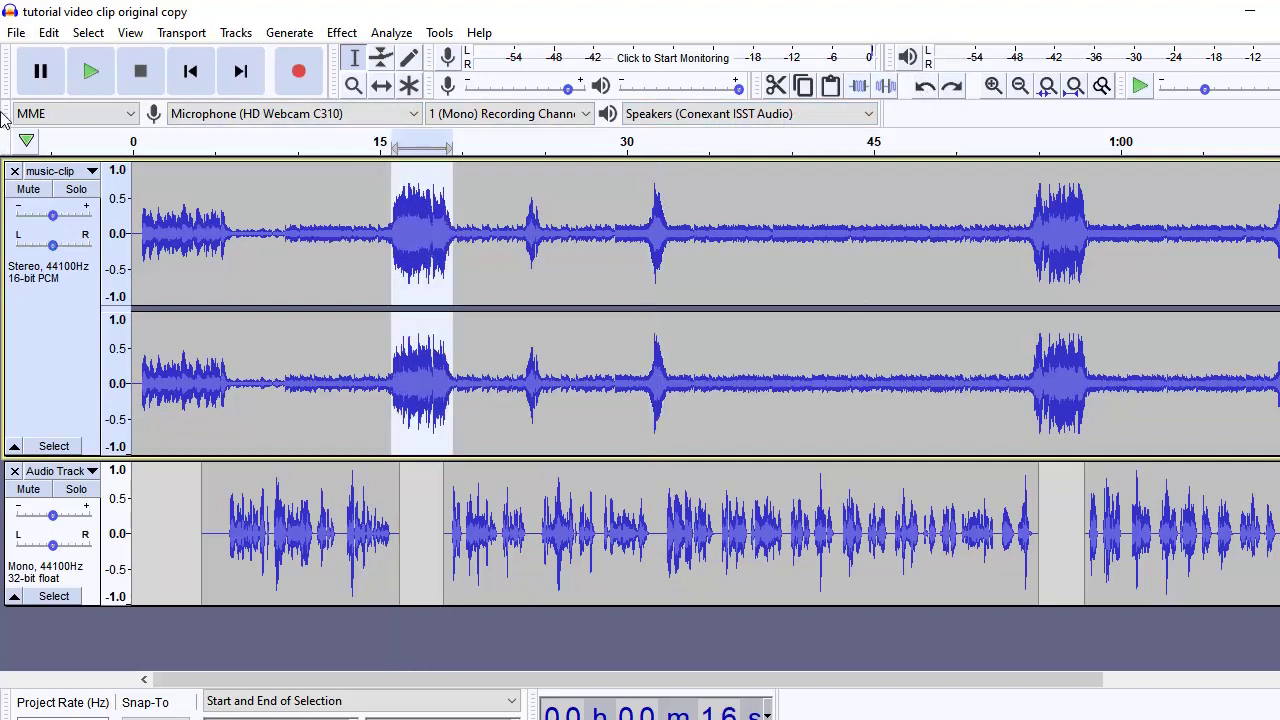
# Export the mix as "tutorial video clip original copy.mp3" in the Week 6 - Video and Podcasts folder, leaving the metadata tags empty.
pyautogui.click(16, 33)
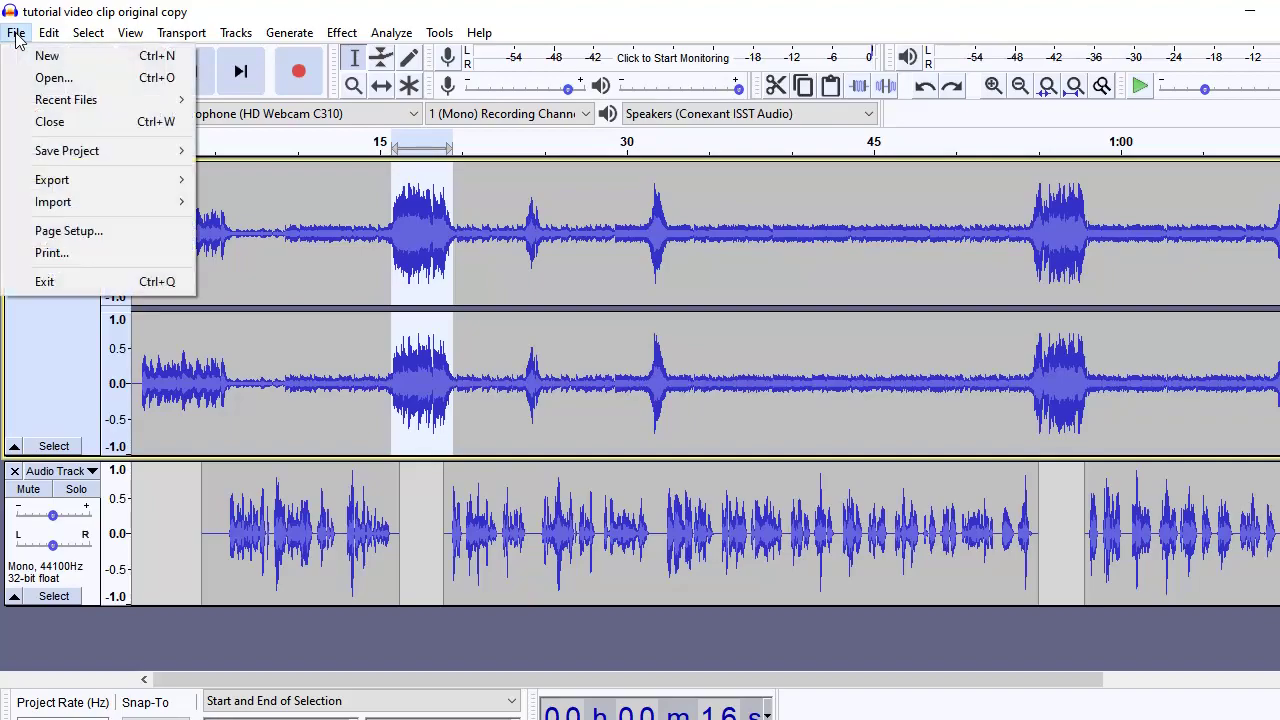
pyautogui.moveTo(99, 179)
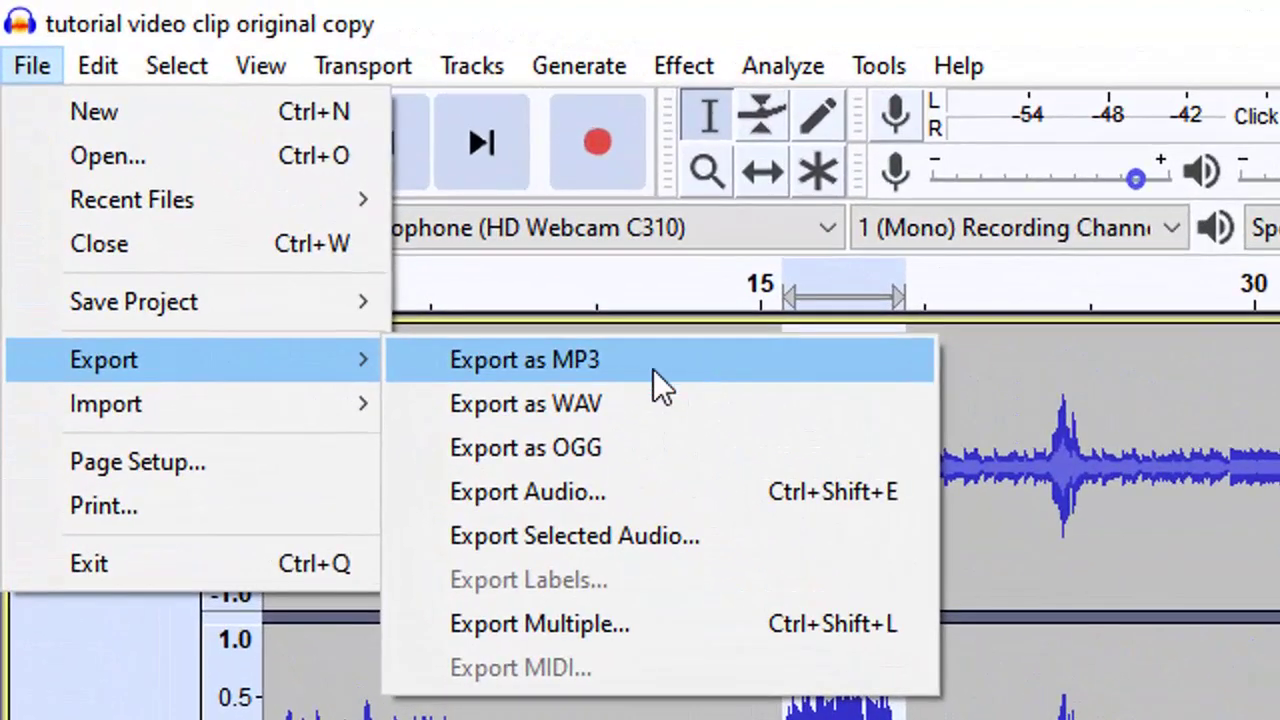
pyautogui.click(696, 362)
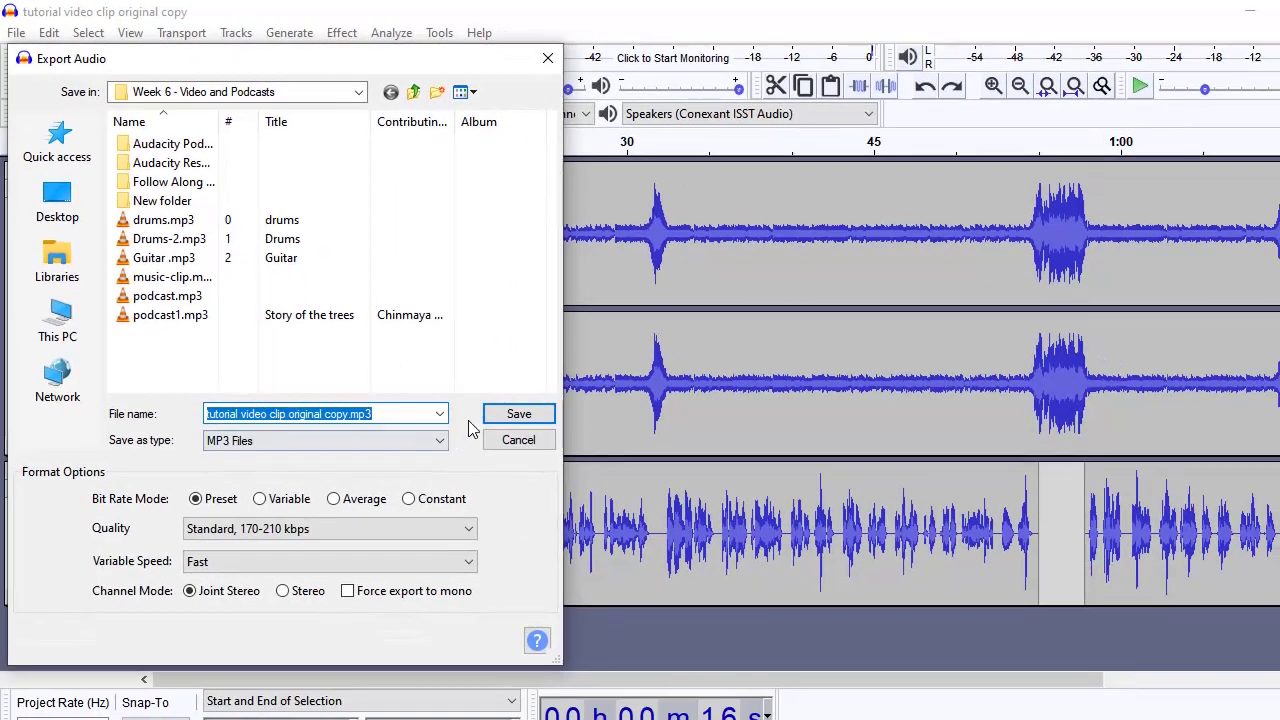
pyautogui.click(516, 418)
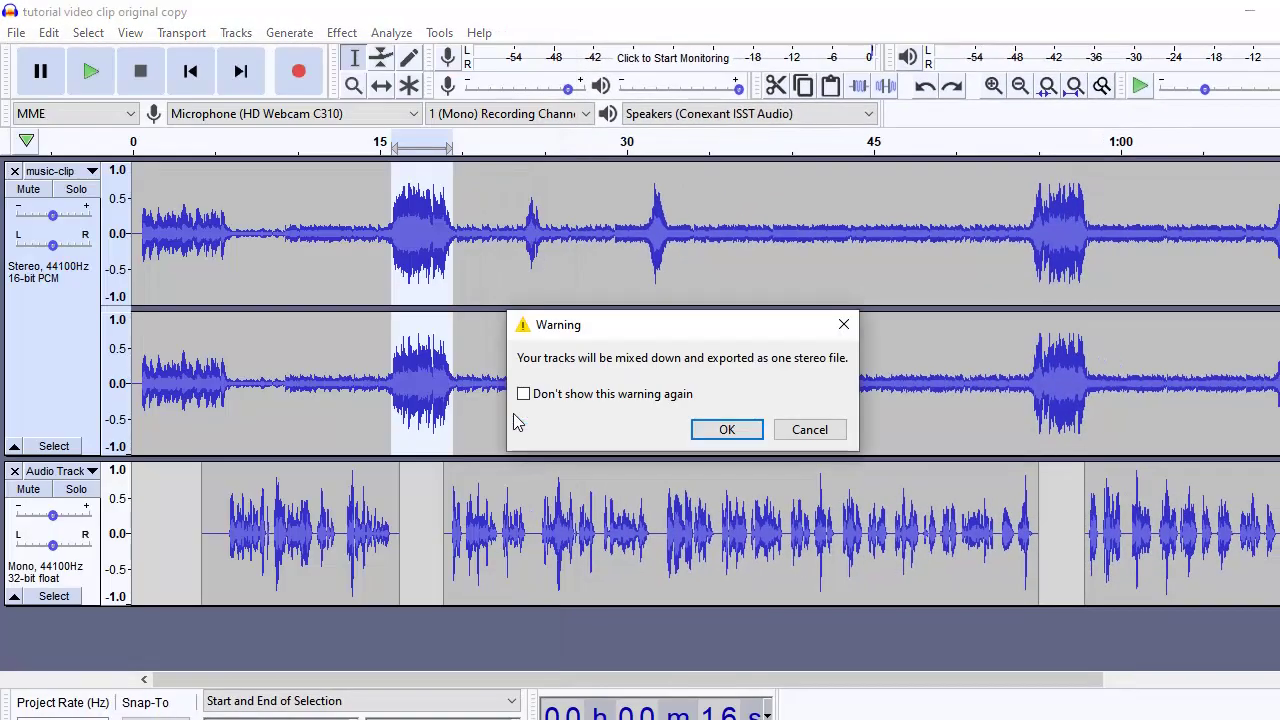
pyautogui.click(722, 434)
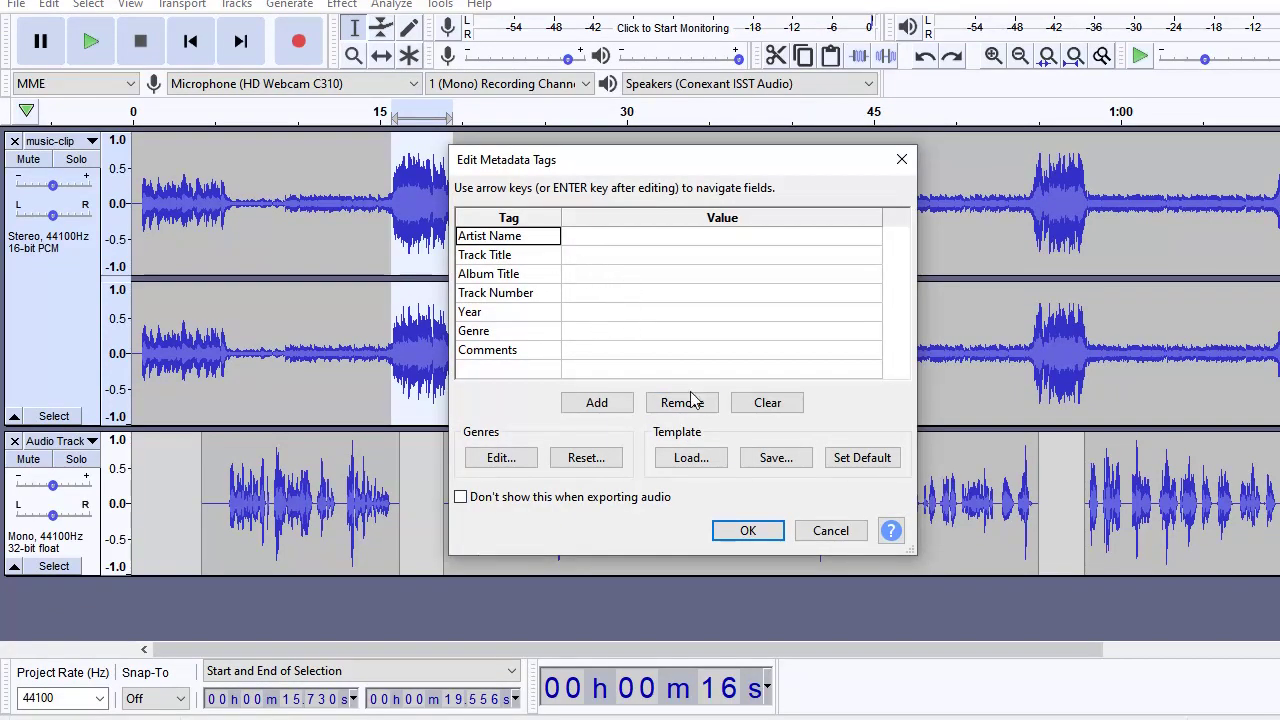
pyautogui.click(741, 532)
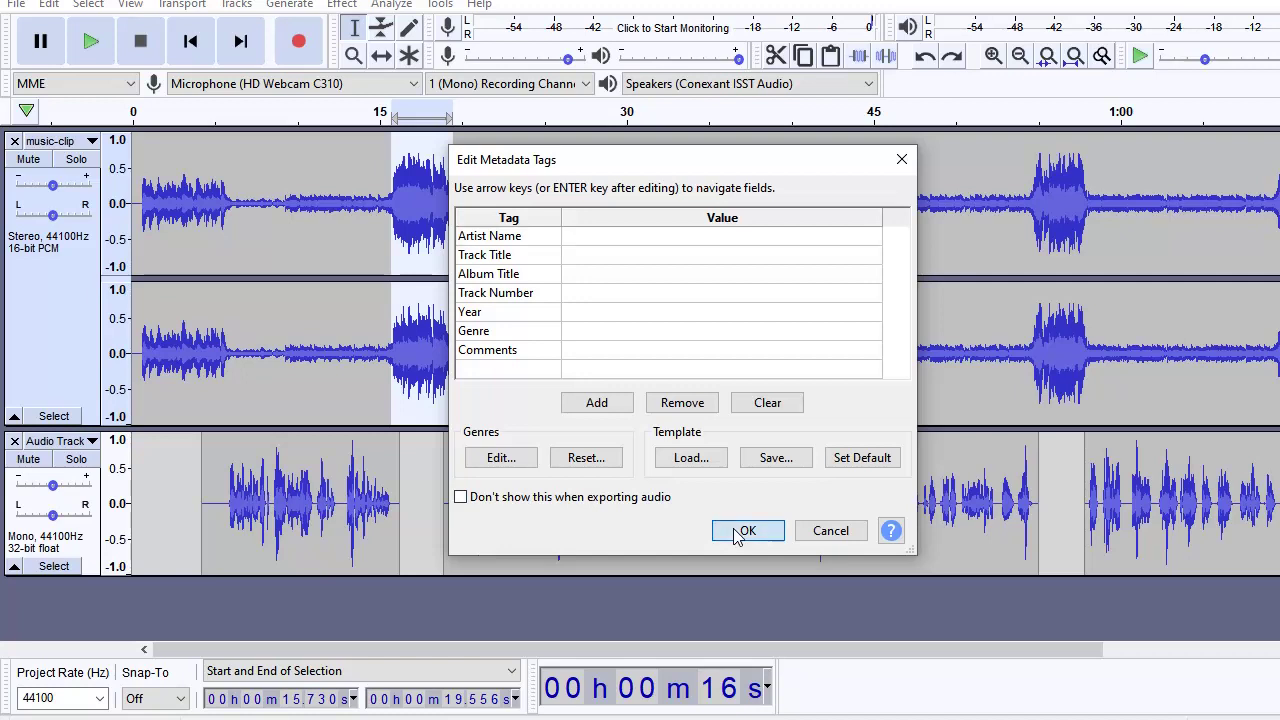